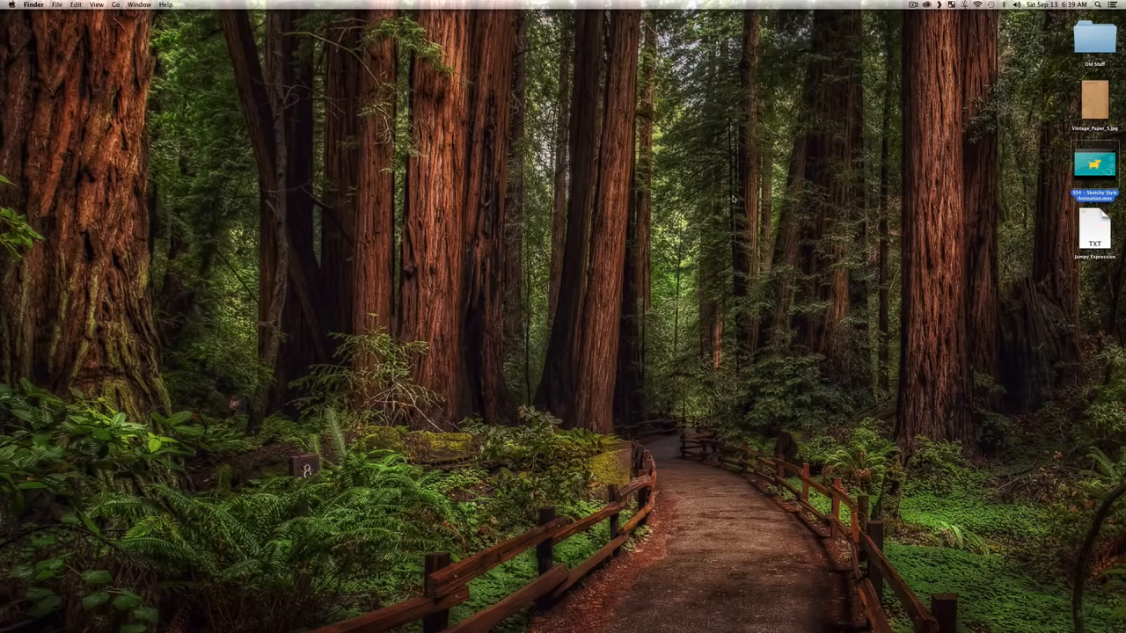
# Step: Open the Sketchy Style Animation movie, play it through, rewind it to the start and close it
pyautogui.press('super+o')
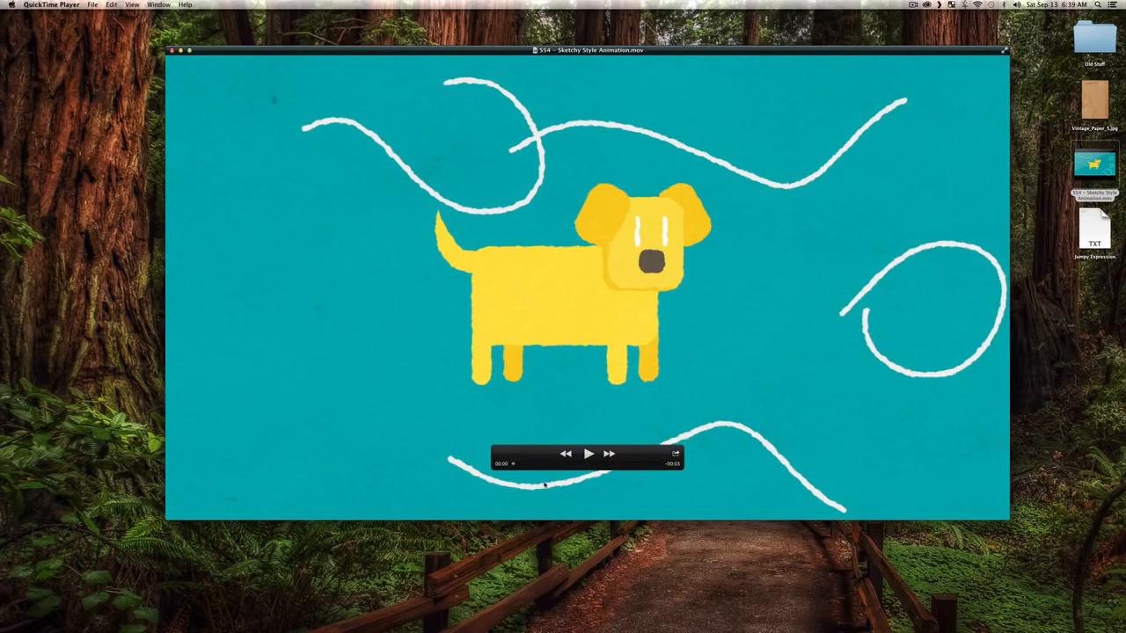
pyautogui.moveTo(543, 452); pyautogui.dragTo(218, 495)
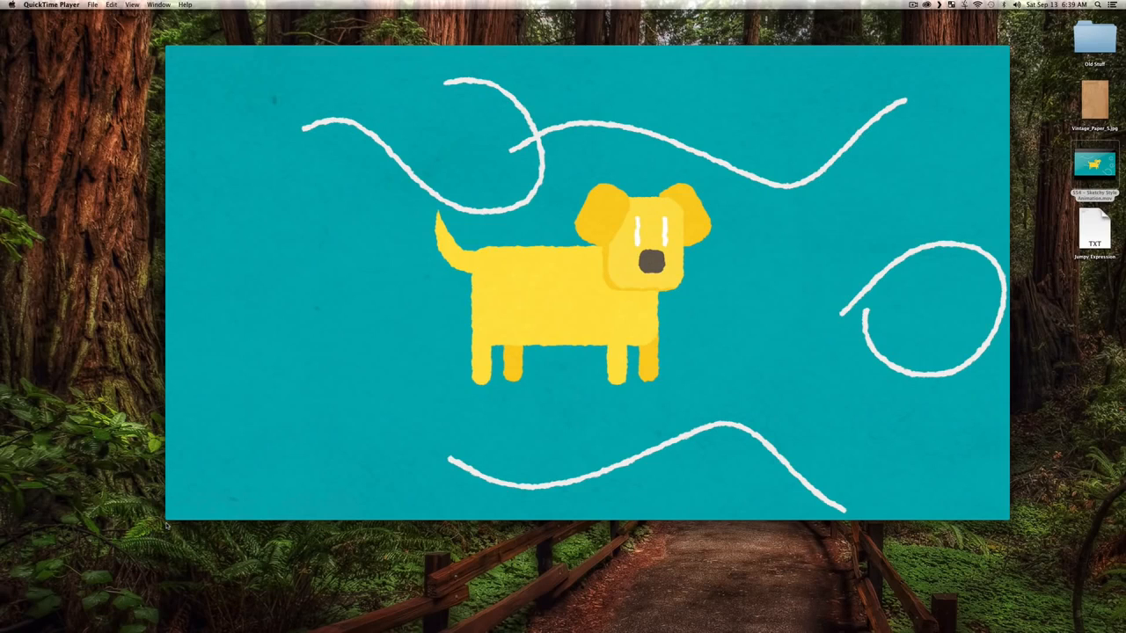
pyautogui.moveTo(552, 448)
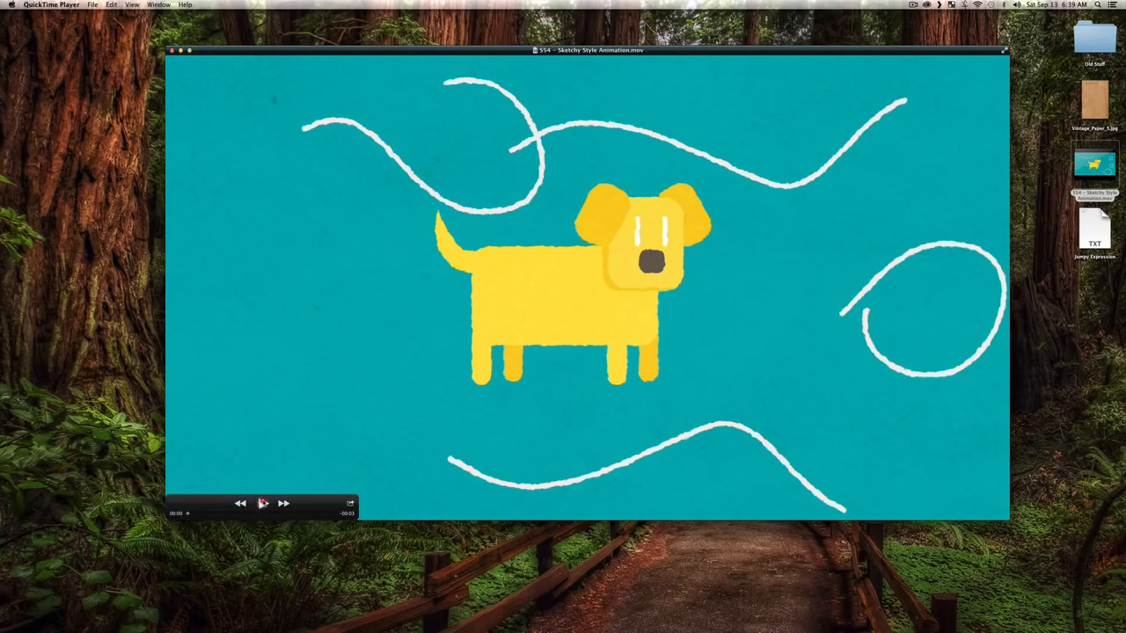
pyautogui.click(262, 503)
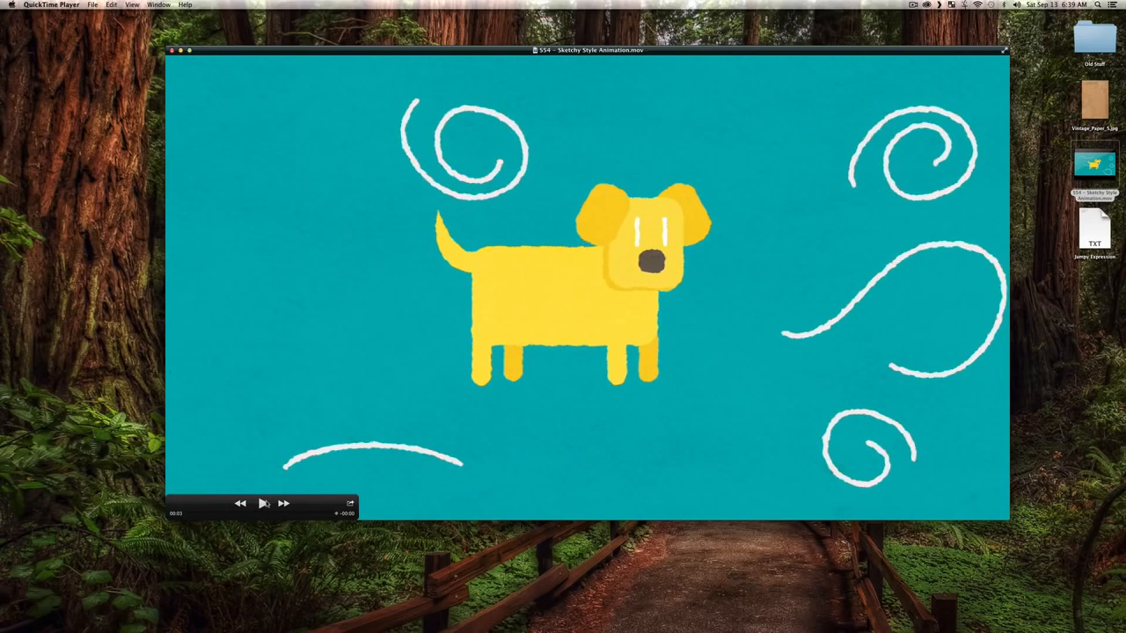
pyautogui.moveTo(252, 513); pyautogui.dragTo(157, 519)
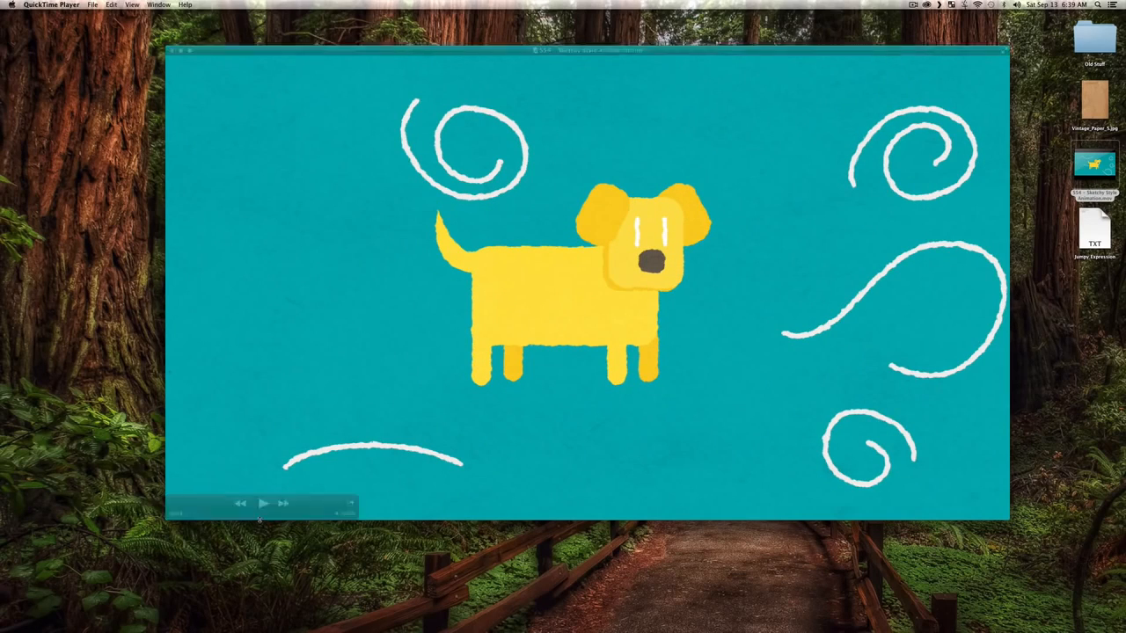
pyautogui.moveTo(255, 517); pyautogui.dragTo(178, 519)
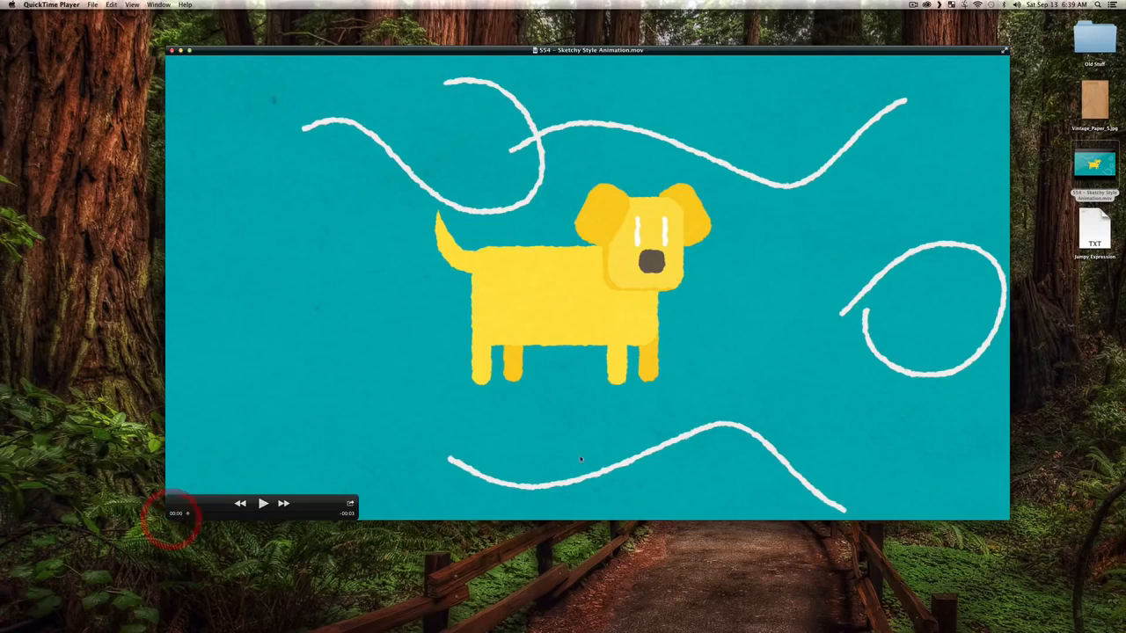
pyautogui.press('super+w')
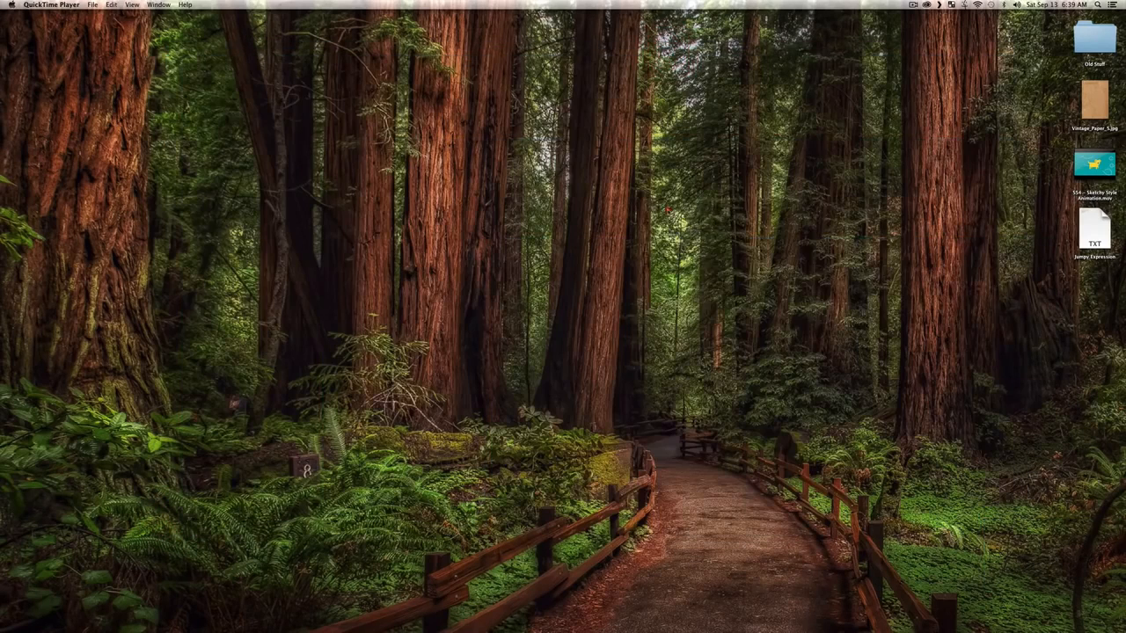
# Step: Switch to Illustrator with the document that holds the colour palette squares
pyautogui.click(864, 322)
pyautogui.moveTo(1122, 581)
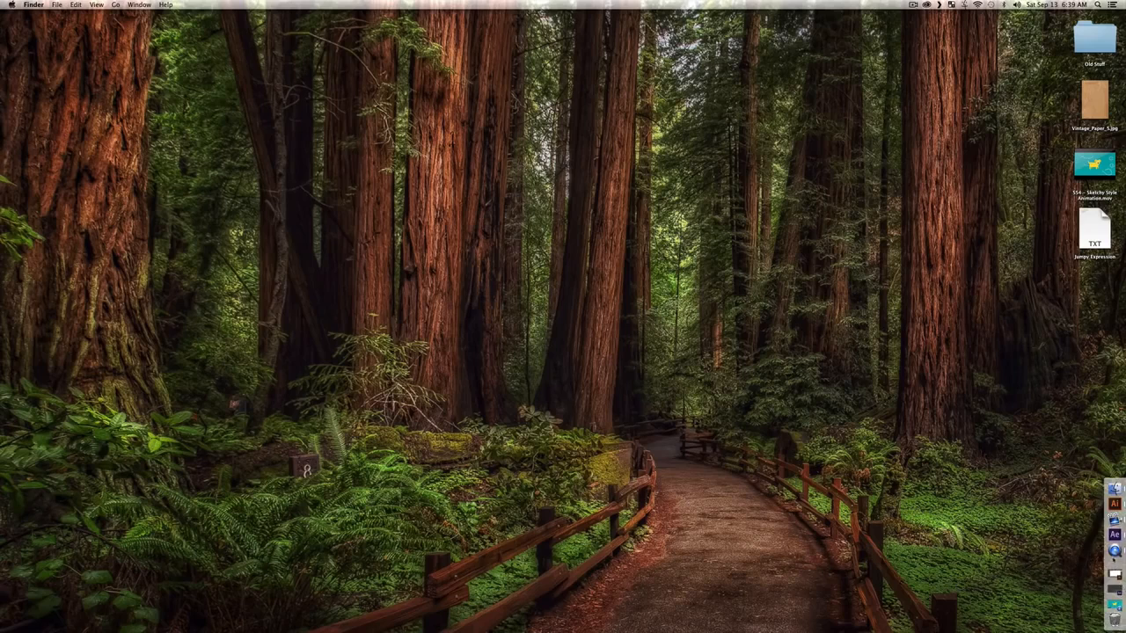
pyautogui.click(1113, 504)
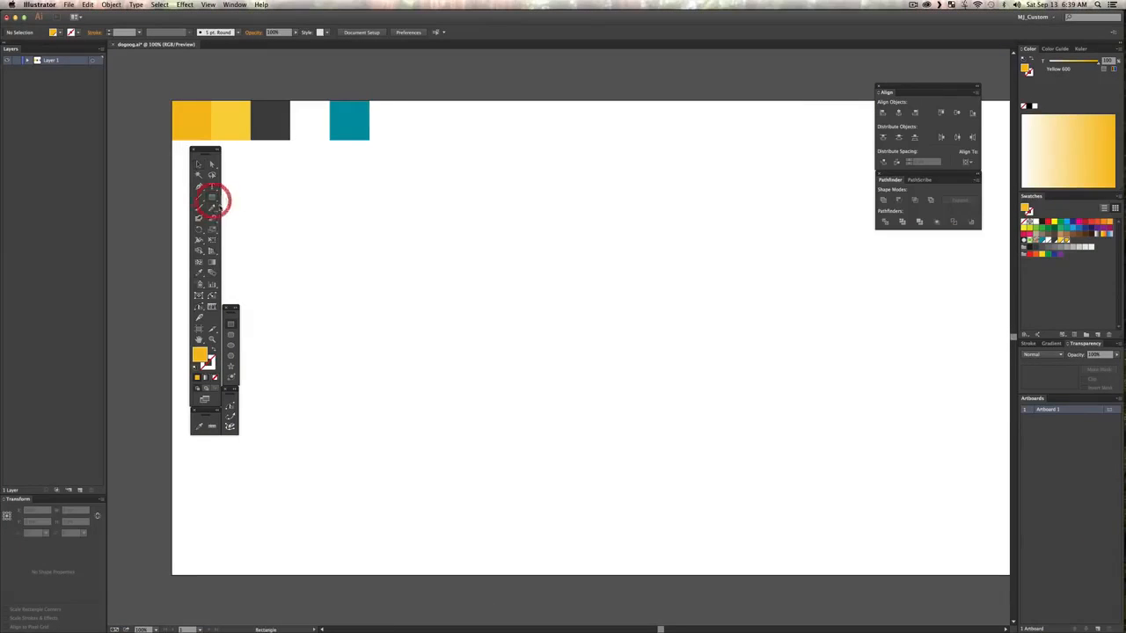
# Step: Draw a rounded rectangle about 552 × 307 px with a corner radius of about 67 px as the dog's body in the upper middle of the artboard
pyautogui.click(211, 200)
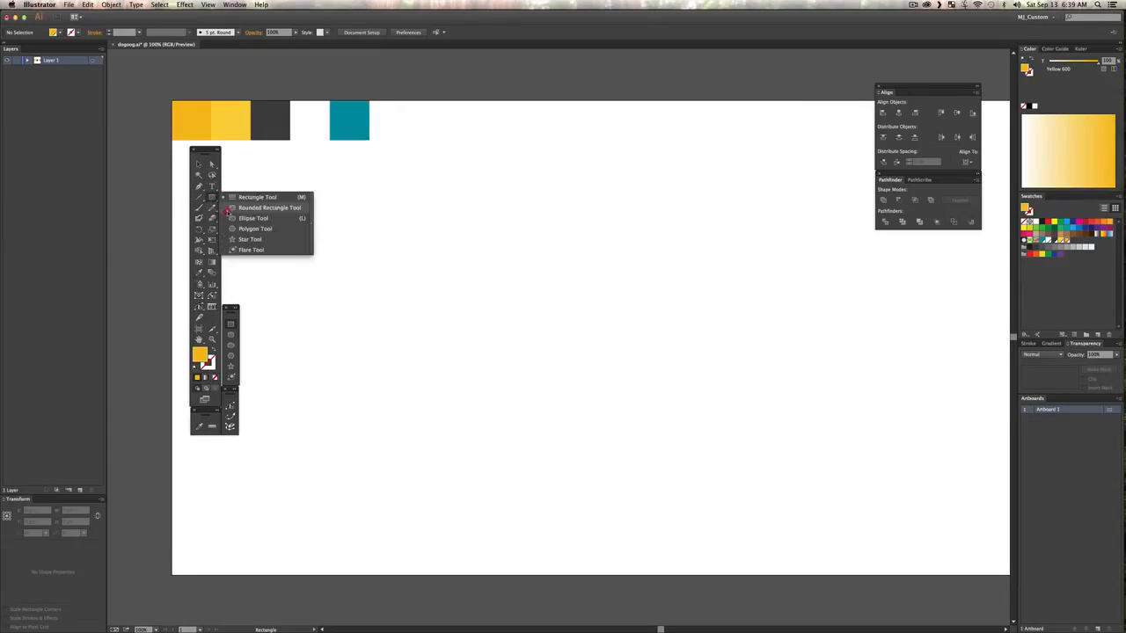
pyautogui.click(237, 208)
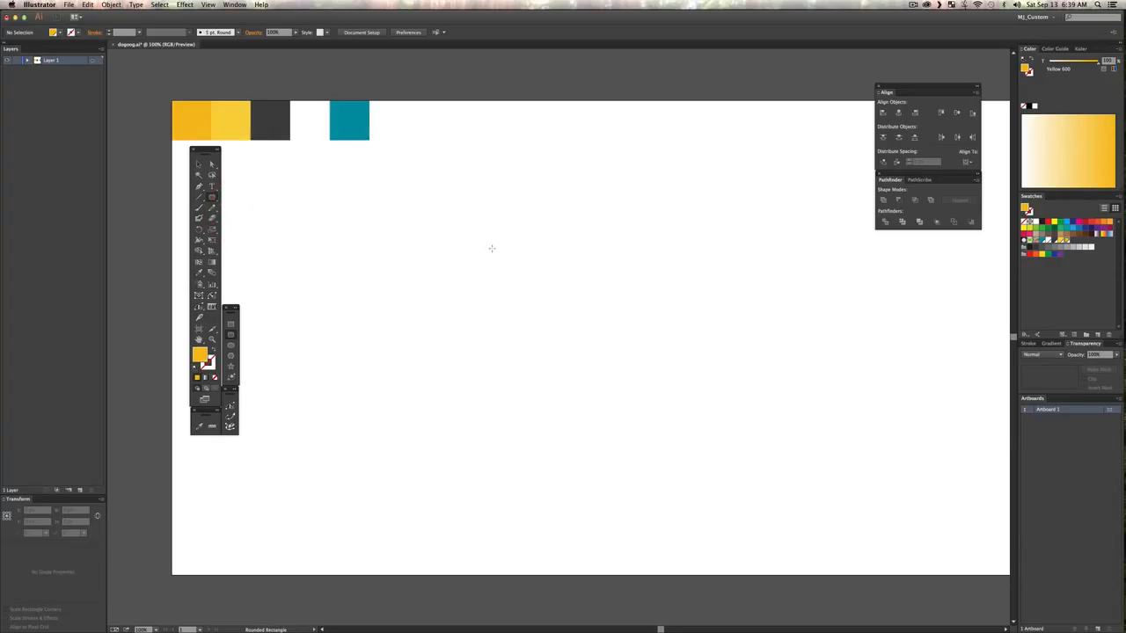
pyautogui.moveTo(437, 222); pyautogui.dragTo(786, 449)
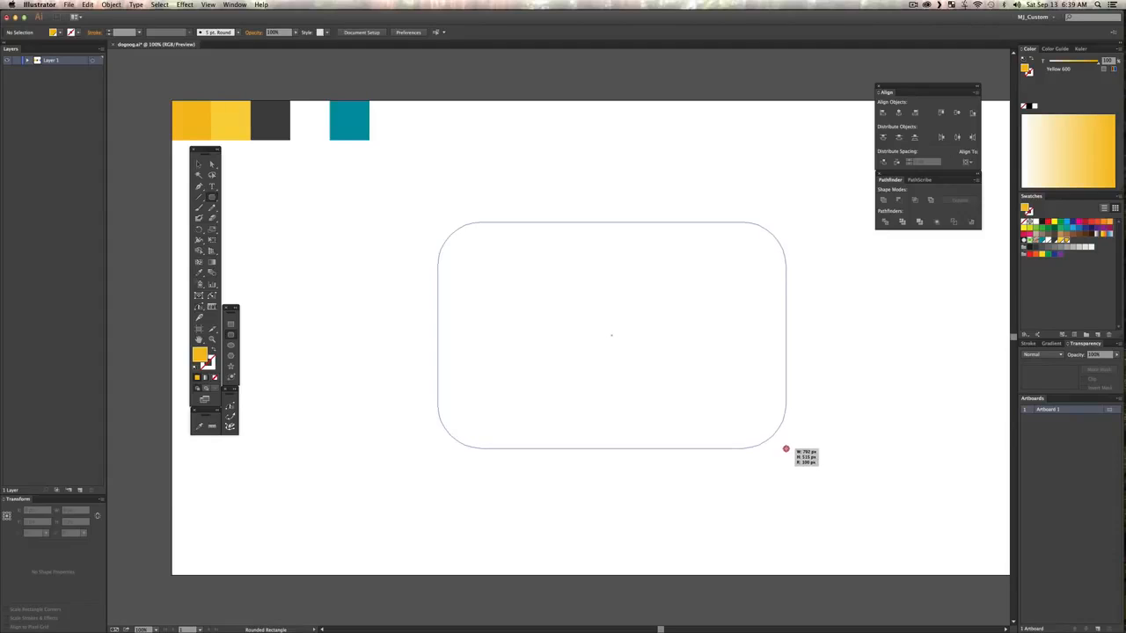
pyautogui.press('Left')
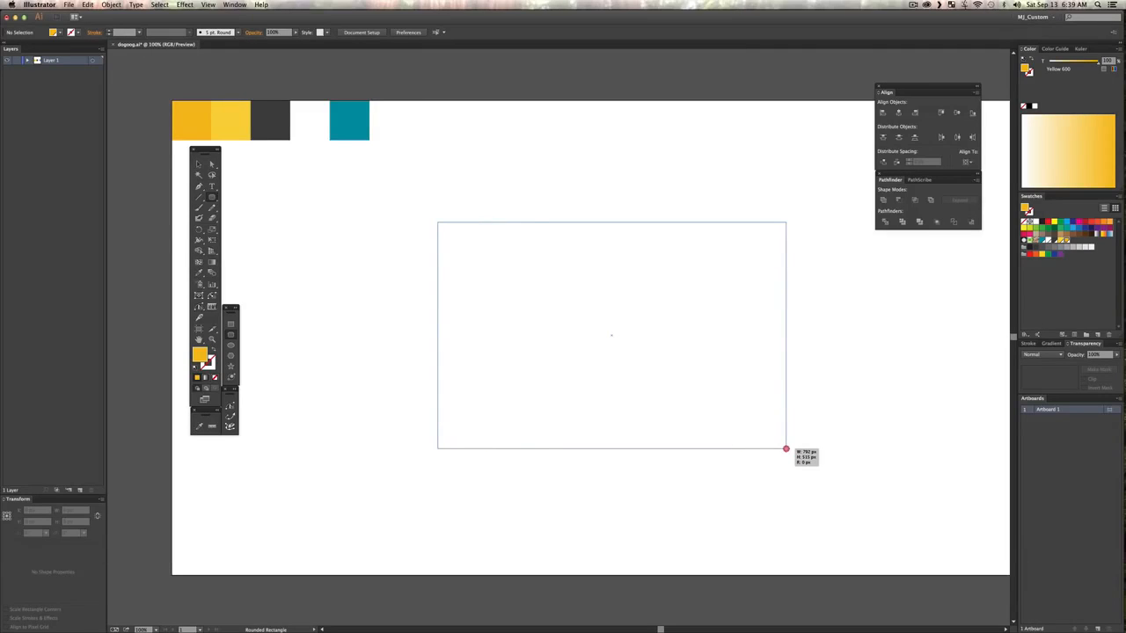
pyautogui.press('Right')
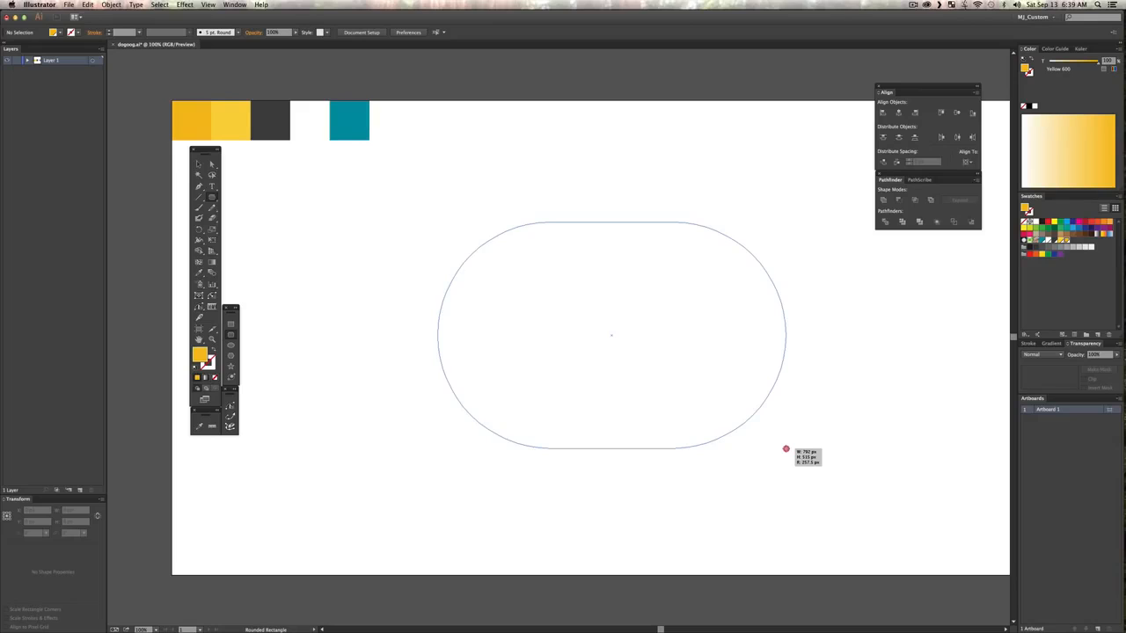
pyautogui.moveTo(786, 448)
pyautogui.mouseDown()
pyautogui.moveTo(856, 502)
pyautogui.moveTo(1002, 571)
pyautogui.moveTo(948, 515)
pyautogui.moveTo(969, 571)
pyautogui.mouseUp()
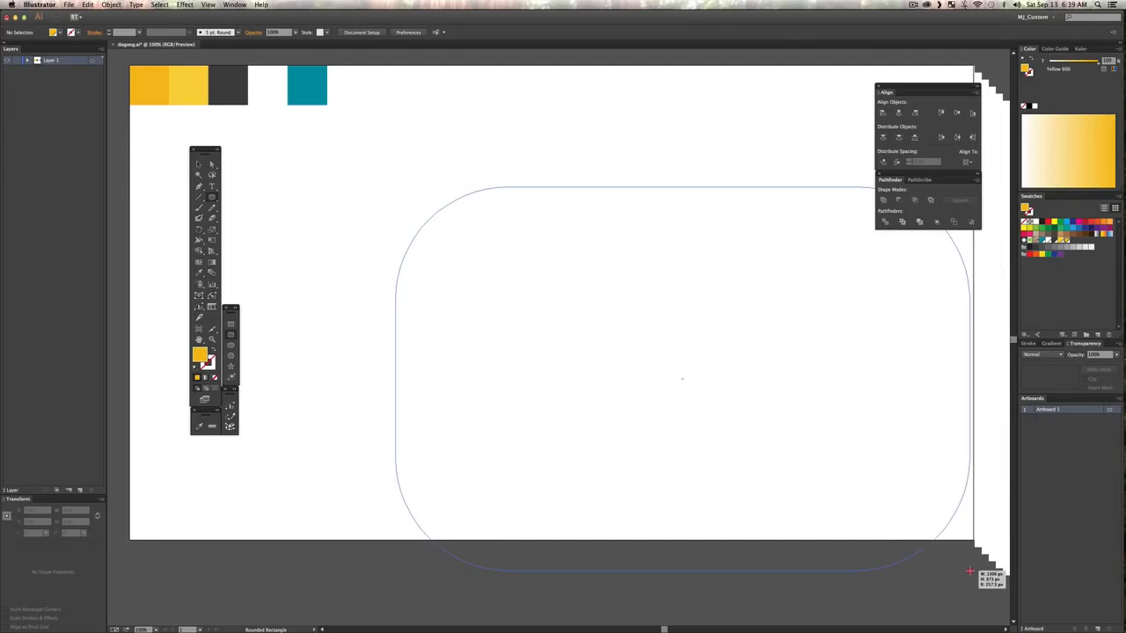
pyautogui.press('Right')
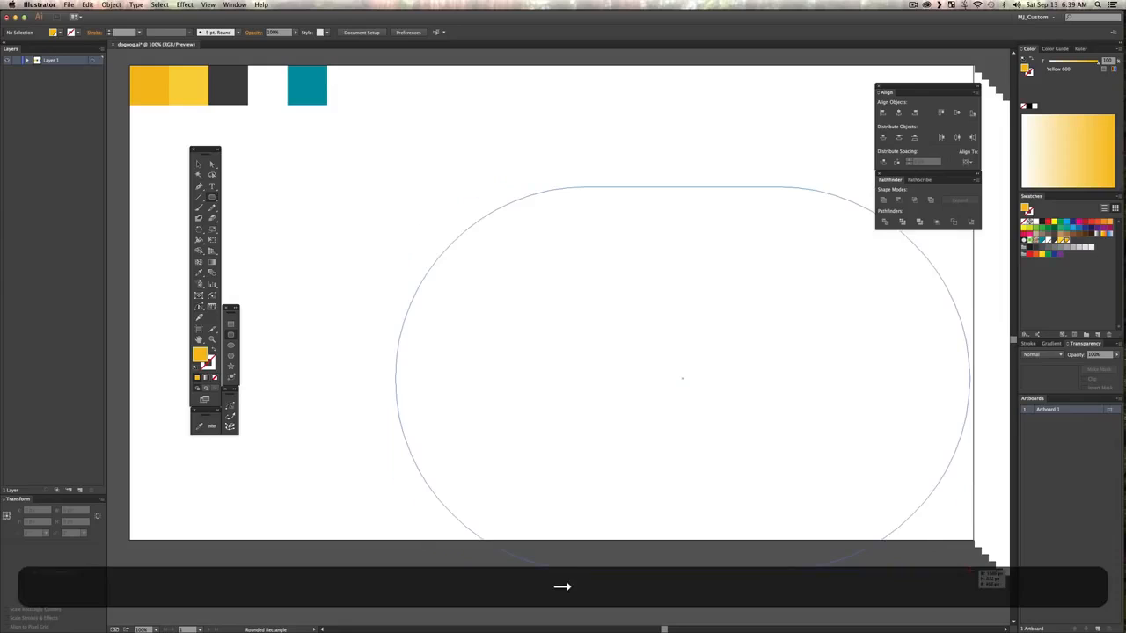
pyautogui.moveTo(969, 570)
pyautogui.mouseDown()
pyautogui.moveTo(649, 279)
pyautogui.moveTo(608, 269)
pyautogui.moveTo(604, 296)
pyautogui.moveTo(507, 264)
pyautogui.moveTo(558, 234)
pyautogui.moveTo(589, 308)
pyautogui.moveTo(565, 350)
pyautogui.moveTo(651, 366)
pyautogui.moveTo(628, 307)
pyautogui.moveTo(639, 323)
pyautogui.mouseUp()
pyautogui.press('Left')
pyautogui.press('Up')
pyautogui.press('Up')
pyautogui.press('Up')
pyautogui.press('Up')
pyautogui.press('Up')
pyautogui.press('Up')
pyautogui.press('Up')
pyautogui.press('Up')
pyautogui.press('Up')
pyautogui.press('Up')
pyautogui.press('Up')
pyautogui.press('Up')
pyautogui.press('Up')
pyautogui.press('Up')
pyautogui.press('Up')
pyautogui.press('Up')
pyautogui.press('Up')
pyautogui.press('Up')
pyautogui.press('Up')
pyautogui.press('Up')
pyautogui.press('Up')
pyautogui.press('Up')
pyautogui.press('Up')
pyautogui.press('Up')
pyautogui.press('Up')
pyautogui.press('space')
pyautogui.moveTo(497, 286); pyautogui.dragTo(528, 320)
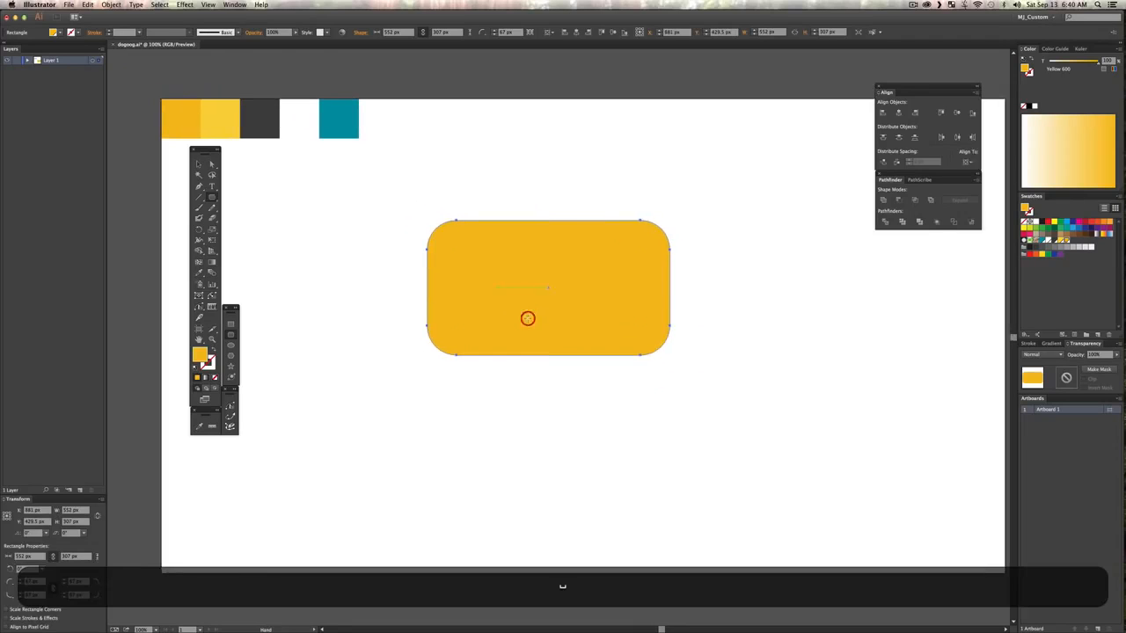
# Step: Recolour the body with the lighter Yellow 400 sampled from the palette squares, and deselect it
pyautogui.press('i')
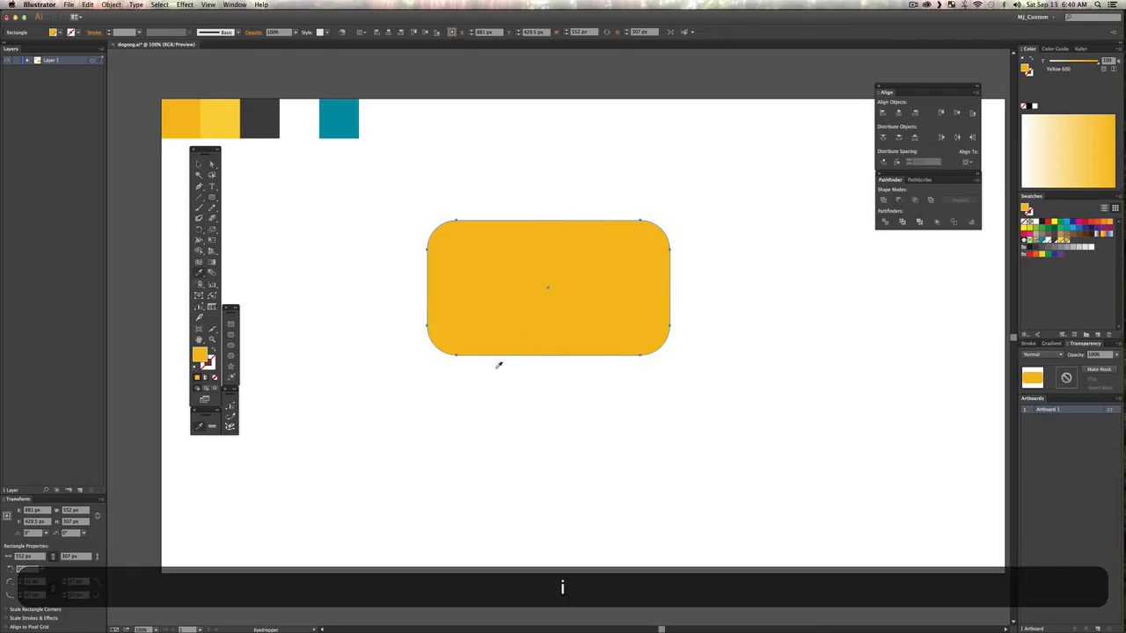
pyautogui.click(235, 106)
pyautogui.press('v')
pyautogui.click(515, 159)
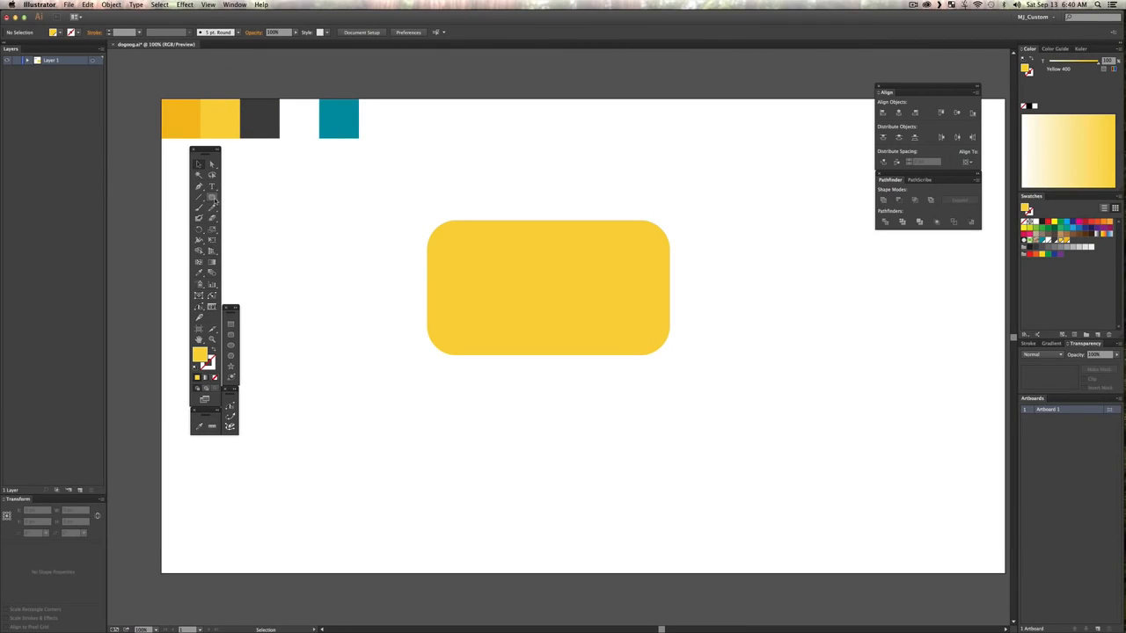
# Step: Draw a fully rounded leg about 82 × 308 px at the body's rear edge and duplicate it into four legs, the back pair slightly higher
pyautogui.click(213, 199)
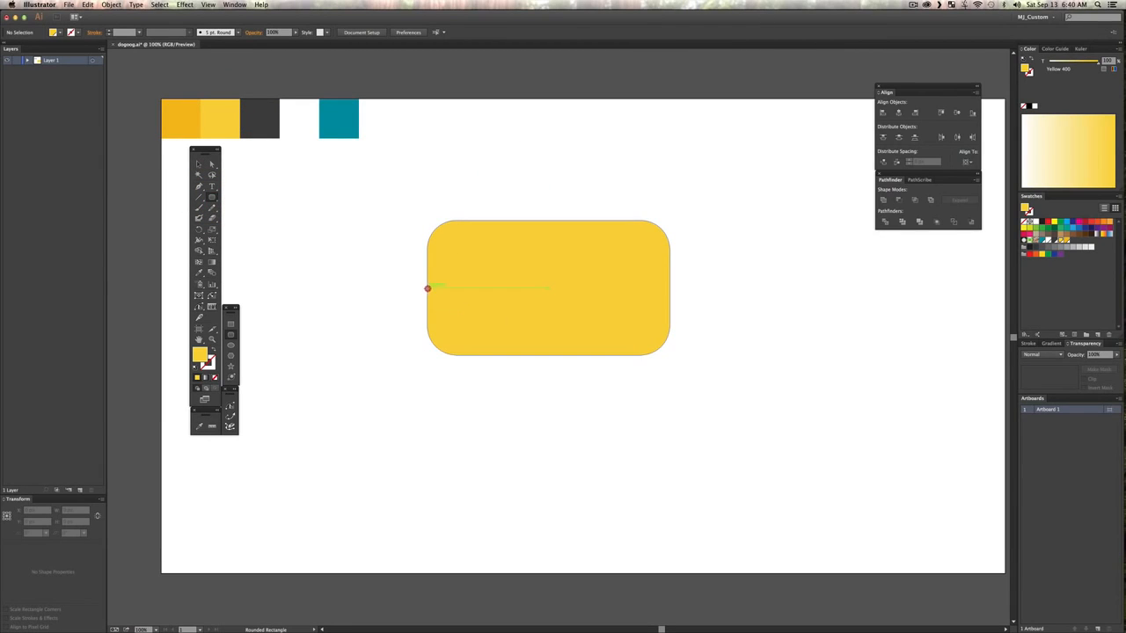
pyautogui.moveTo(427, 287); pyautogui.dragTo(606, 395)
pyautogui.press('v')
pyautogui.click(708, 408)
pyautogui.hotkey('shift', 'v')
pyautogui.moveTo(690, 414); pyautogui.dragTo(495, 395)
pyautogui.moveTo(651, 401); pyautogui.dragTo(651, 392)
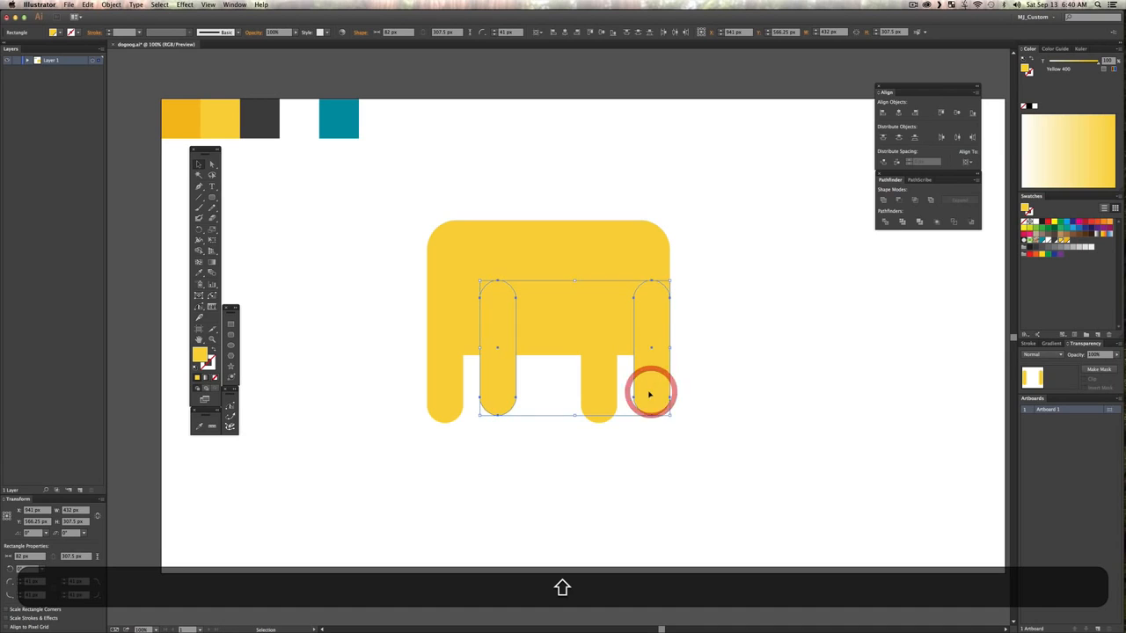
# Step: Recolour the two far-side legs with the darker Yellow 600 palette square and send them behind the body
pyautogui.press('i')
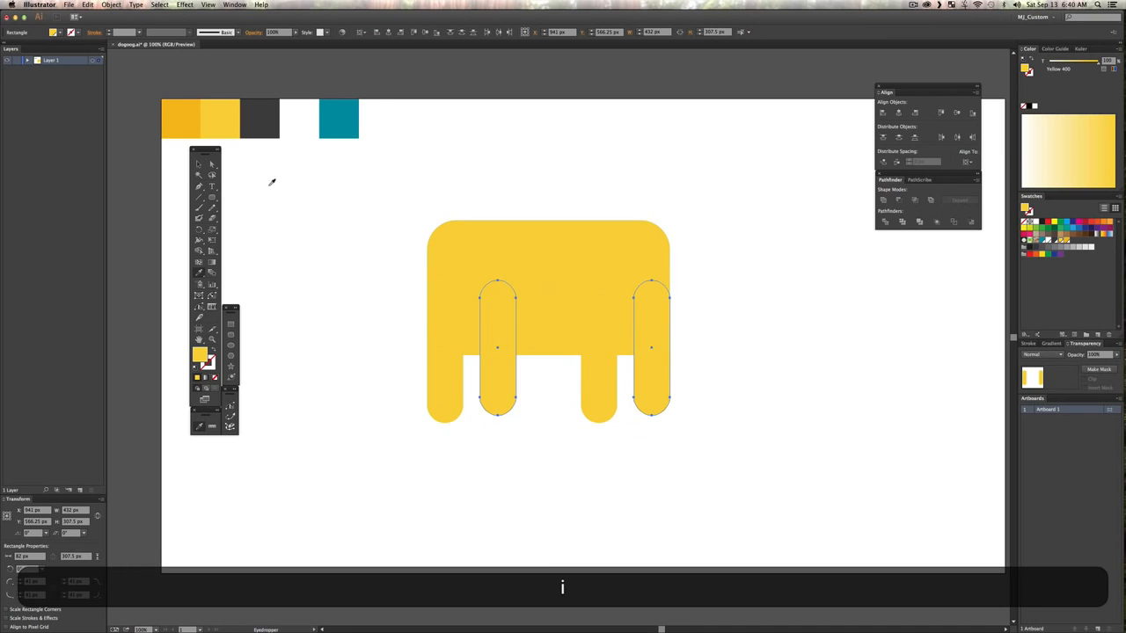
pyautogui.click(194, 118)
pyautogui.press('v')
pyautogui.press('shift+super+v')
pyautogui.press('shift+super+bracketleft')
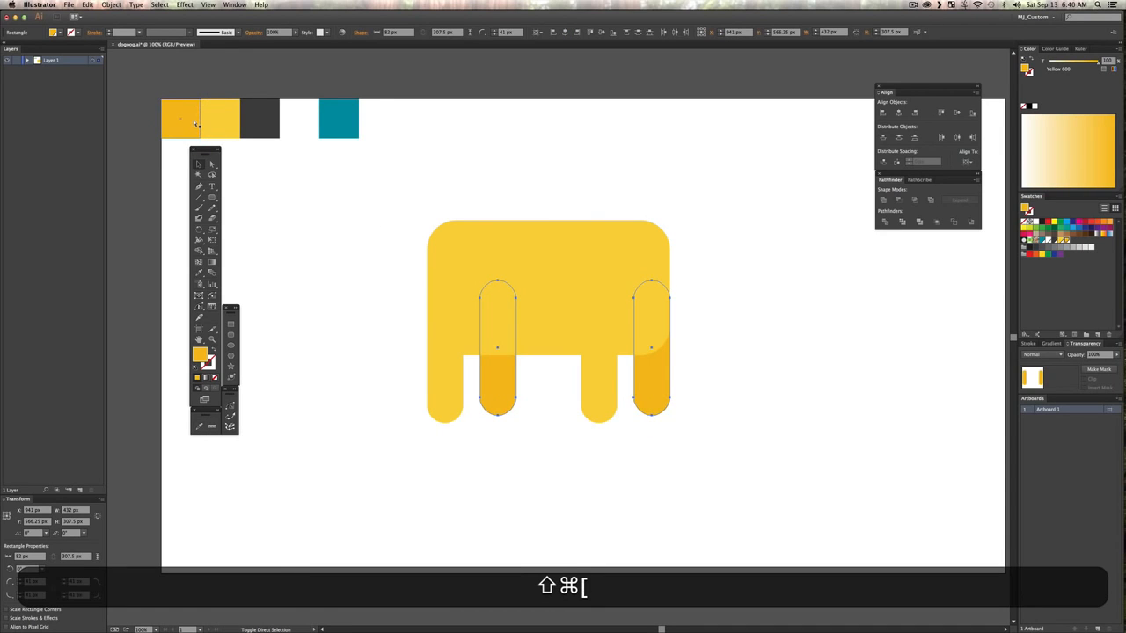
pyautogui.press('shift+super+v')
pyautogui.click(728, 271)
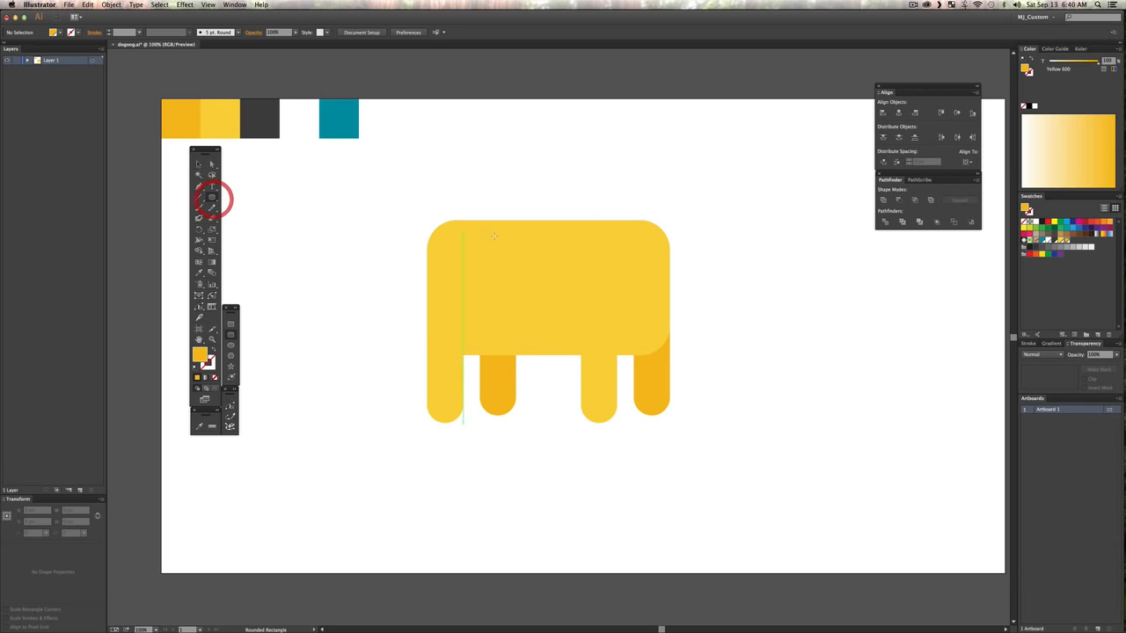
# Step: Draw a rounded square head about 281 × 281 px over the body's upper front corner and fill it with the body's yellow
pyautogui.moveTo(585, 183); pyautogui.dragTo(711, 264)
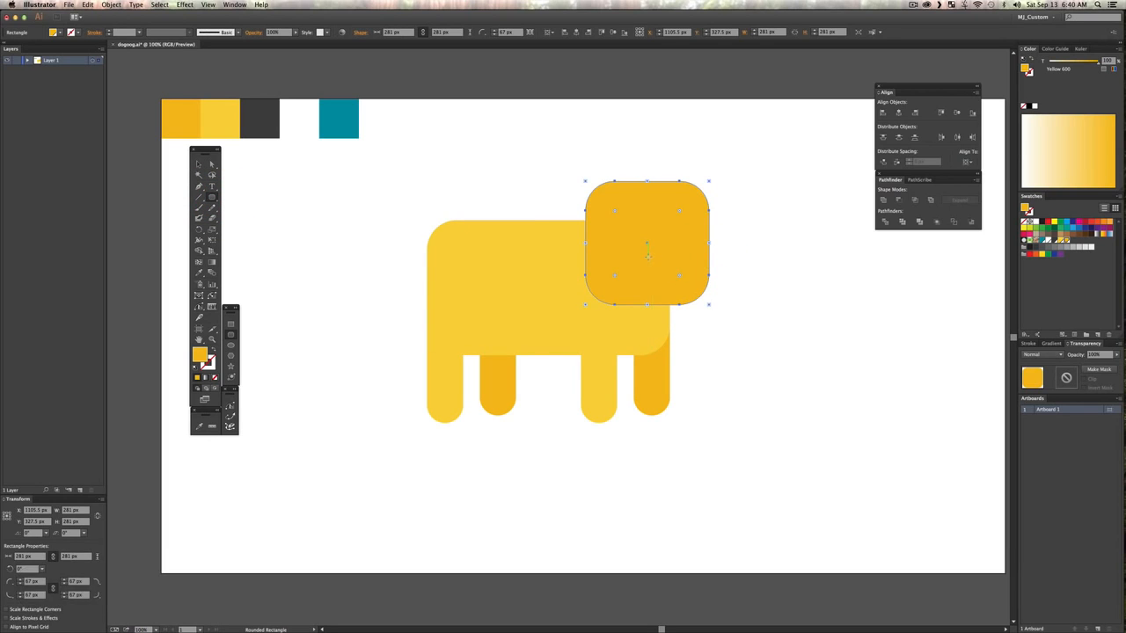
pyautogui.press('i')
pyautogui.click(533, 252)
pyautogui.press('v')
pyautogui.click(787, 262)
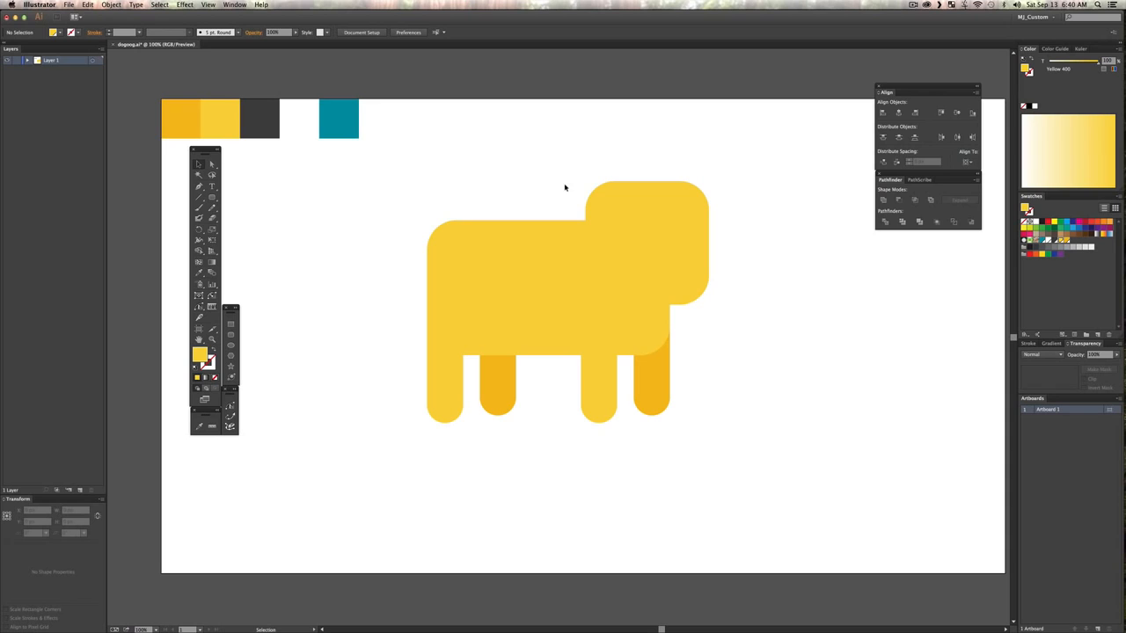
# Step: Duplicate the head in place twice, offset the top copy slightly up and forward, and subtract it from the other copy to cut a shading sliver
pyautogui.click(616, 211)
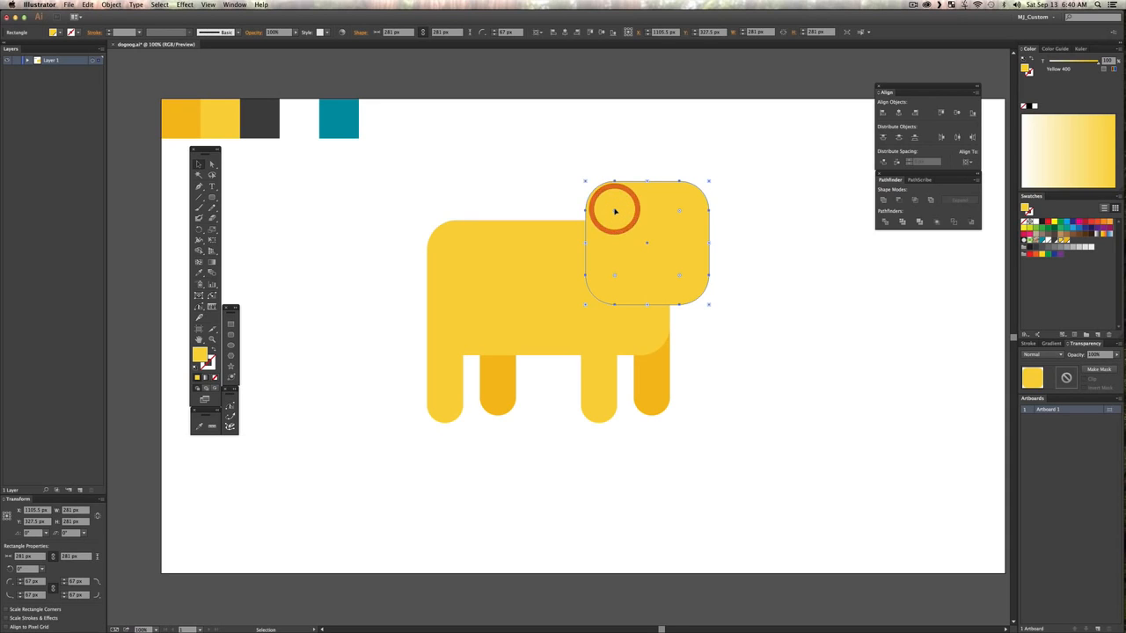
pyautogui.press('super+c')
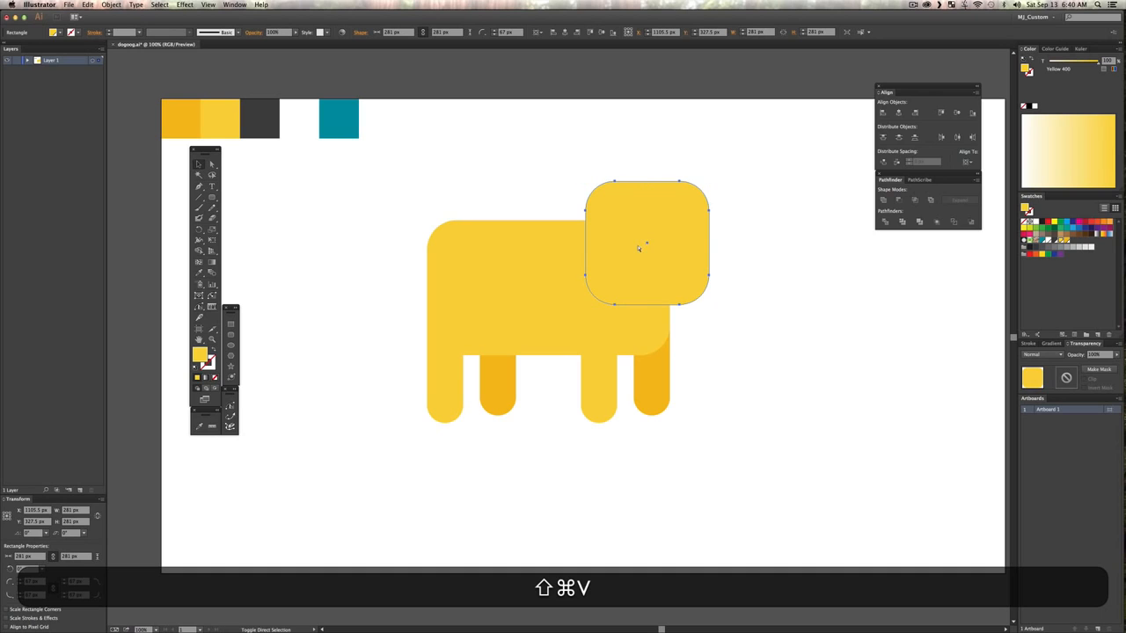
pyautogui.press('v')
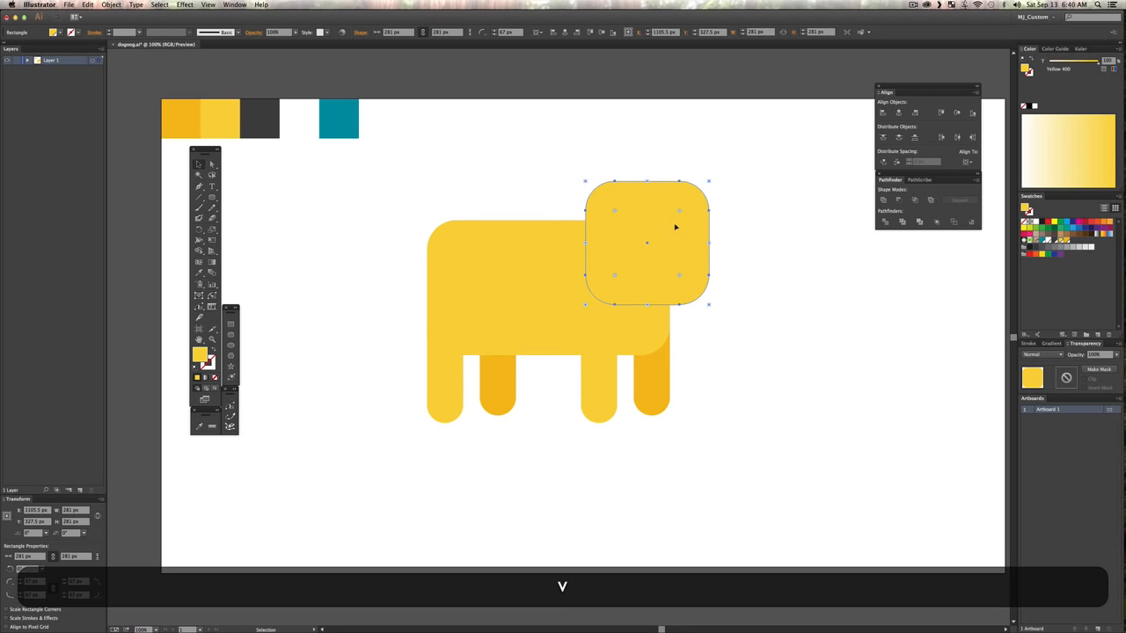
pyautogui.moveTo(673, 230); pyautogui.dragTo(685, 222)
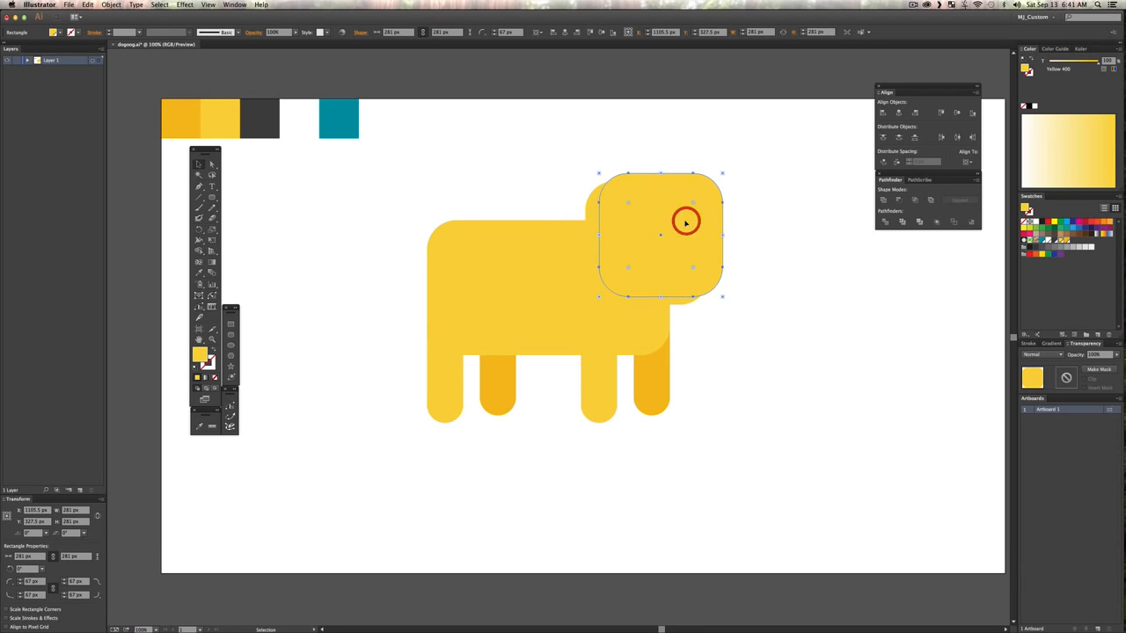
pyautogui.keyDown('shift'); pyautogui.click(594, 205); pyautogui.keyUp('shift')
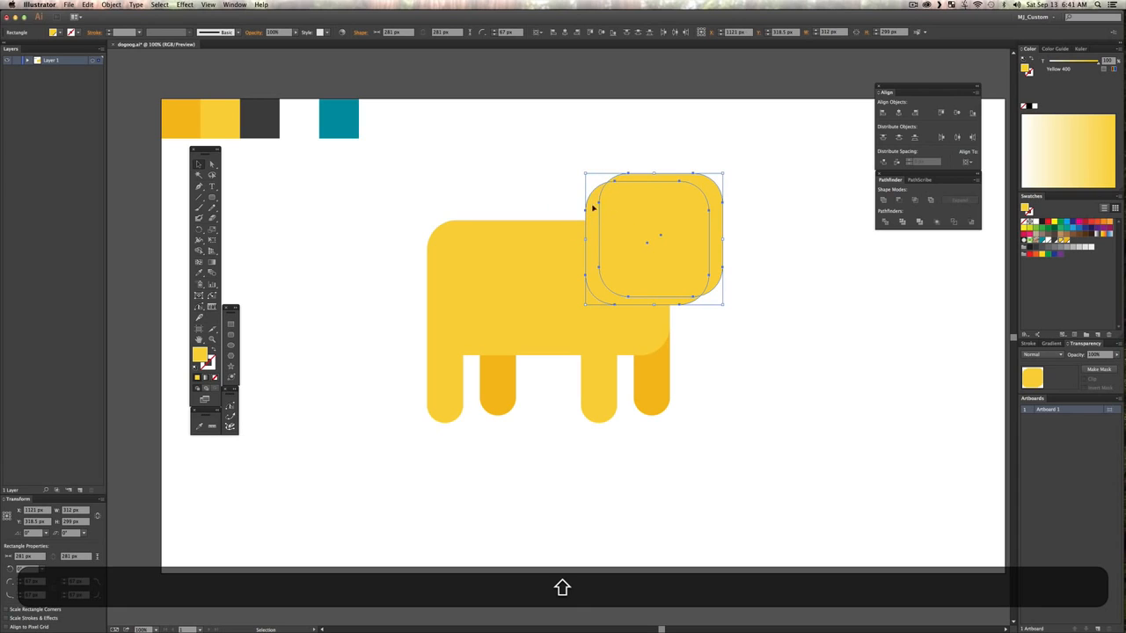
pyautogui.click(899, 199)
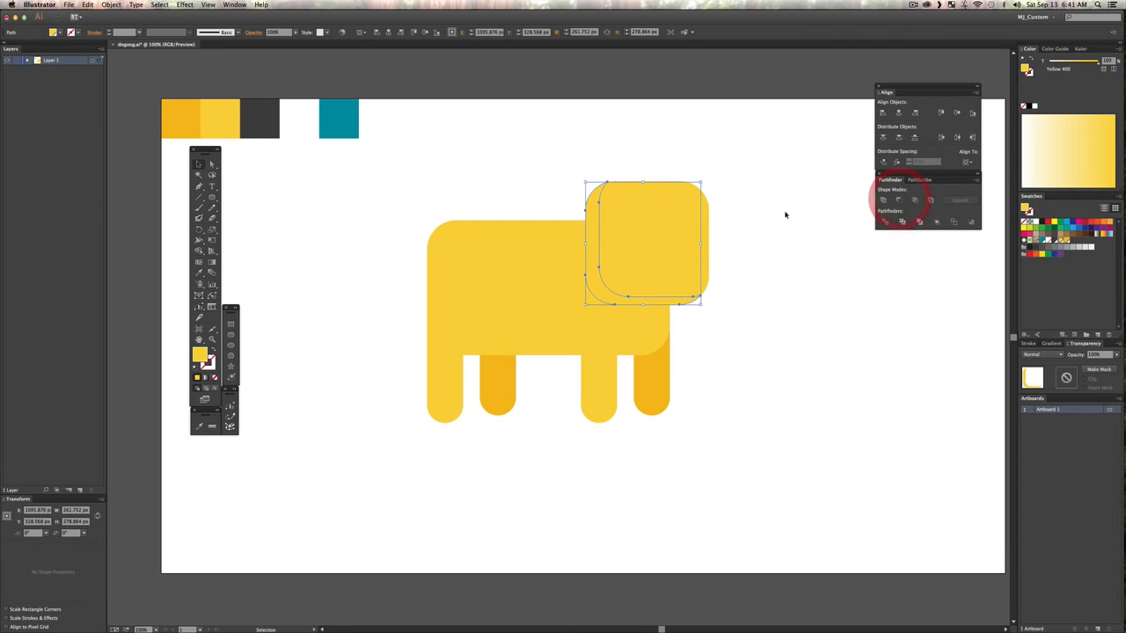
pyautogui.moveTo(594, 218); pyautogui.dragTo(270, 240)
pyautogui.press('super+z')
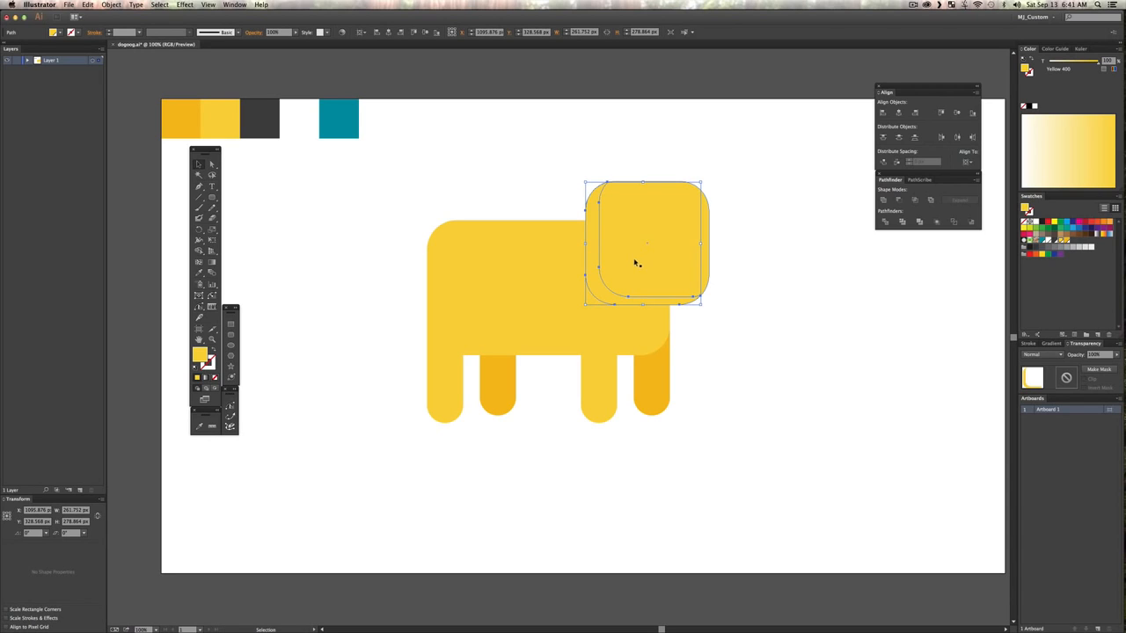
# Step: Recolour the head's shading sliver with the darker Yellow 600 palette square and deselect it
pyautogui.press('i')
pyautogui.click(180, 104)
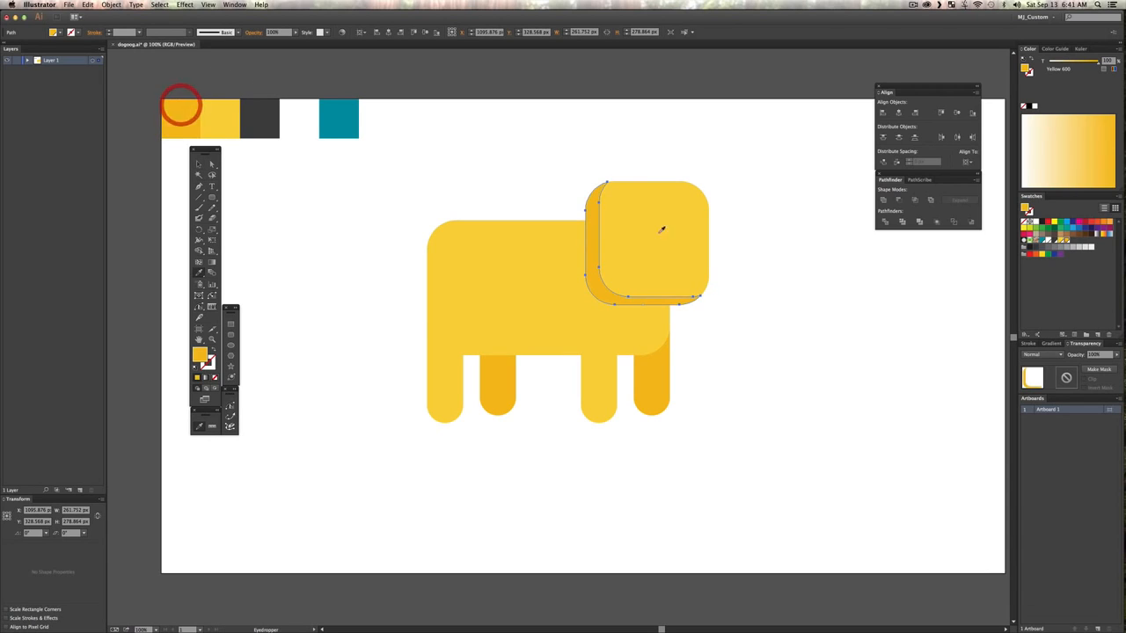
pyautogui.press('v')
pyautogui.click(778, 183)
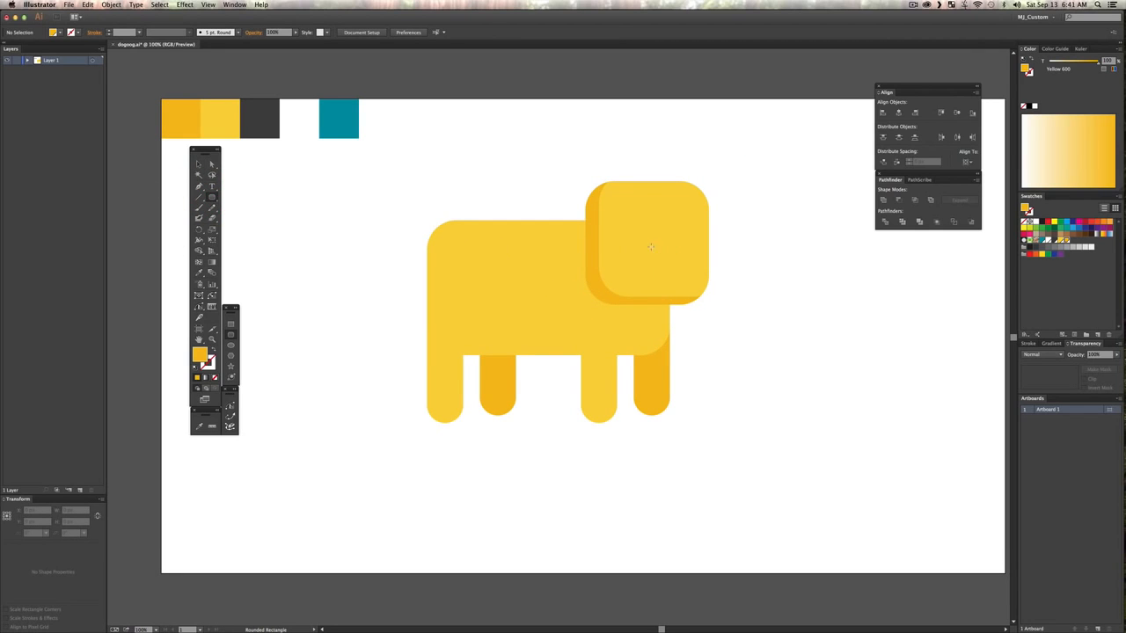
# Step: Draw a rounded nose about 53 × 66 px on the dog's face and fill it with the dark Gray 800 palette colour
pyautogui.moveTo(644, 246); pyautogui.dragTo(666, 272)
pyautogui.press('i')
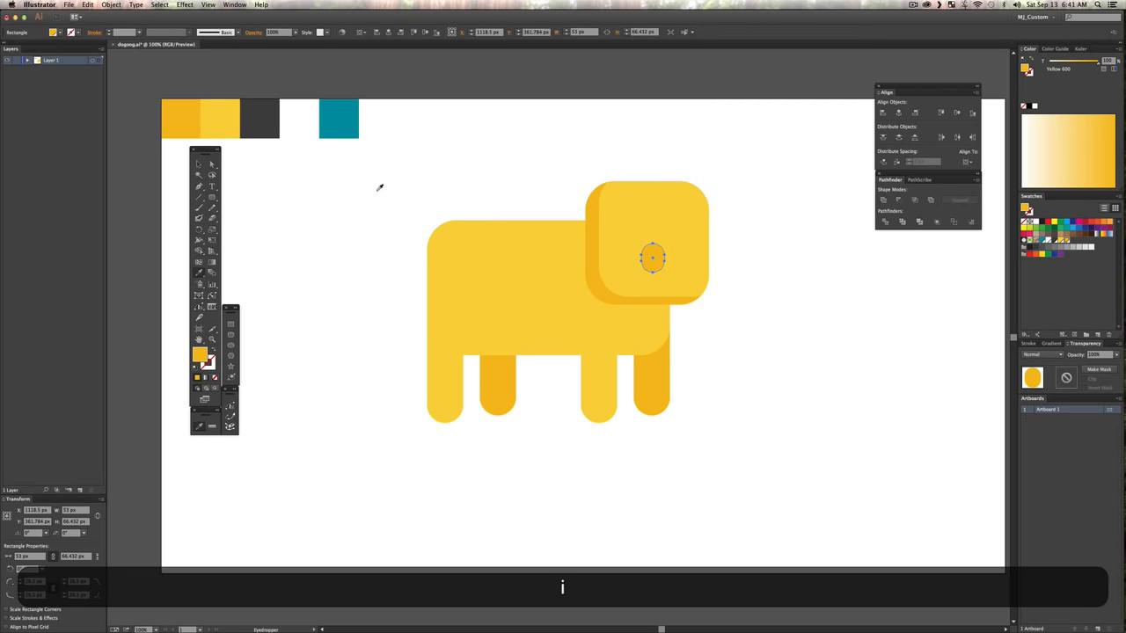
pyautogui.click(274, 110)
pyautogui.press('v')
pyautogui.click(395, 170)
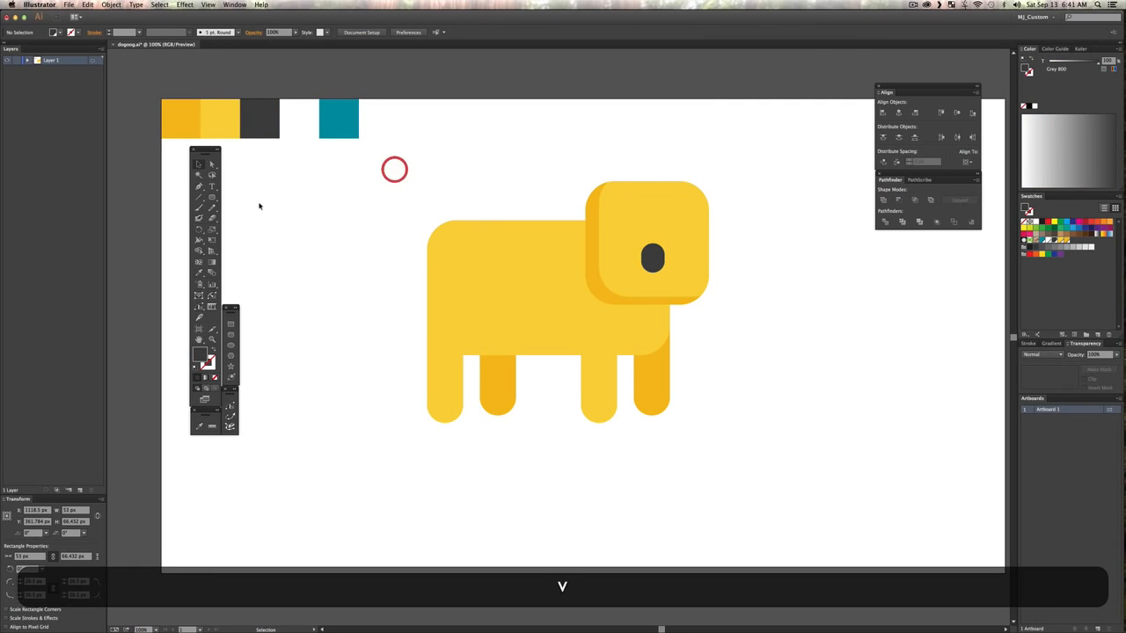
# Step: Draw a rounded vertical eye about 22 × 98 px, duplicate it across the nose, and fill both eyes with the white palette square
pyautogui.click(212, 196)
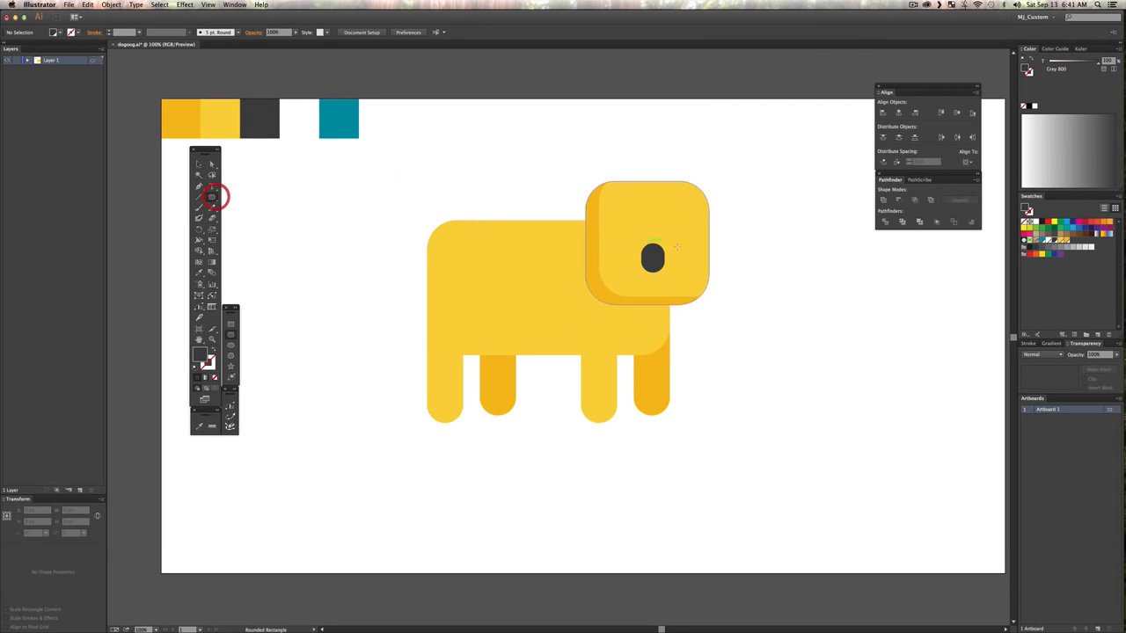
pyautogui.moveTo(629, 249); pyautogui.dragTo(676, 240)
pyautogui.press('v')
pyautogui.keyDown('shift'); pyautogui.click(625, 230); pyautogui.keyUp('shift')
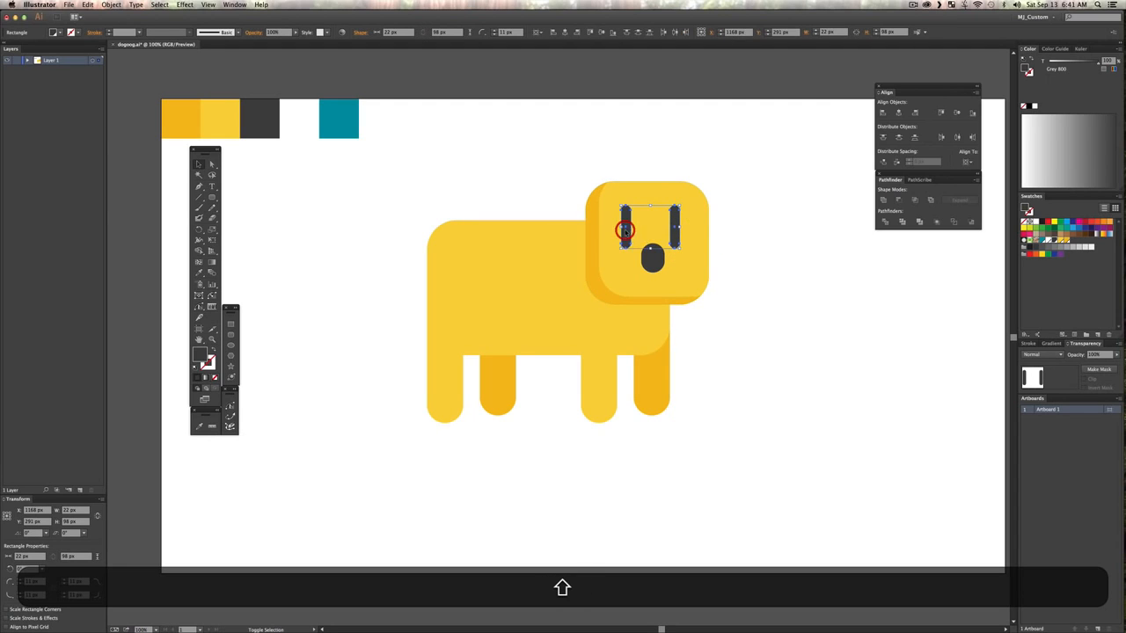
pyautogui.press('i')
pyautogui.click(293, 113)
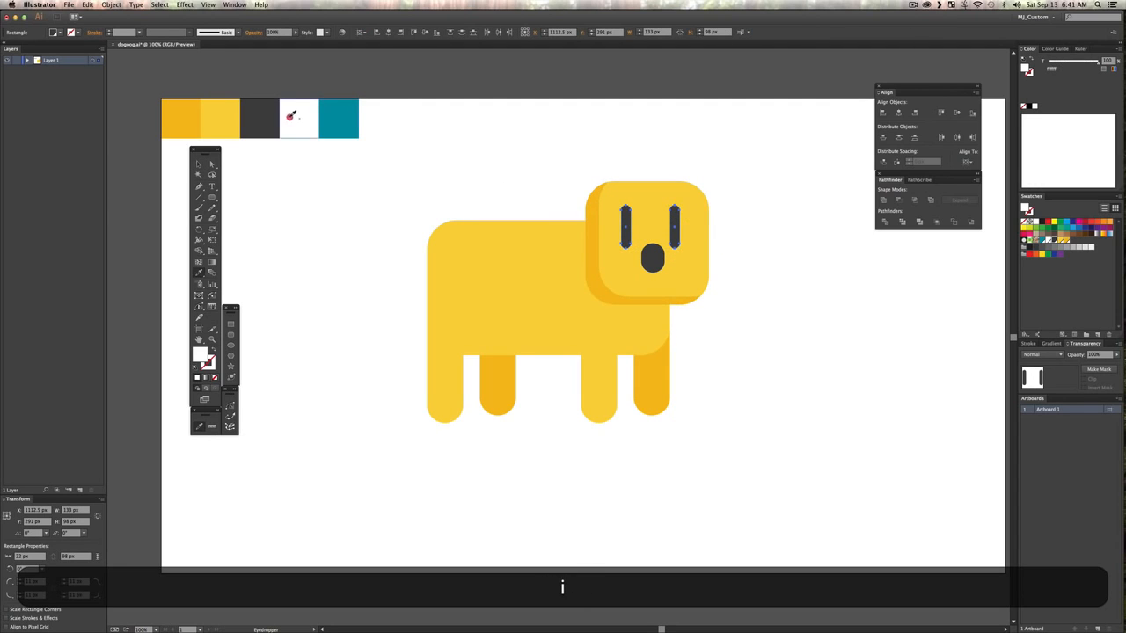
pyautogui.press('v')
pyautogui.click(498, 164)
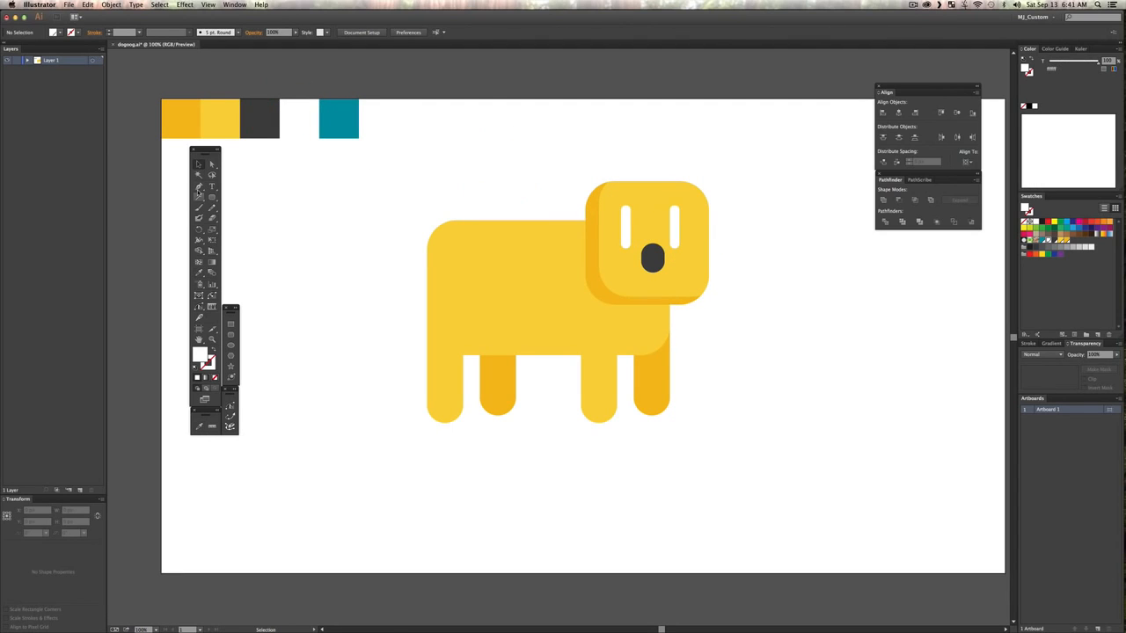
# Step: Draw a curved, pointed tail with the Pen tool at the body's upper rear corner and fill it with the body's Yellow 400
pyautogui.click(198, 186)
pyautogui.click(427, 272)
pyautogui.moveTo(385, 221)
pyautogui.mouseDown()
pyautogui.moveTo(379, 185)
pyautogui.moveTo(399, 213)
pyautogui.moveTo(504, 212)
pyautogui.moveTo(482, 257)
pyautogui.mouseUp()
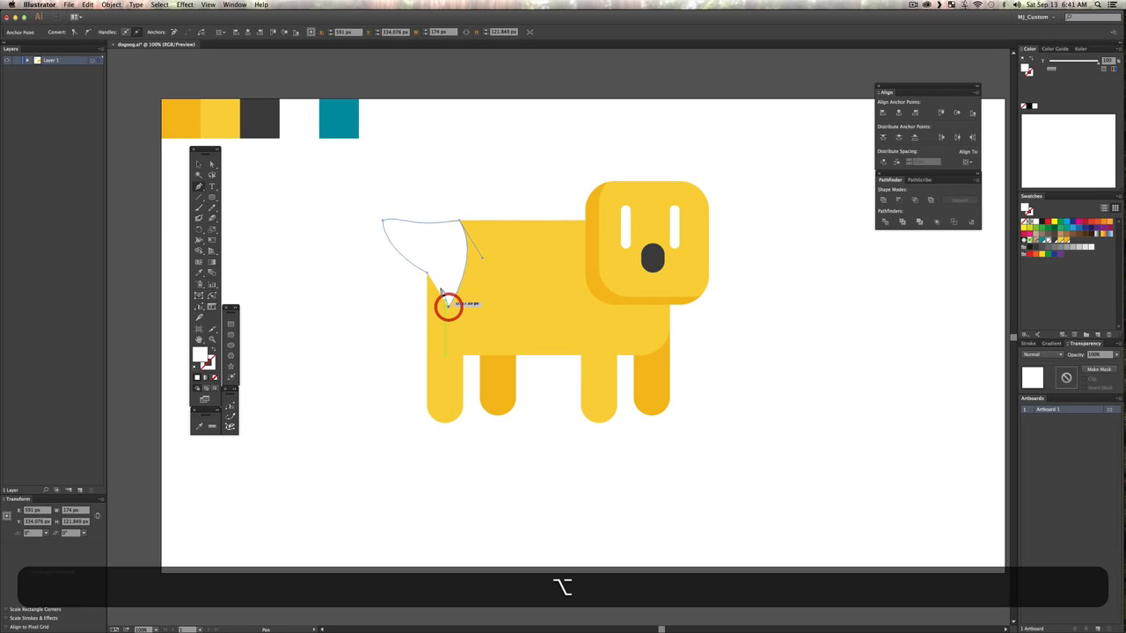
pyautogui.click(447, 307)
pyautogui.click(429, 273)
pyautogui.press('v')
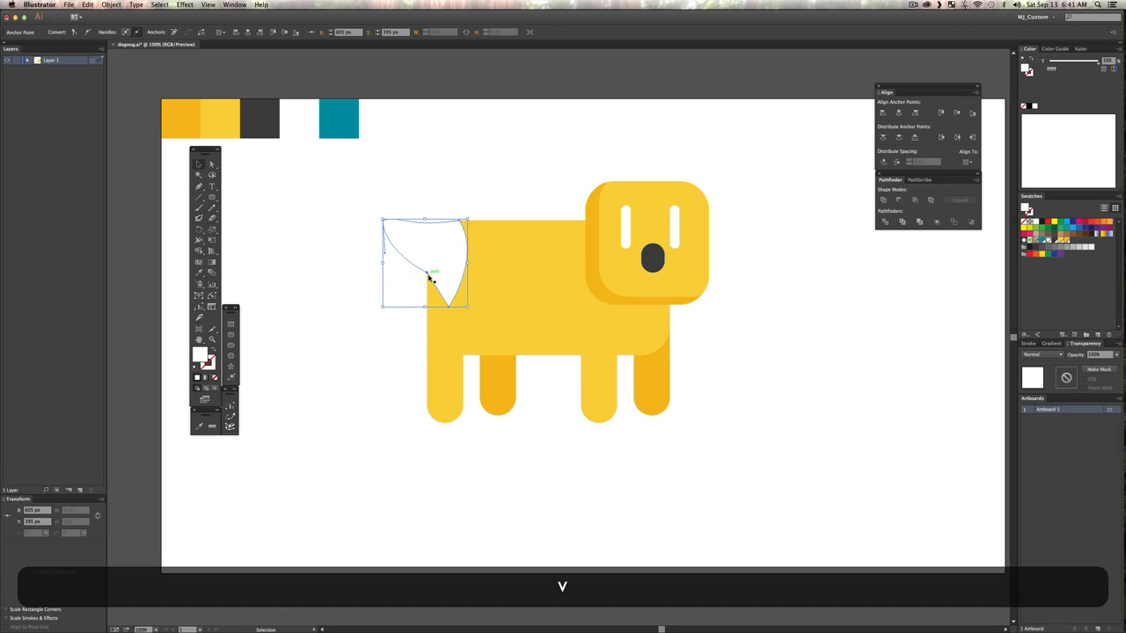
pyautogui.press('i')
pyautogui.click(528, 270)
pyautogui.press('v')
pyautogui.click(465, 146)
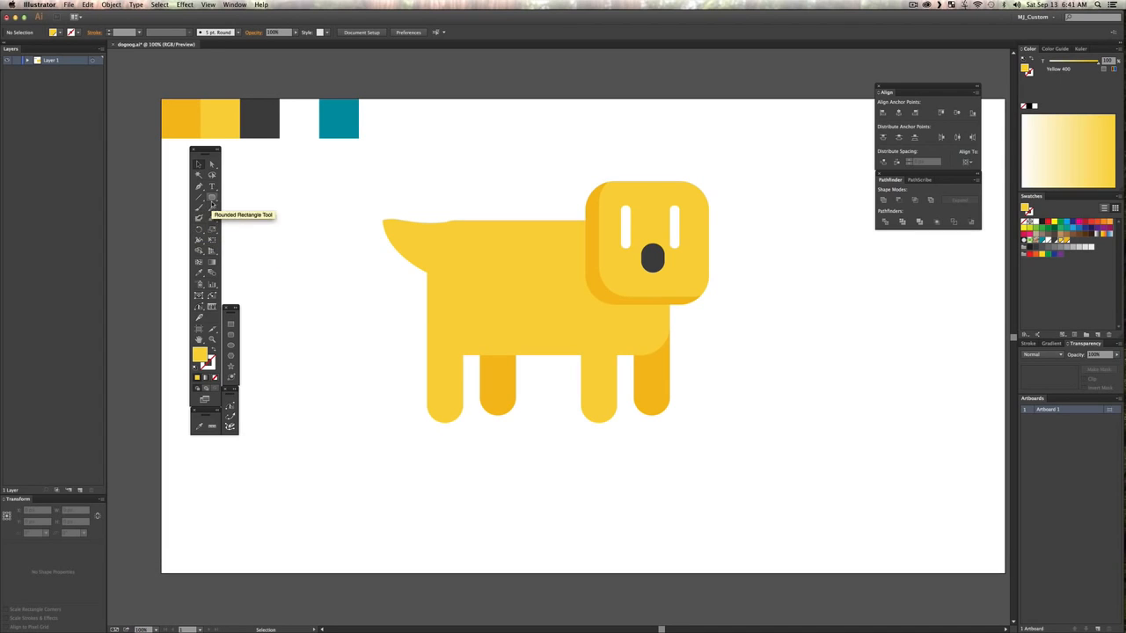
# Step: Draw a rounded ear about 126 × 210 px, tilt it at the head's rear upper corner, and place a mirrored duplicate at the opposite corner
pyautogui.click(211, 197)
pyautogui.moveTo(470, 170); pyautogui.dragTo(525, 262)
pyautogui.press('v')
pyautogui.moveTo(529, 165); pyautogui.dragTo(584, 201)
pyautogui.keyDown('alt'); pyautogui.moveTo(583, 201); pyautogui.dragTo(772, 171); pyautogui.keyUp('alt')
pyautogui.moveTo(768, 224); pyautogui.dragTo(695, 179)
# Step: Recolour both ears with the darker Yellow 600 sampled from the head's shading
pyautogui.keyDown('shift'); pyautogui.click(571, 201); pyautogui.keyUp('shift')
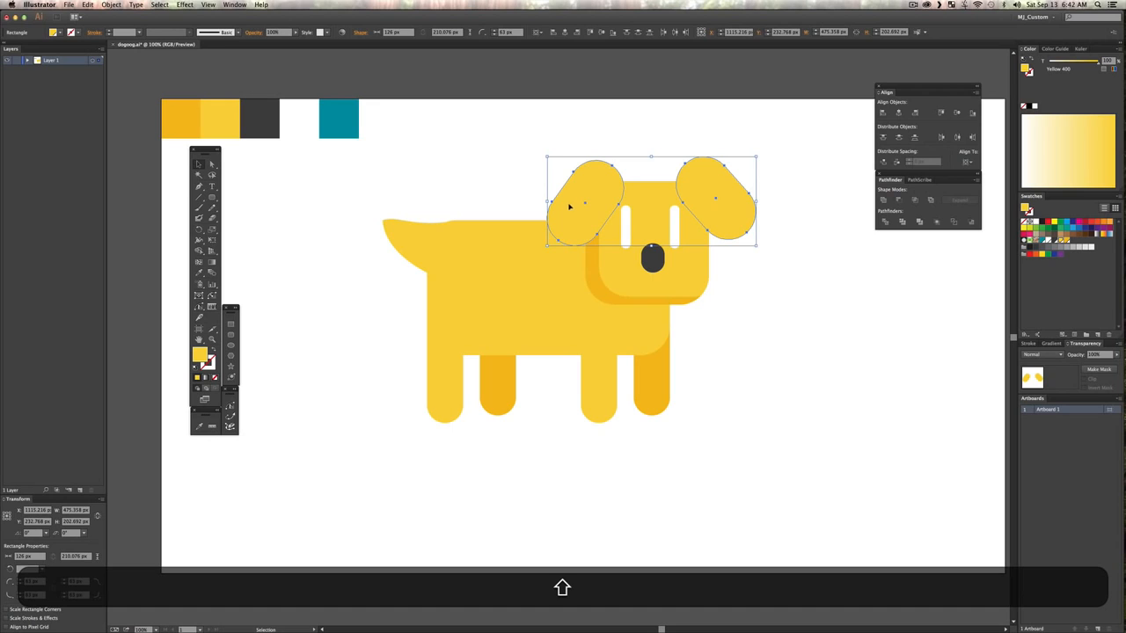
pyautogui.press('i')
pyautogui.click(593, 251)
pyautogui.press('v')
pyautogui.click(841, 294)
# Step: Send the far-side ear behind the head and deselect it
pyautogui.click(745, 217)
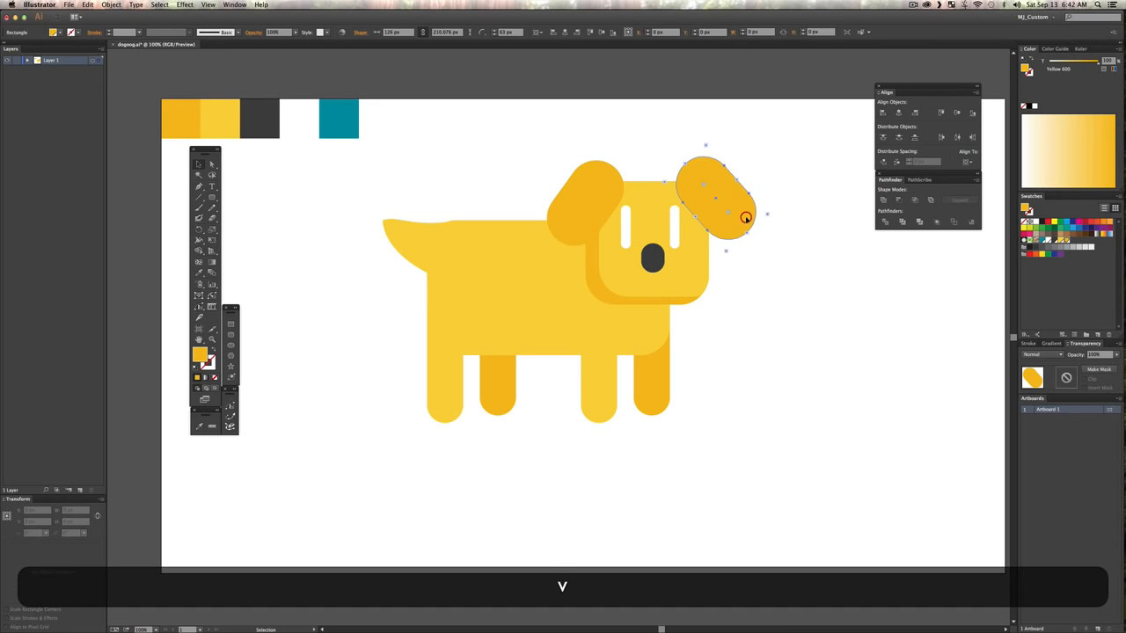
pyautogui.press('shift+super')
pyautogui.press('shift+super+p')
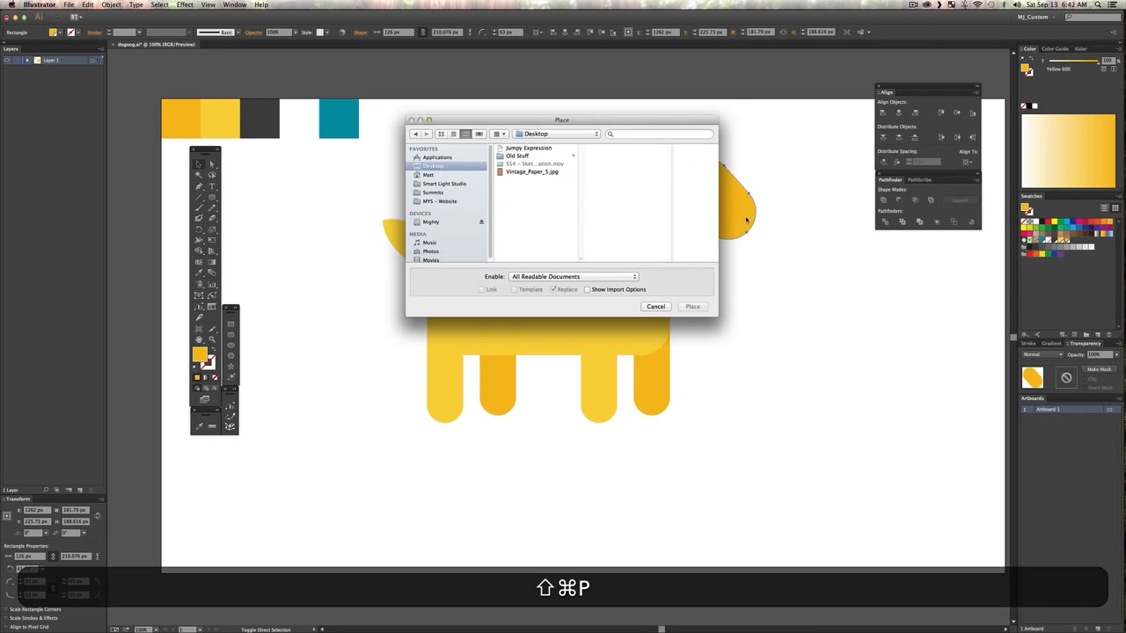
pyautogui.click(657, 307)
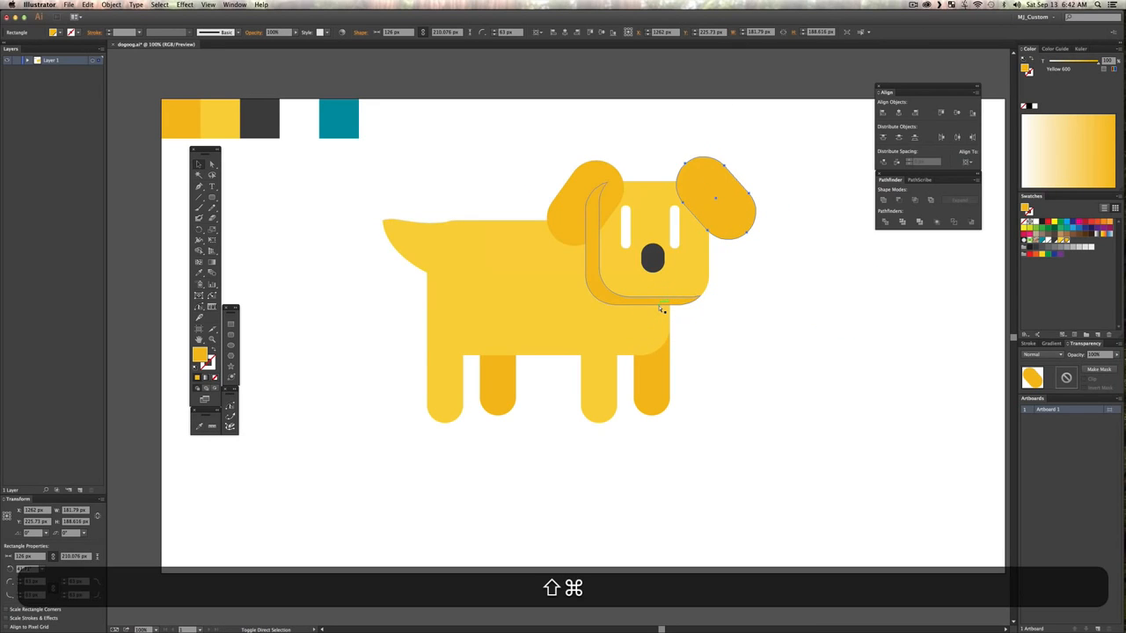
pyautogui.press('shift+super+bracketleft')
pyautogui.press('shift+super+a')
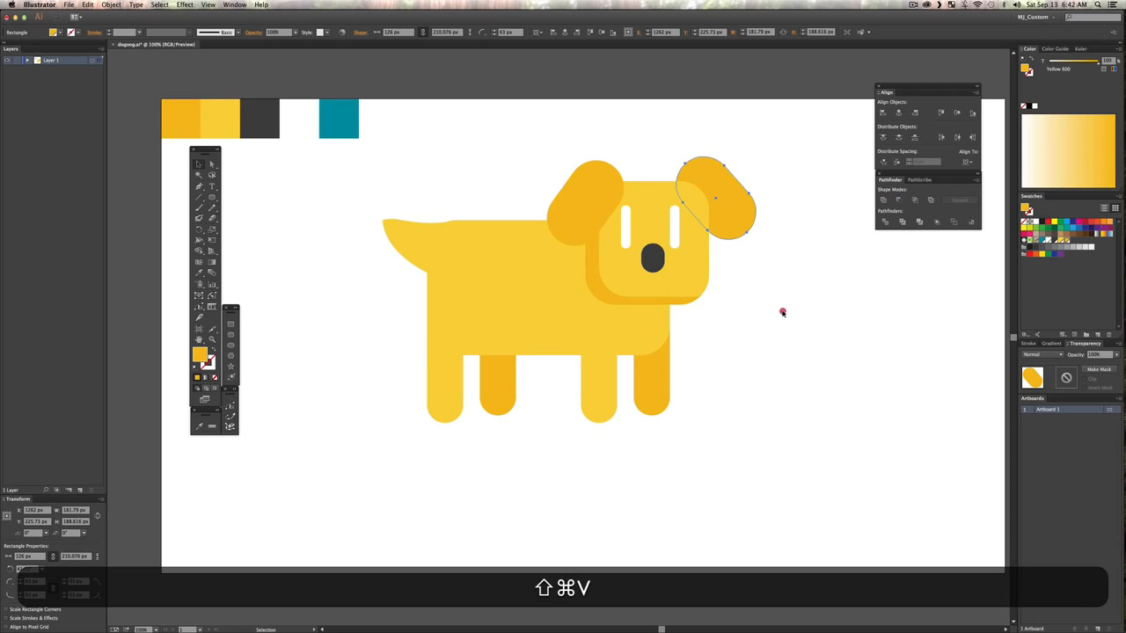
pyautogui.click(782, 311)
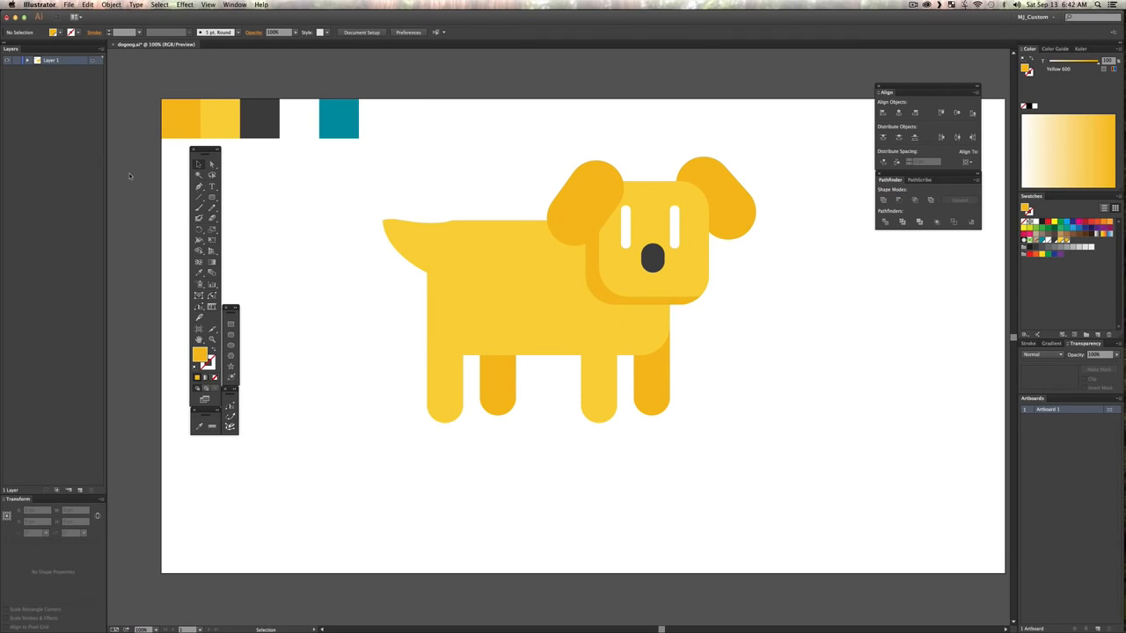
# Step: Recolour the near ear with the body's Yellow 400 and deselect it
pyautogui.click(585, 198)
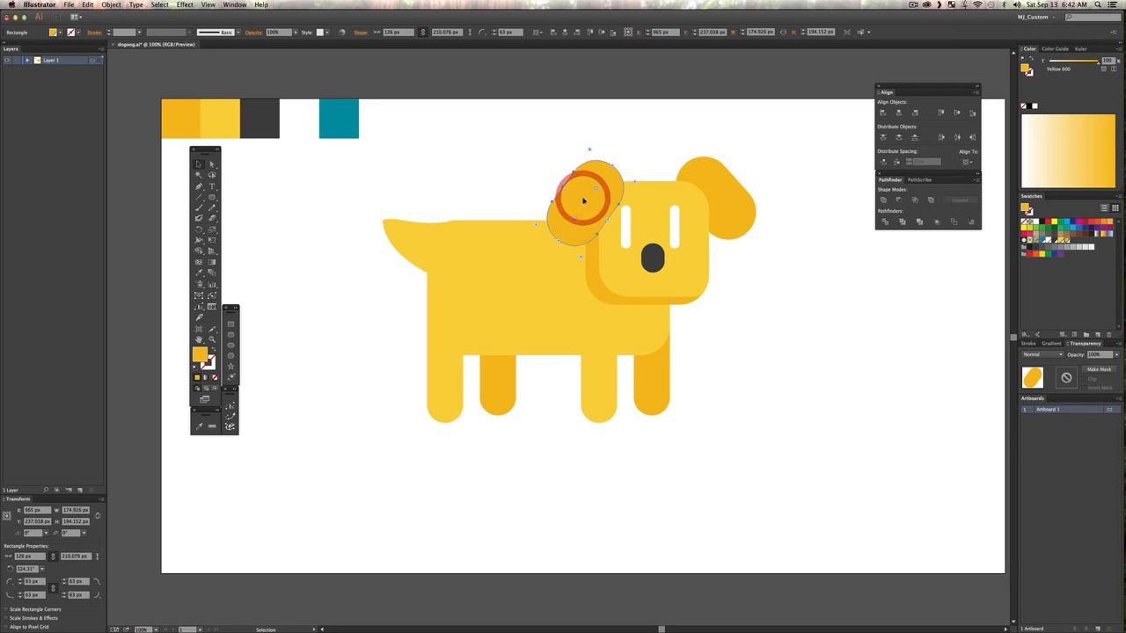
pyautogui.press('i')
pyautogui.click(508, 260)
pyautogui.press('v')
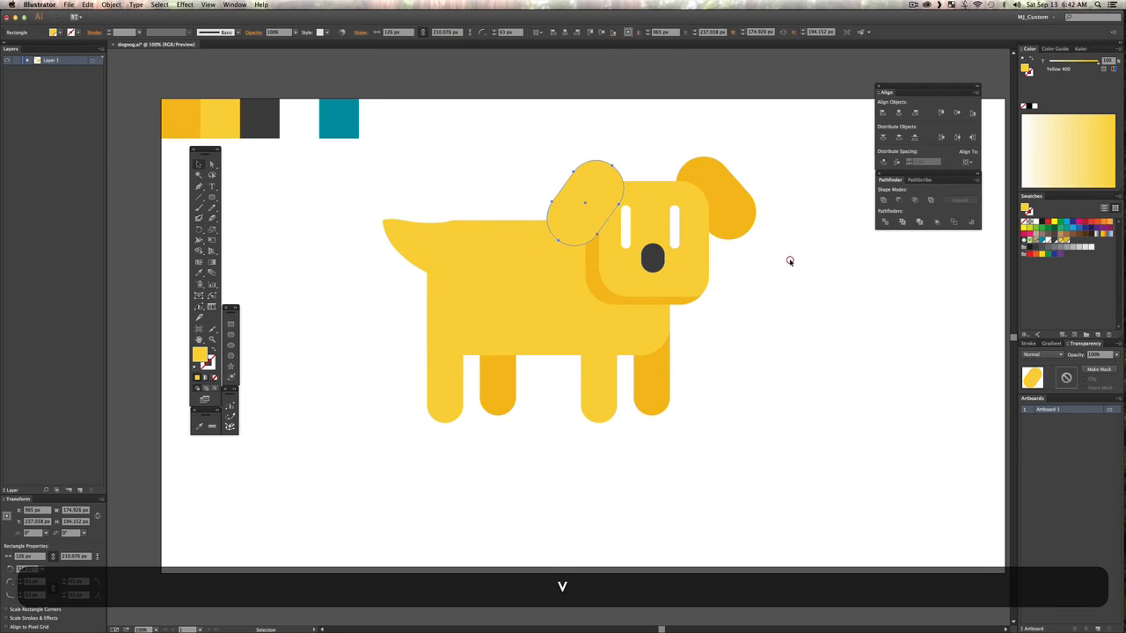
pyautogui.click(789, 257)
# Step: Nudge the far ear down about 20 px and slightly inward, and lower the near ear slightly
pyautogui.click(732, 220)
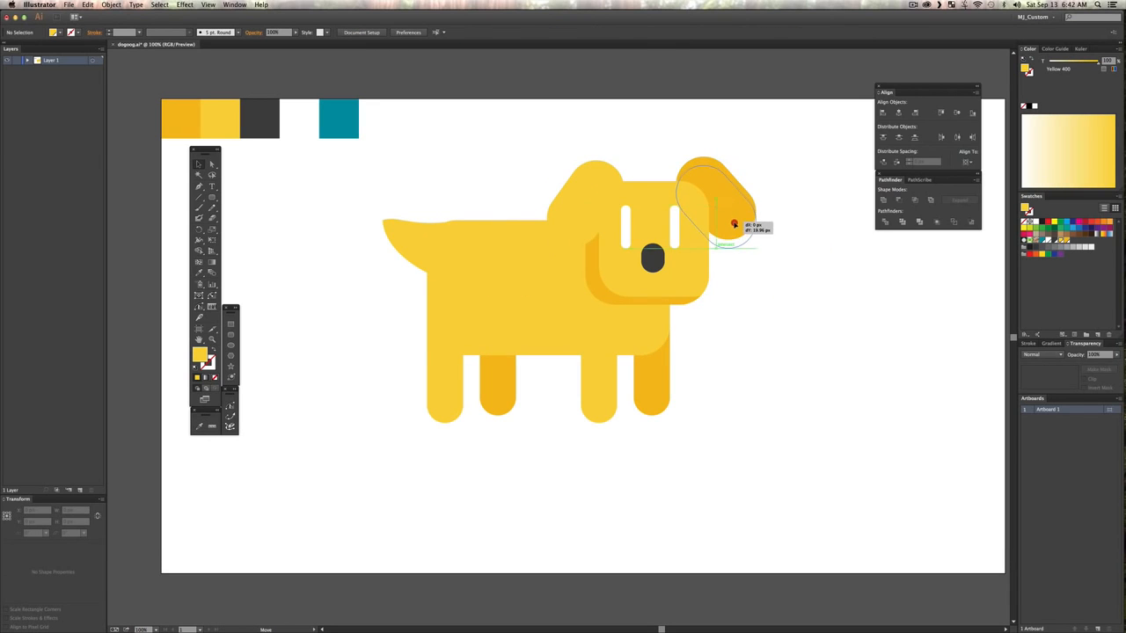
pyautogui.click(586, 185)
pyautogui.press('v')
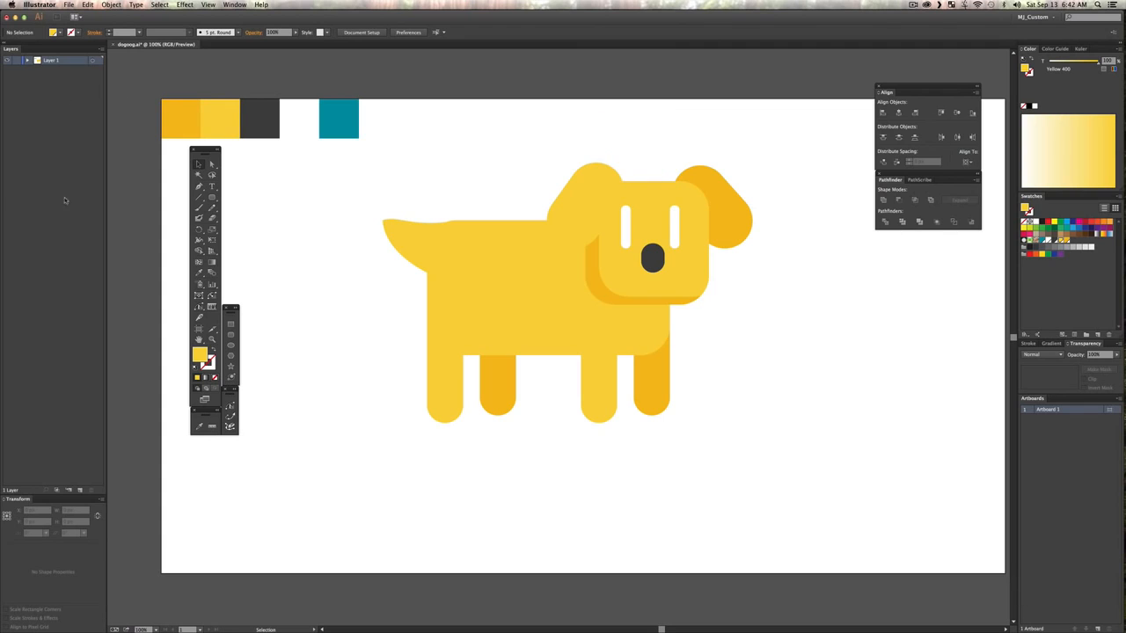
# Step: Add five new layers above the dog's layer
pyautogui.click(79, 489)
pyautogui.click(79, 489)
pyautogui.click(79, 489)
pyautogui.click(79, 489)
pyautogui.click(79, 489)
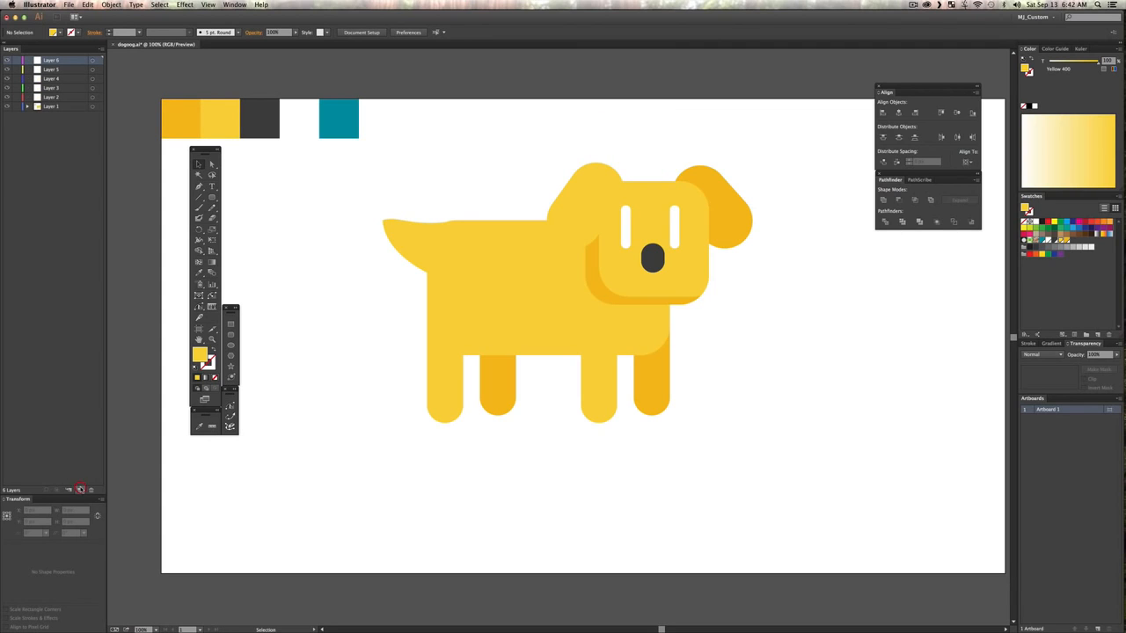
pyautogui.press('v')
pyautogui.click(302, 210)
# Step: Draw a background rectangle about 1260 × 726 px over the dog on Layer 6 and fill it with the teal Cyan 700 square
pyautogui.click(211, 196)
pyautogui.click(246, 191)
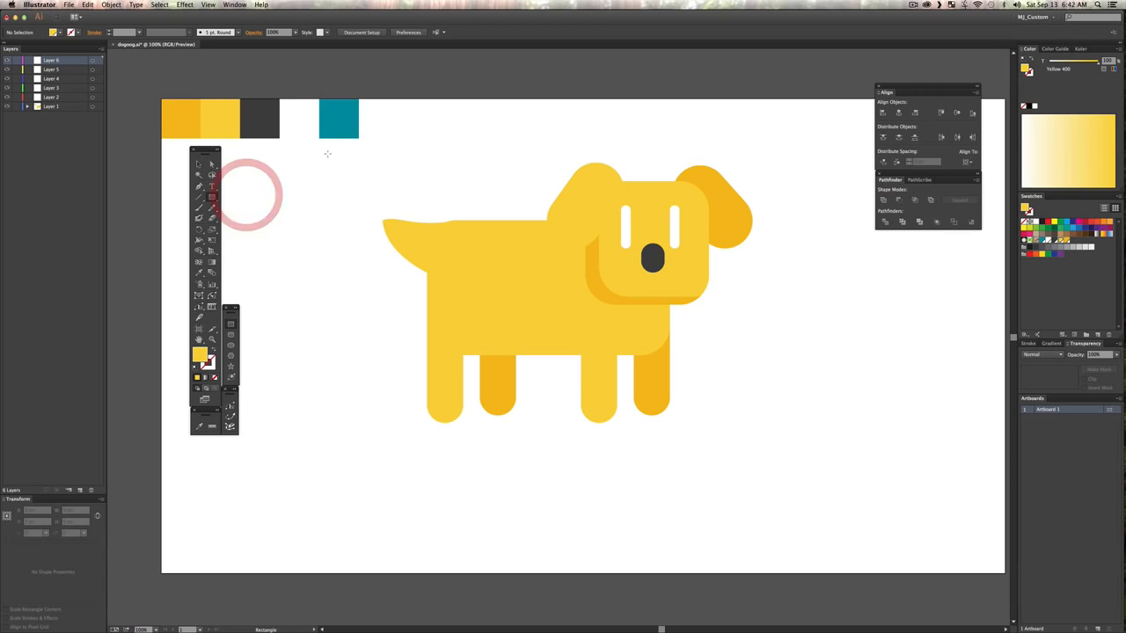
pyautogui.moveTo(299, 158); pyautogui.dragTo(853, 476)
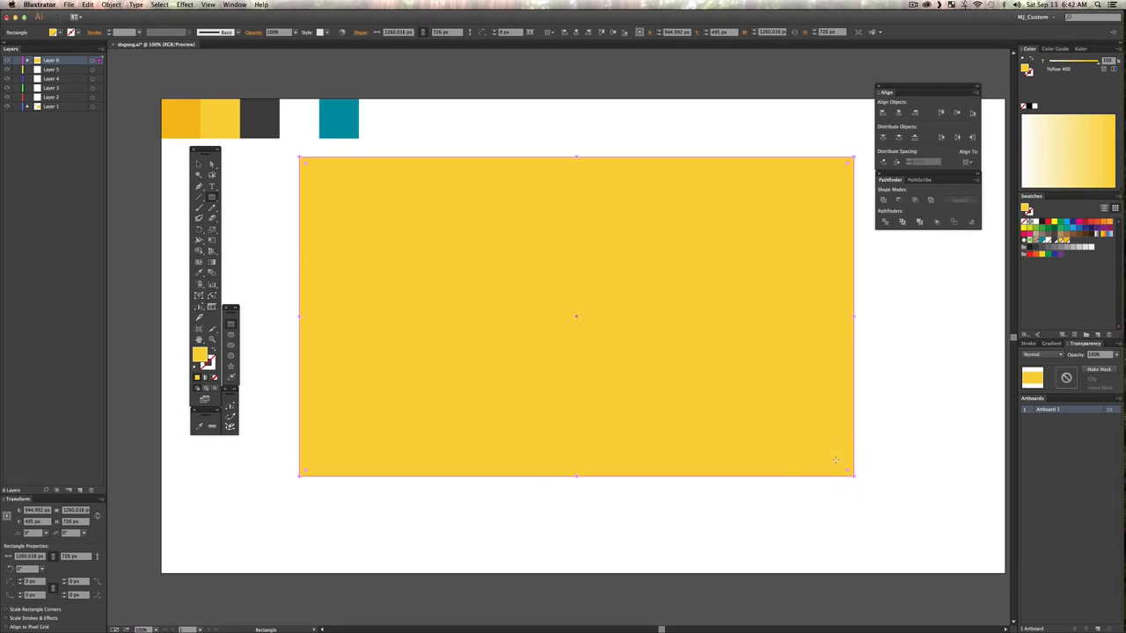
pyautogui.press('i')
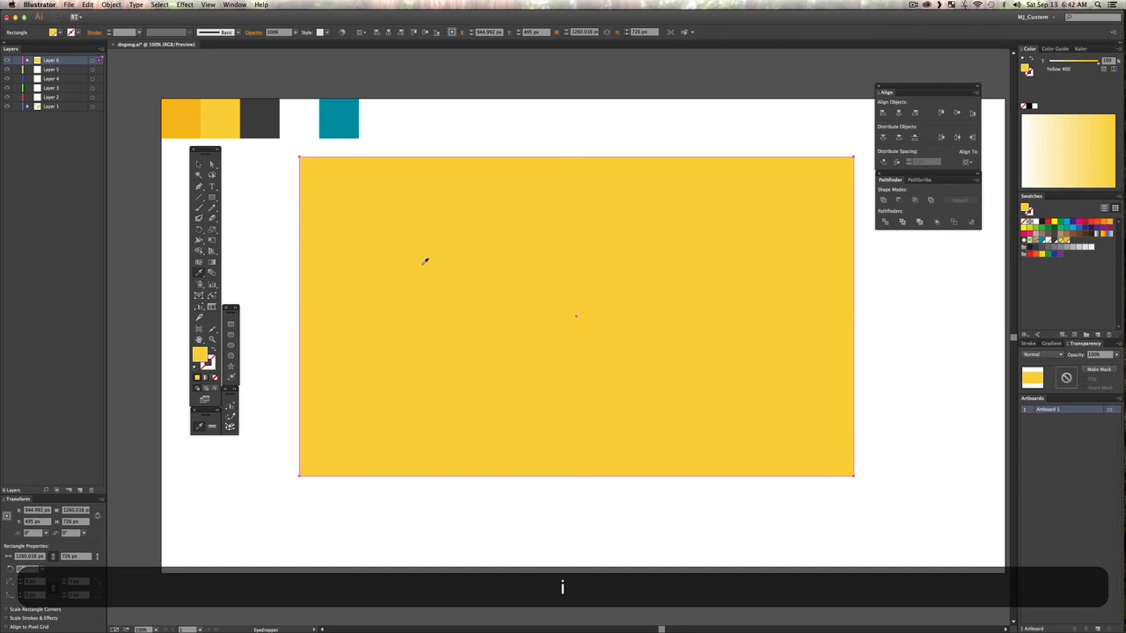
pyautogui.click(341, 113)
pyautogui.press('v')
pyautogui.click(485, 118)
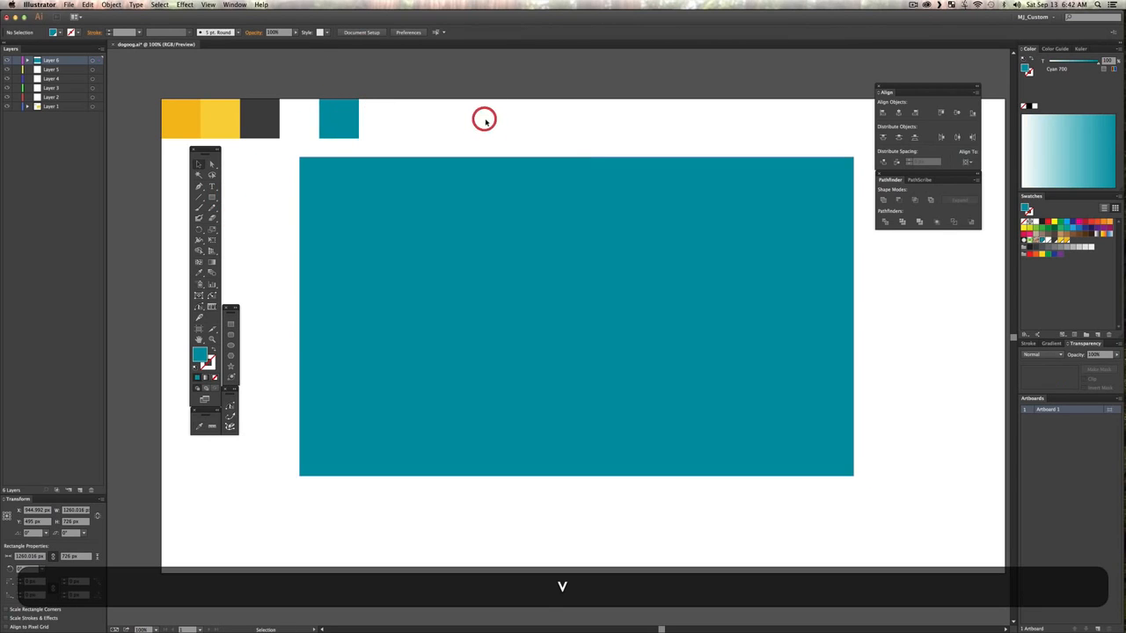
# Step: Move Layer 6 with the teal rectangle beneath Layer 1 so the background sits behind the dog, and deselect it
pyautogui.hotkey('shift', 'v')
pyautogui.click(521, 213)
pyautogui.click(514, 187)
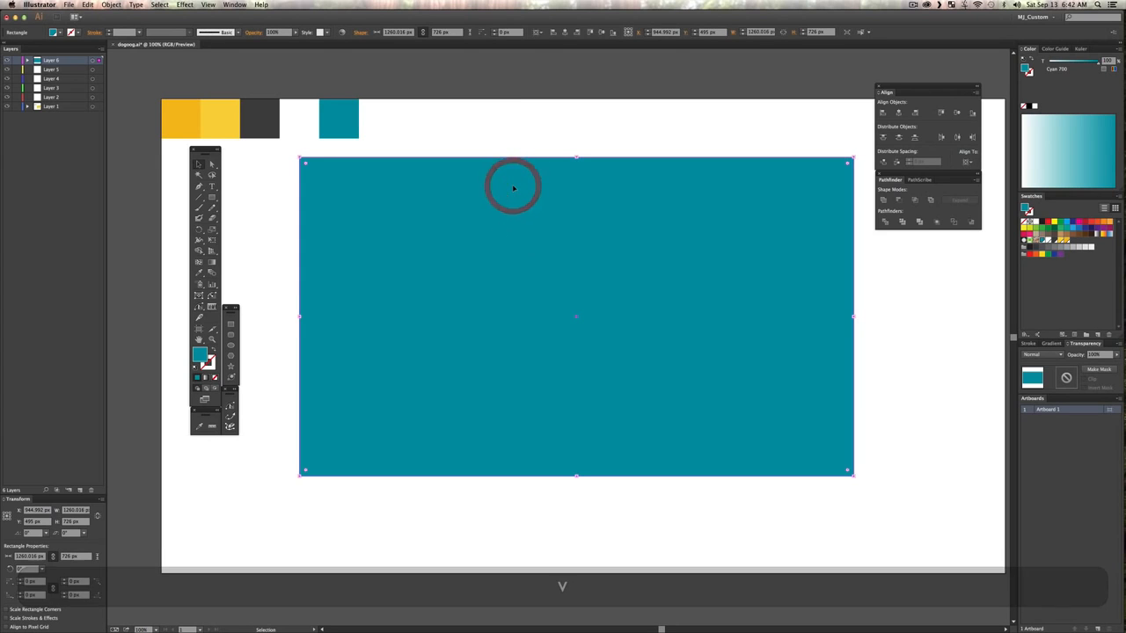
pyautogui.press('shift+super')
pyautogui.press('shift+super+bracketleft')
pyautogui.press('shift+super+v')
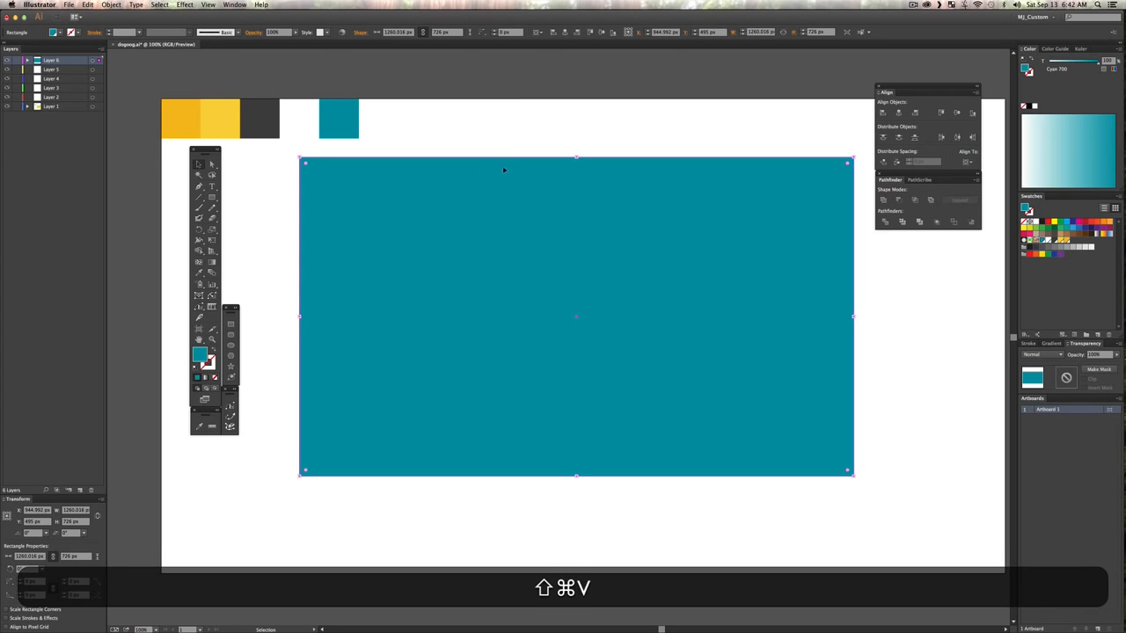
pyautogui.press('v')
pyautogui.moveTo(59, 59); pyautogui.dragTo(53, 112)
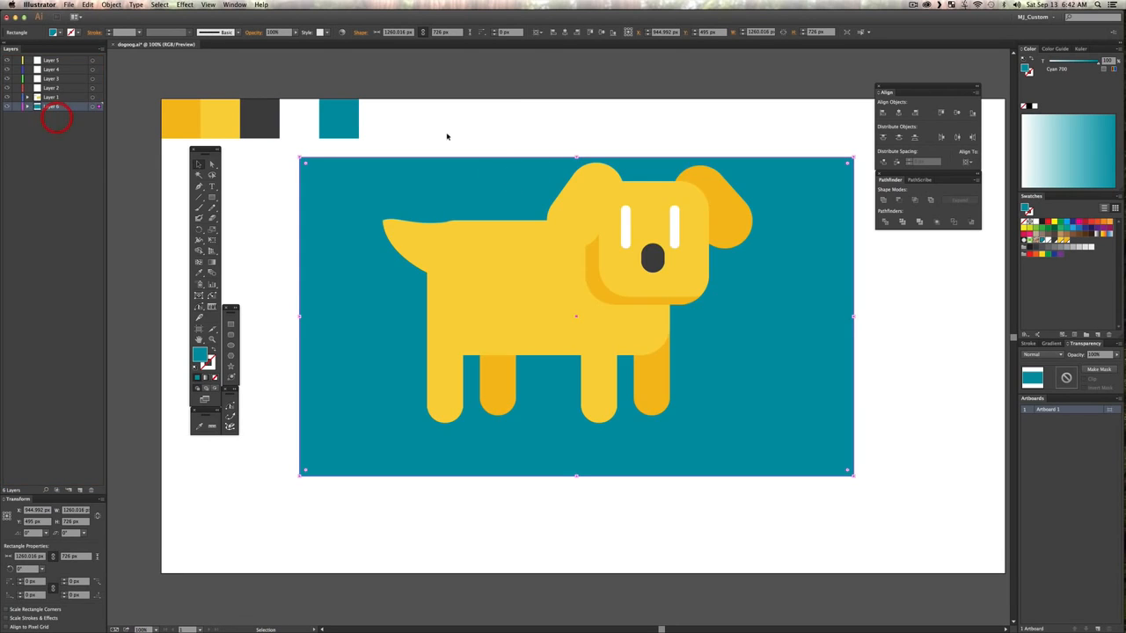
pyautogui.press('v')
pyautogui.click(606, 138)
# Step: Rename the background's layer to bg and lock it
pyautogui.doubleClick(52, 106)
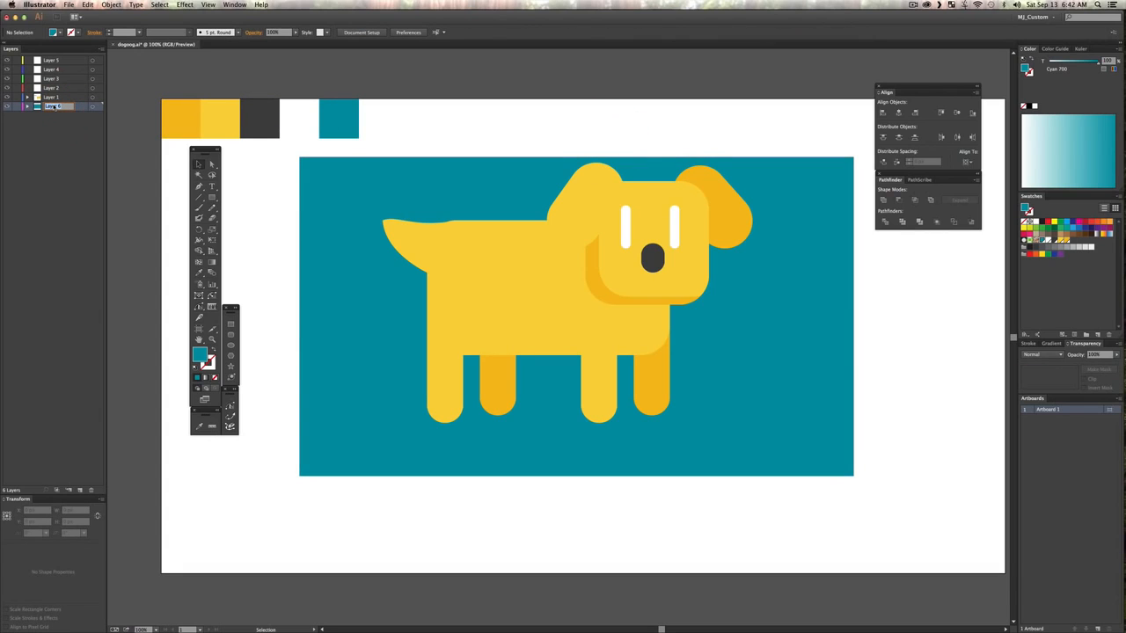
pyautogui.write('bg')
pyautogui.press('Return')
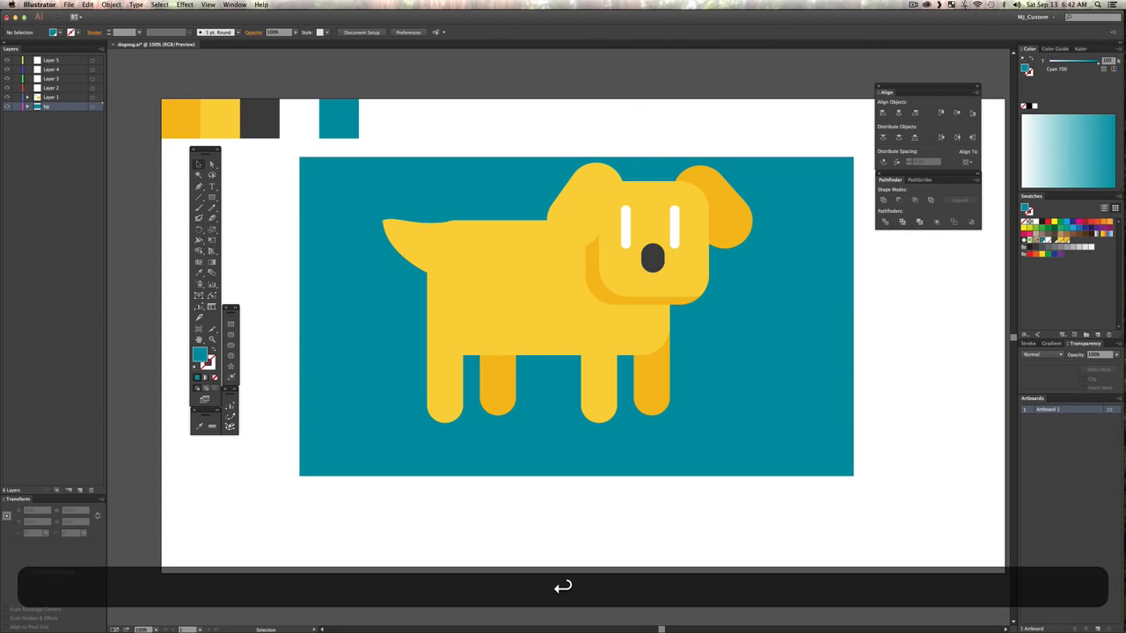
pyautogui.press('v')
# Step: Move the two darker far-side legs to Layer 2 and the two near-side legs to Layer 3
pyautogui.click(648, 395)
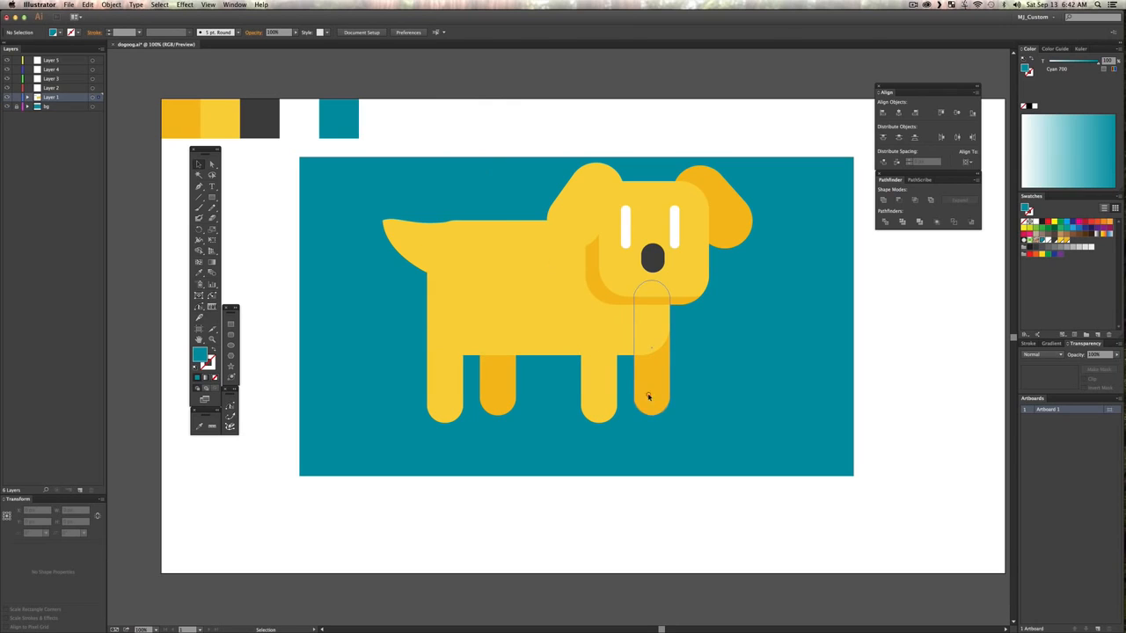
pyautogui.keyDown('shift'); pyautogui.click(510, 384); pyautogui.keyUp('shift')
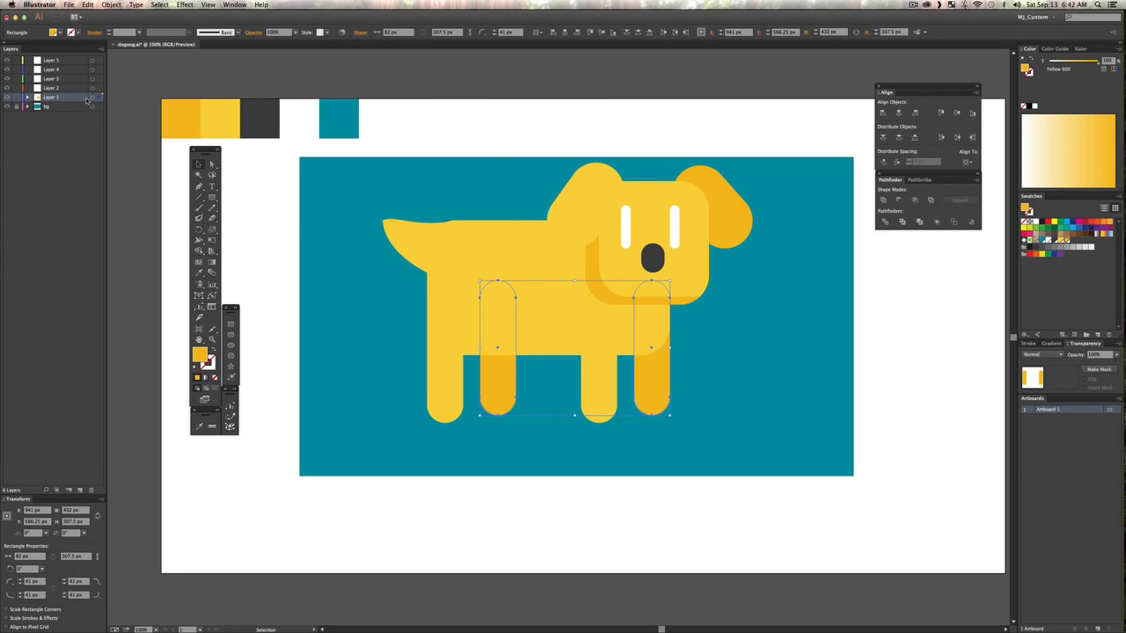
pyautogui.moveTo(97, 91); pyautogui.dragTo(97, 97)
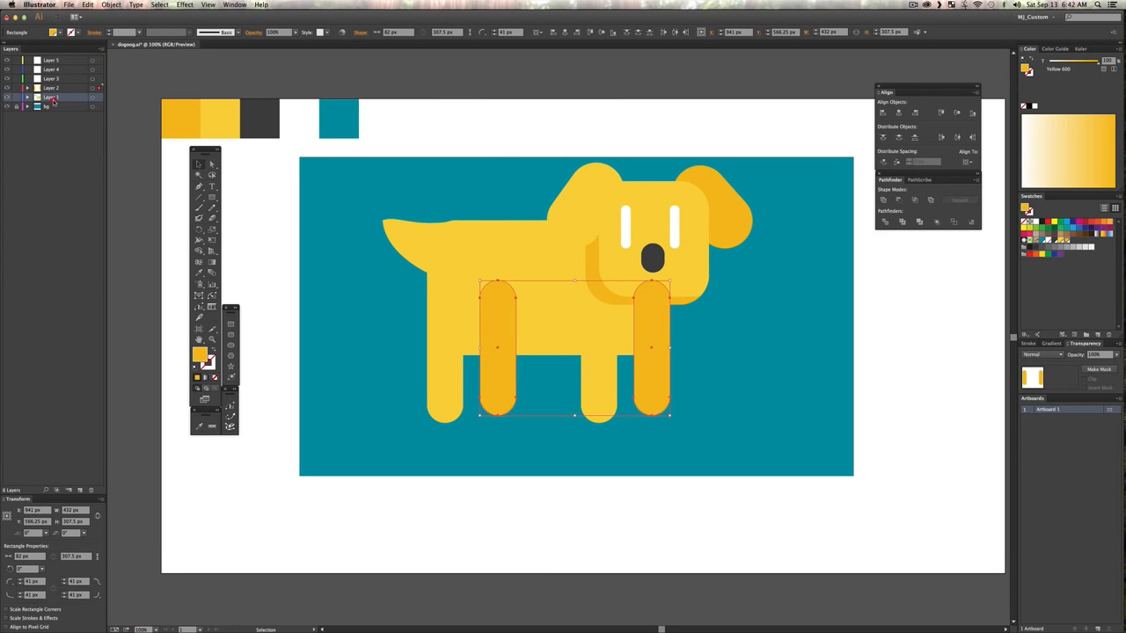
pyautogui.click(609, 381)
pyautogui.keyDown('shift'); pyautogui.click(450, 373); pyautogui.keyUp('shift')
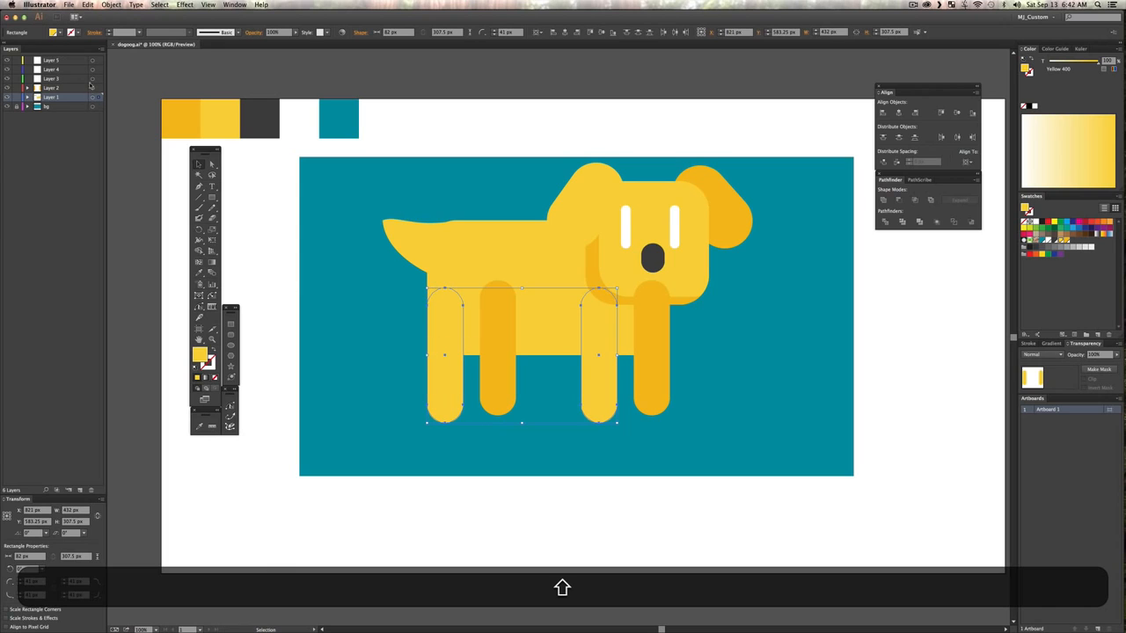
pyautogui.moveTo(100, 101); pyautogui.dragTo(97, 87)
# Step: Move the dog's body shape from Layer 1 to Layer 4
pyautogui.click(496, 230)
pyautogui.press('v')
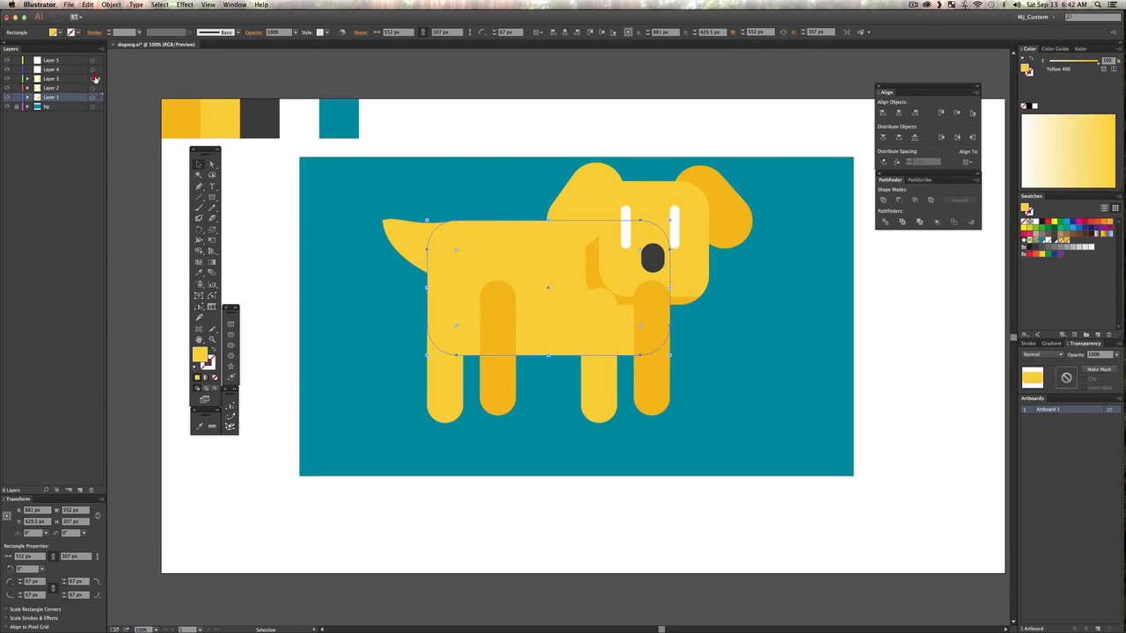
pyautogui.moveTo(95, 72); pyautogui.dragTo(95, 71)
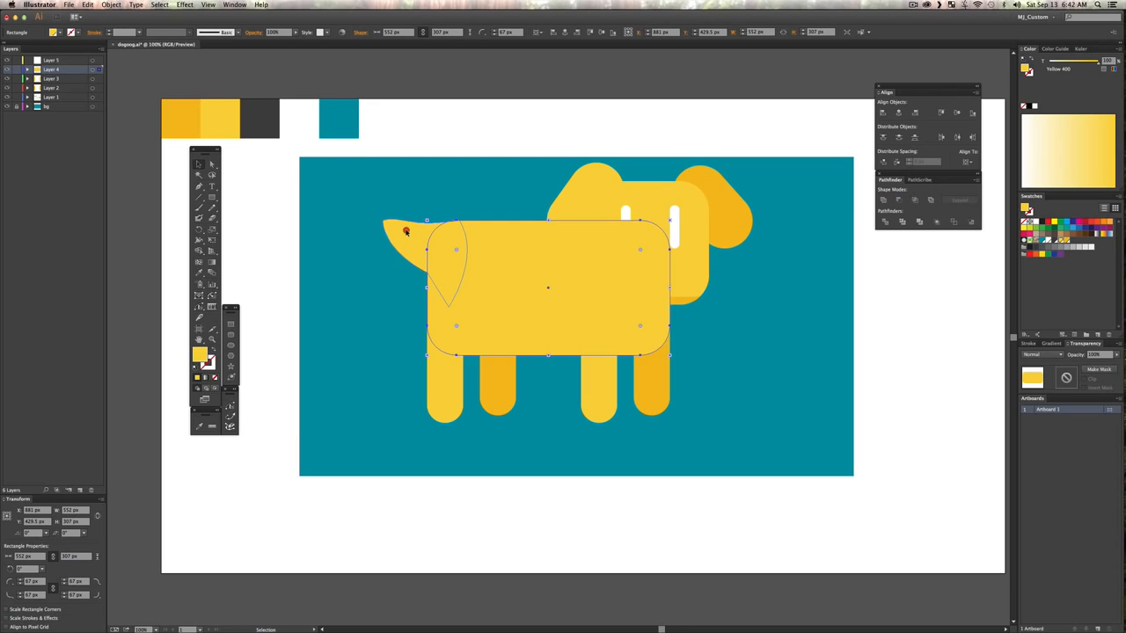
# Step: Move the dog's tail from Layer 1 to Layer 5 and bring Layer 1 to the front of the layer stack
pyautogui.click(405, 230)
pyautogui.click(100, 71)
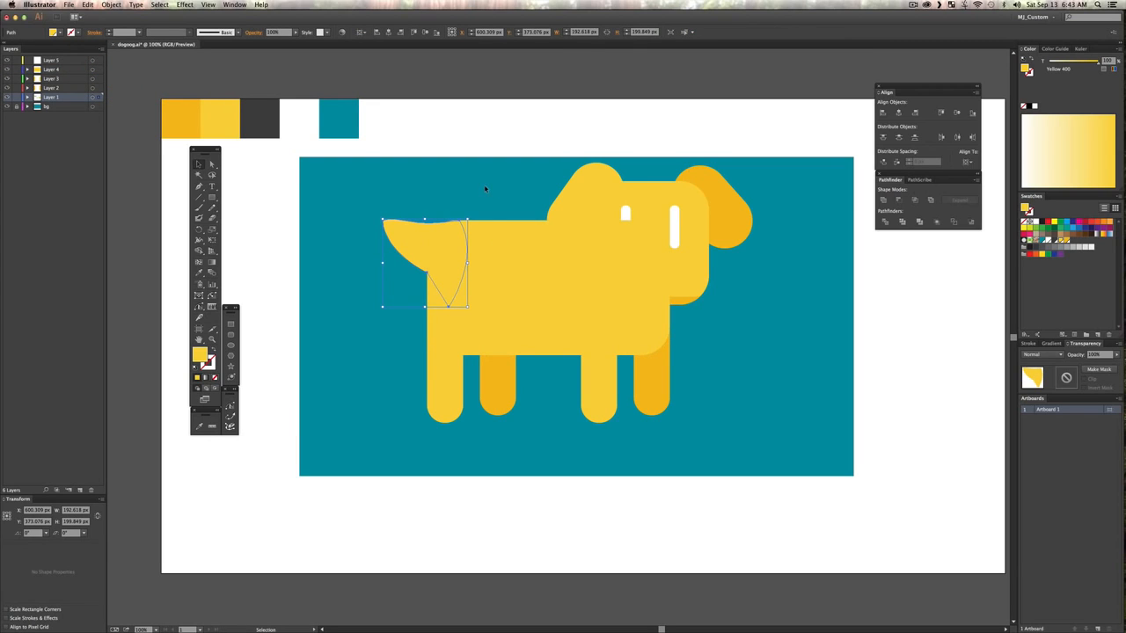
pyautogui.click(484, 186)
pyautogui.click(394, 234)
pyautogui.moveTo(95, 63); pyautogui.dragTo(55, 58)
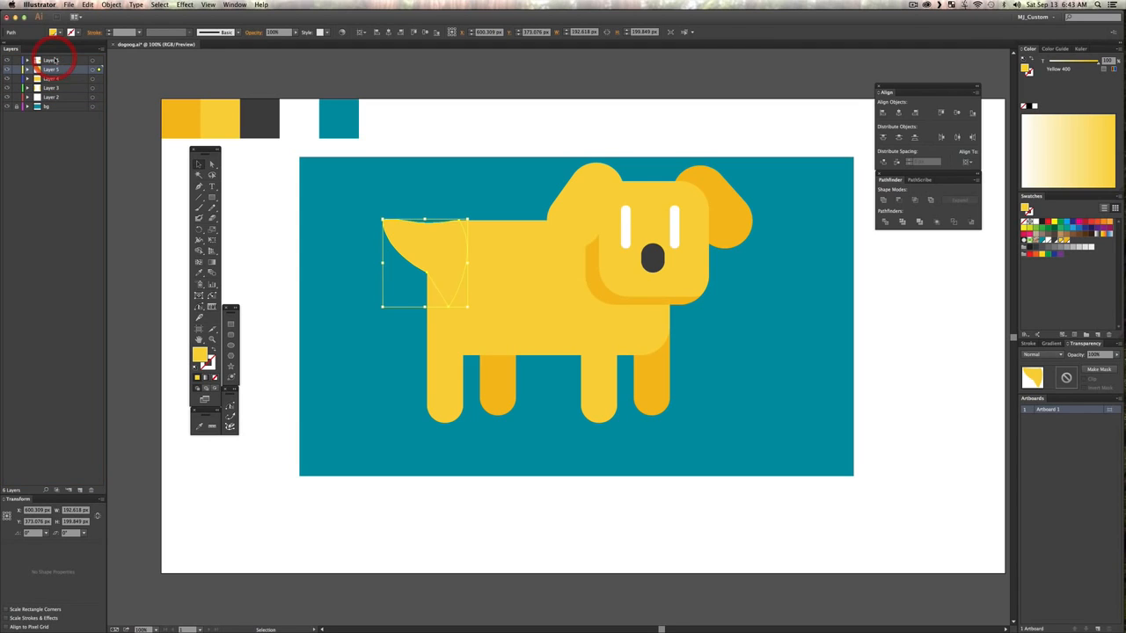
pyautogui.press('v')
pyautogui.click(766, 123)
# Step: Add two new layers, Layer 7 and Layer 8, and move the light yellow ear to Layer 8
pyautogui.click(603, 180)
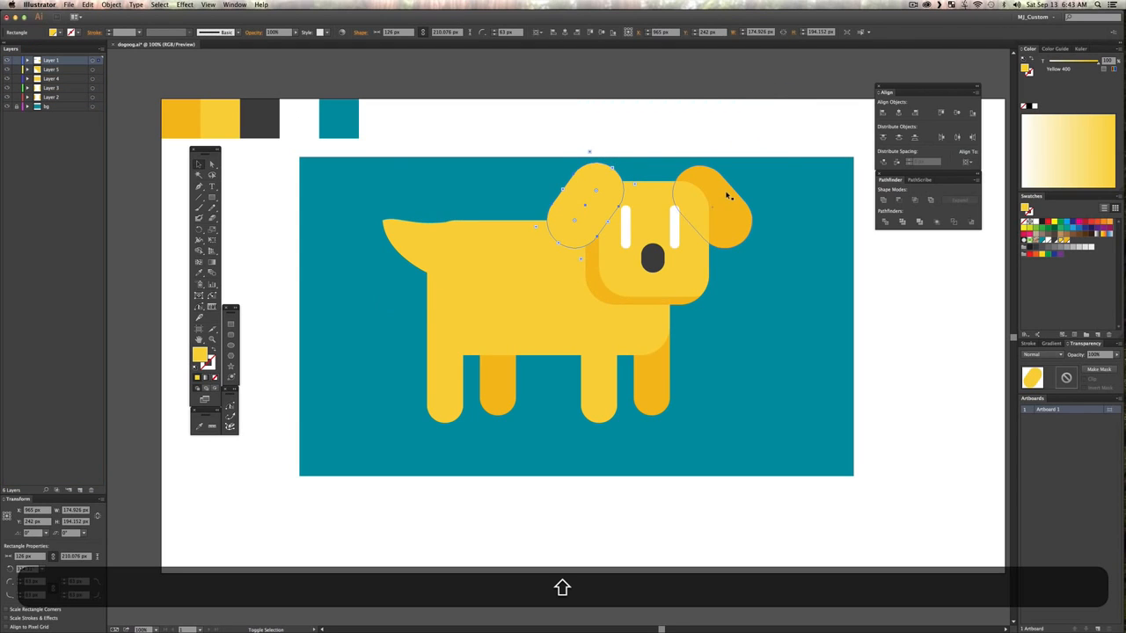
pyautogui.click(80, 489)
pyautogui.click(80, 490)
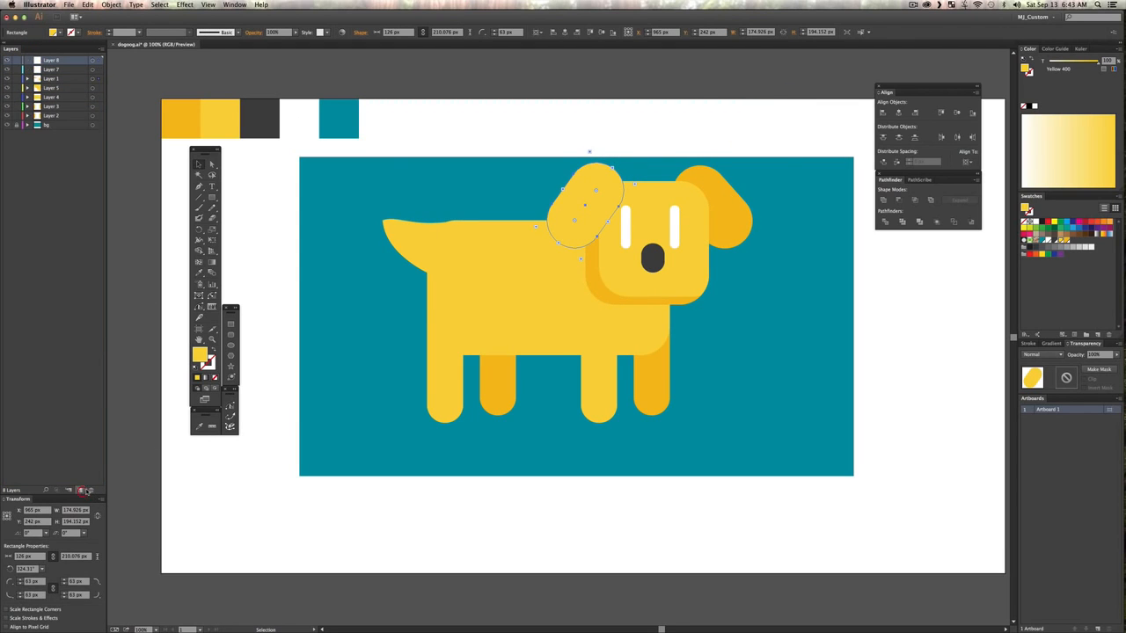
pyautogui.press('v')
pyautogui.click(96, 58)
pyautogui.press('v')
pyautogui.click(568, 113)
# Step: Move the darker orange-yellow ear from Layer 1 to Layer 7 and deselect it
pyautogui.click(709, 189)
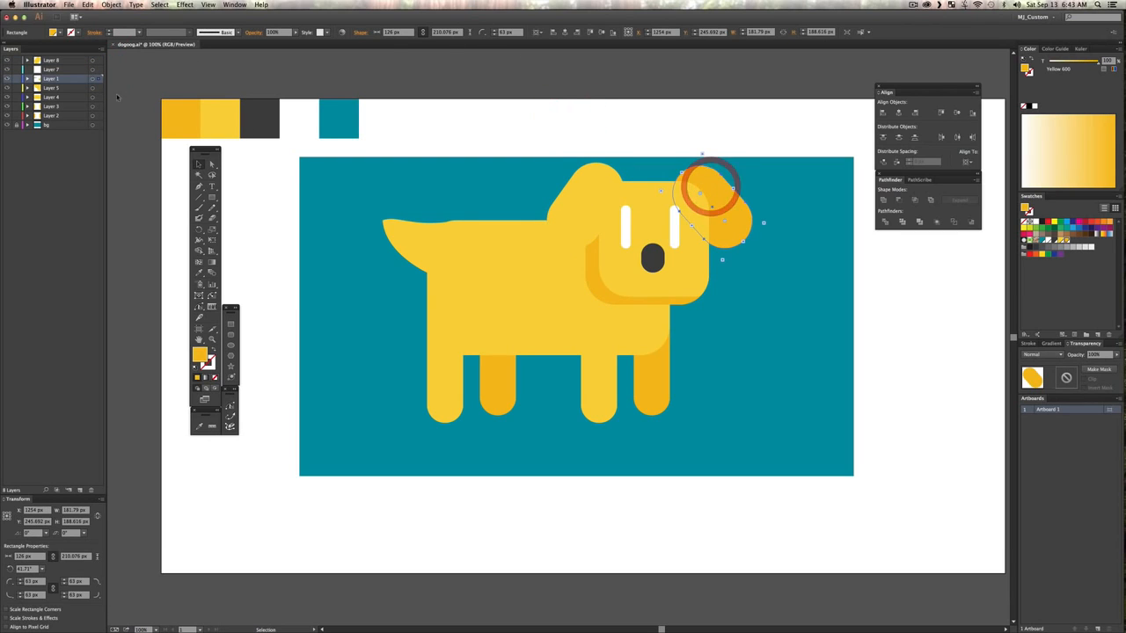
pyautogui.click(97, 69)
pyautogui.press('v')
pyautogui.click(565, 105)
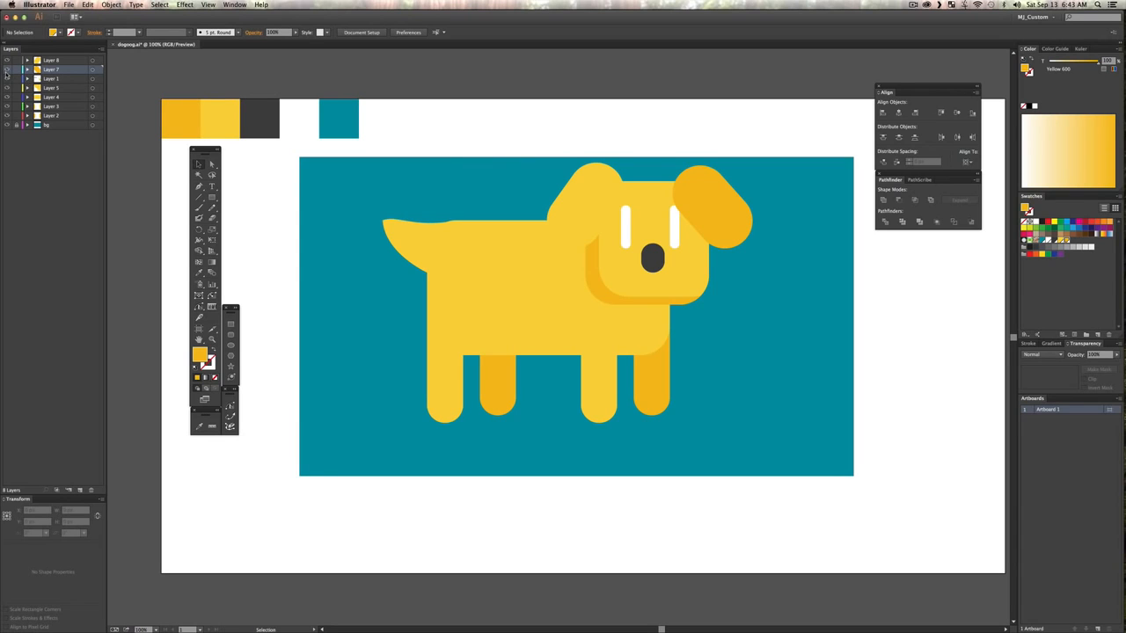
# Step: Toggle the visibility of the character layers to check which dog part each one holds
pyautogui.moveTo(8, 59); pyautogui.dragTo(7, 59)
pyautogui.moveTo(7, 88); pyautogui.dragTo(8, 58)
pyautogui.press('v')
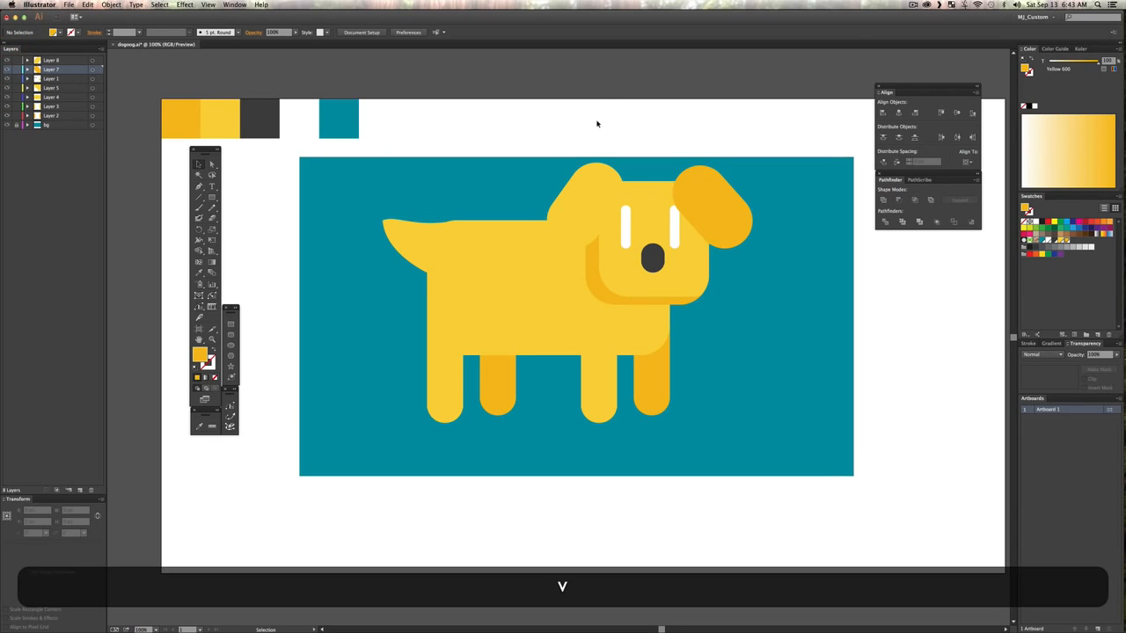
# Step: Recolour the light yellow ear by sampling the darker ear's Yellow 600 fill, and deselect it
pyautogui.click(595, 118)
pyautogui.click(567, 191)
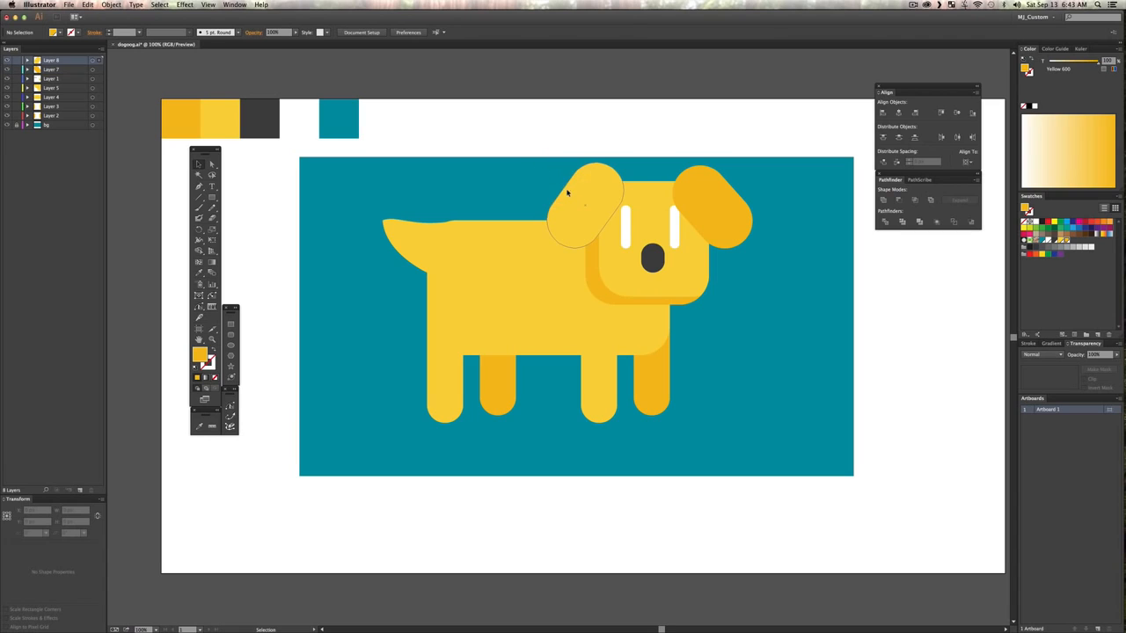
pyautogui.press('i')
pyautogui.click(715, 214)
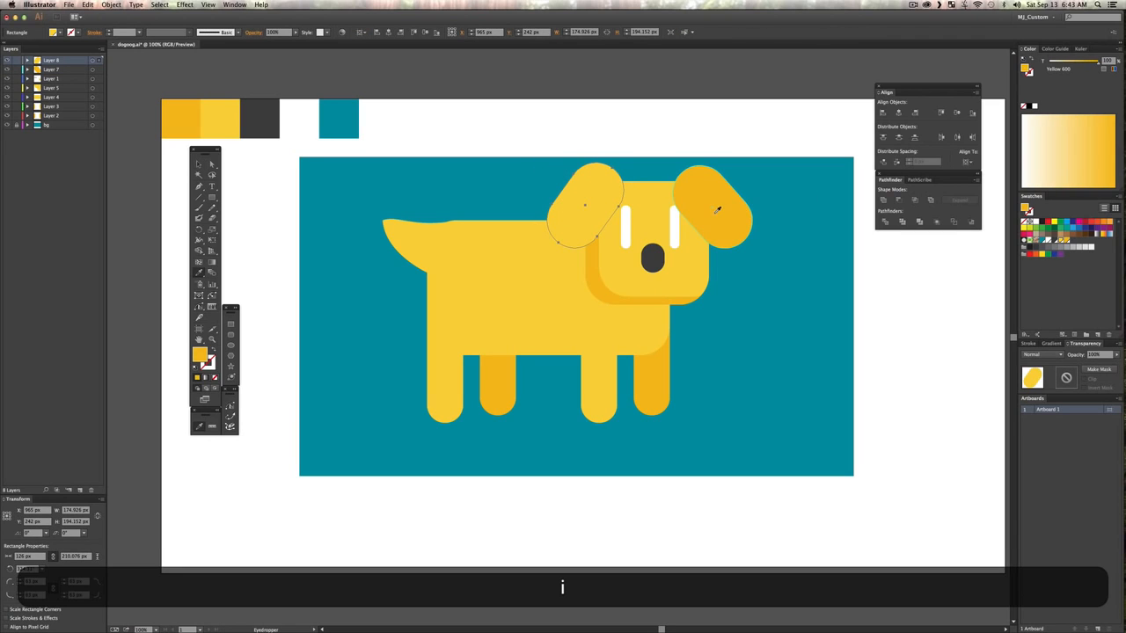
pyautogui.press('v')
pyautogui.click(688, 121)
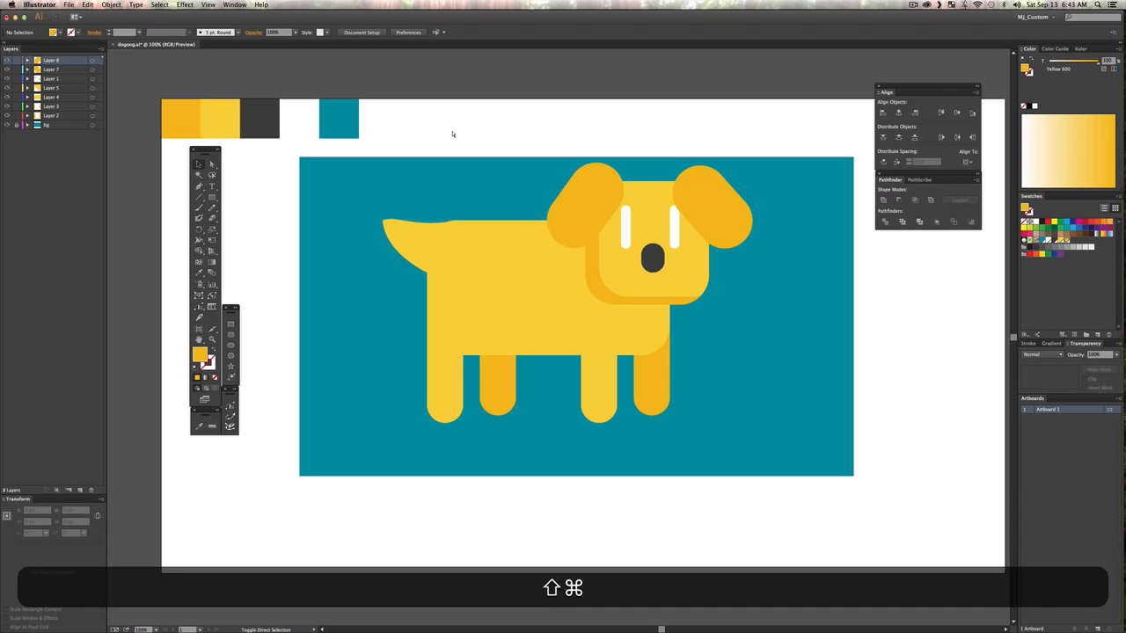
# Step: Save a copy of the artwork to the Desktop as doog.ai with the default Illustrator CC options
pyautogui.press('super+shift+s')
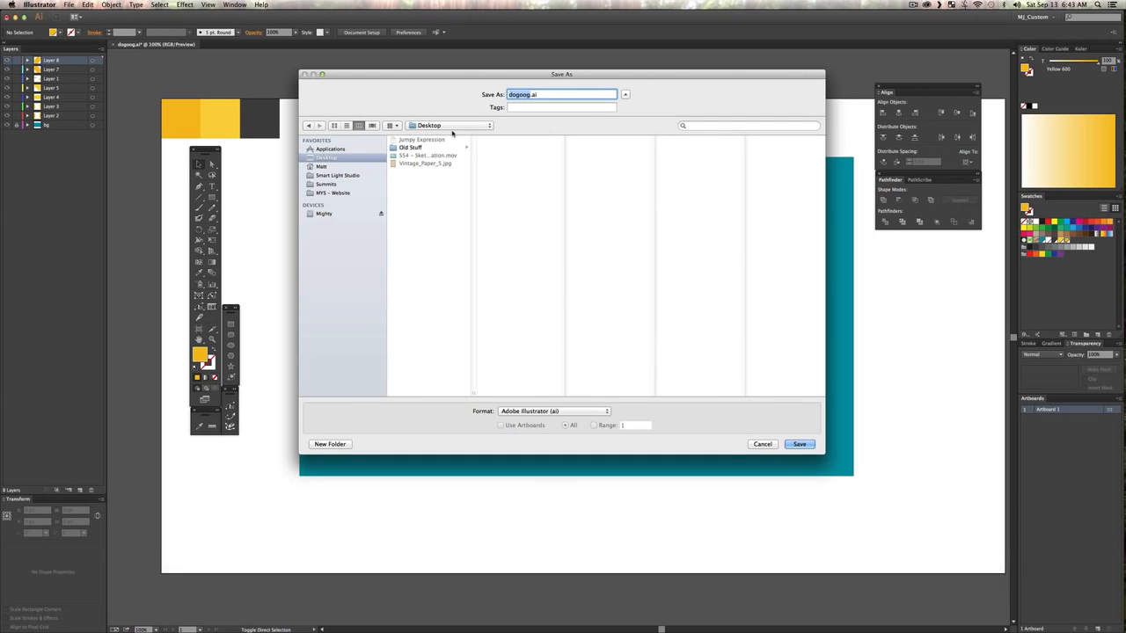
pyautogui.write('doog')
pyautogui.press('Return')
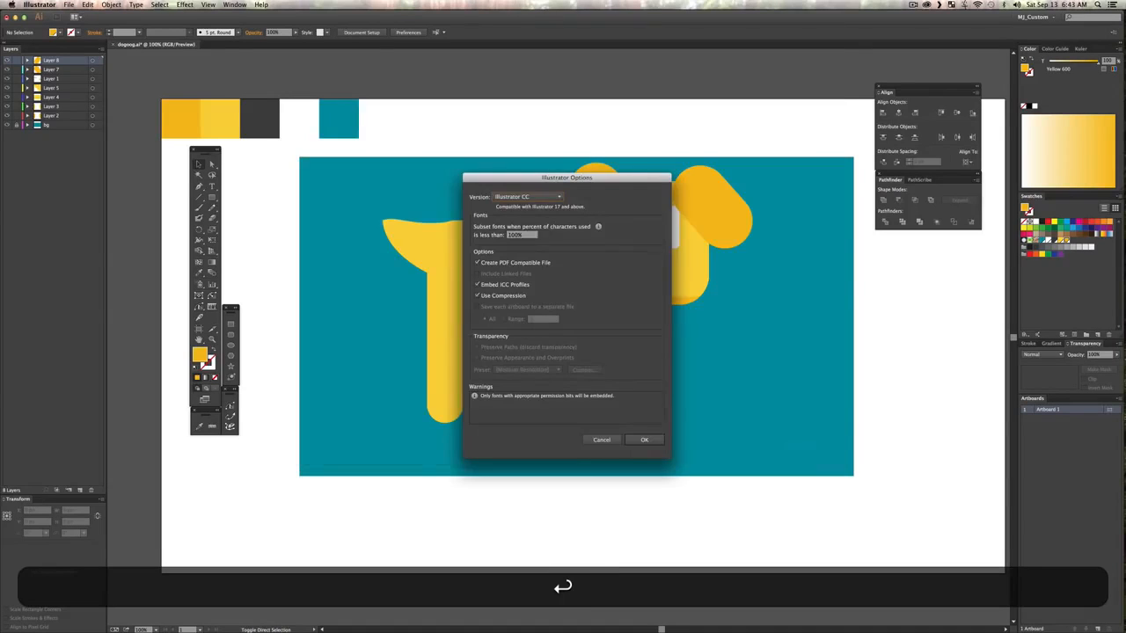
pyautogui.press('Return')
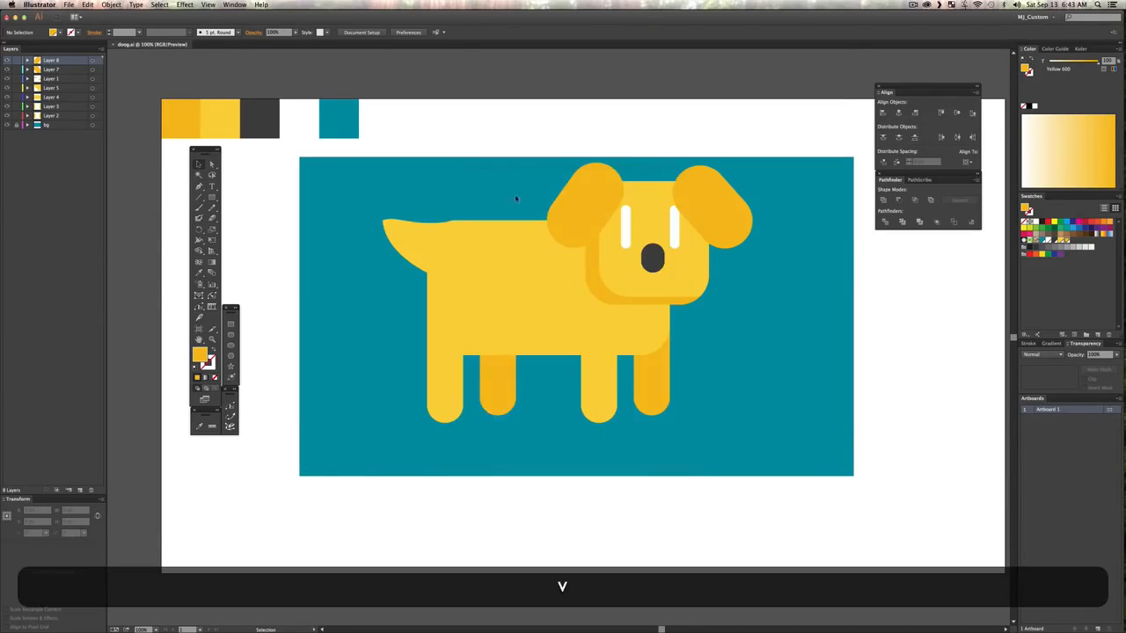
# Step: Switch to After Effects, import doog.ai from the Desktop as a layered composition, and open the doog composition
pyautogui.hotkey('ctrl', 'Up')
pyautogui.click(770, 299)
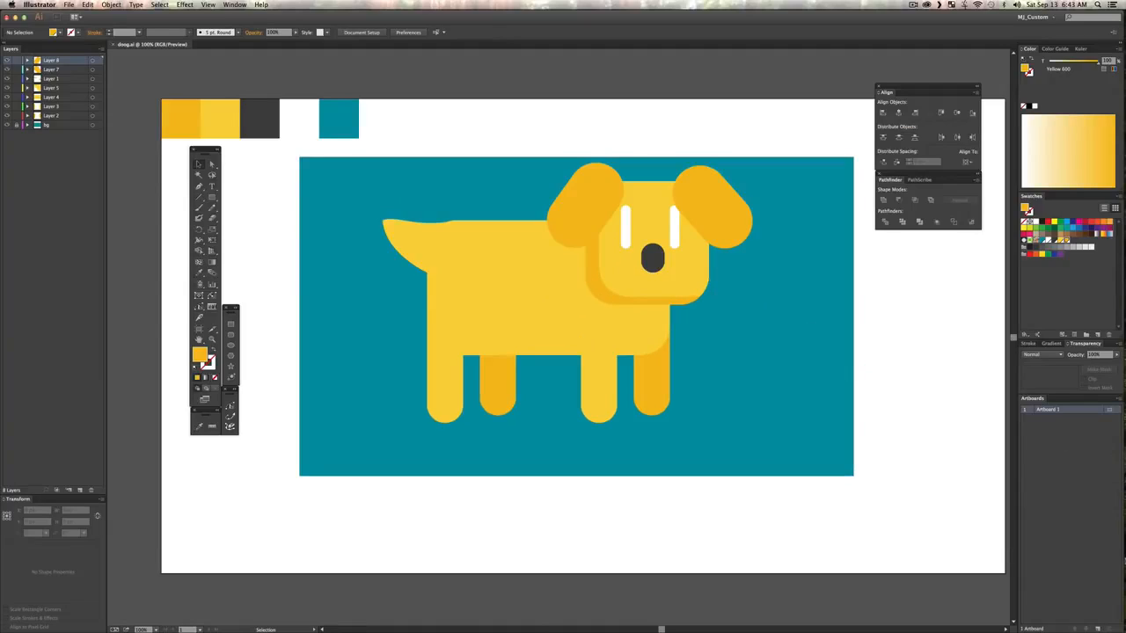
pyautogui.click(1110, 547)
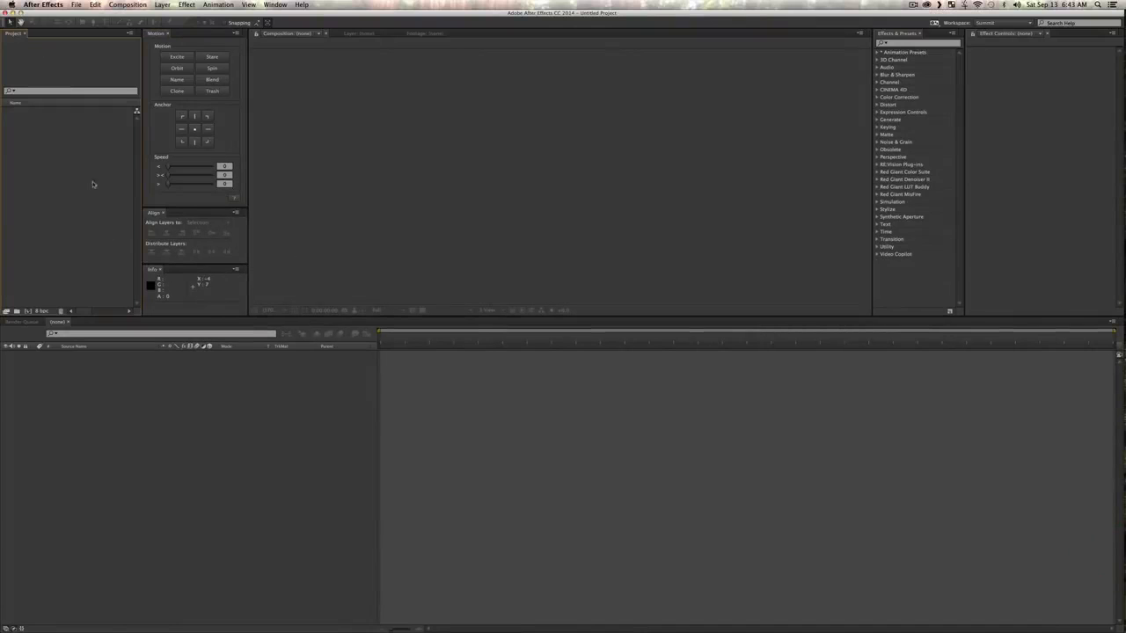
pyautogui.doubleClick(91, 182)
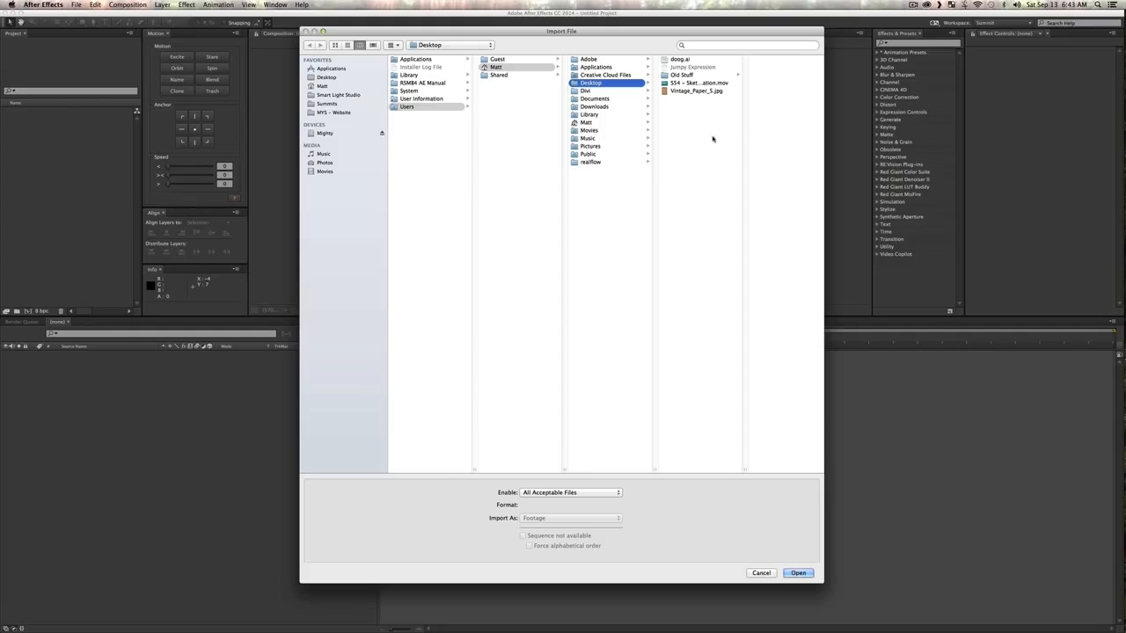
pyautogui.press('super+d')
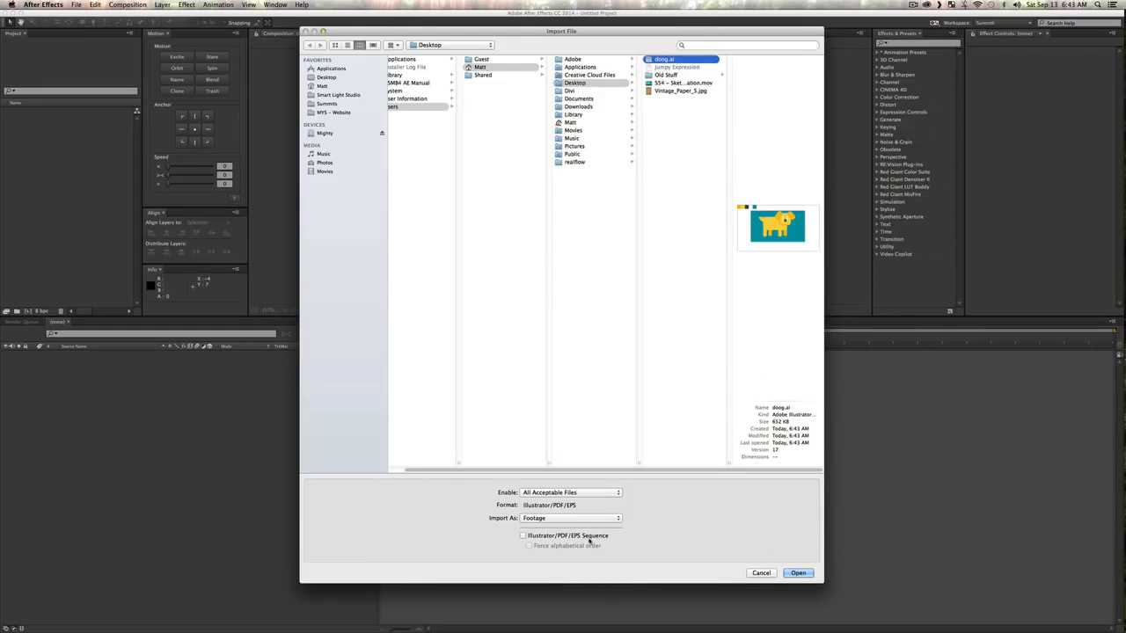
pyautogui.click(545, 518)
pyautogui.click(547, 534)
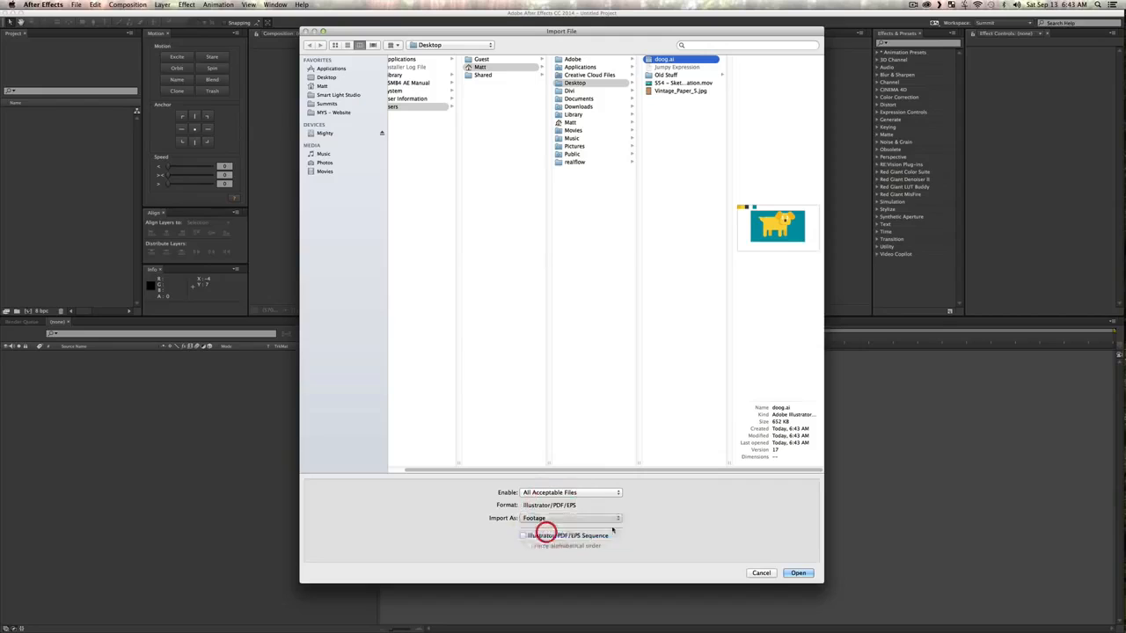
pyautogui.click(799, 574)
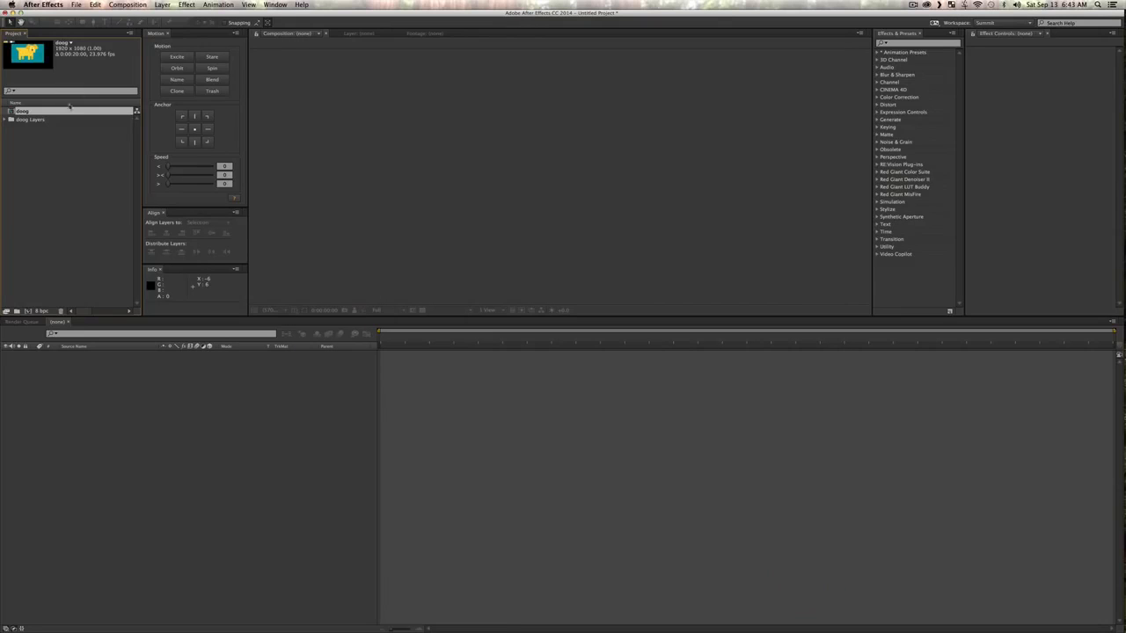
pyautogui.doubleClick(44, 110)
pyautogui.click(175, 484)
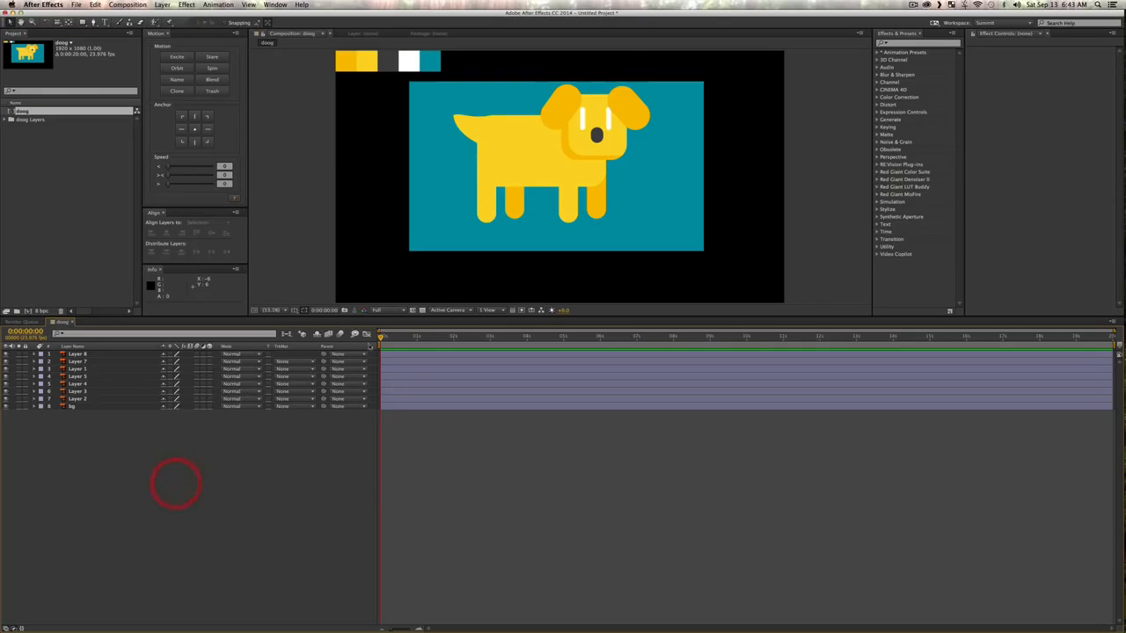
# Step: Try deleting Layer 1, which contains the colour swatches, and undo the deletion
pyautogui.click(360, 61)
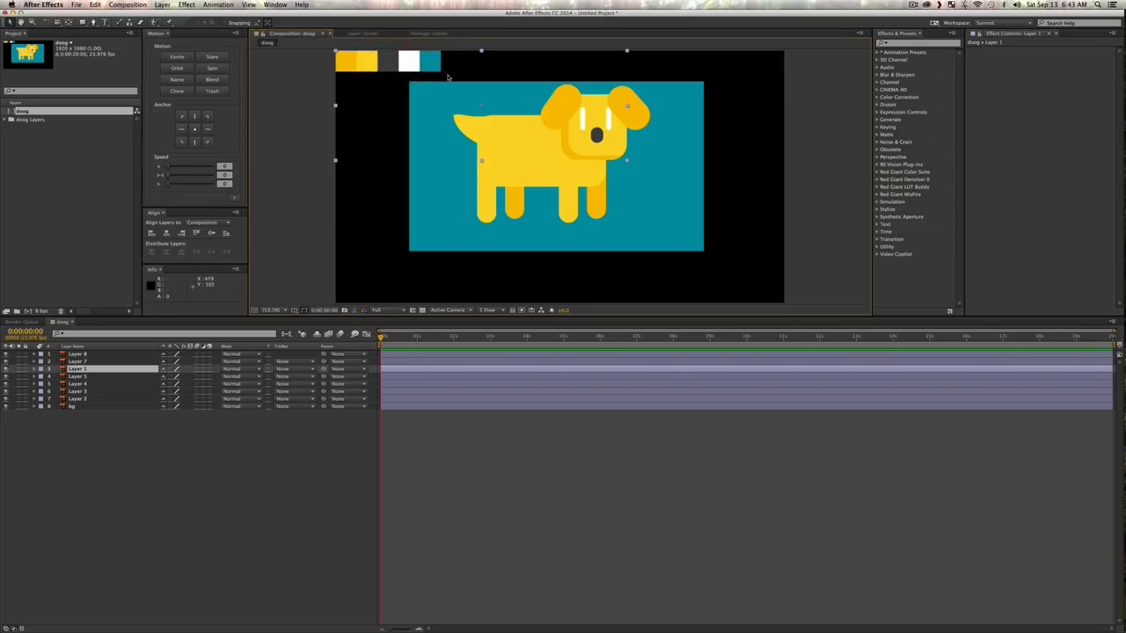
pyautogui.press('BackSpace')
pyautogui.press('super+BackSpace')
pyautogui.press('super+z')
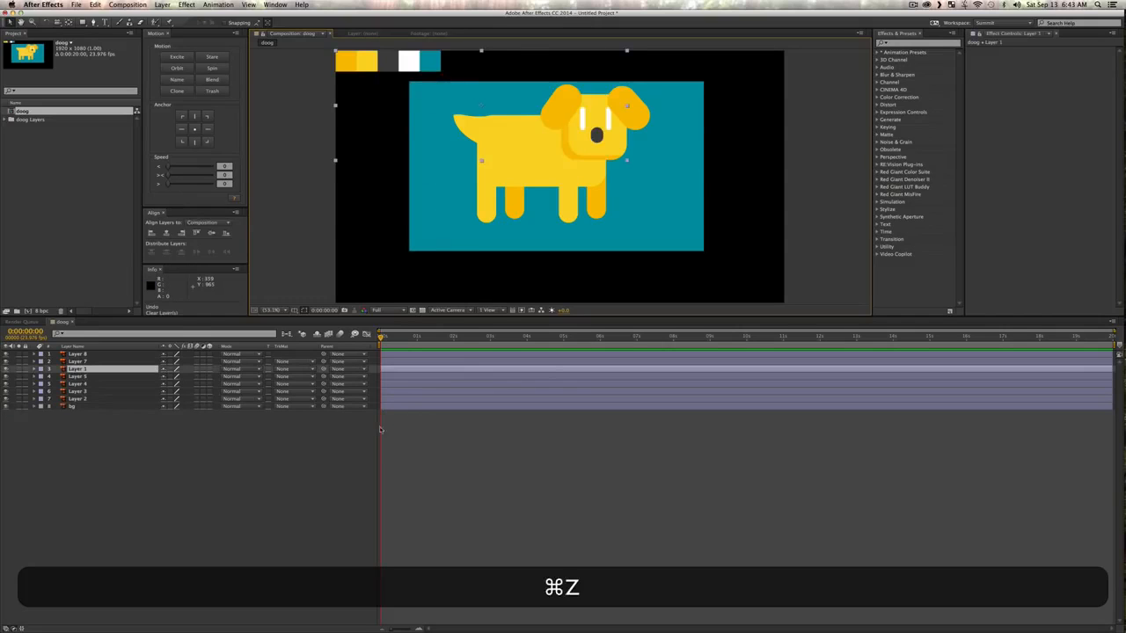
pyautogui.press('super+v')
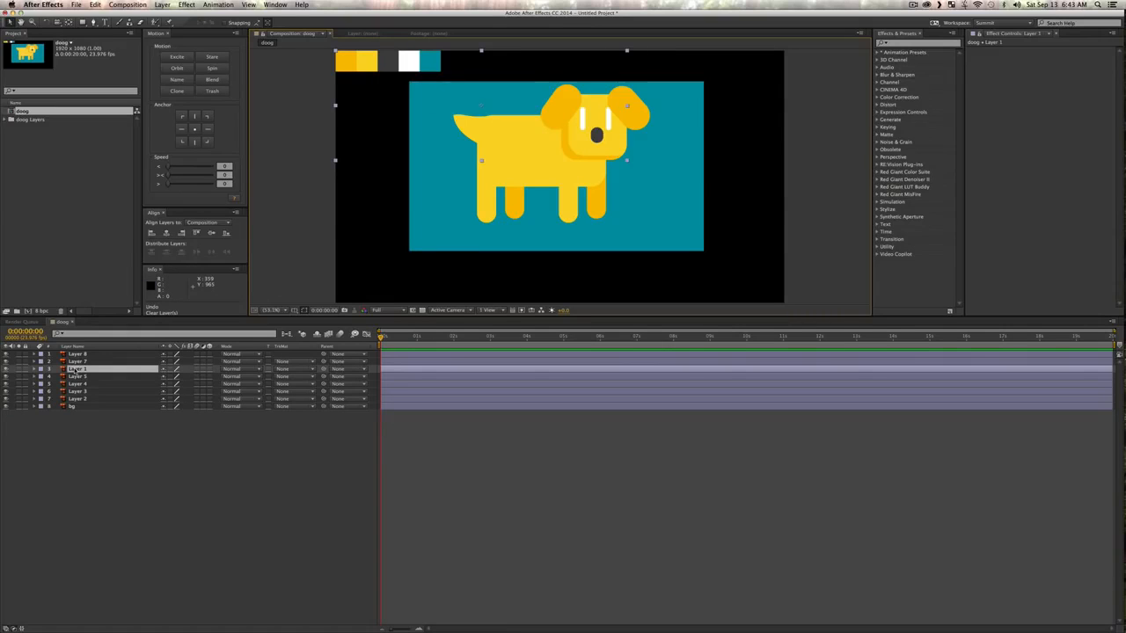
# Step: Try creating shapes from the Layer 1 vector layer, and undo the conversion
pyautogui.rightClick(76, 368)
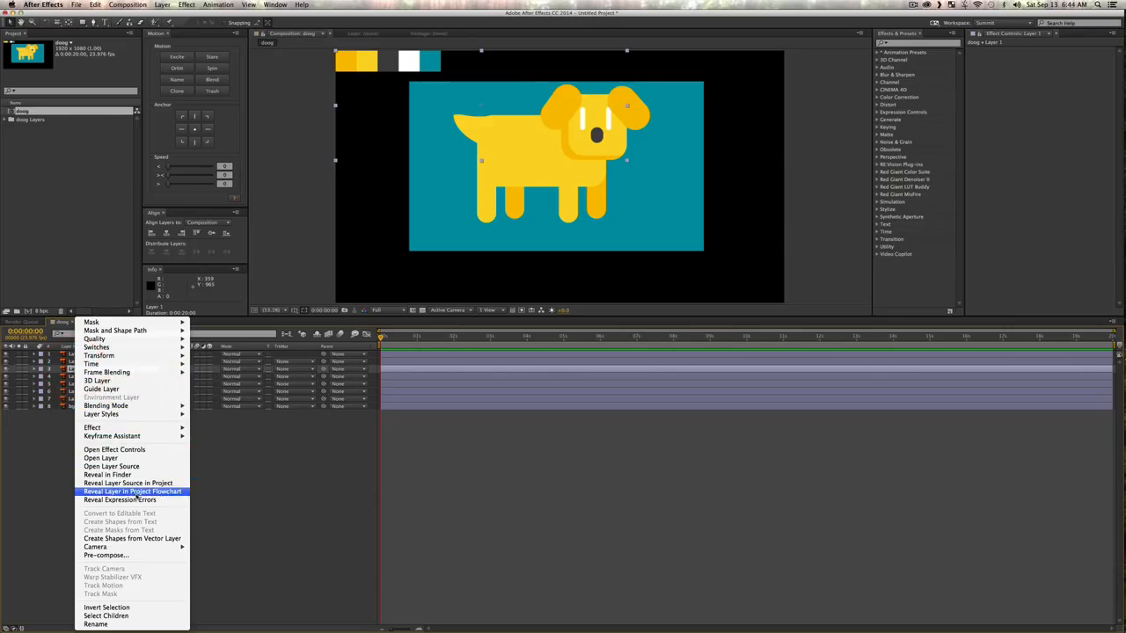
pyautogui.click(111, 538)
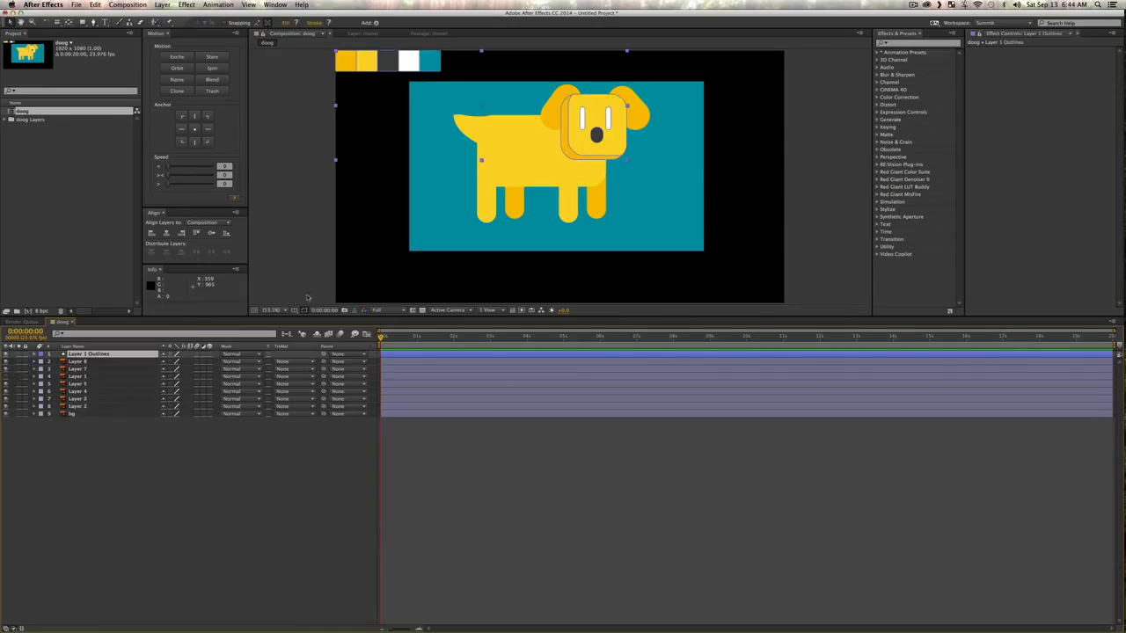
pyautogui.press('v')
pyautogui.press('super+z')
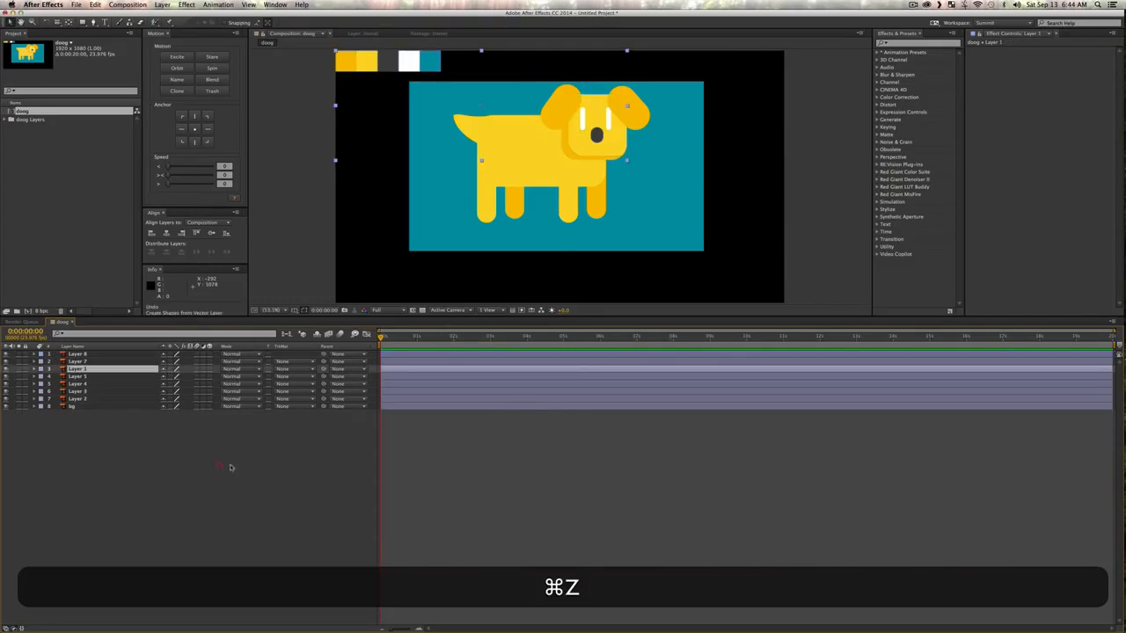
pyautogui.click(232, 467)
# Step: Switch back to Illustrator, delete the row of colour swatches above the background, and save doog.ai
pyautogui.hotkey('ctrl', 'Up')
pyautogui.click(571, 317)
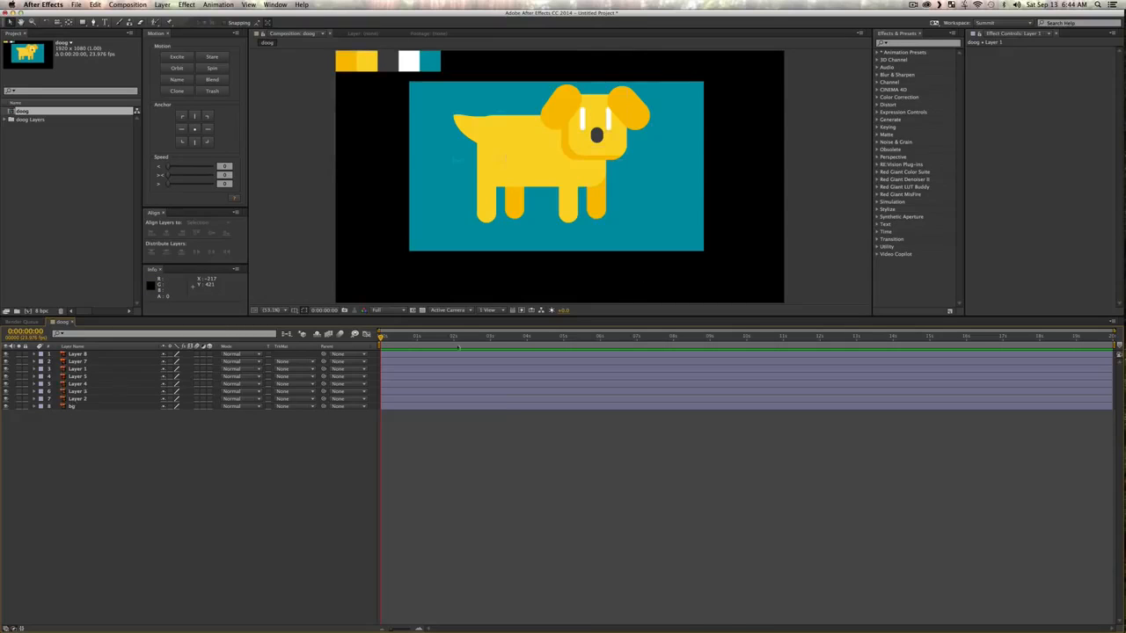
pyautogui.hotkey('ctrl', 'Up')
pyautogui.click(440, 351)
pyautogui.press('v')
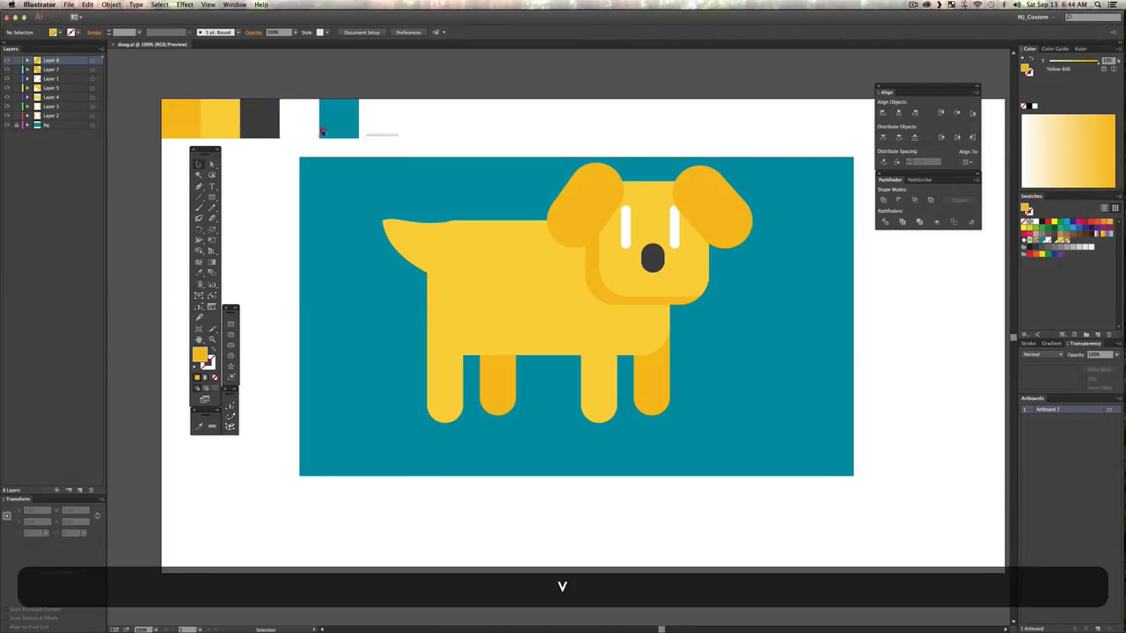
pyautogui.moveTo(322, 132); pyautogui.dragTo(108, 91)
pyautogui.press('Delete')
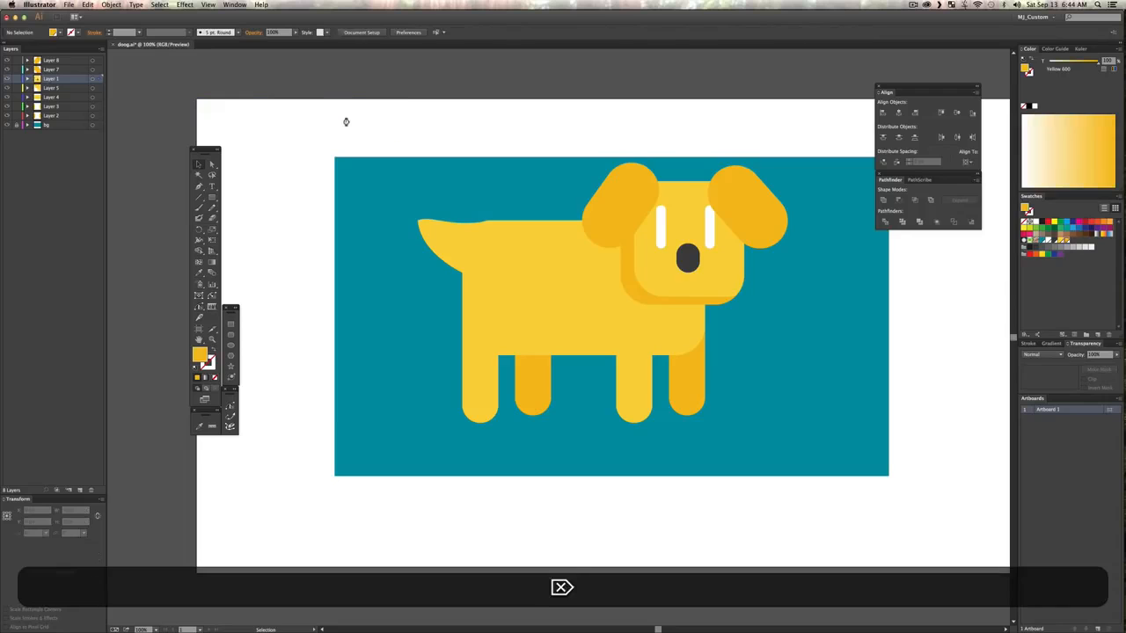
pyautogui.press('super+s')
# Step: Switch to After Effects and move the Layer 1 head back between the dog's ears, then deselect it
pyautogui.hotkey('ctrl', 'Up')
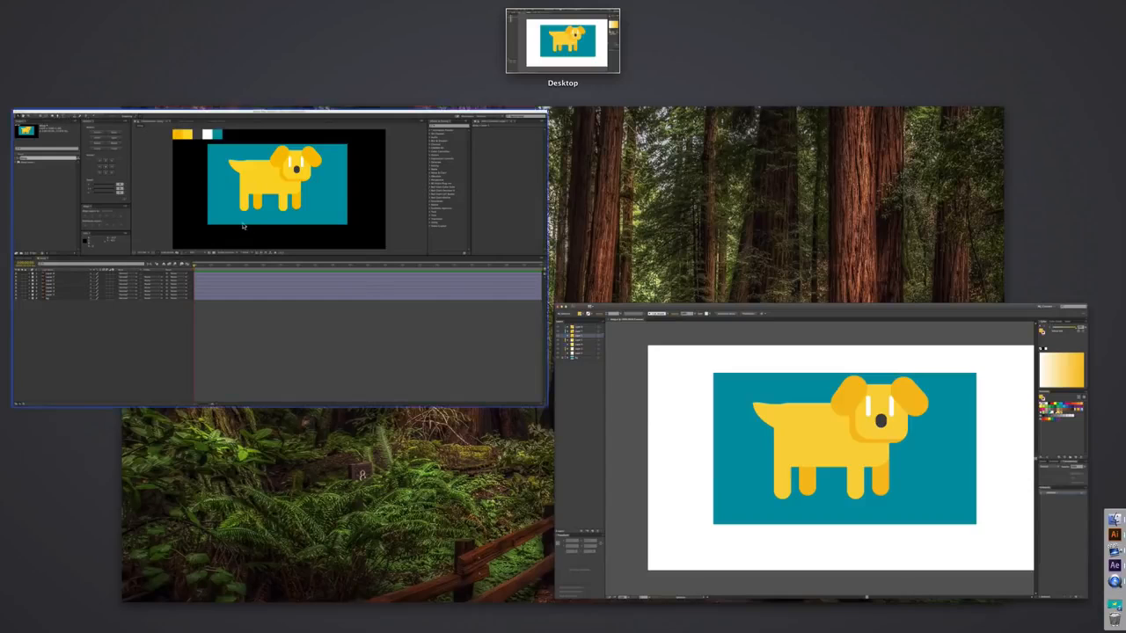
pyautogui.click(242, 224)
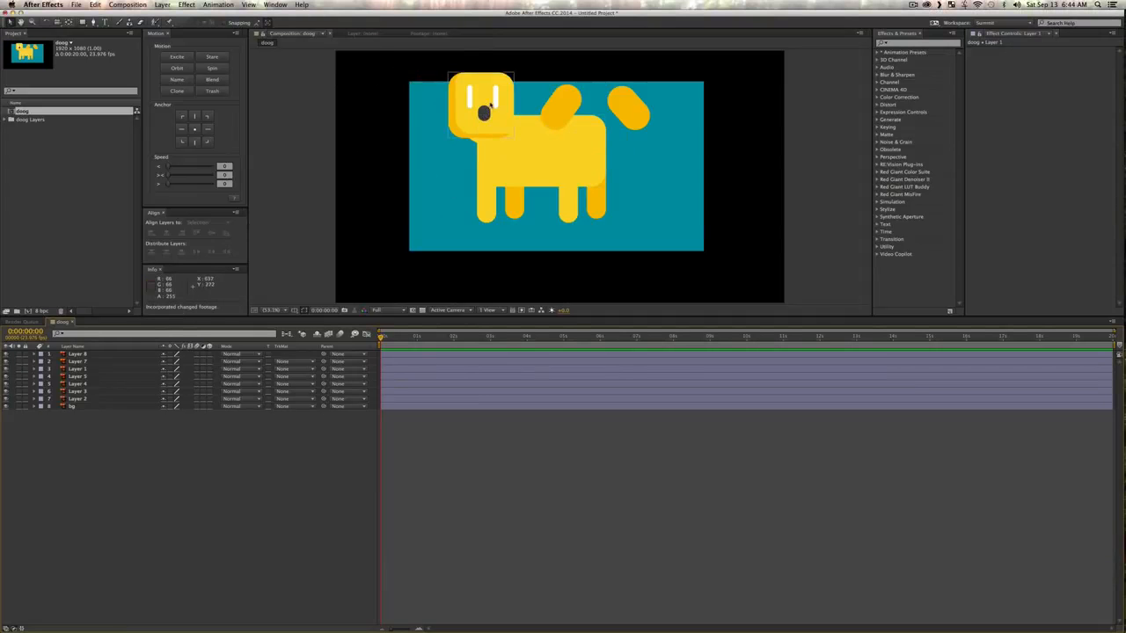
pyautogui.moveTo(485, 94); pyautogui.dragTo(594, 107)
pyautogui.press('v')
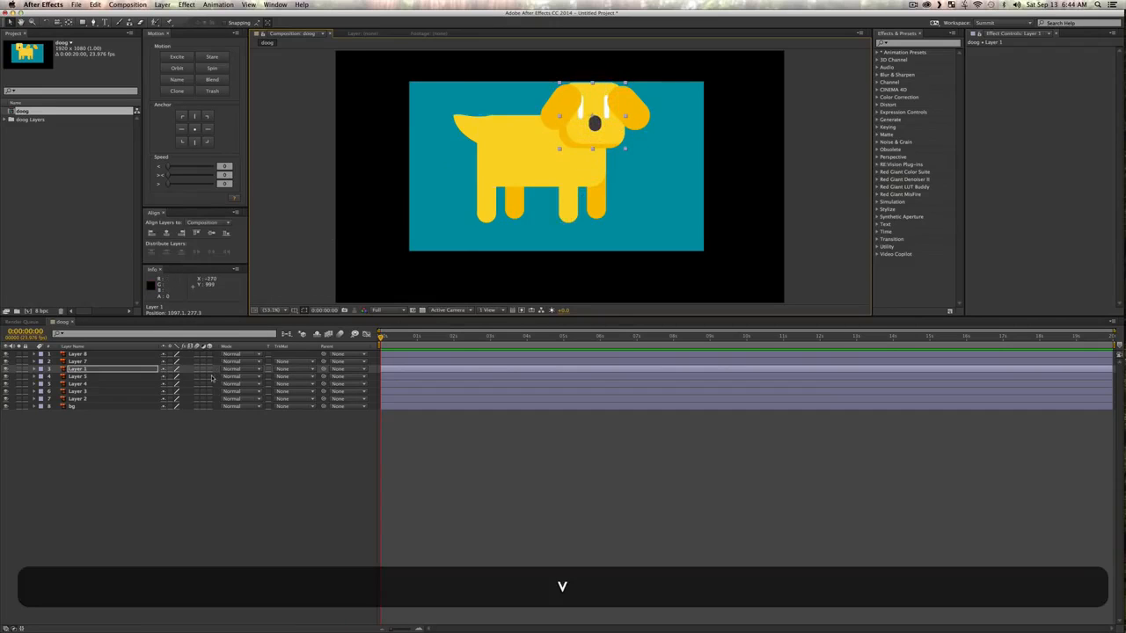
pyautogui.moveTo(609, 137); pyautogui.dragTo(611, 143)
pyautogui.press('v')
pyautogui.click(143, 533)
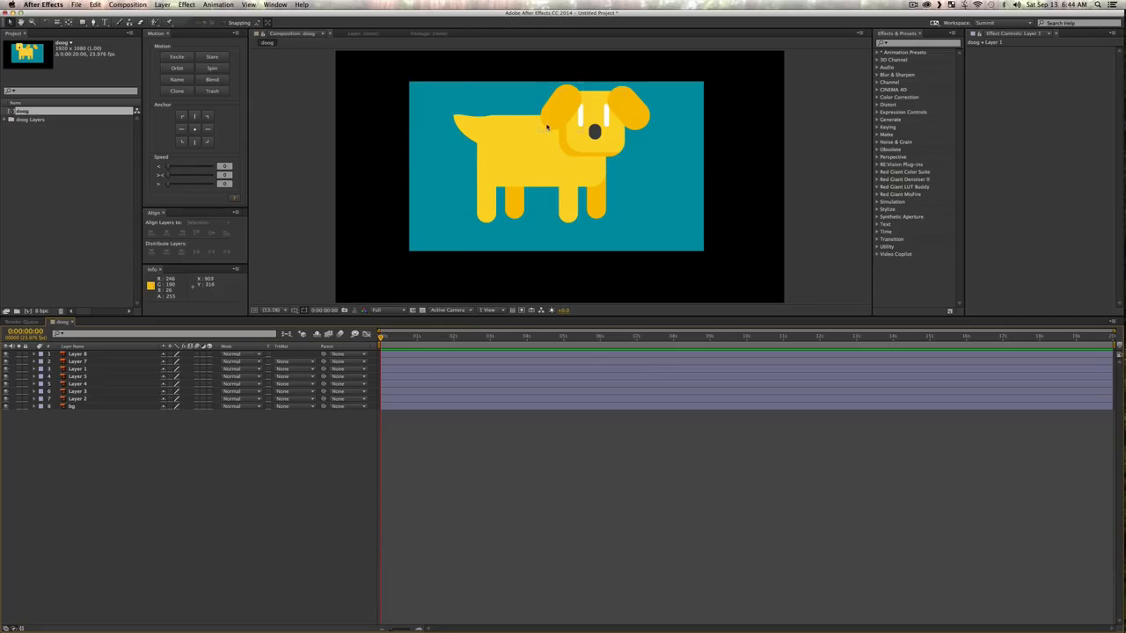
# Step: Scale the teal bg layer up proportionally to about 193% so it fills the whole composition frame
pyautogui.click(440, 243)
pyautogui.press('shift')
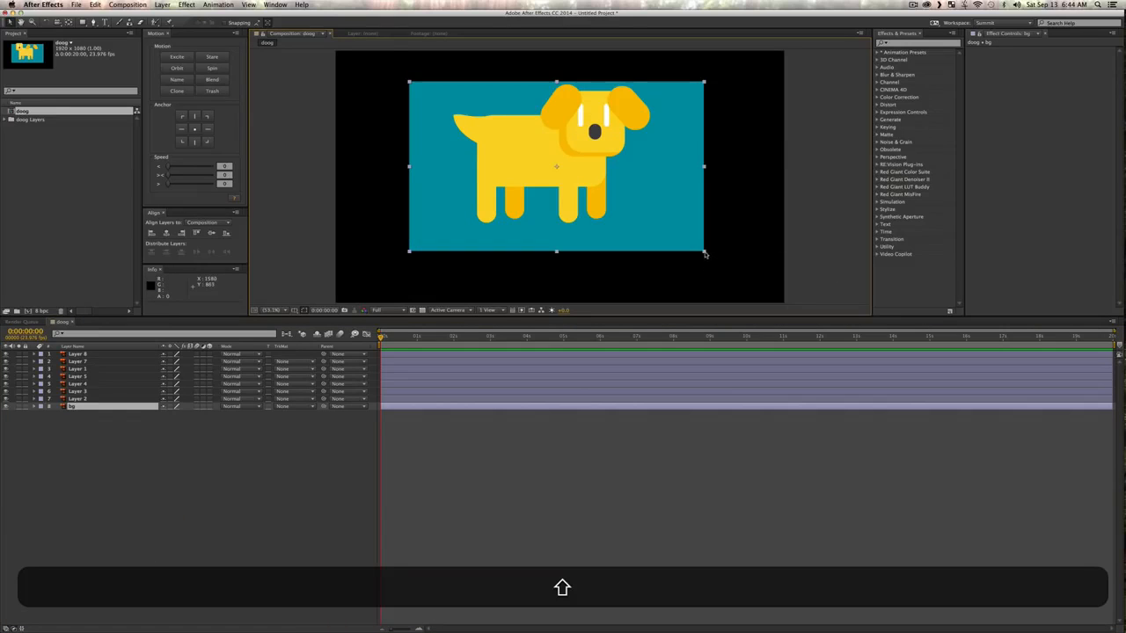
pyautogui.moveTo(705, 254); pyautogui.dragTo(842, 332)
pyautogui.hotkey('shift', 'v')
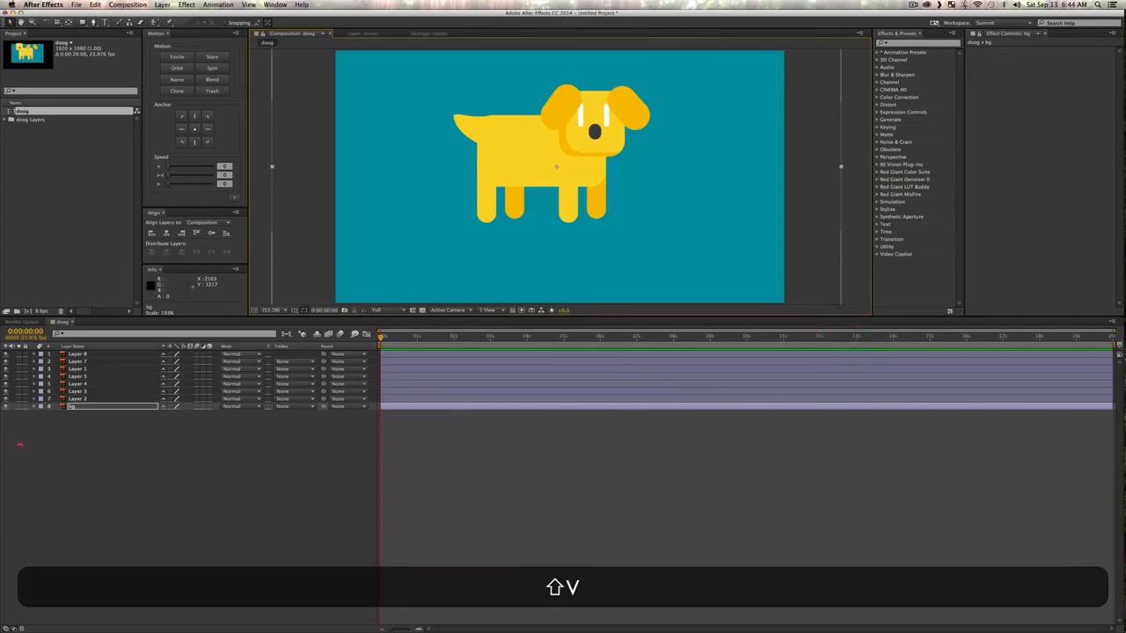
# Step: Lock the bg layer and leave all layers deselected
pyautogui.click(171, 460)
pyautogui.press('v')
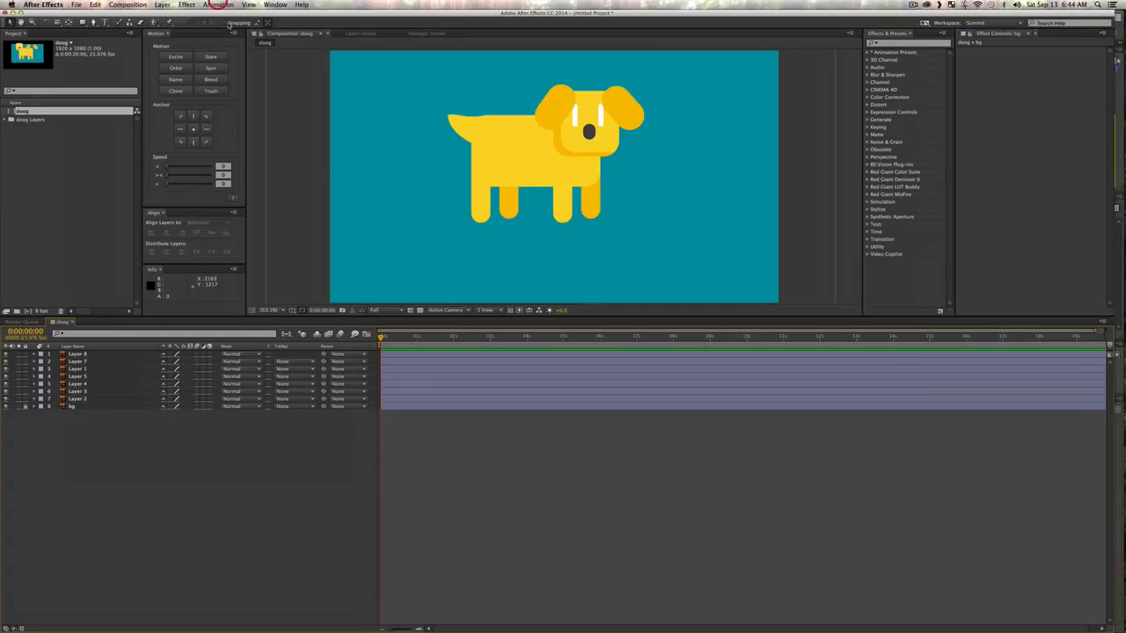
pyautogui.press('v')
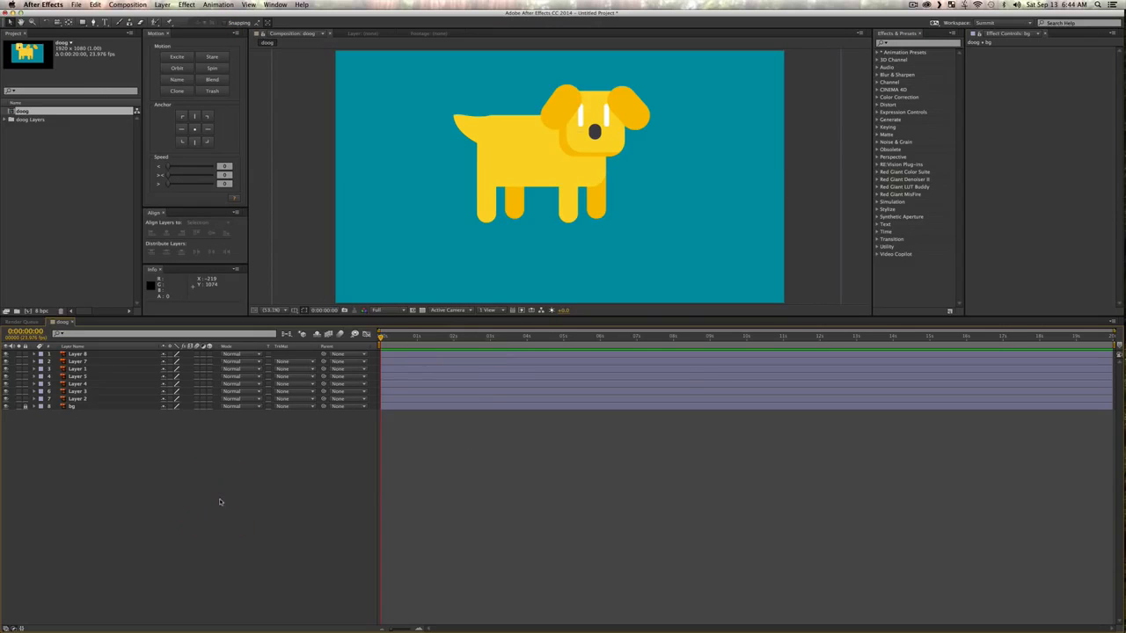
pyautogui.press('super+k')
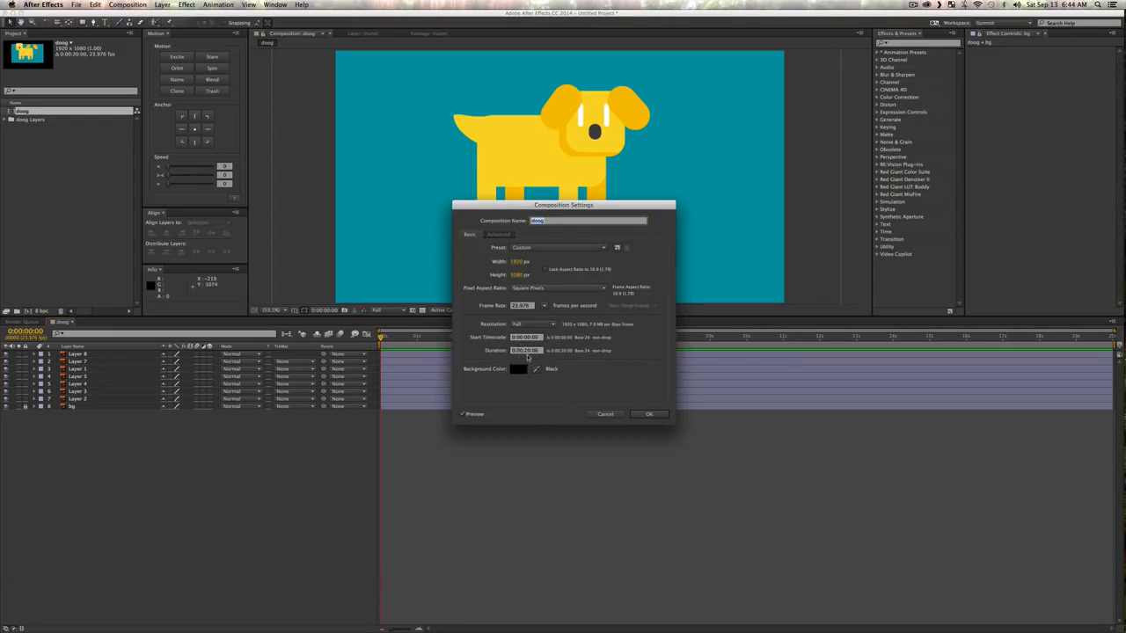
pyautogui.click(527, 351)
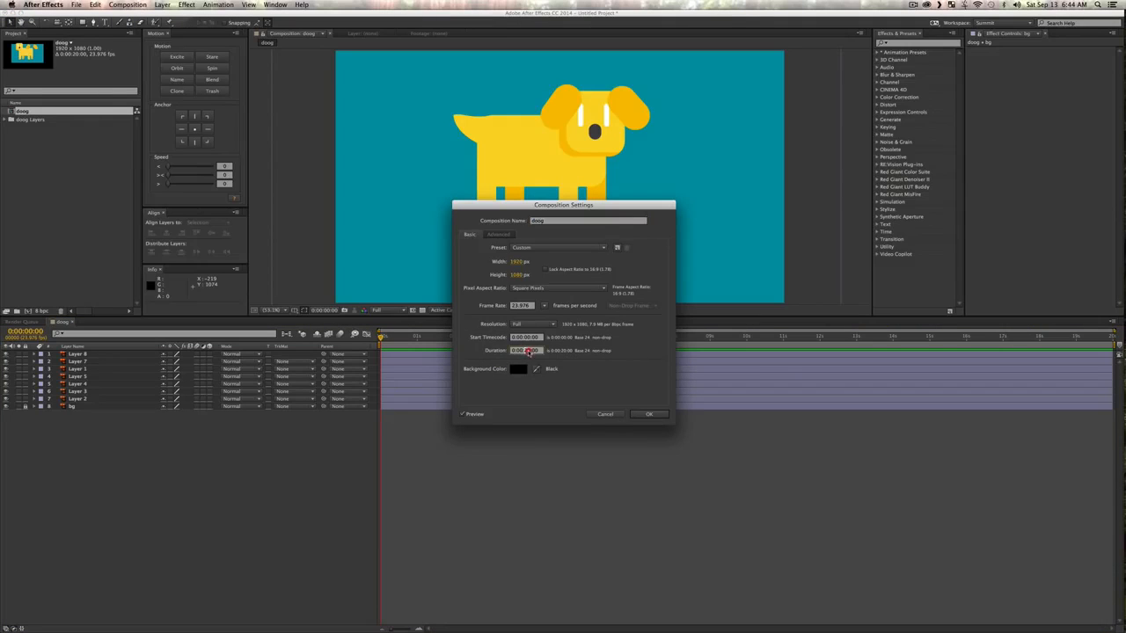
pyautogui.click(609, 414)
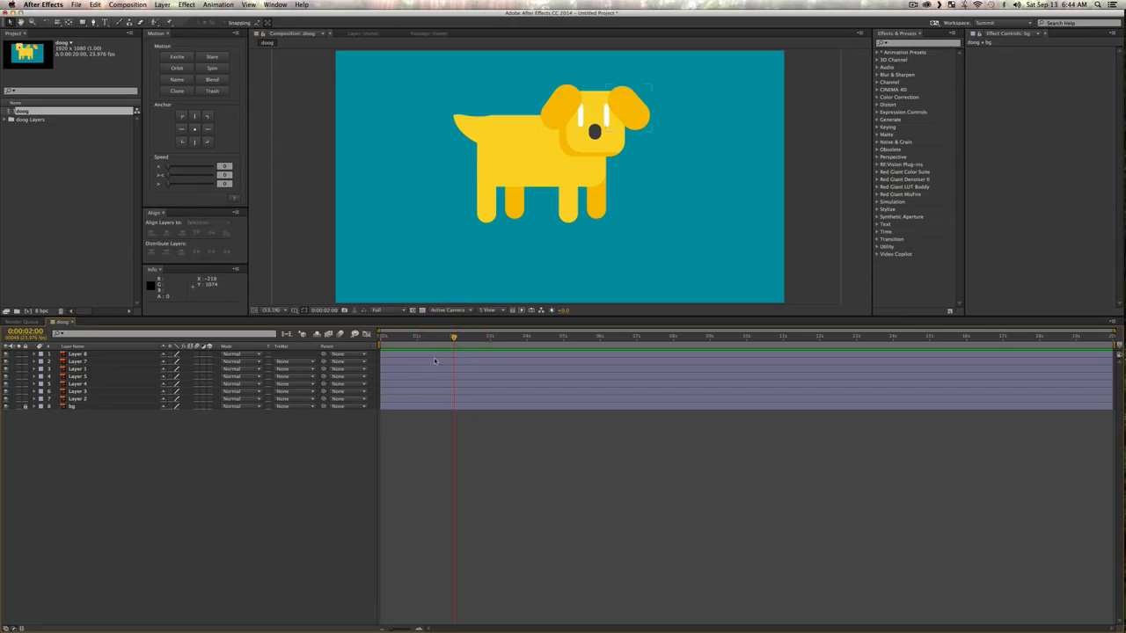
# Step: End the work area at 0:00:02:00 and trim the doog composition to it
pyautogui.press('n')
pyautogui.rightClick(445, 343)
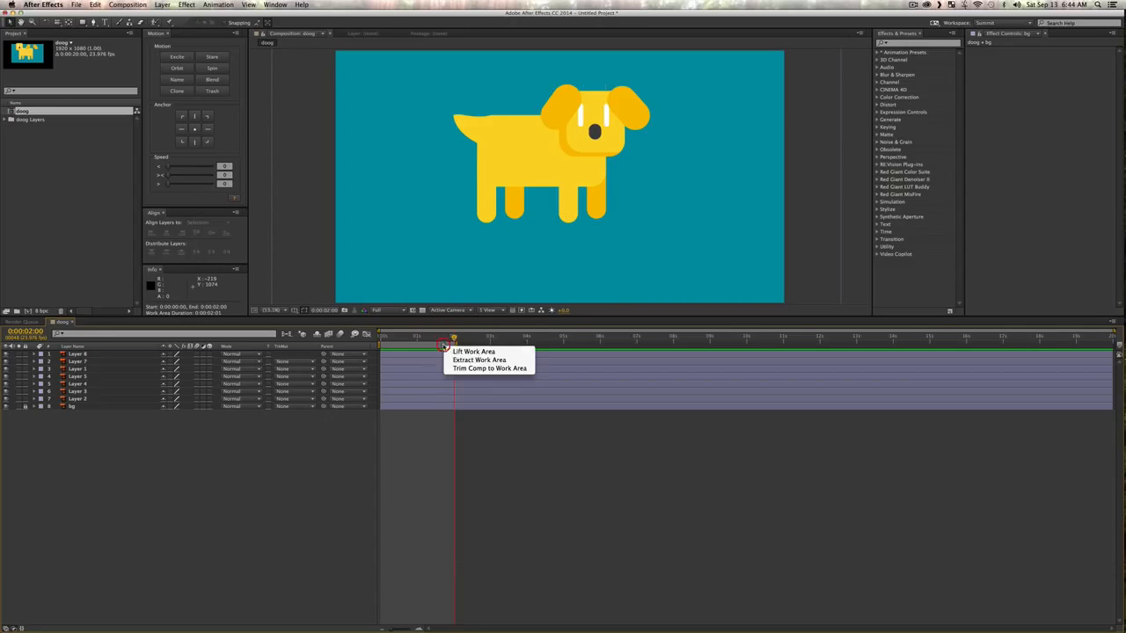
pyautogui.click(480, 369)
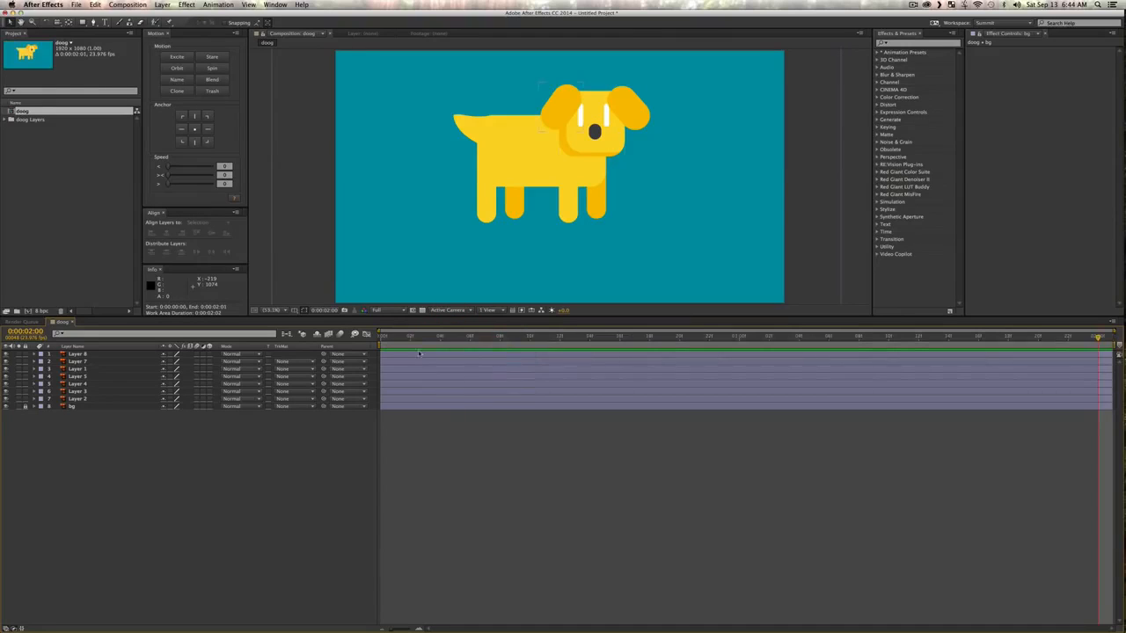
# Step: Turn on Position keyframing at the first frame for all seven dog layers, leaving out bg
pyautogui.moveTo(389, 340); pyautogui.dragTo(336, 336)
pyautogui.click(108, 447)
pyautogui.click(68, 400)
pyautogui.keyDown('shift'); pyautogui.click(76, 361); pyautogui.keyUp('shift')
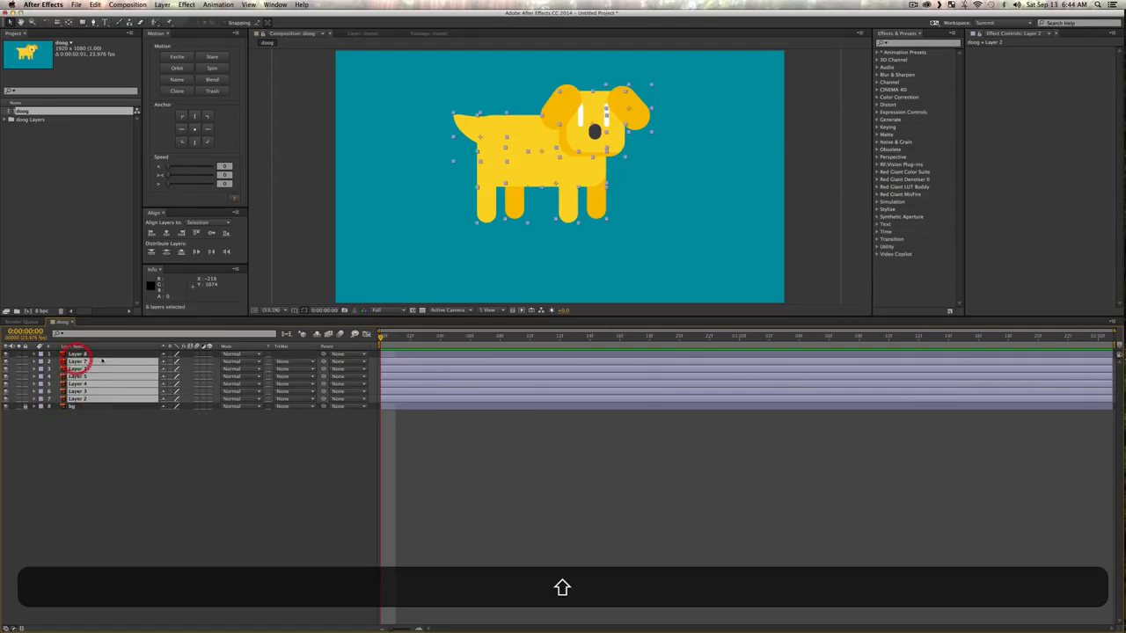
pyautogui.keyDown('shift'); pyautogui.click(78, 354); pyautogui.keyUp('shift')
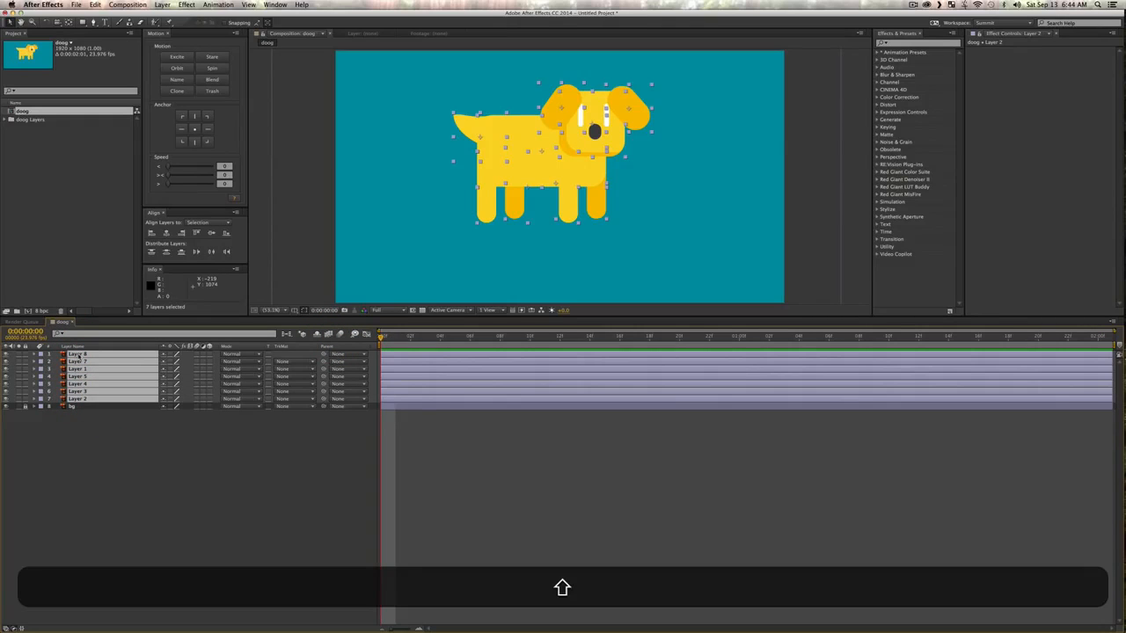
pyautogui.press('p')
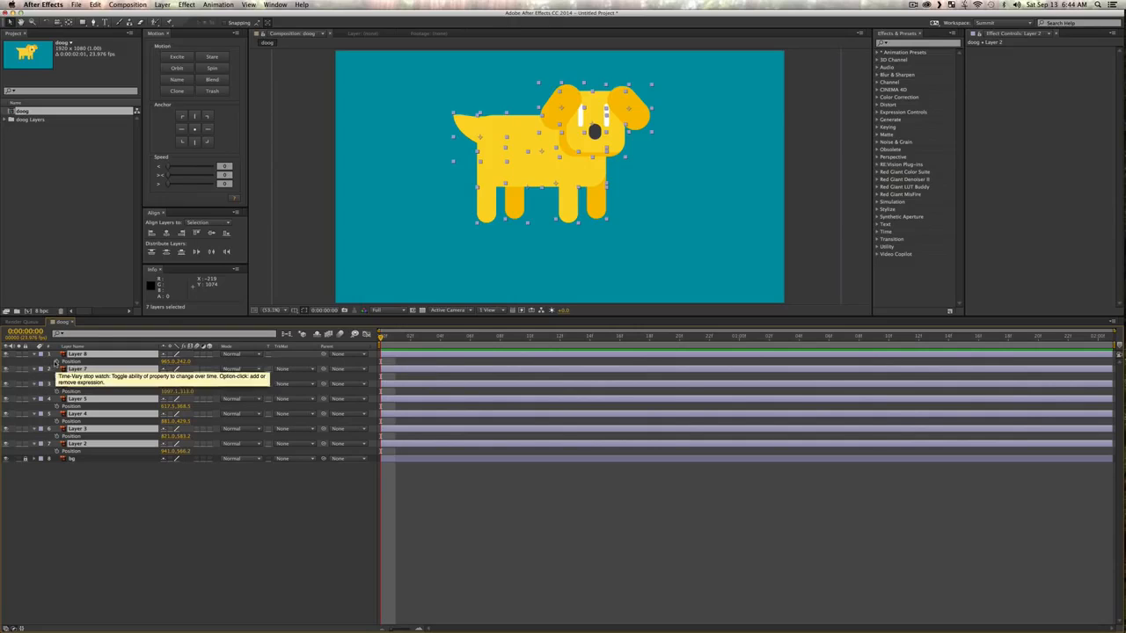
pyautogui.click(57, 361)
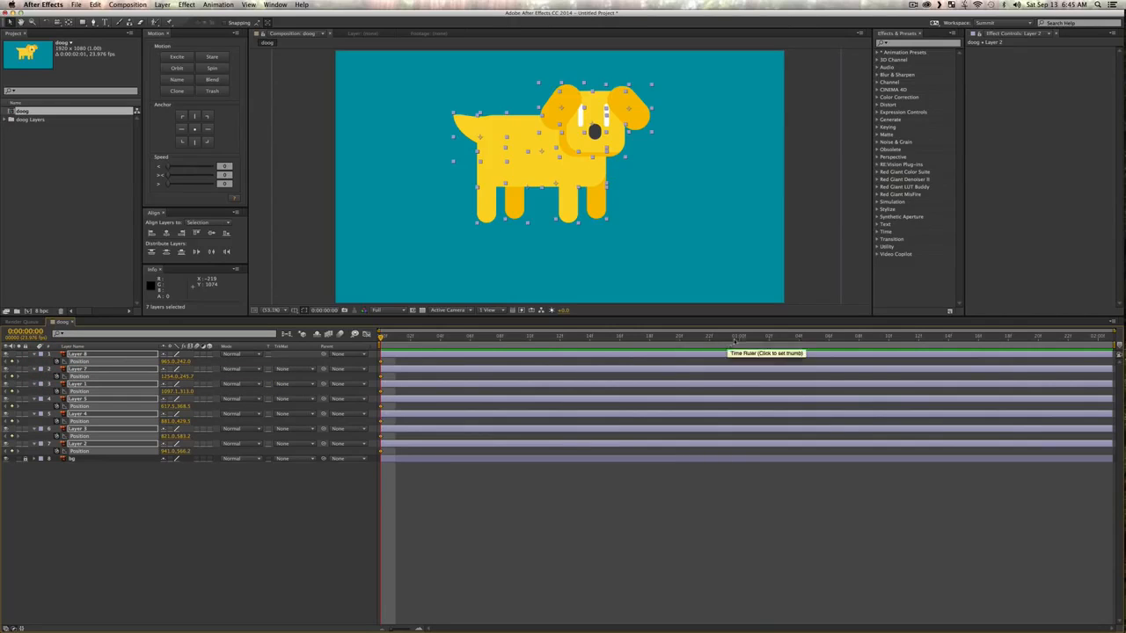
# Step: Add unchanged Position keyframes for all dog layers at 0:00:01:00 and 0:00:02:00, and preview the composition
pyautogui.click(739, 337)
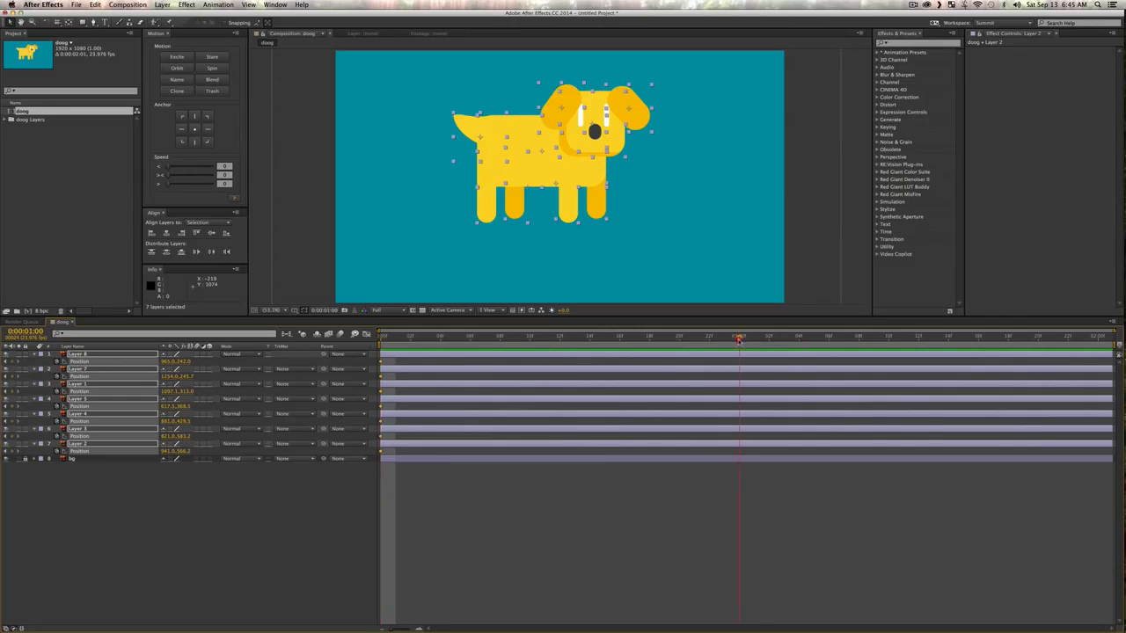
pyautogui.click(11, 361)
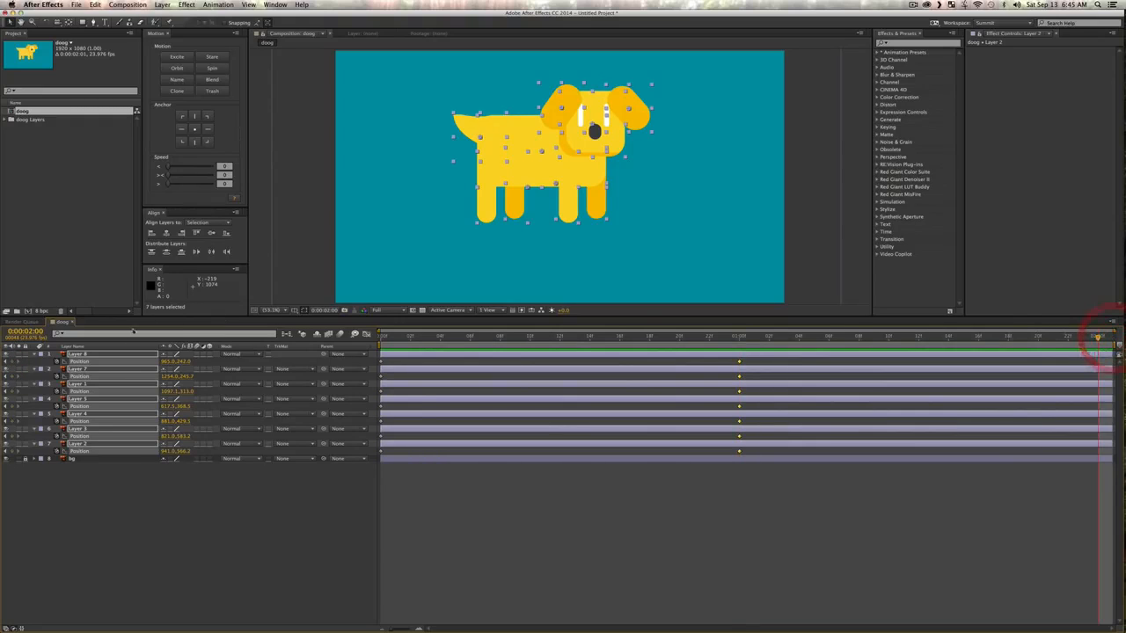
pyautogui.press('KP_0')
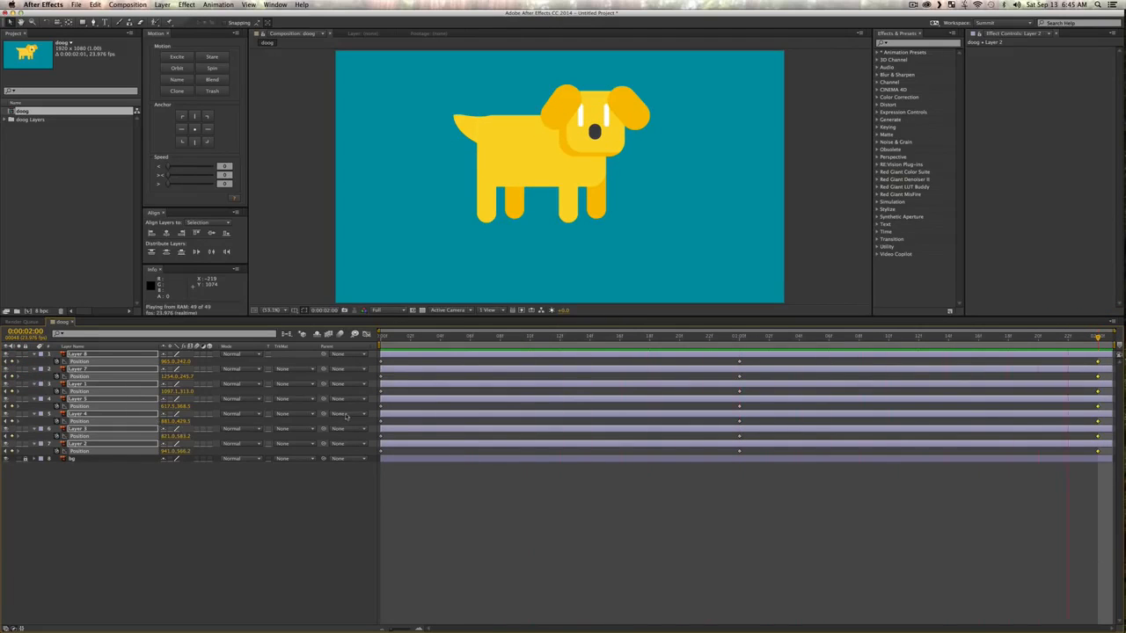
pyautogui.press('space')
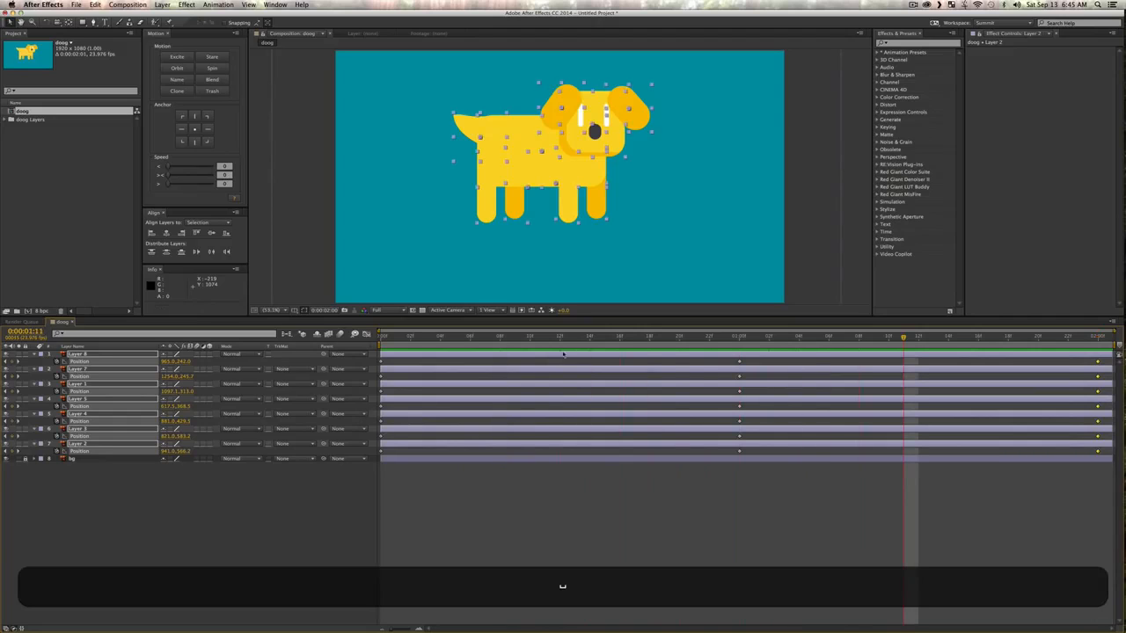
# Step: Turn on Rotation keyframing at the first frame for both ears and the tail (Layers 8, 7 and 5)
pyautogui.click(313, 502)
pyautogui.click(562, 103)
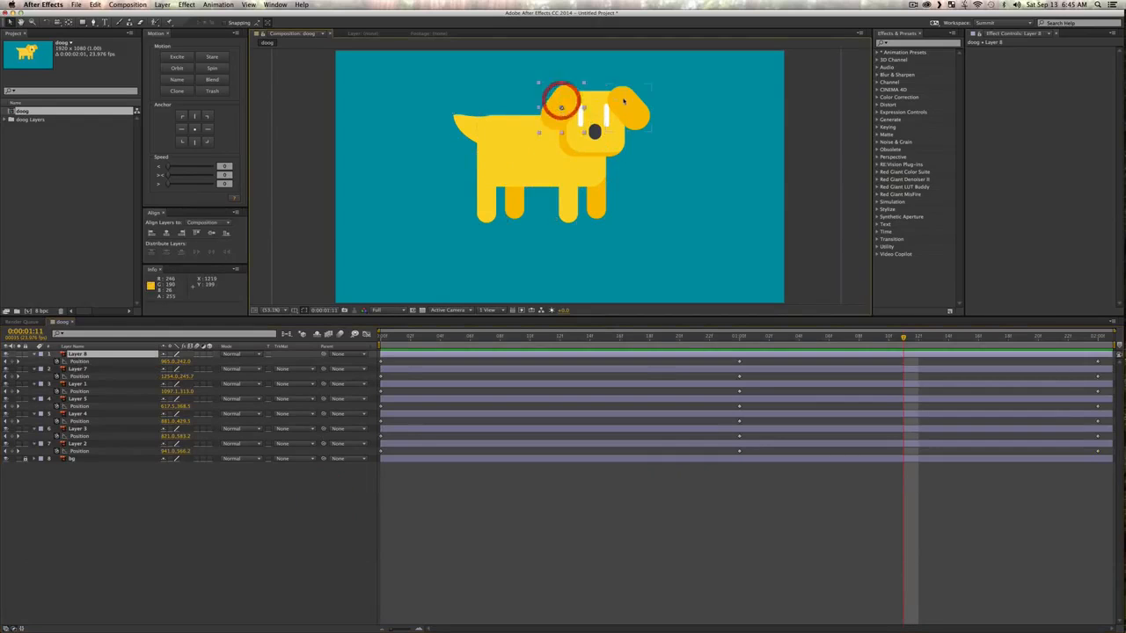
pyautogui.keyDown('shift'); pyautogui.click(626, 99); pyautogui.keyUp('shift')
pyautogui.keyDown('shift'); pyautogui.click(472, 121); pyautogui.keyUp('shift')
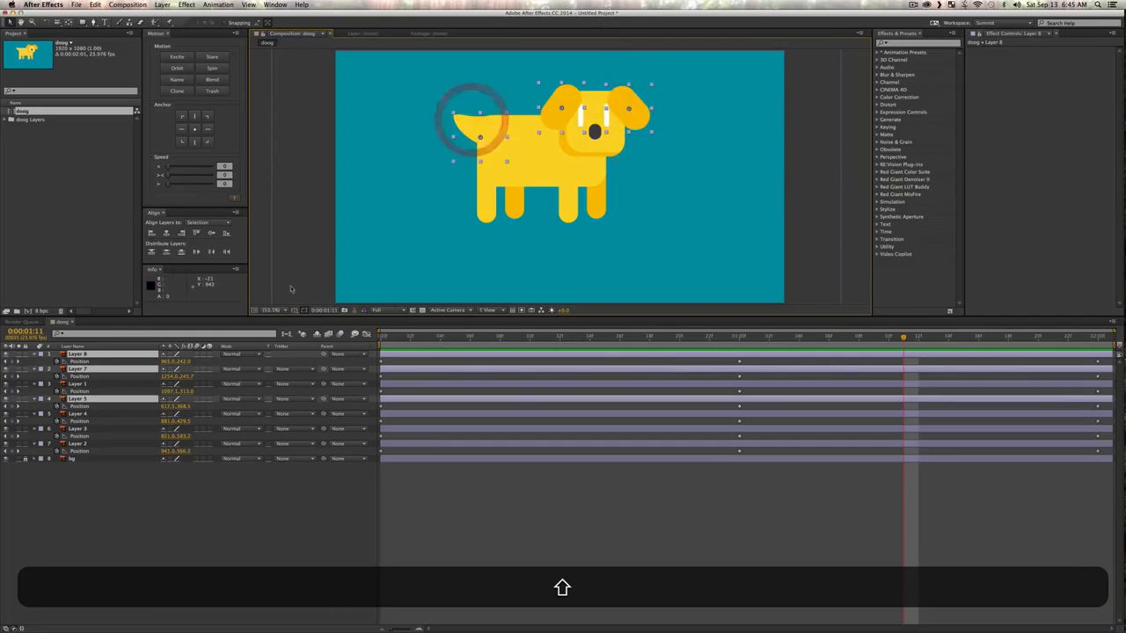
pyautogui.press('r')
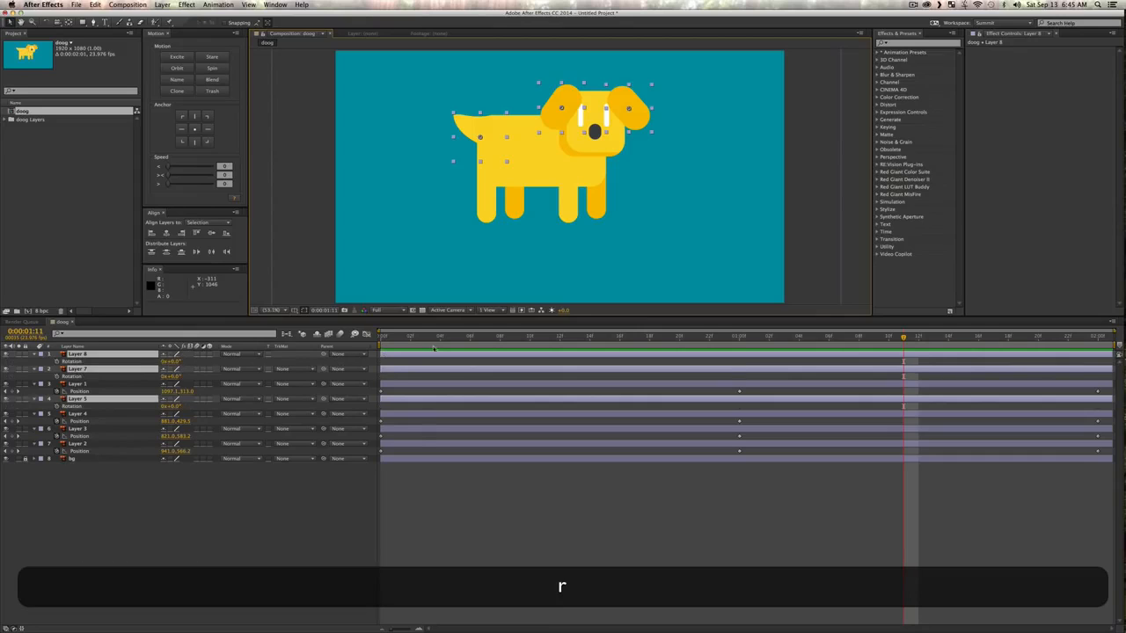
pyautogui.moveTo(397, 338); pyautogui.dragTo(345, 347)
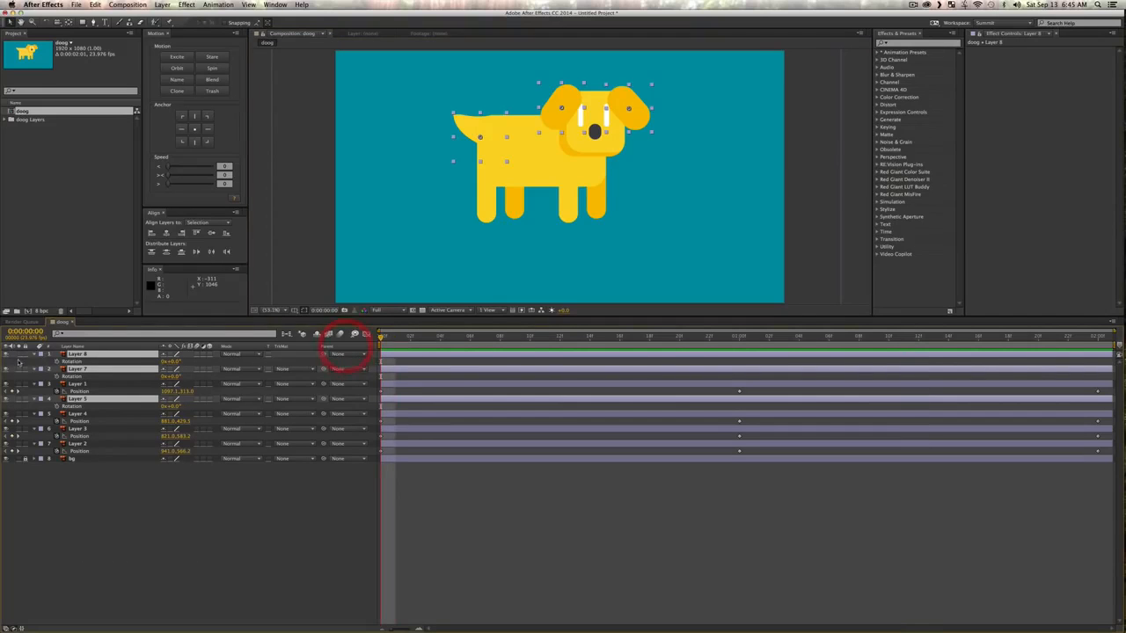
pyautogui.click(70, 360)
# Step: Add unchanged Rotation keyframes for the ears and tail at 0:00:01:00 and 0:00:02:00, and return to the first frame
pyautogui.click(738, 337)
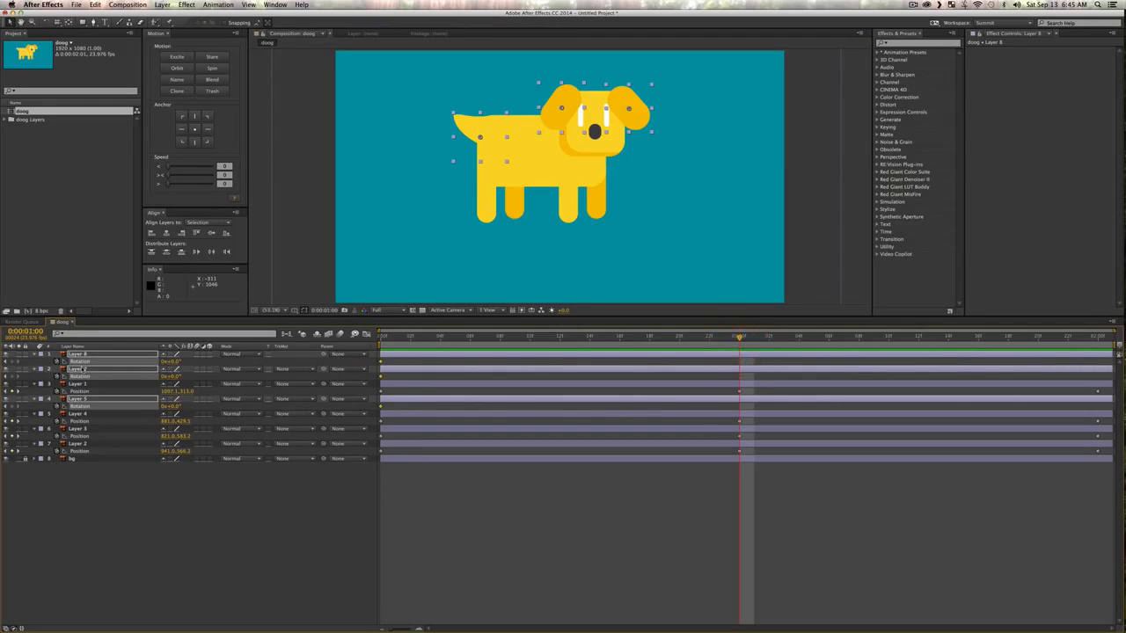
pyautogui.click(1097, 338)
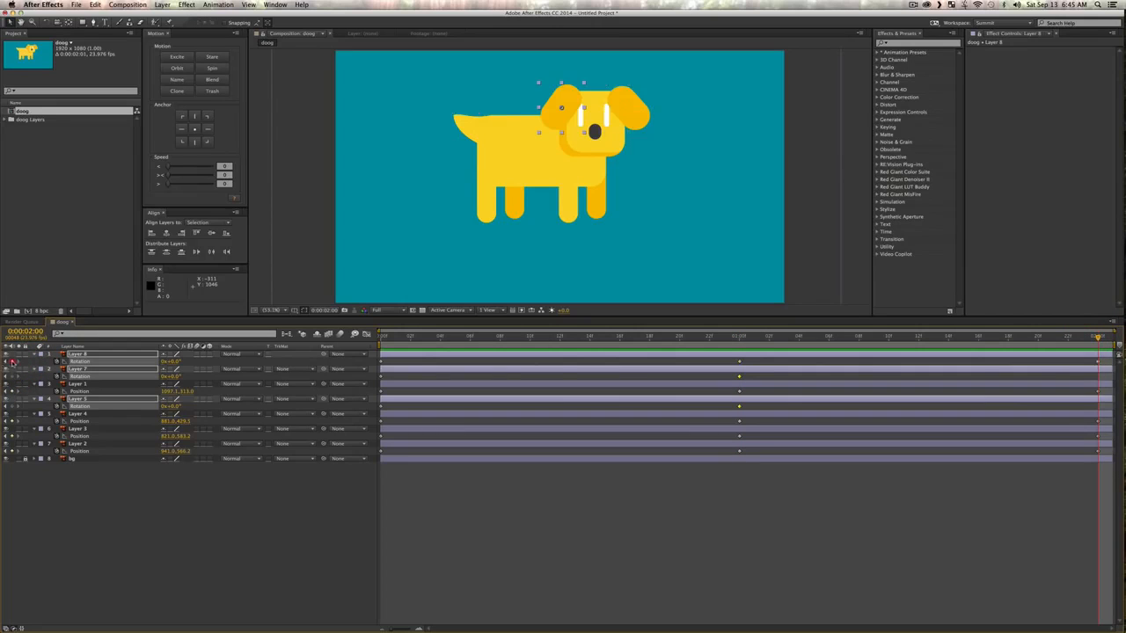
pyautogui.click(208, 535)
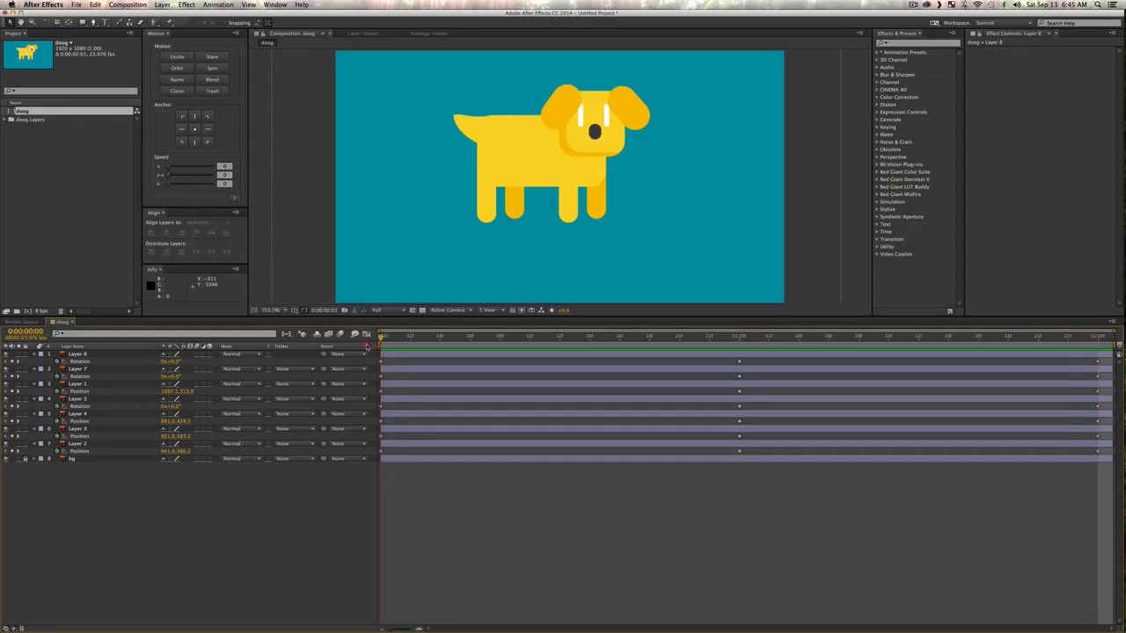
pyautogui.click(343, 350)
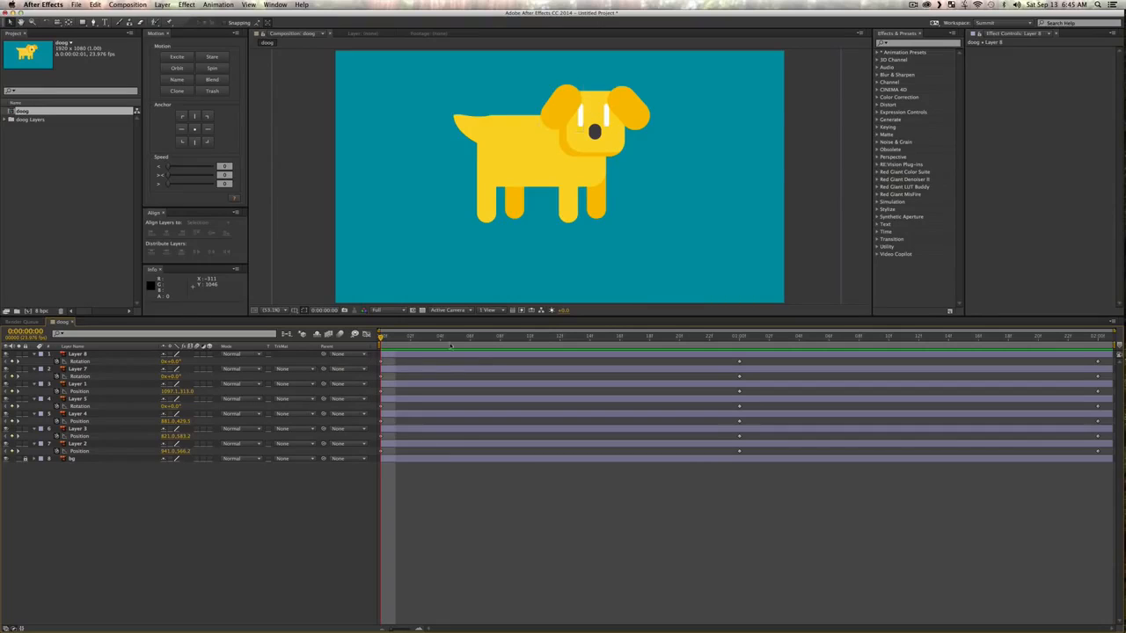
# Step: At frame 10, raise the Layer 3 front legs to about Y 541 and lower the Layer 2 rear-side legs to about Y 602
pyautogui.click(531, 337)
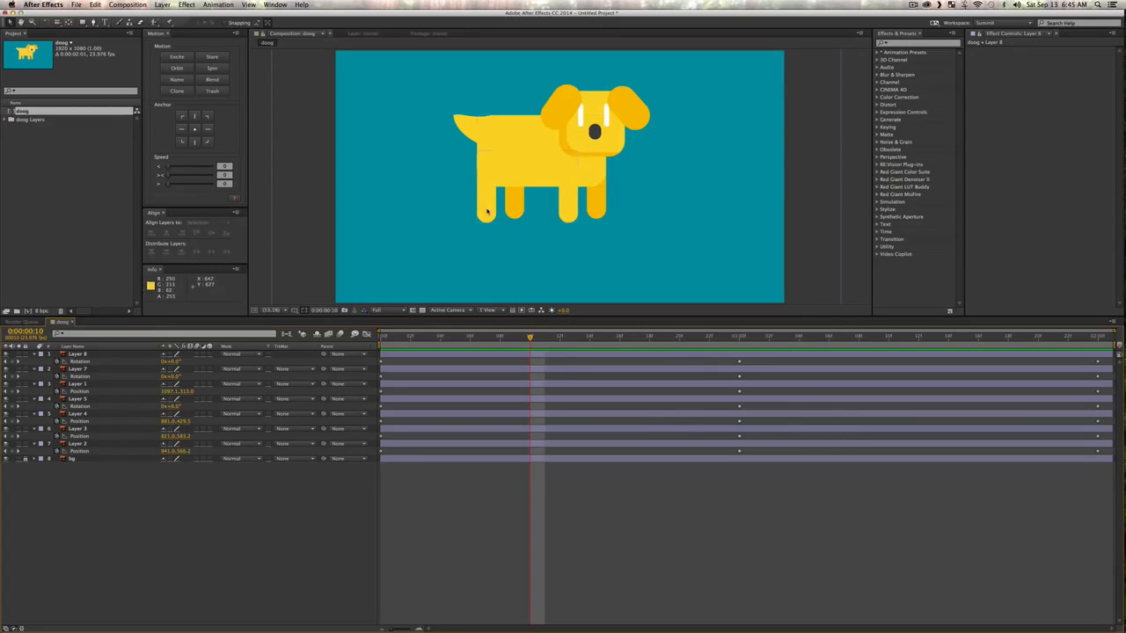
pyautogui.moveTo(487, 211); pyautogui.dragTo(487, 200)
pyautogui.hotkey('shift', 'v')
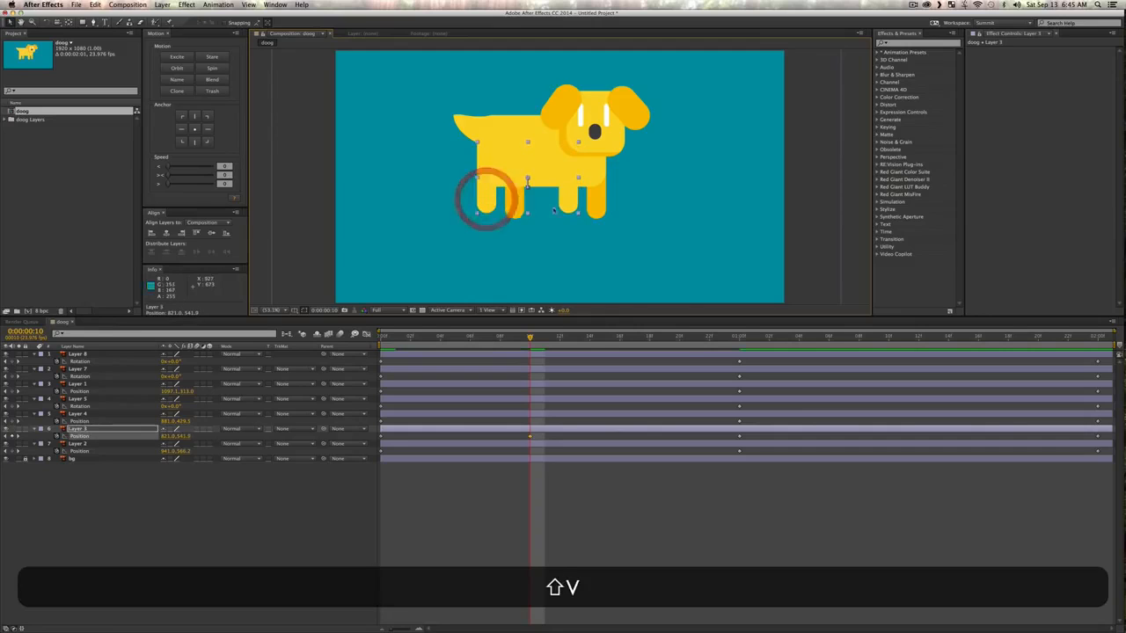
pyautogui.click(595, 206)
pyautogui.moveTo(602, 202); pyautogui.dragTo(604, 213)
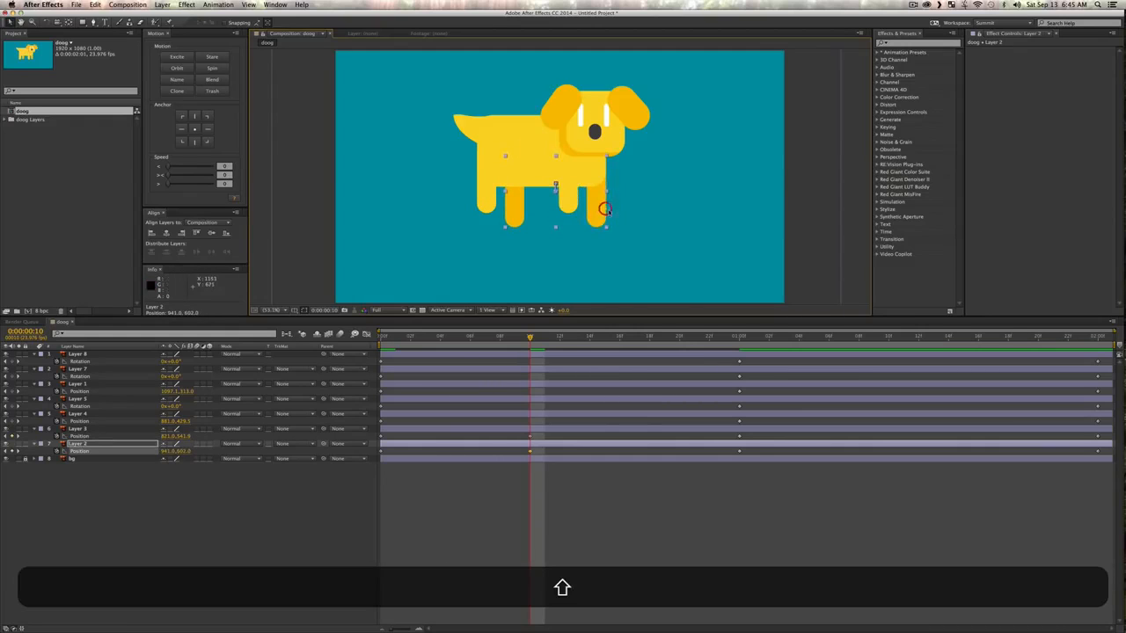
pyautogui.hotkey('shift', 'v')
# Step: At 0:00:01:14, lower the Layer 3 legs to about Y 632 and raise the Layer 2 legs to about Y 538
pyautogui.click(745, 339)
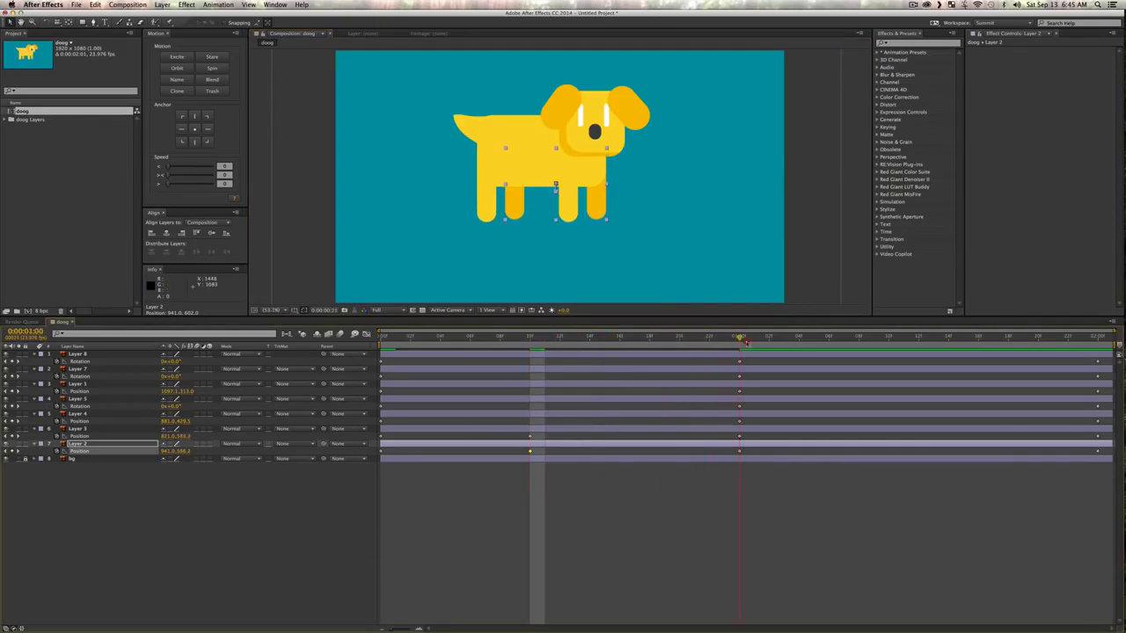
pyautogui.click(923, 351)
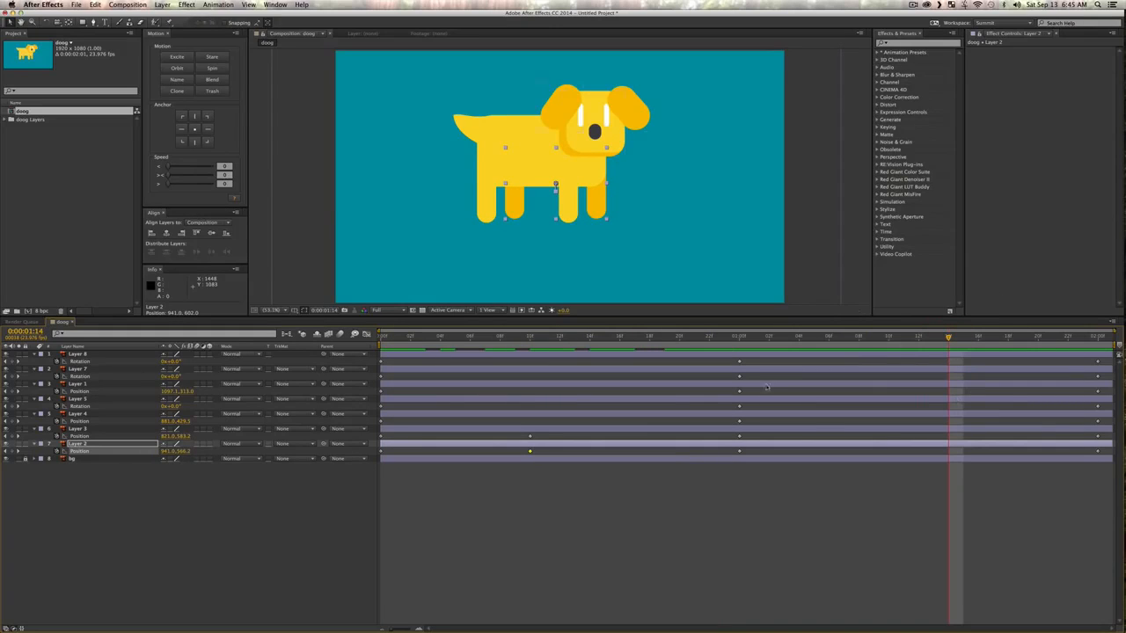
pyautogui.press('v')
pyautogui.moveTo(480, 212); pyautogui.dragTo(484, 218)
pyautogui.hotkey('shift', 'v')
pyautogui.moveTo(599, 211); pyautogui.dragTo(599, 202)
pyautogui.hotkey('shift', 'v')
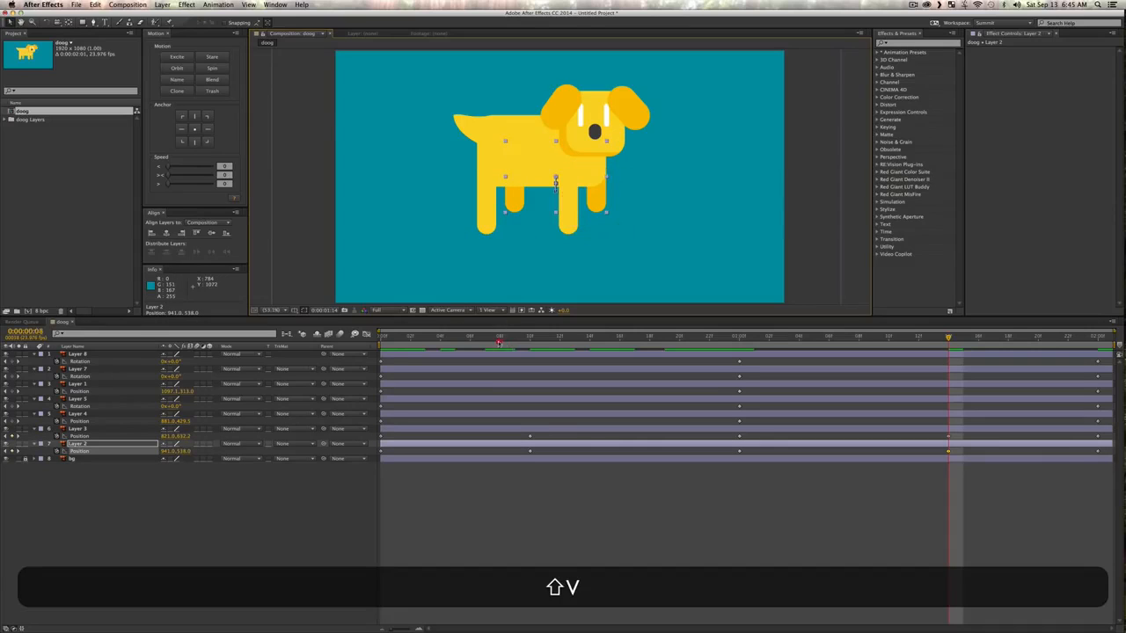
# Step: Play the composition from the first frame to check the alternating leg movement
pyautogui.moveTo(497, 339); pyautogui.dragTo(289, 360)
pyautogui.press('space')
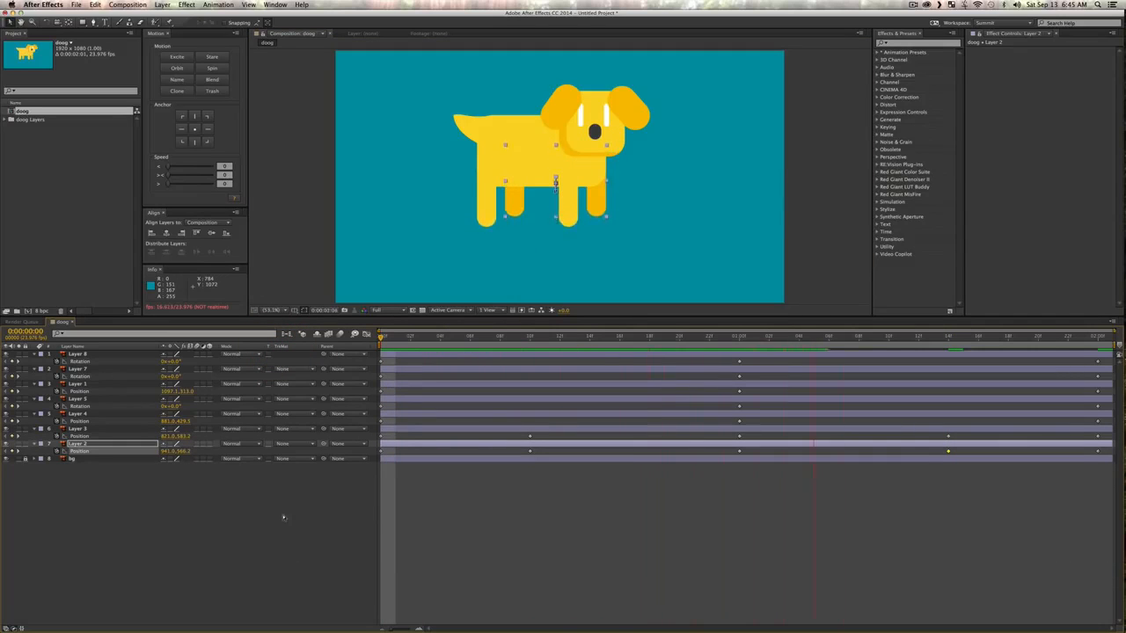
pyautogui.press('space')
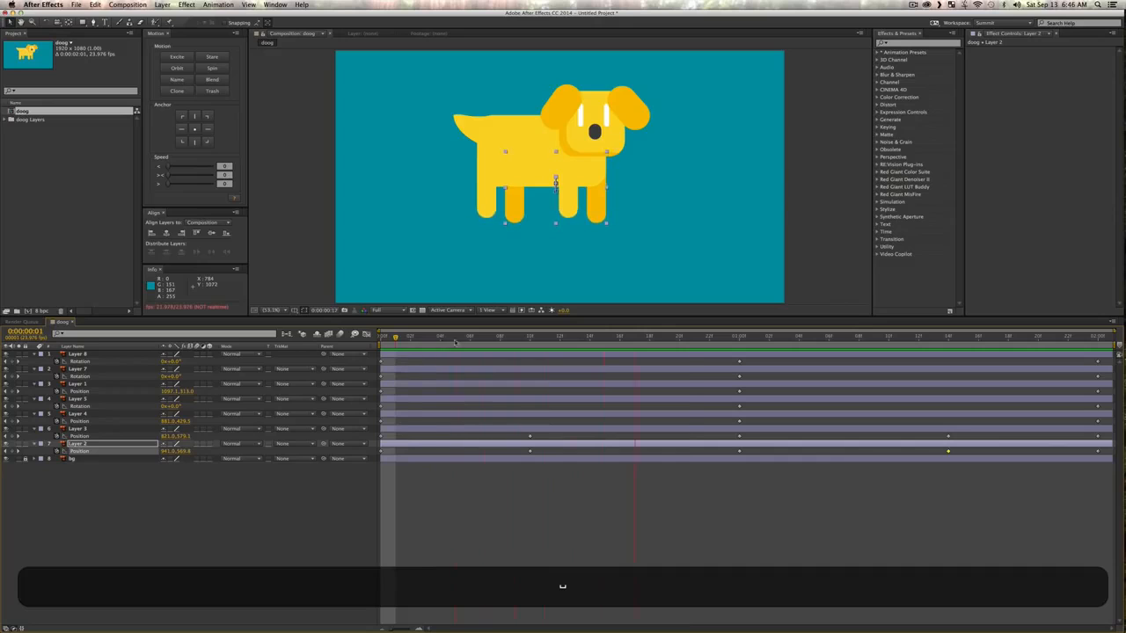
# Step: At frame 10, rotate the Layer 5 tail upward to about 18.6° and nudge it slightly up and outward
pyautogui.click(528, 341)
pyautogui.press('v')
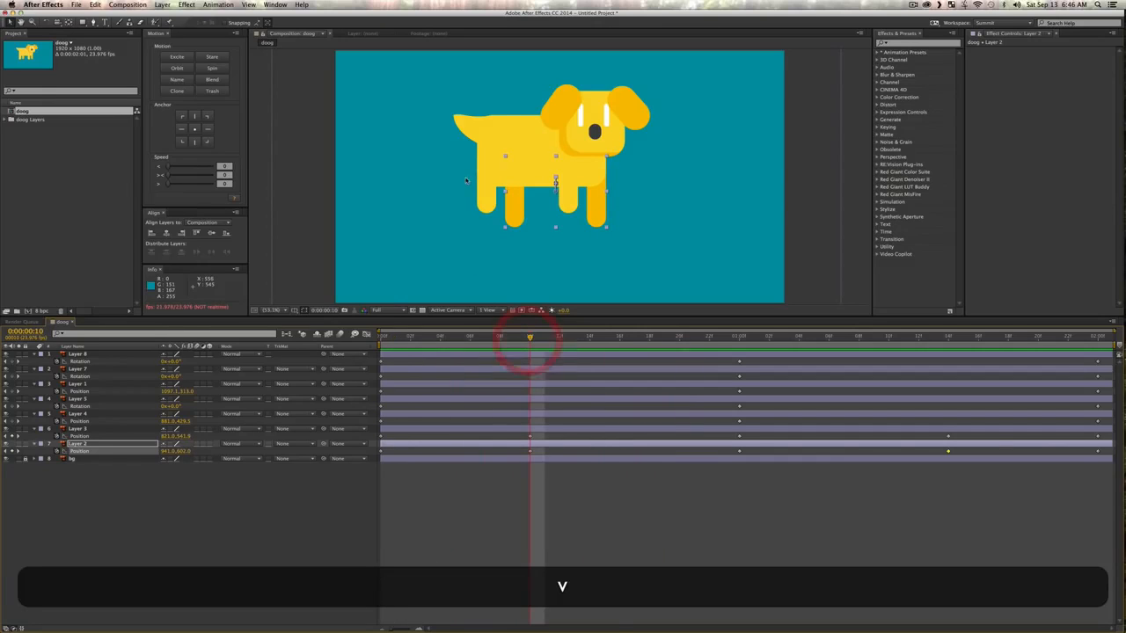
pyautogui.click(462, 119)
pyautogui.press('w')
pyautogui.moveTo(464, 123); pyautogui.dragTo(465, 113)
pyautogui.press('v')
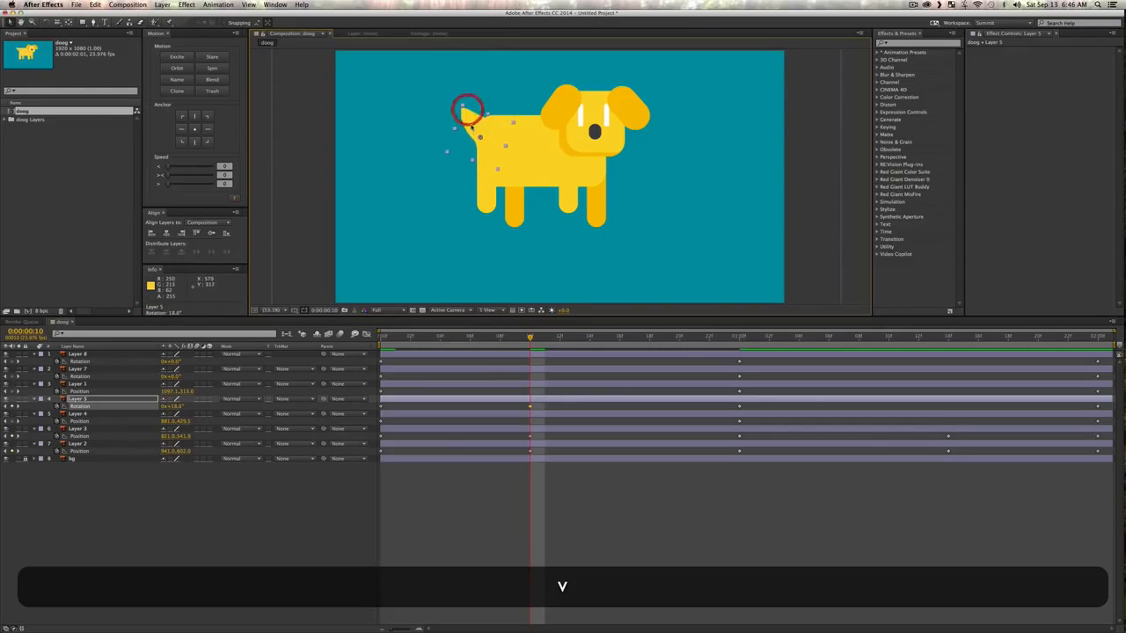
pyautogui.press('v')
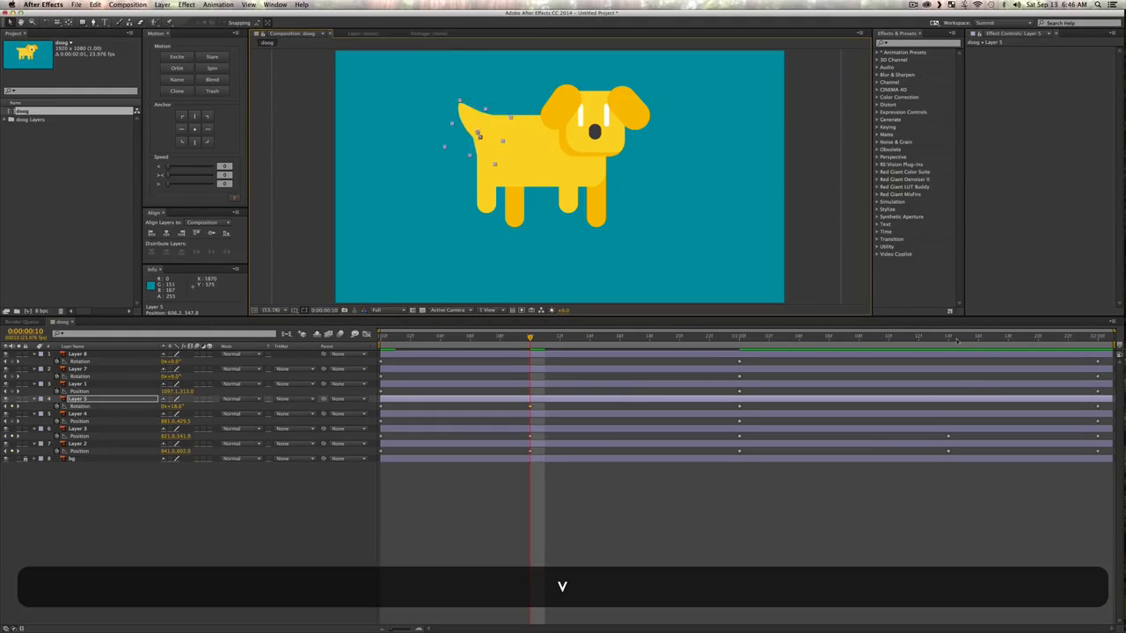
# Step: At 0:00:01:14, rotate the Layer 5 tail downward to about -39.2°
pyautogui.click(948, 337)
pyautogui.press('w')
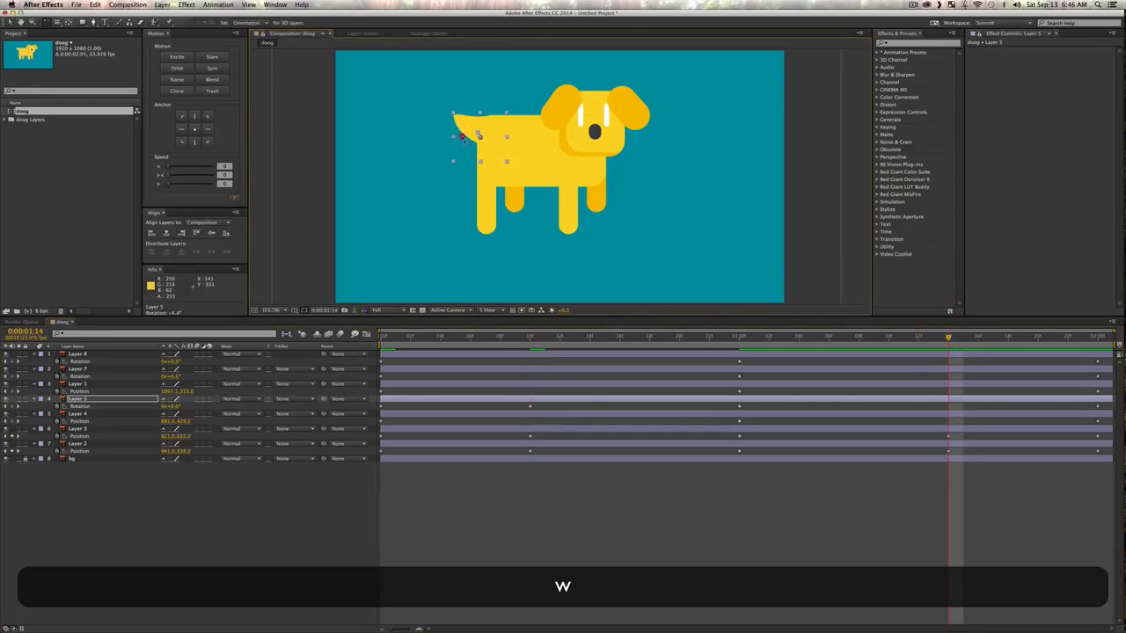
pyautogui.moveTo(463, 126); pyautogui.dragTo(467, 143)
pyautogui.press('v')
pyautogui.press('v')
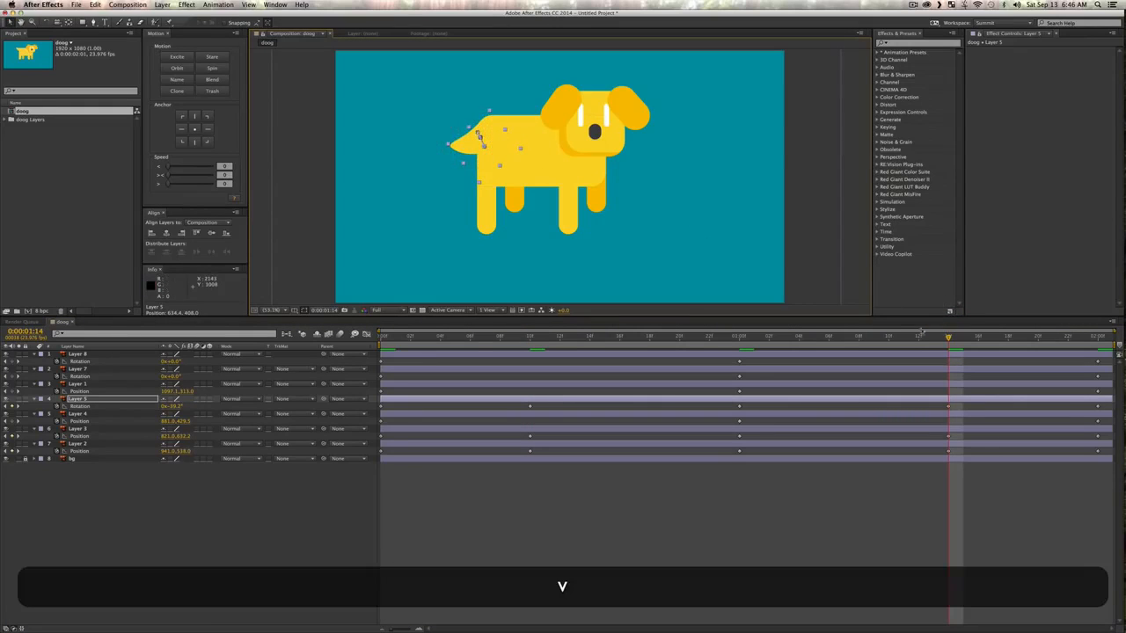
# Step: At frame 10, swing the Layer 8 ear outward by rotating it to about 19.3°
pyautogui.click(529, 335)
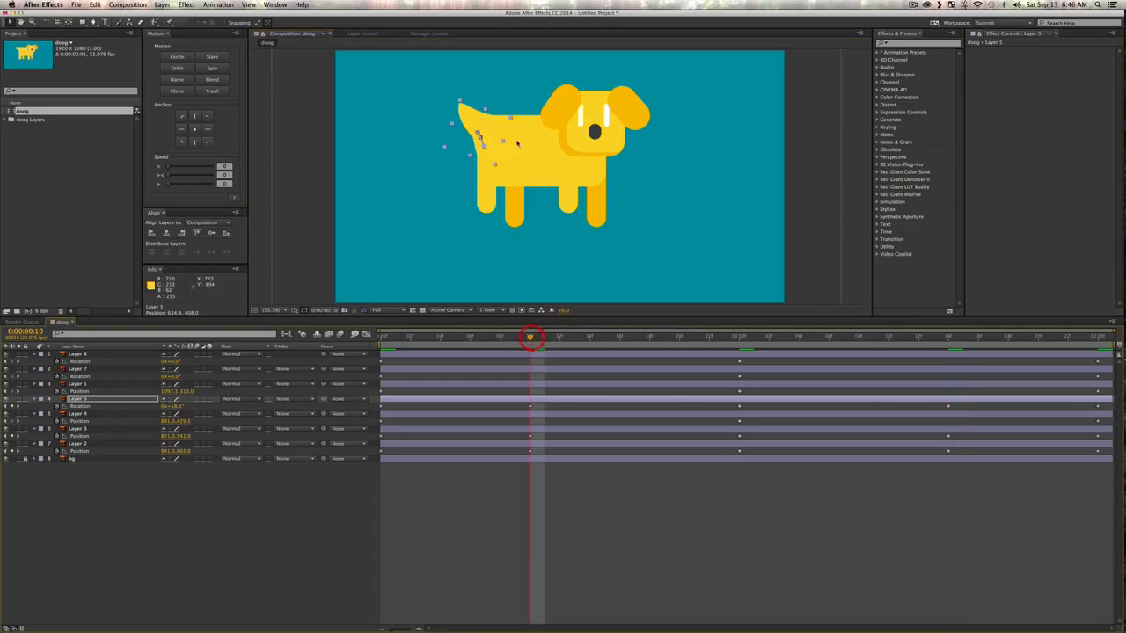
pyautogui.press('w')
pyautogui.click(553, 118)
pyautogui.moveTo(551, 115); pyautogui.dragTo(572, 100)
pyautogui.press('v')
# Step: At frame 10, lift the Layer 7 ear by rotating it to about -15.6°
pyautogui.press('v')
pyautogui.click(639, 115)
pyautogui.press('w')
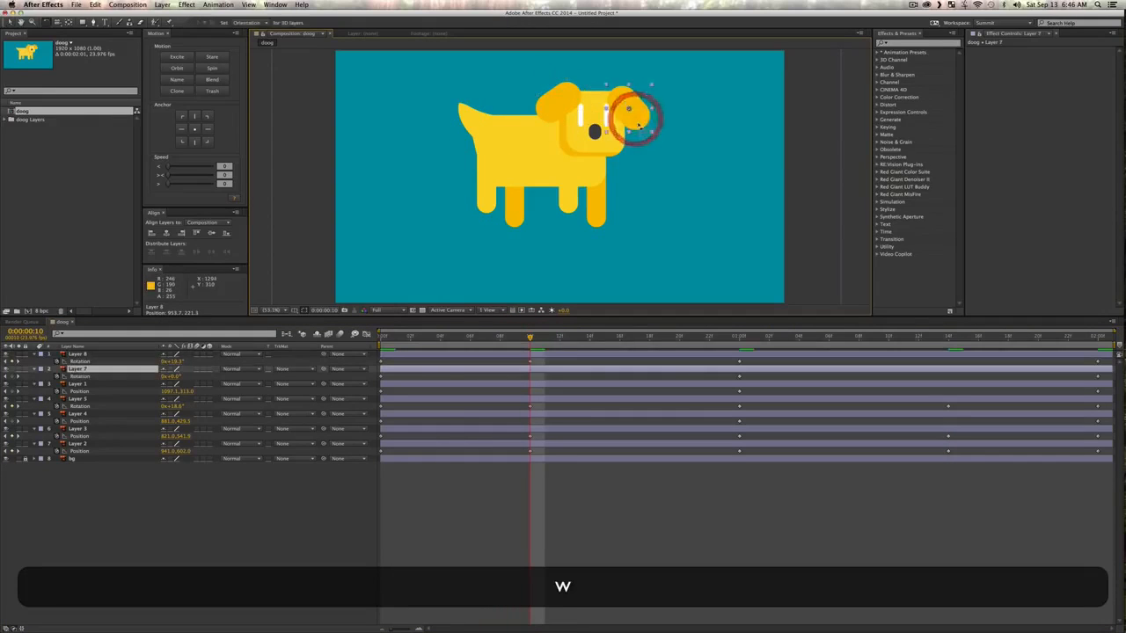
pyautogui.moveTo(638, 115); pyautogui.dragTo(635, 115)
# Step: At 0:00:01:14, rotate the Layer 8 ear to about -11.6° and the Layer 7 ear to about 9.7°
pyautogui.press('v')
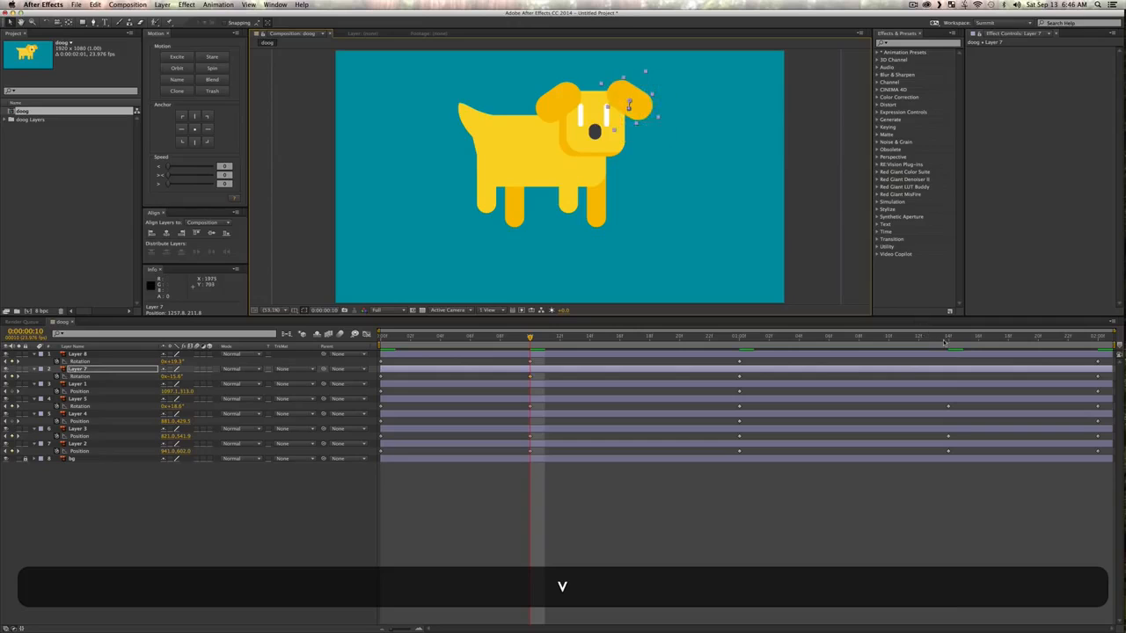
pyautogui.click(948, 337)
pyautogui.press('w')
pyautogui.moveTo(551, 119); pyautogui.dragTo(564, 118)
pyautogui.press('v')
pyautogui.click(639, 119)
pyautogui.press('w')
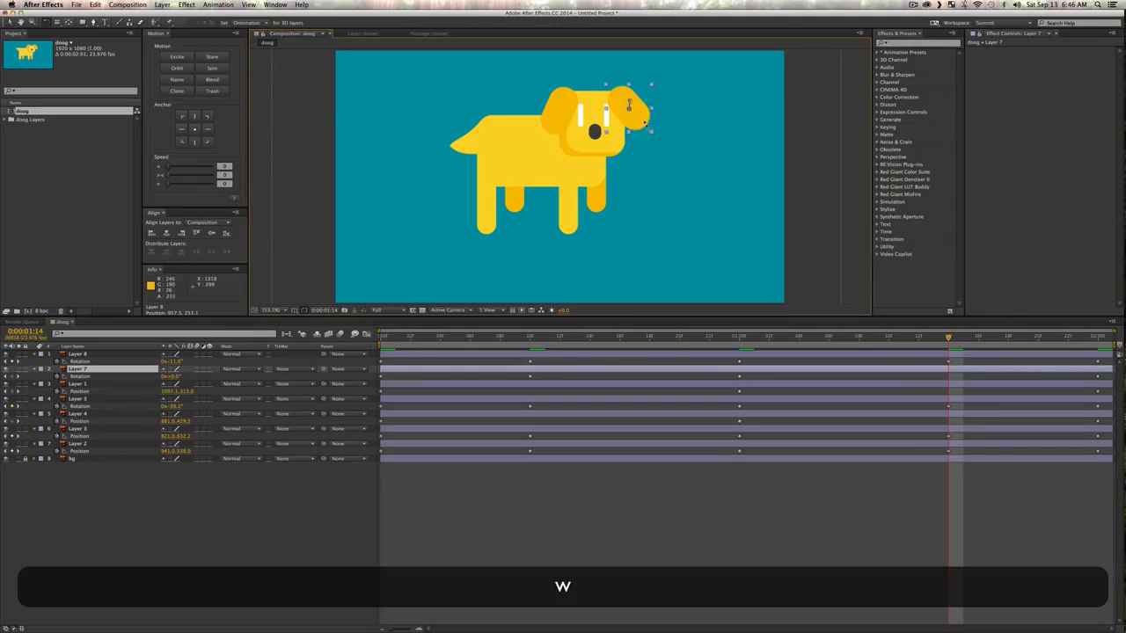
pyautogui.moveTo(638, 119); pyautogui.dragTo(630, 106)
pyautogui.press('v')
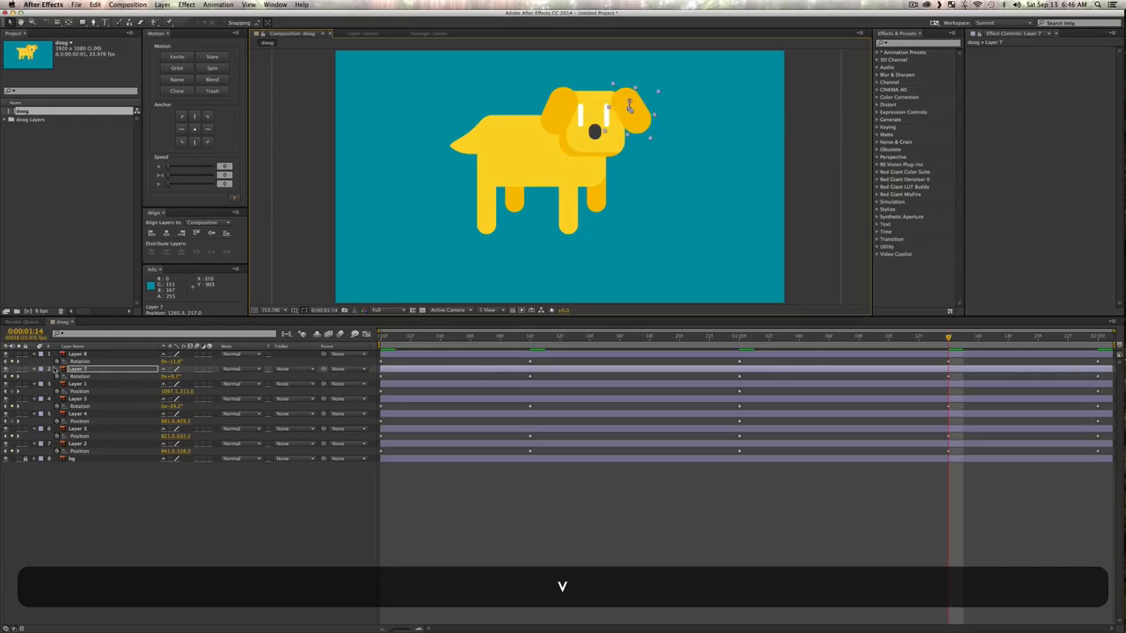
# Step: Move the Layer 7 ear beneath Layer 4 in the layer stack so it sits behind the head and body
pyautogui.click(81, 361)
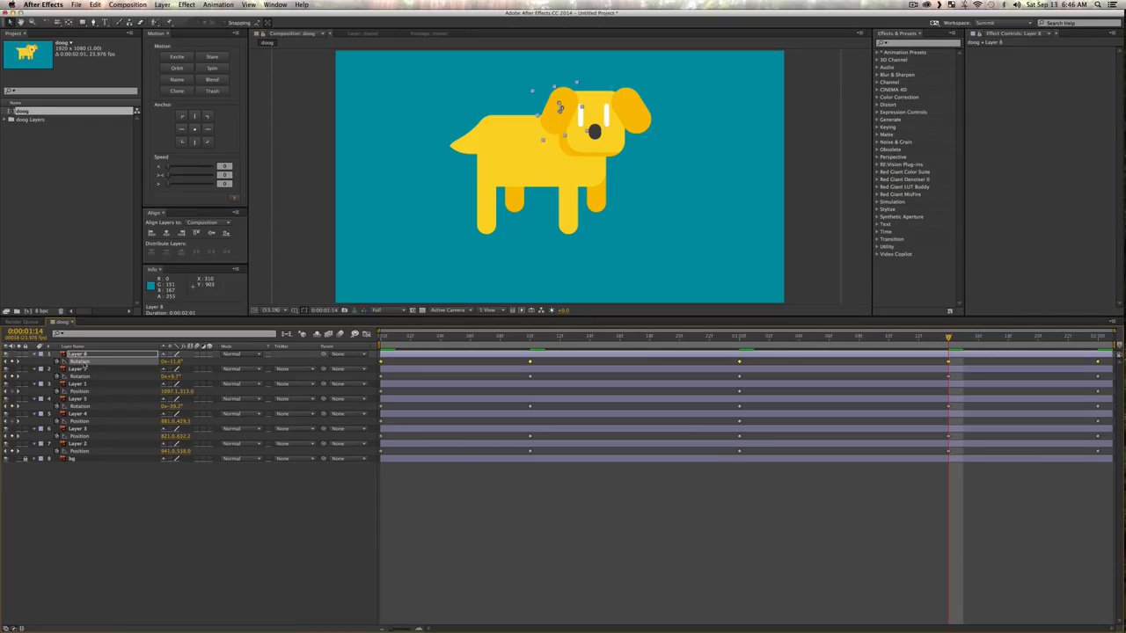
pyautogui.moveTo(83, 370); pyautogui.dragTo(81, 415)
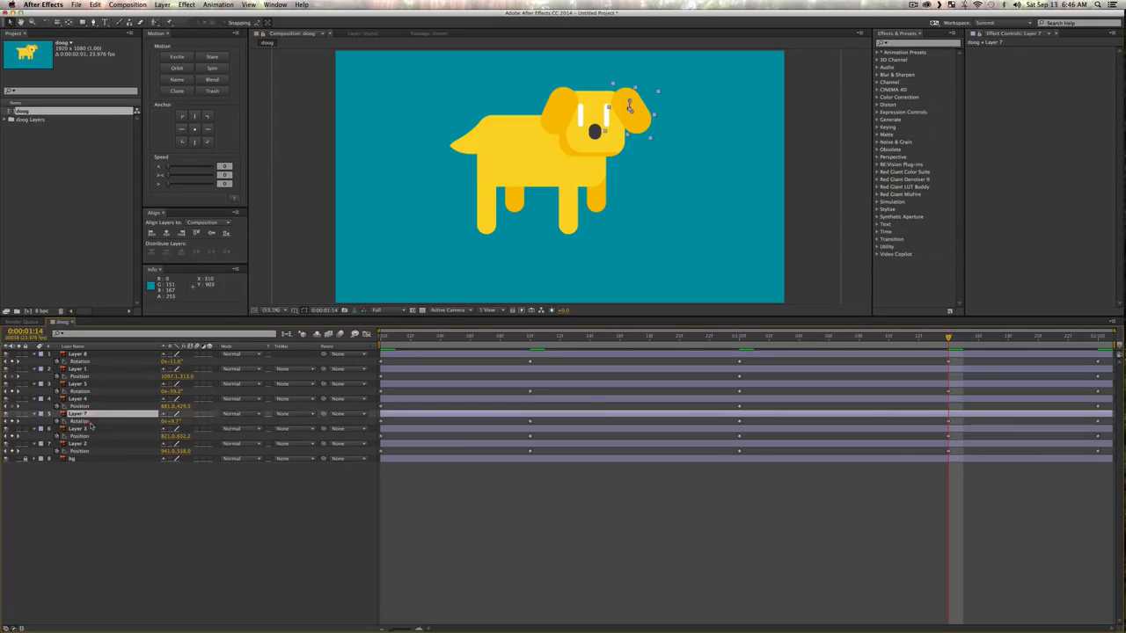
pyautogui.press('v')
pyautogui.click(157, 554)
# Step: Play the composition from the first frame to check the leg, tail and ear motion together
pyautogui.moveTo(536, 339); pyautogui.dragTo(267, 340)
pyautogui.press('space')
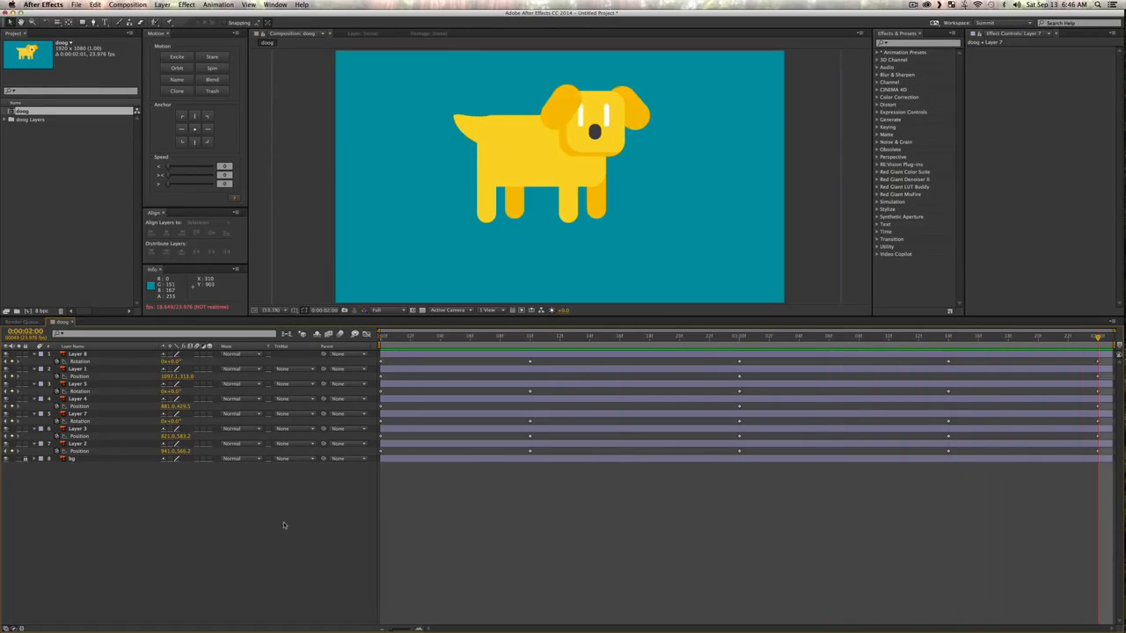
pyautogui.press('0')
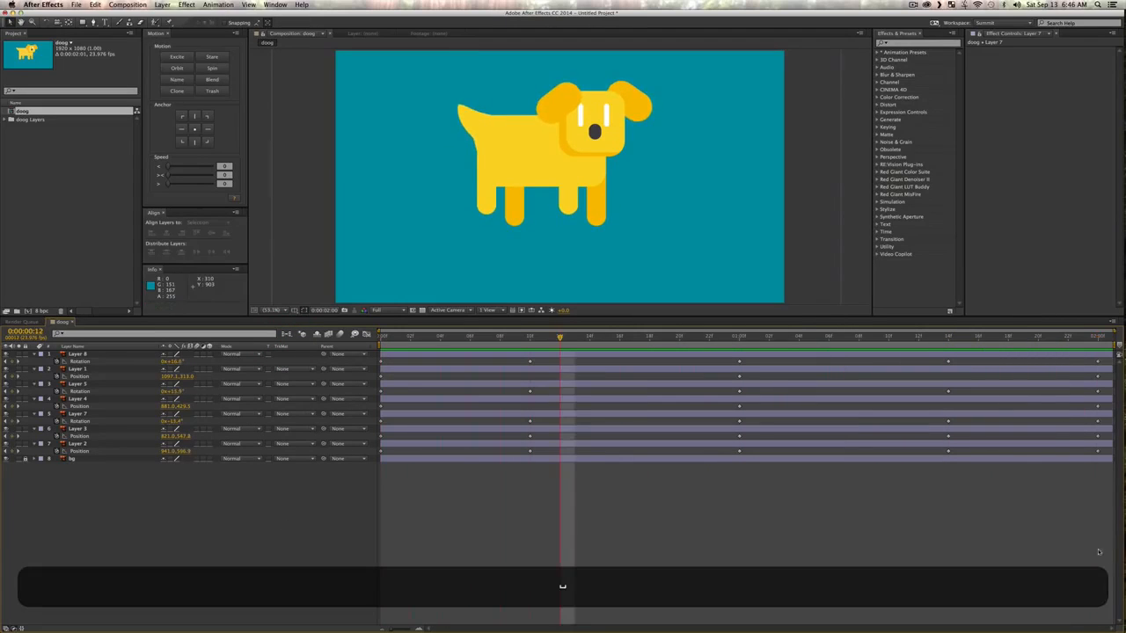
# Step: Select all the layers' position and rotation keyframes and ease them in and out at 51 with the Motion script
pyautogui.moveTo(1113, 501); pyautogui.dragTo(30, 224)
pyautogui.moveTo(174, 175); pyautogui.dragTo(190, 175)
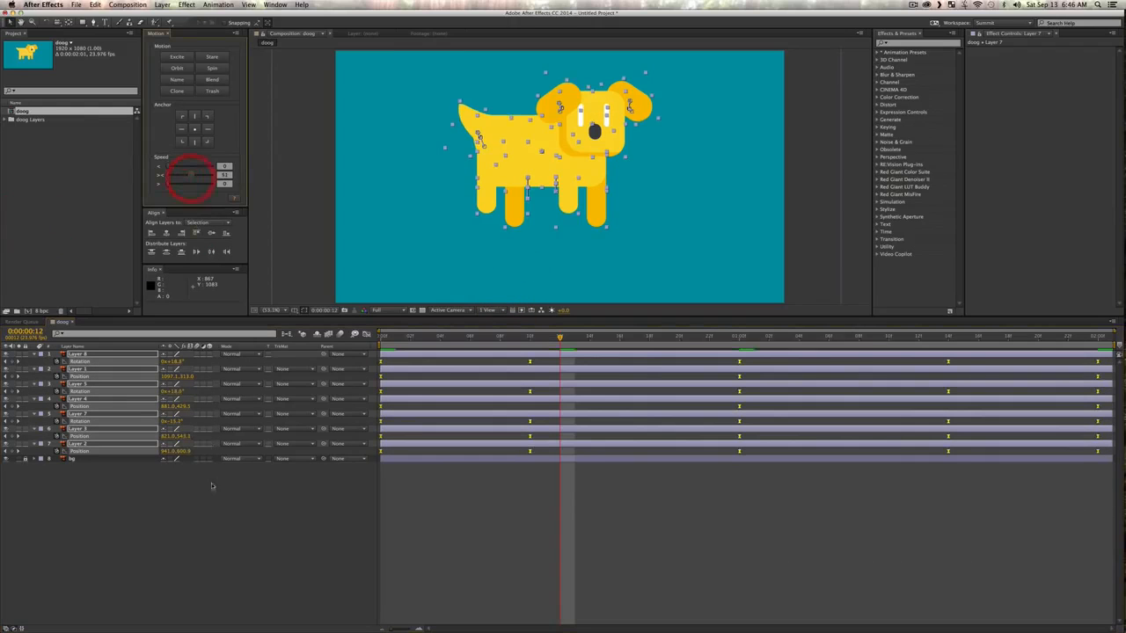
pyautogui.click(220, 516)
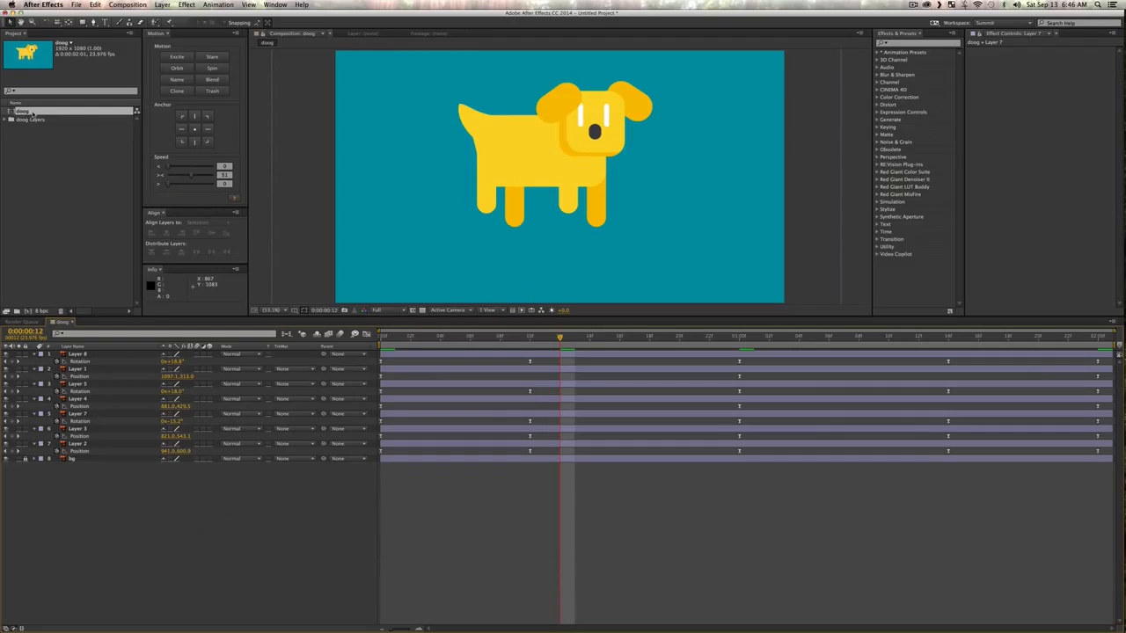
# Step: Create a new composition from the doog composition so the animation is nested as one layer
pyautogui.moveTo(23, 111); pyautogui.dragTo(28, 311)
pyautogui.click(154, 431)
pyautogui.press('v')
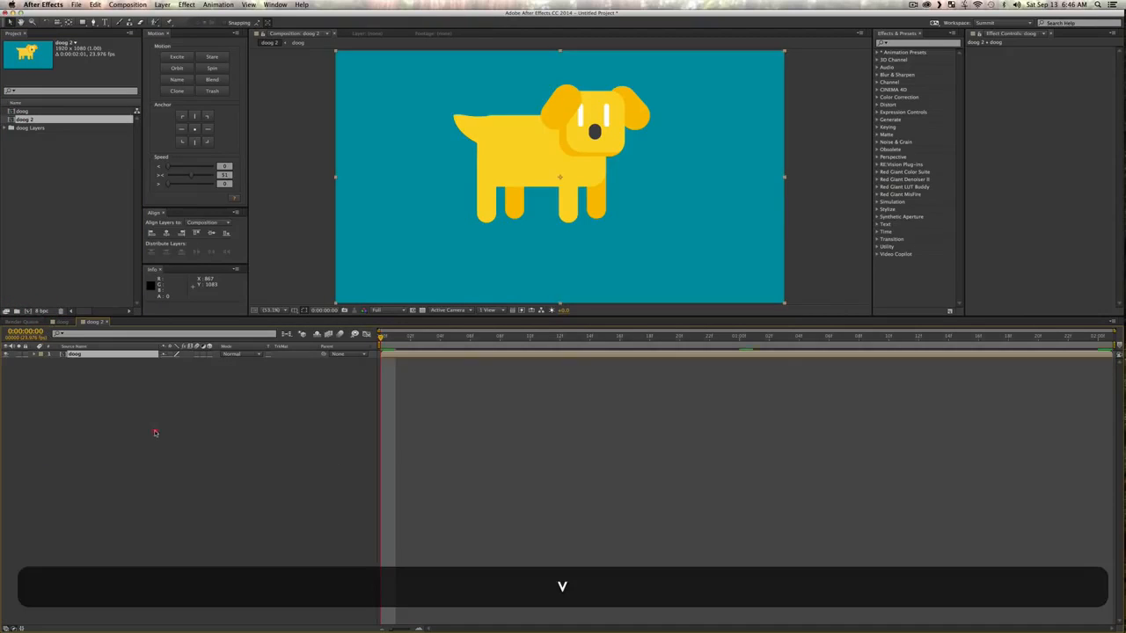
pyautogui.press('alt')
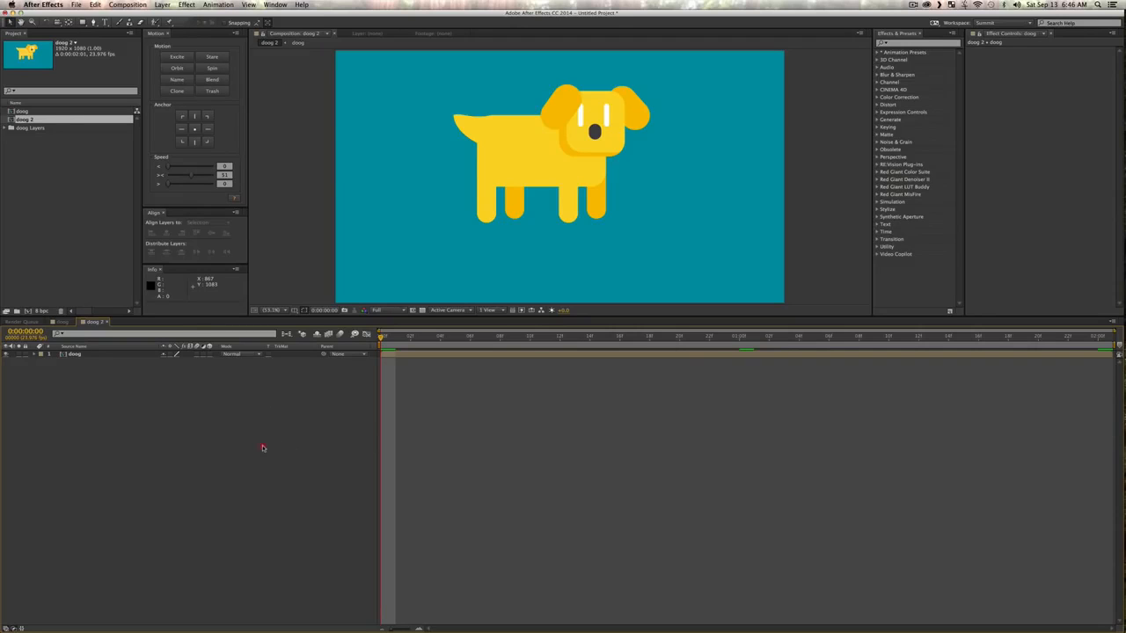
# Step: Set the doog 2 composition's duration to 0:00:12:01 and fit its full length in the timeline
pyautogui.press('super+k')
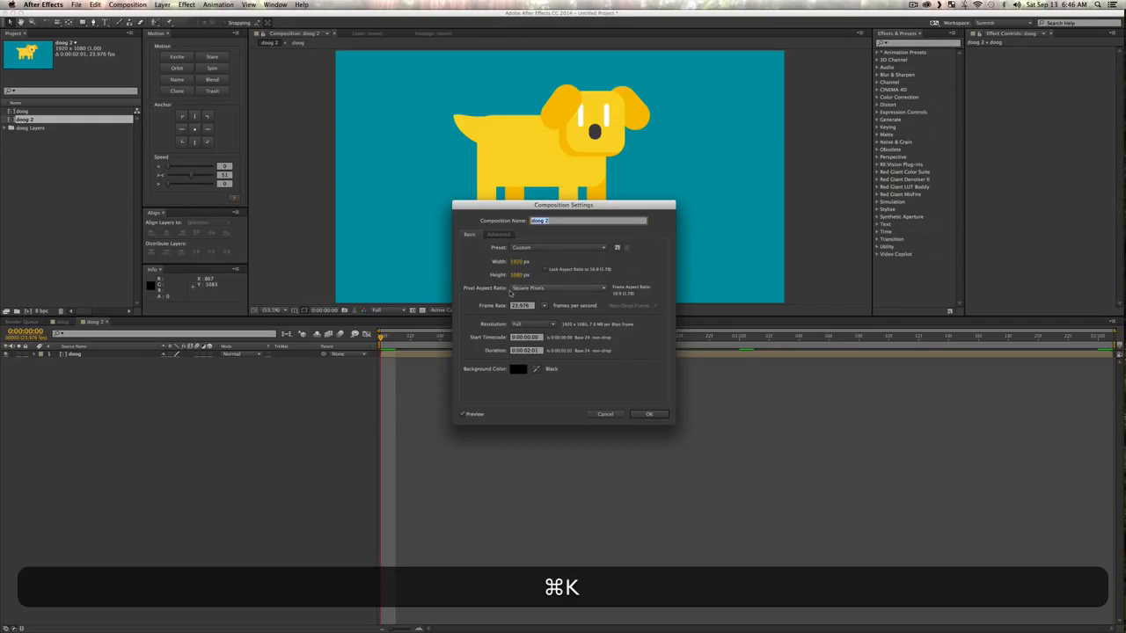
pyautogui.click(524, 350)
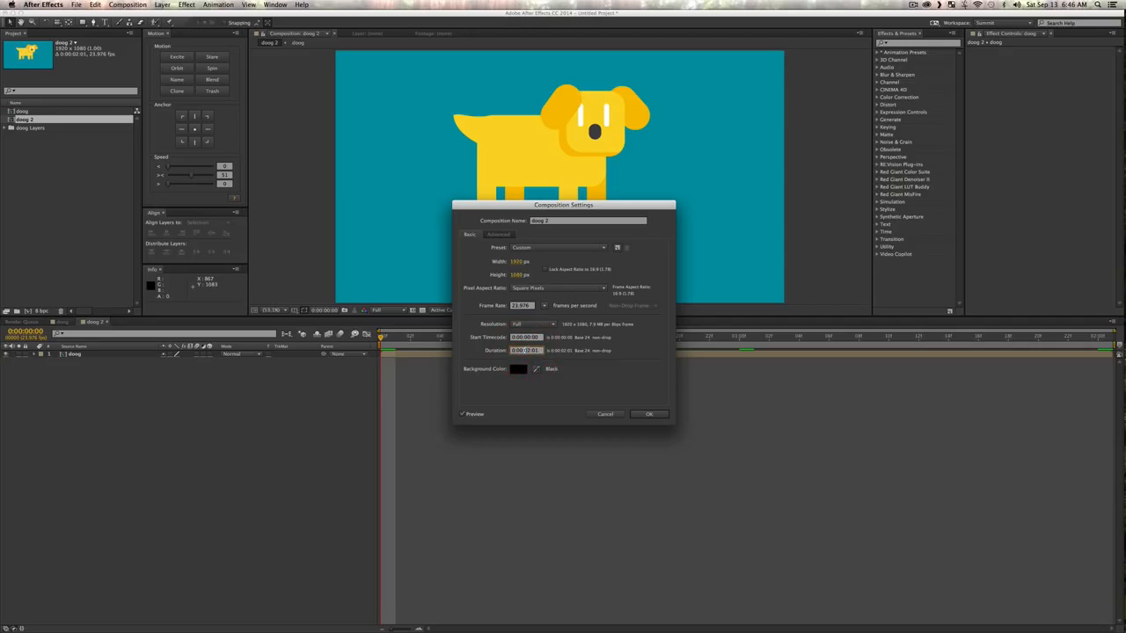
pyautogui.write('1')
pyautogui.click(649, 414)
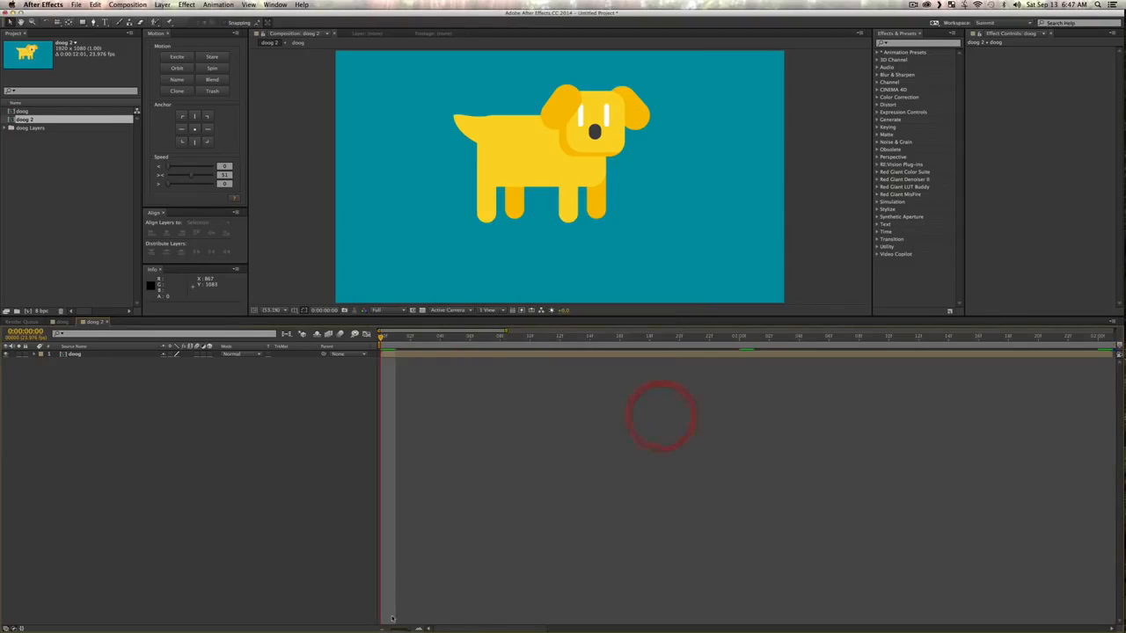
pyautogui.click(285, 496)
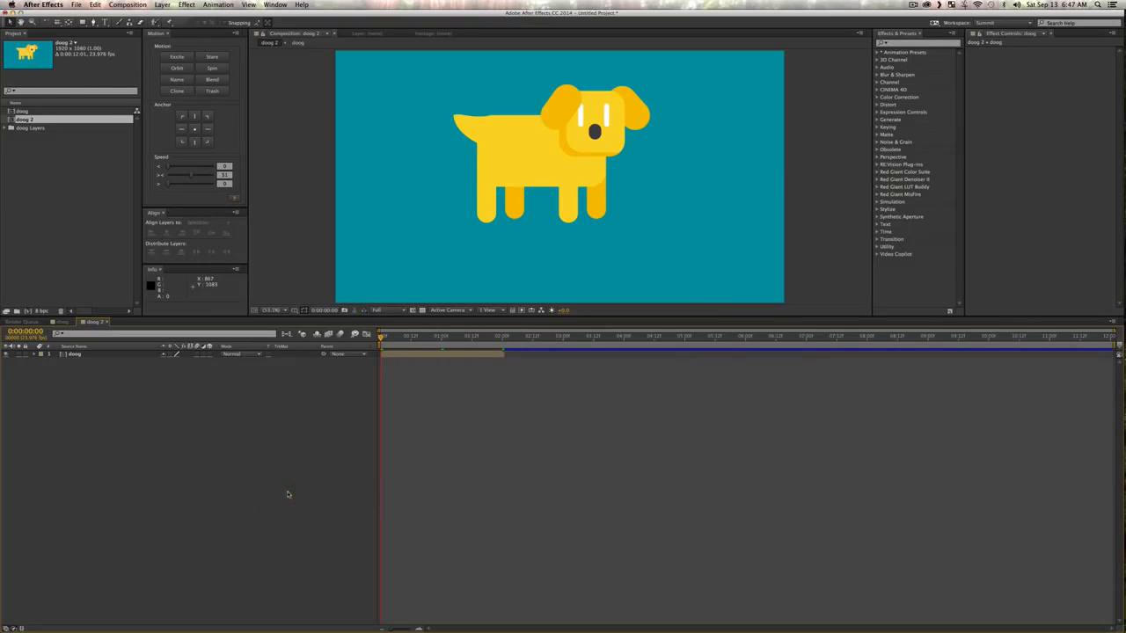
# Step: Play the doog 2 composition from the first frame to check the nested animation
pyautogui.moveTo(429, 339); pyautogui.dragTo(353, 350)
pyautogui.press('space')
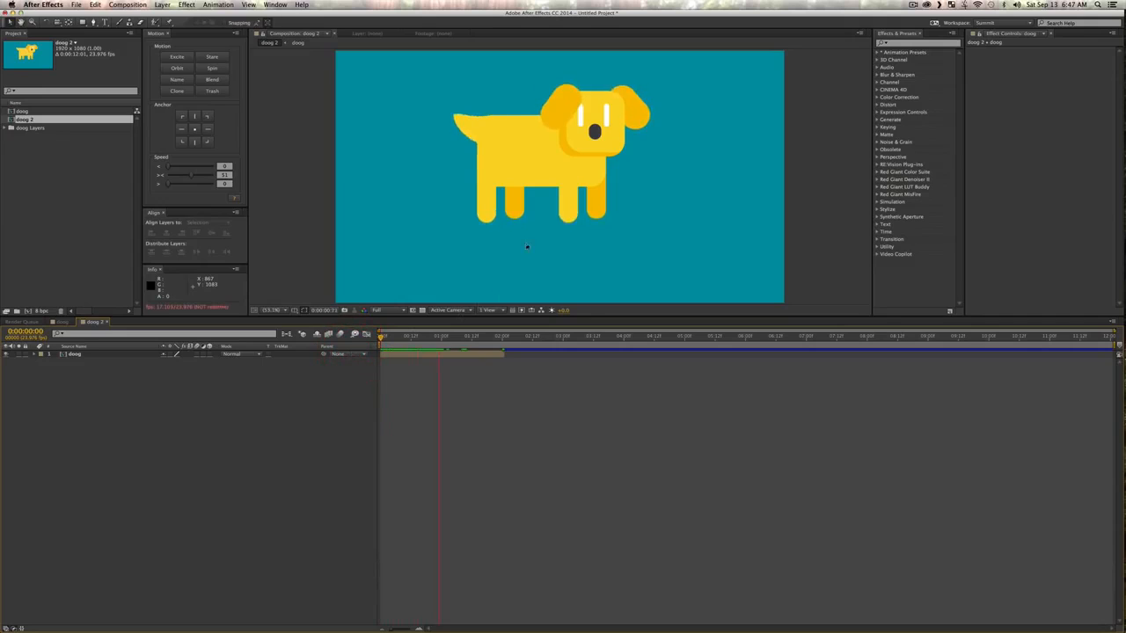
pyautogui.press('space')
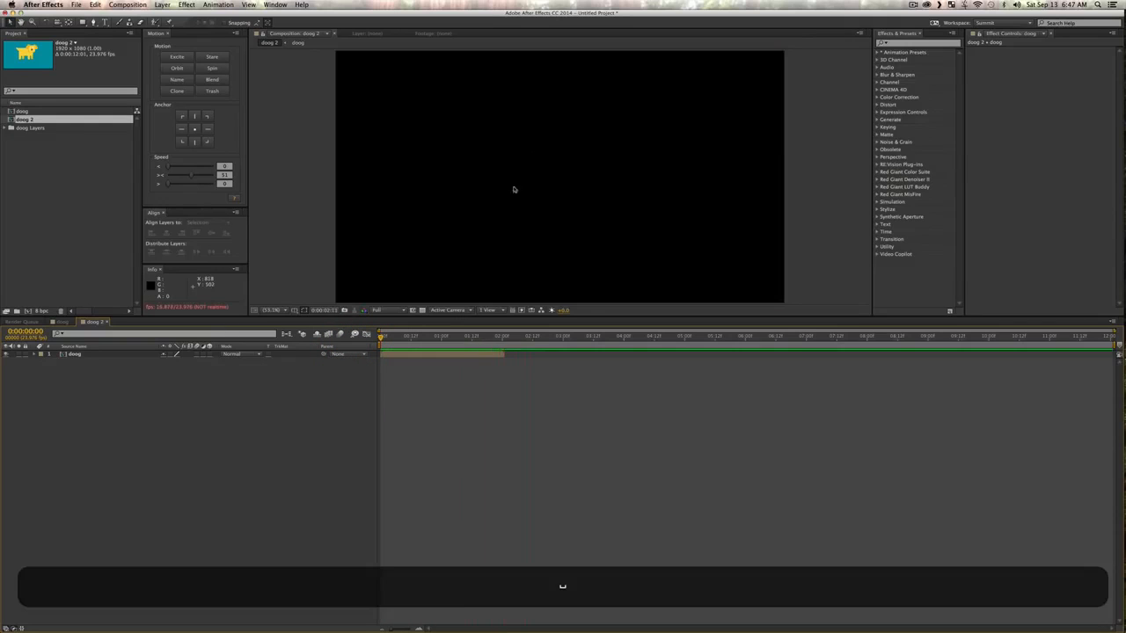
# Step: Enable time remapping on the nested doog layer
pyautogui.moveTo(491, 339); pyautogui.dragTo(460, 338)
pyautogui.rightClick(74, 354)
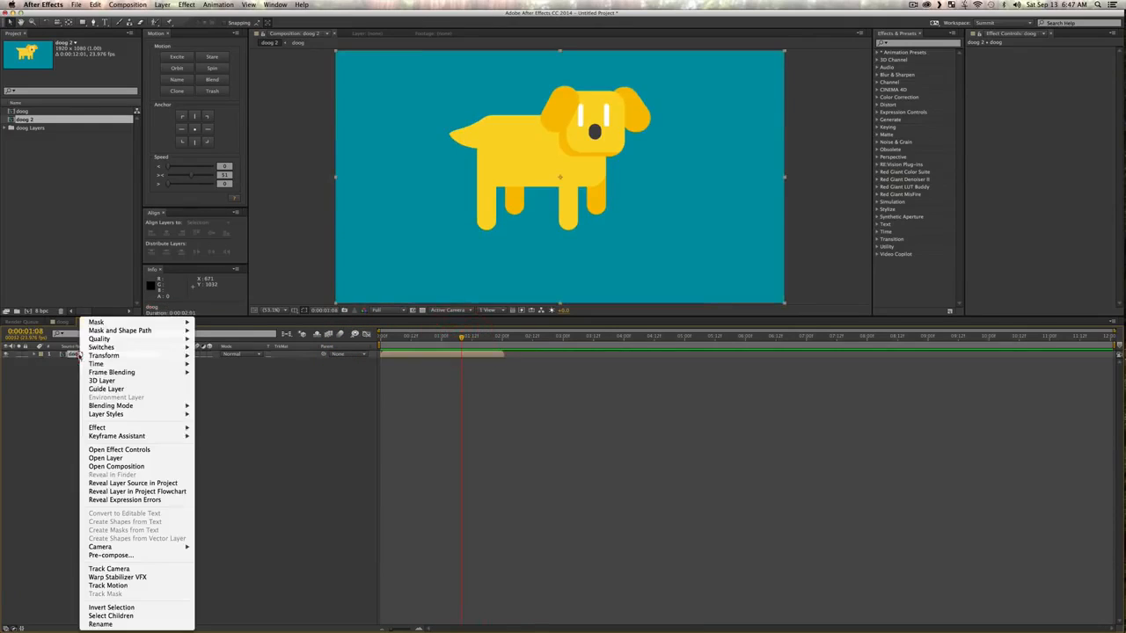
pyautogui.moveTo(123, 363)
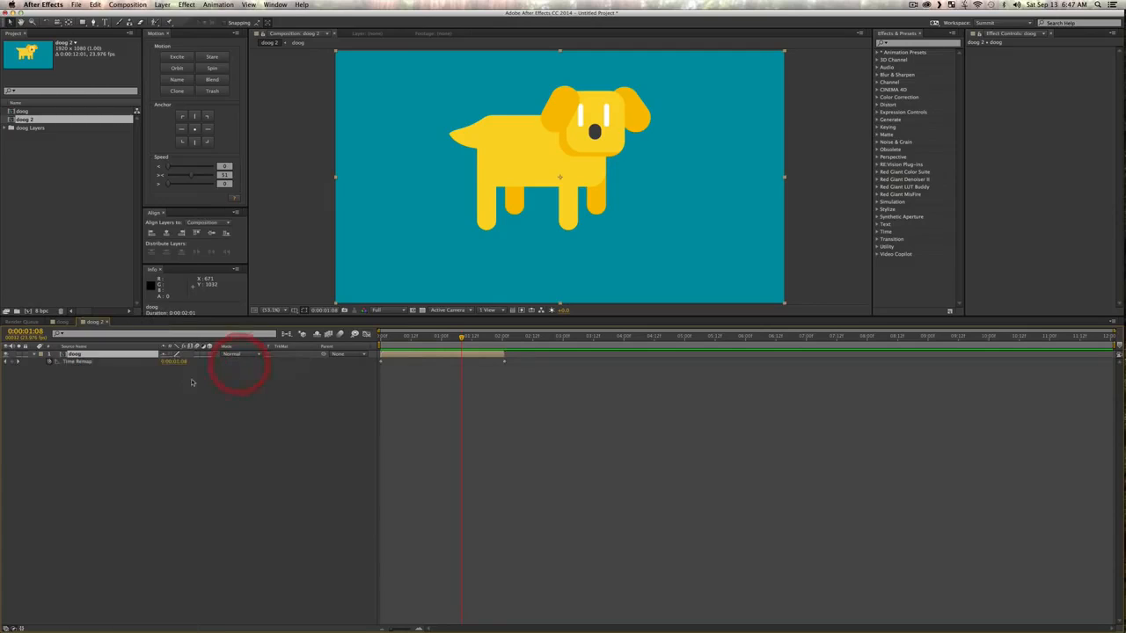
pyautogui.click(239, 364)
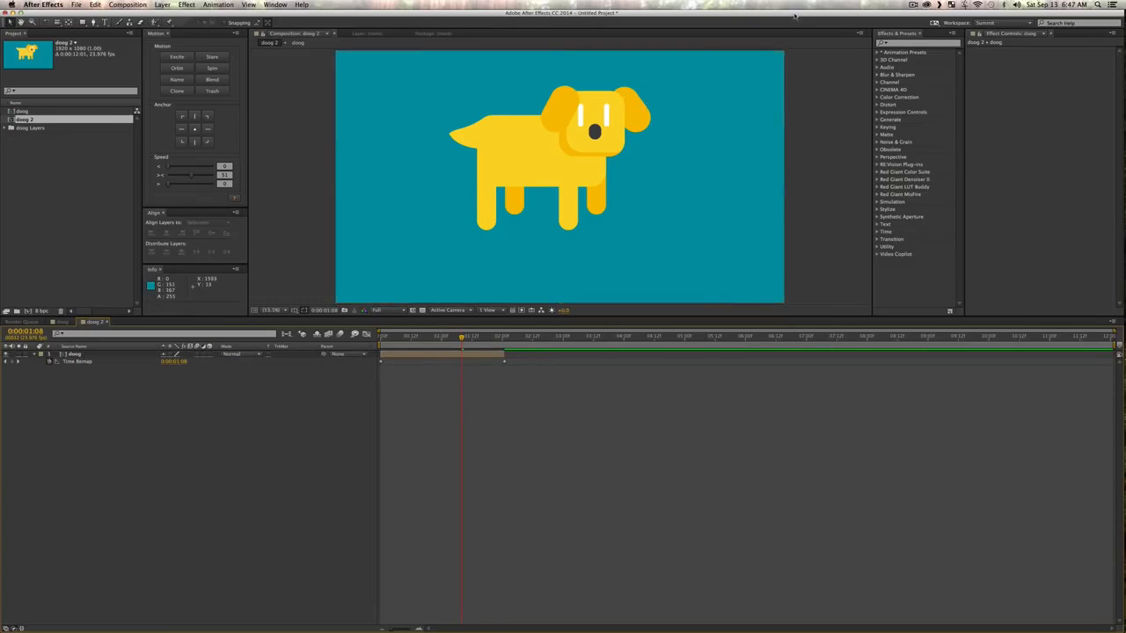
# Step: Uncover the desktop and preview the Jumpy Expression text file
pyautogui.moveTo(795, 13); pyautogui.dragTo(615, 19)
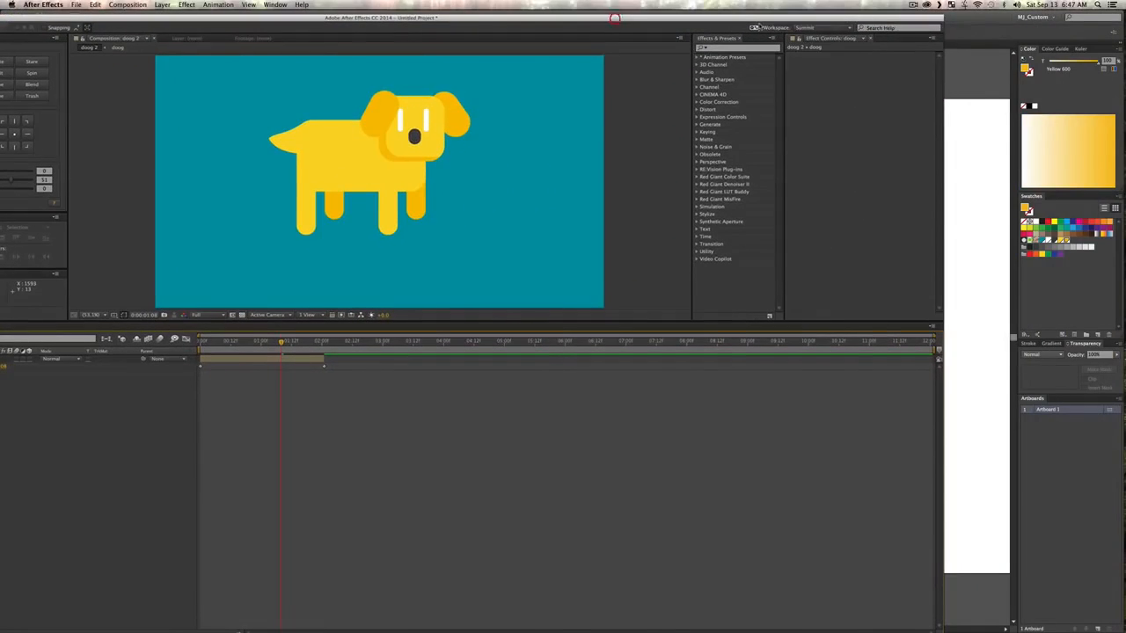
pyautogui.doubleClick(980, 17)
pyautogui.click(1023, 285)
pyautogui.click(1098, 226)
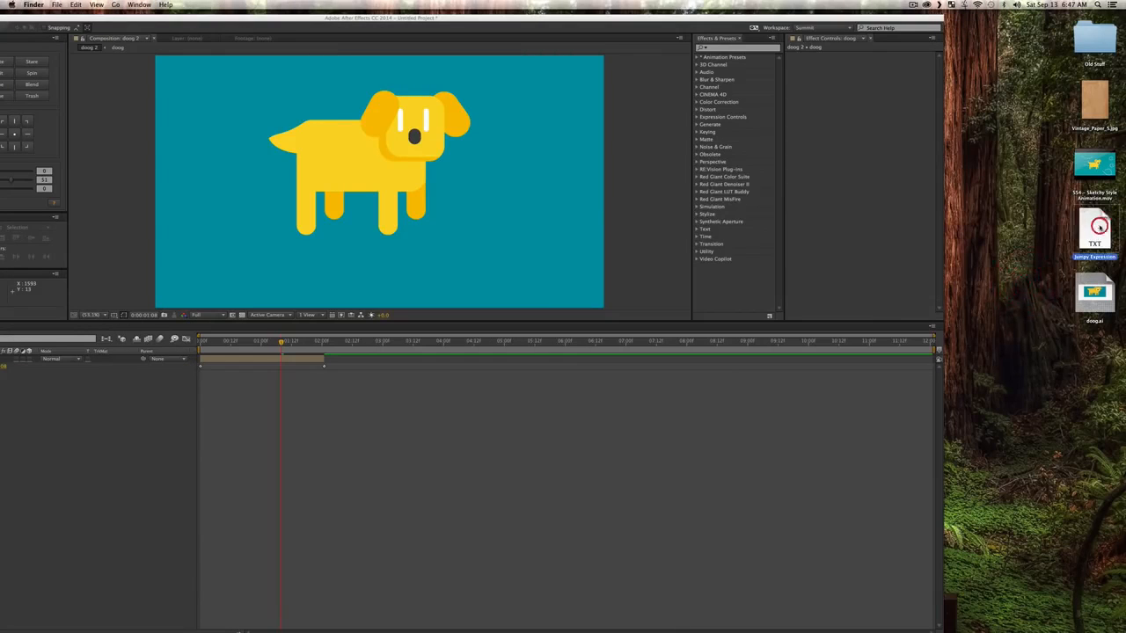
pyautogui.press('space')
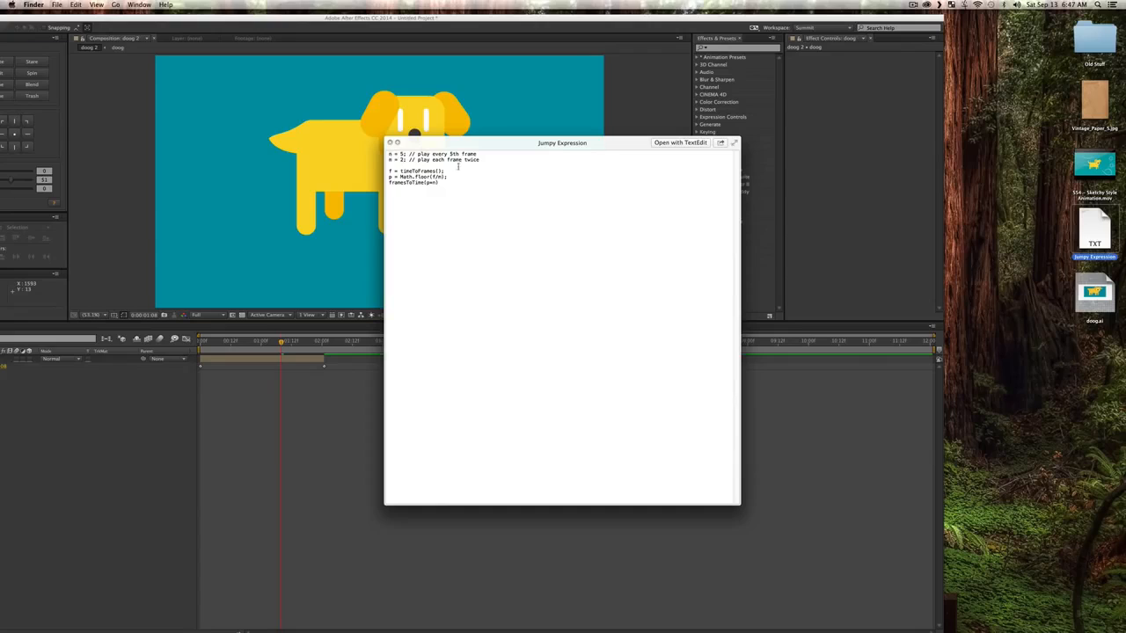
# Step: Copy the entire Jumpy Expression code, close the file preview and return to the full After Effects window
pyautogui.moveTo(454, 185); pyautogui.dragTo(295, 144)
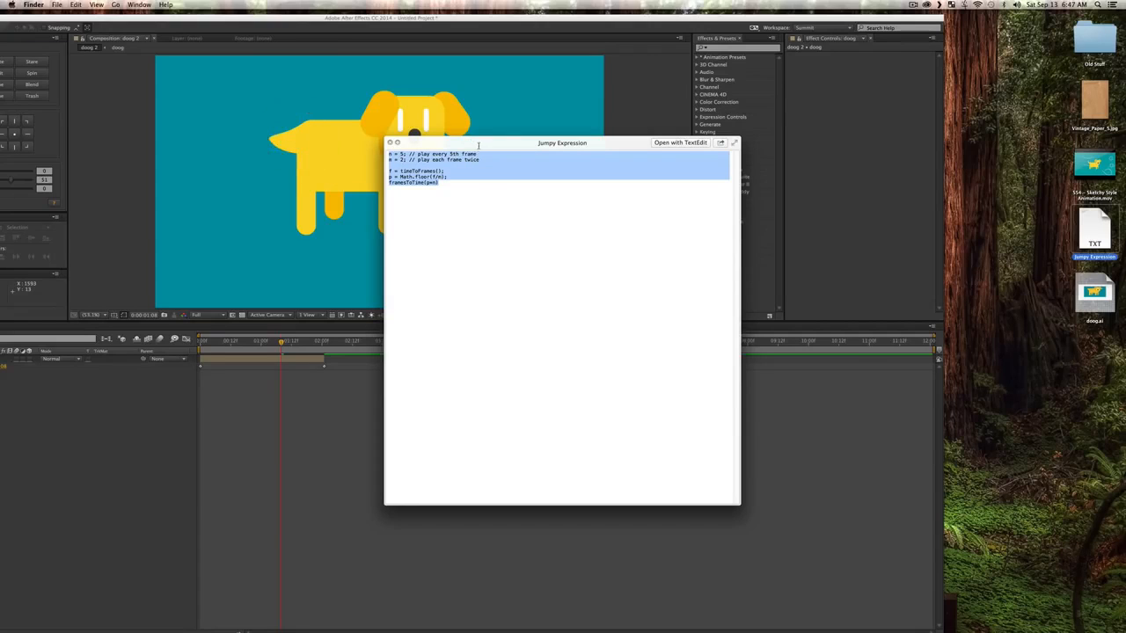
pyautogui.press('super+c')
pyautogui.click(389, 143)
pyautogui.doubleClick(568, 15)
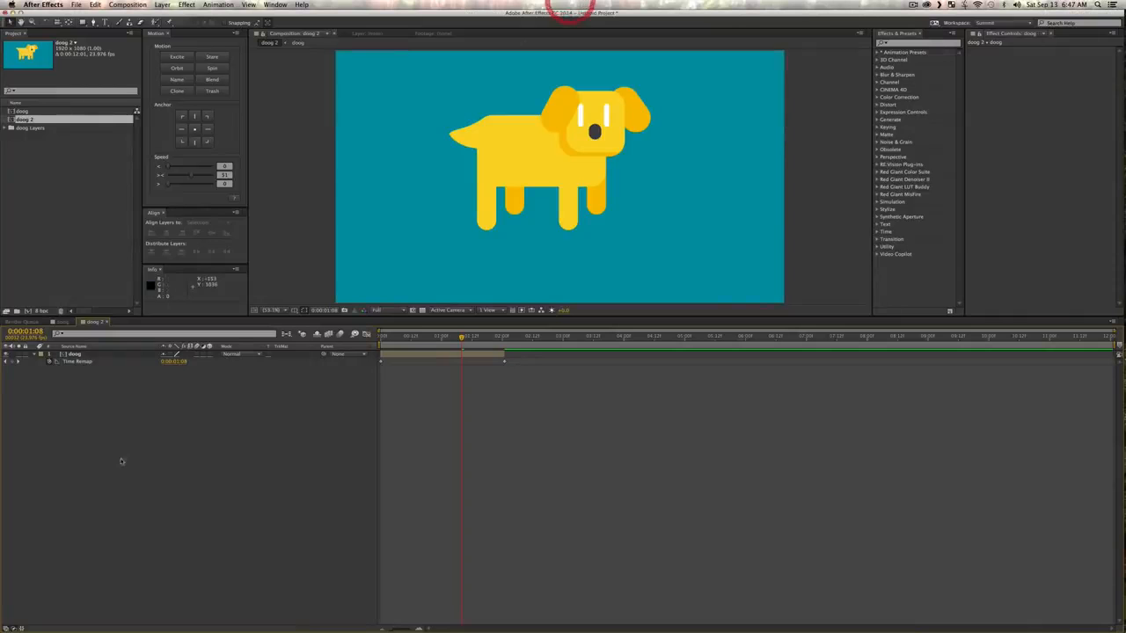
# Step: Add the copied Jumpy Expression to the doog layer's Time Remap property and enlarge the expression field to show every line
pyautogui.click(100, 386)
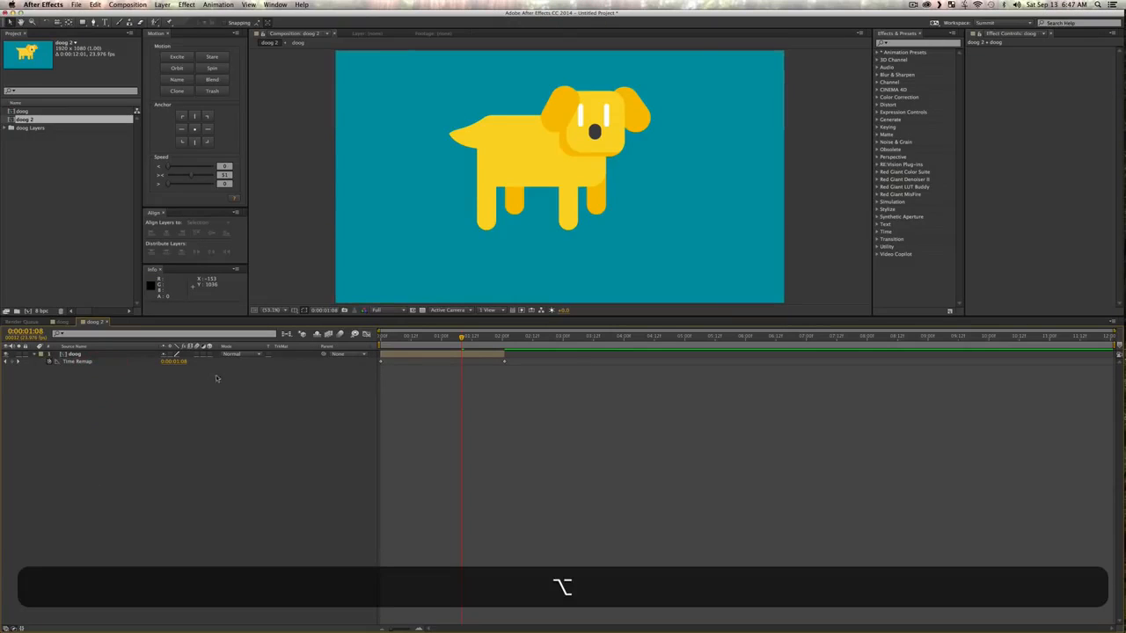
pyautogui.keyDown('alt'); pyautogui.click(50, 363); pyautogui.keyUp('alt')
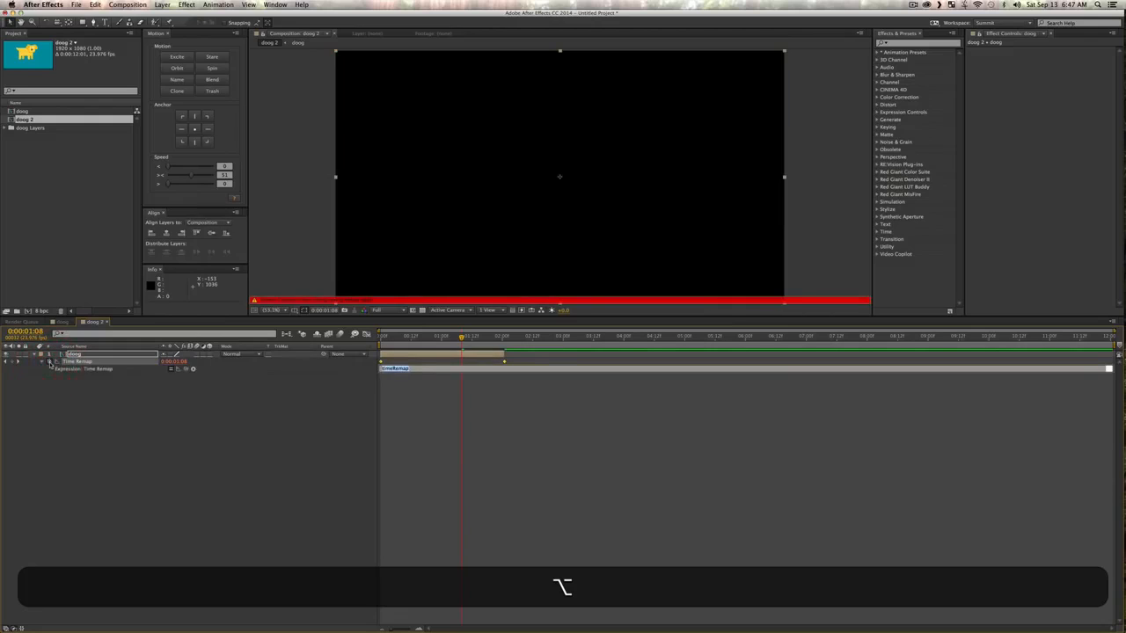
pyautogui.press('super+v')
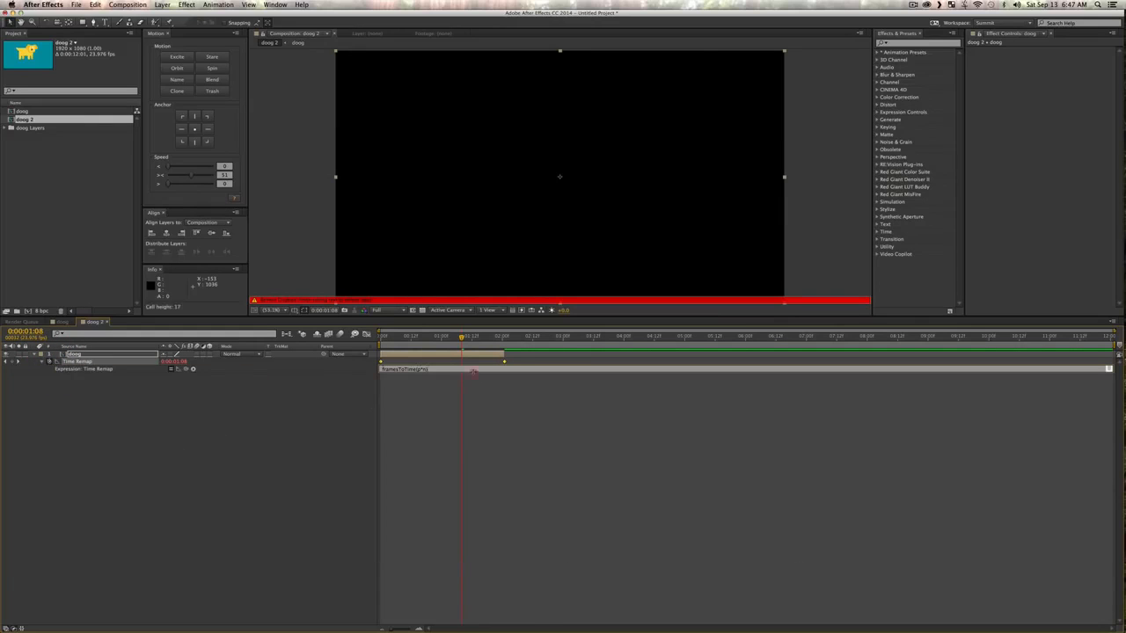
pyautogui.moveTo(473, 371); pyautogui.dragTo(472, 425)
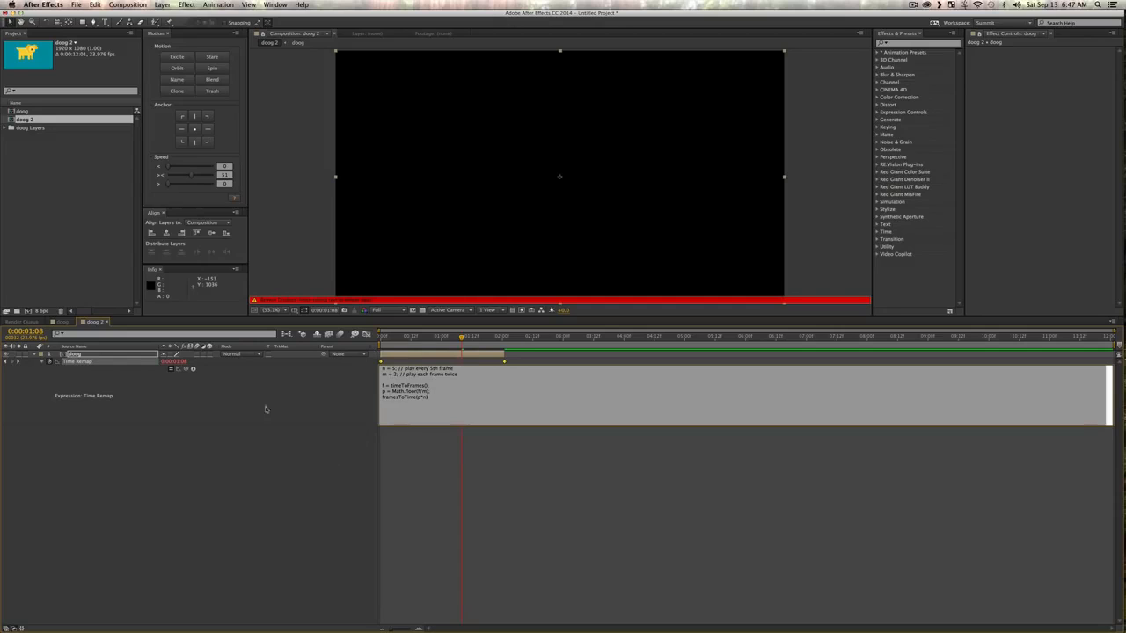
pyautogui.click(267, 509)
# Step: Scrub and play doog 2 from the start to examine the stepped, jumpy motion
pyautogui.moveTo(446, 339); pyautogui.dragTo(391, 337)
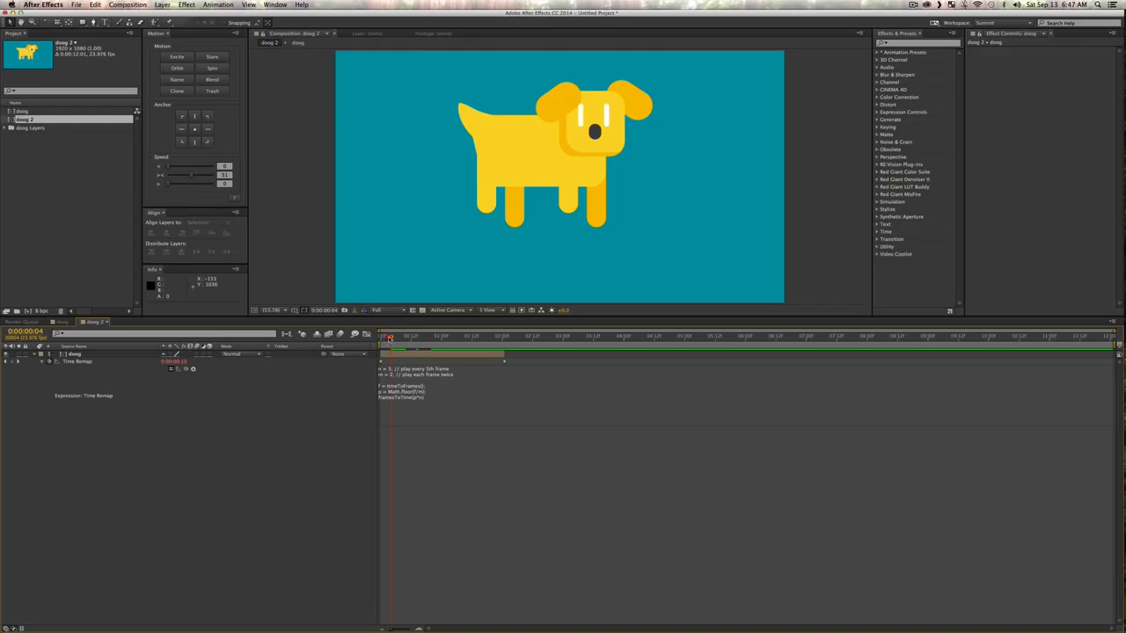
pyautogui.moveTo(390, 339); pyautogui.dragTo(339, 346)
pyautogui.press('space')
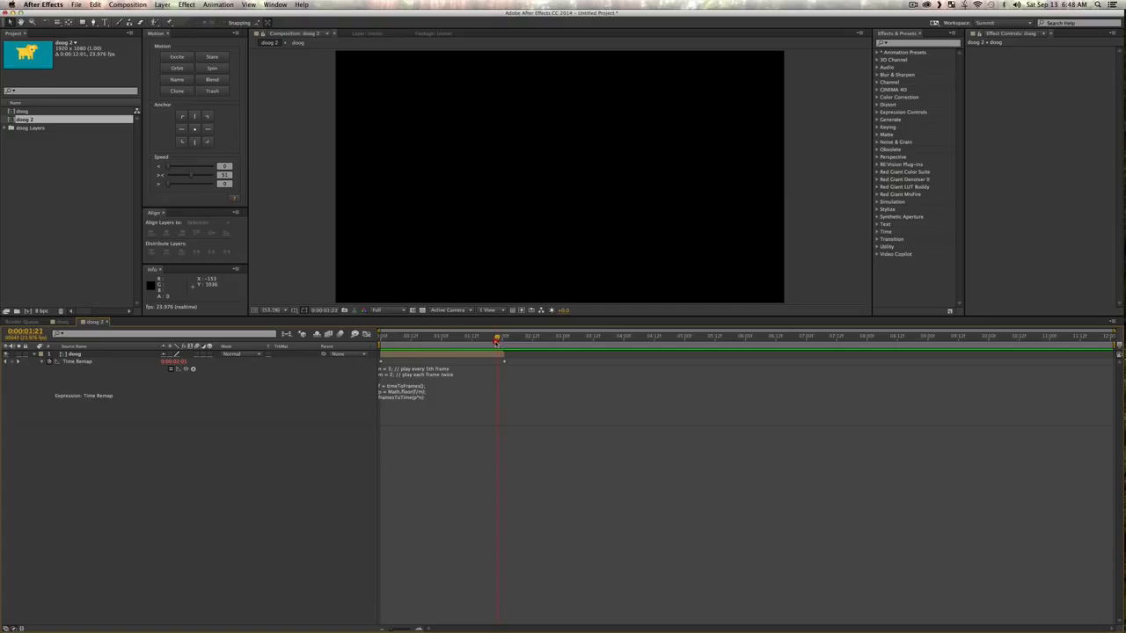
pyautogui.moveTo(431, 346); pyautogui.dragTo(429, 347)
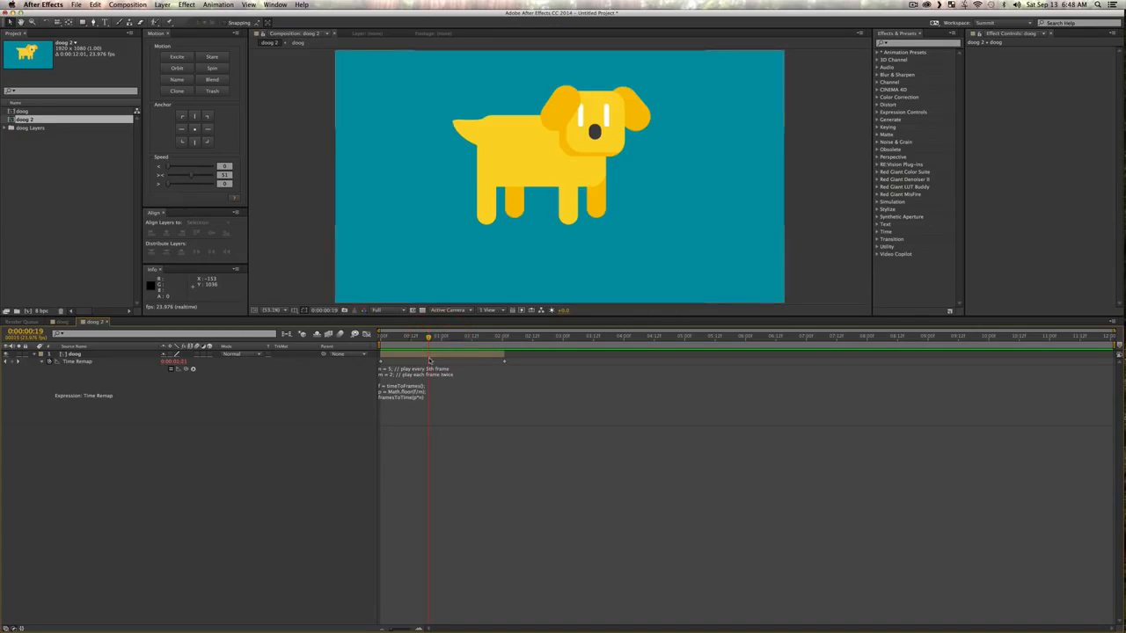
# Step: End the doog 2 work area at 0:00:00:19 and preview the jumpy loop inside it
pyautogui.press('n')
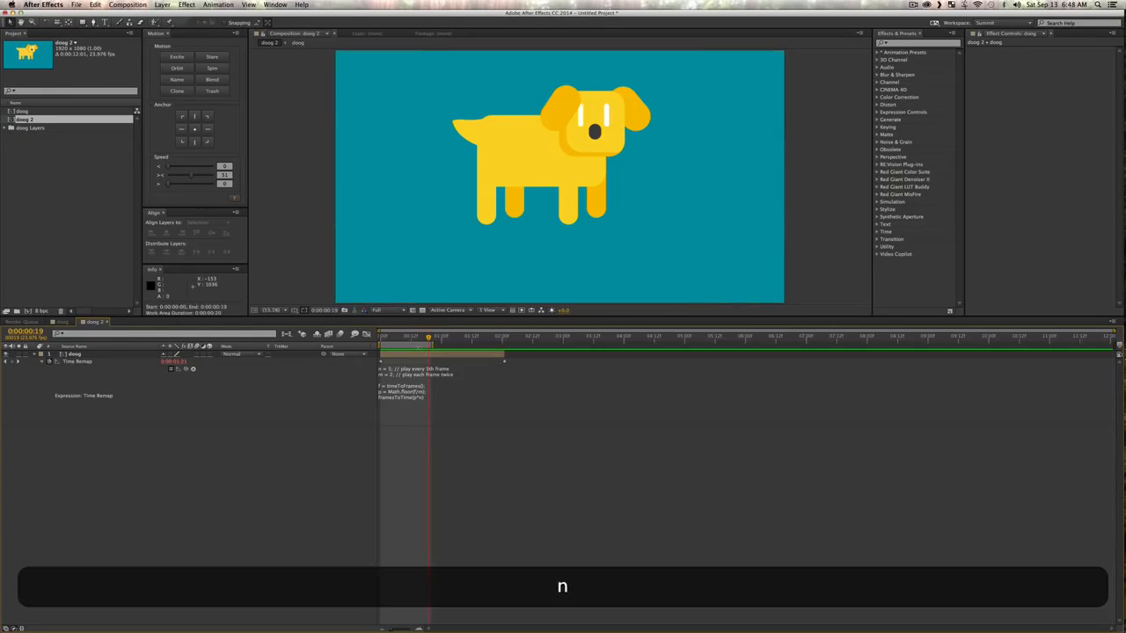
pyautogui.press('KP_0')
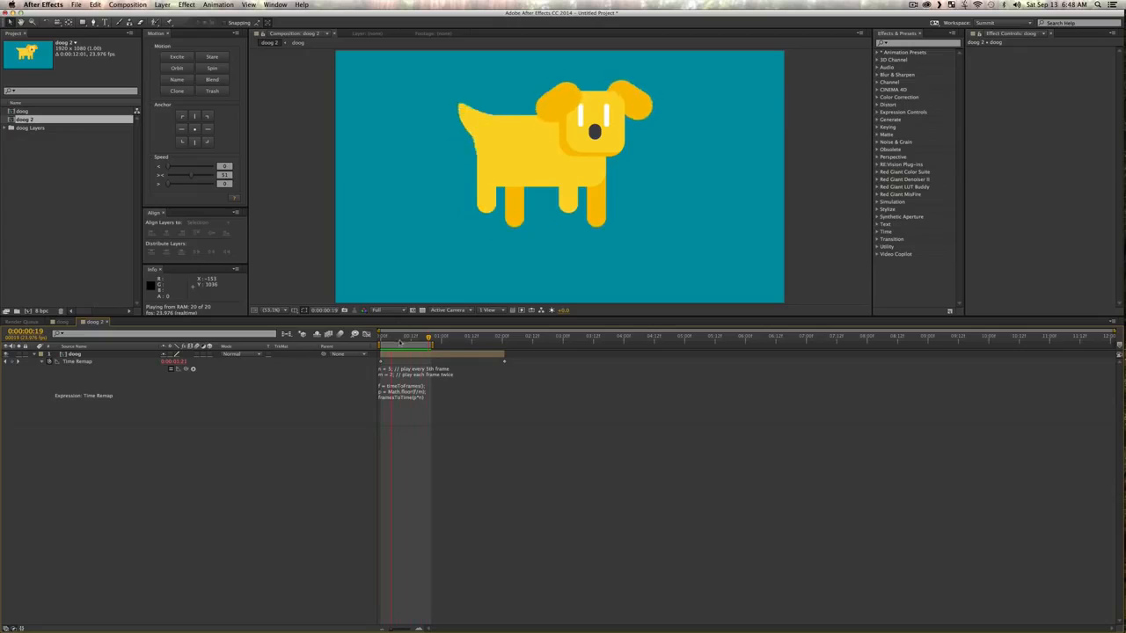
pyautogui.press('space')
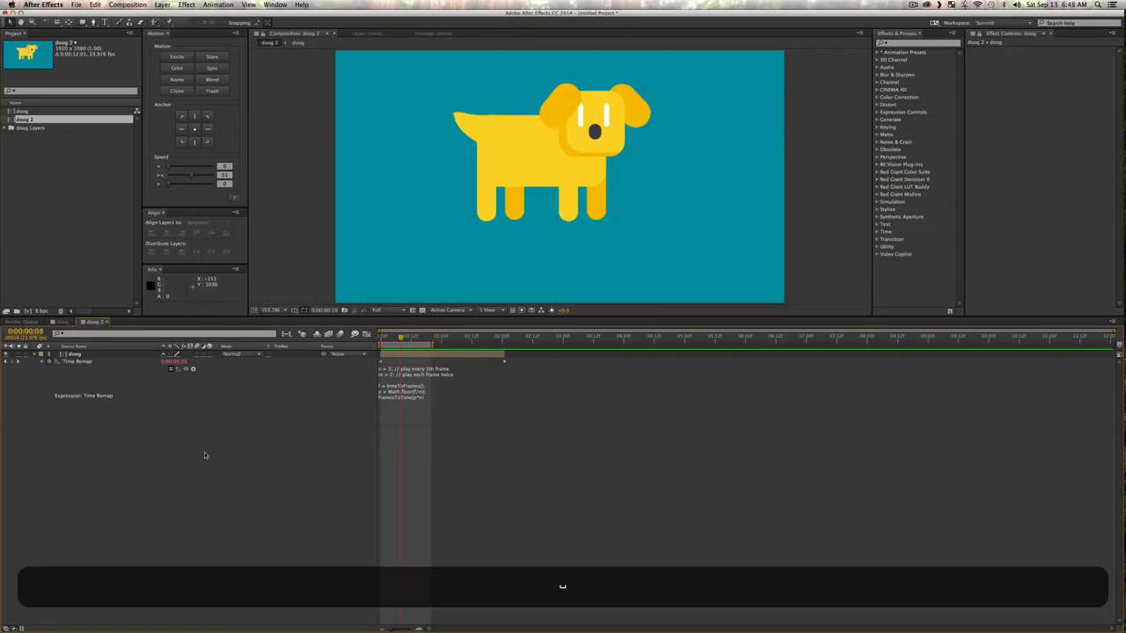
pyautogui.click(205, 455)
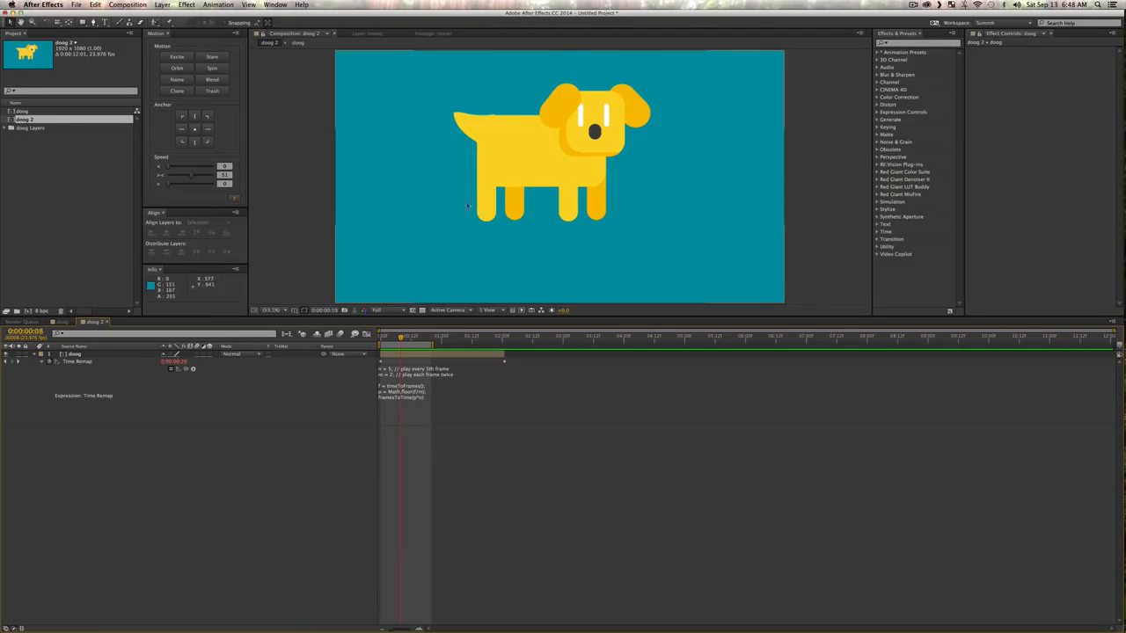
# Step: Add an adjustment layer above the doog layer in doog 2 and rename it Sketchy
pyautogui.click(84, 363)
pyautogui.press('v')
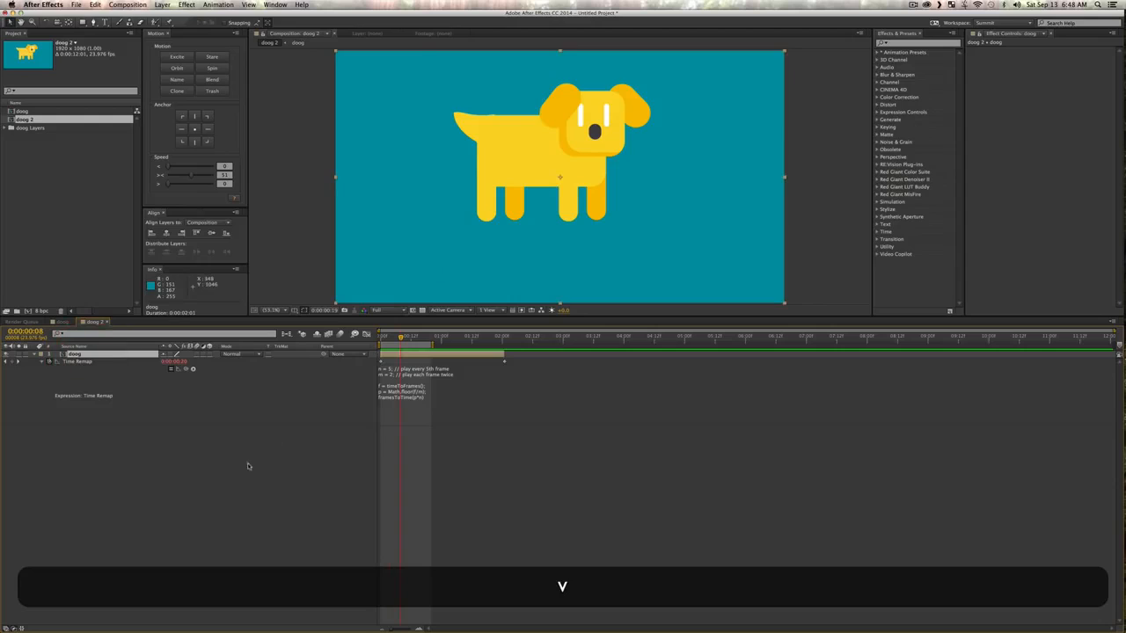
pyautogui.click(247, 466)
pyautogui.rightClick(129, 448)
pyautogui.moveTo(202, 451)
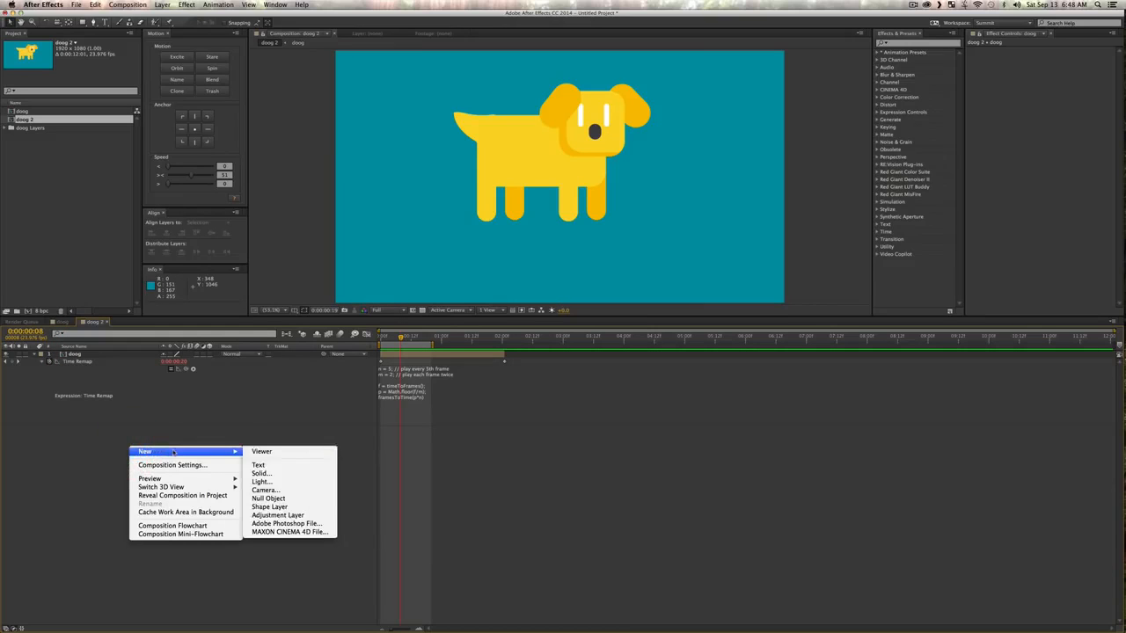
pyautogui.click(307, 518)
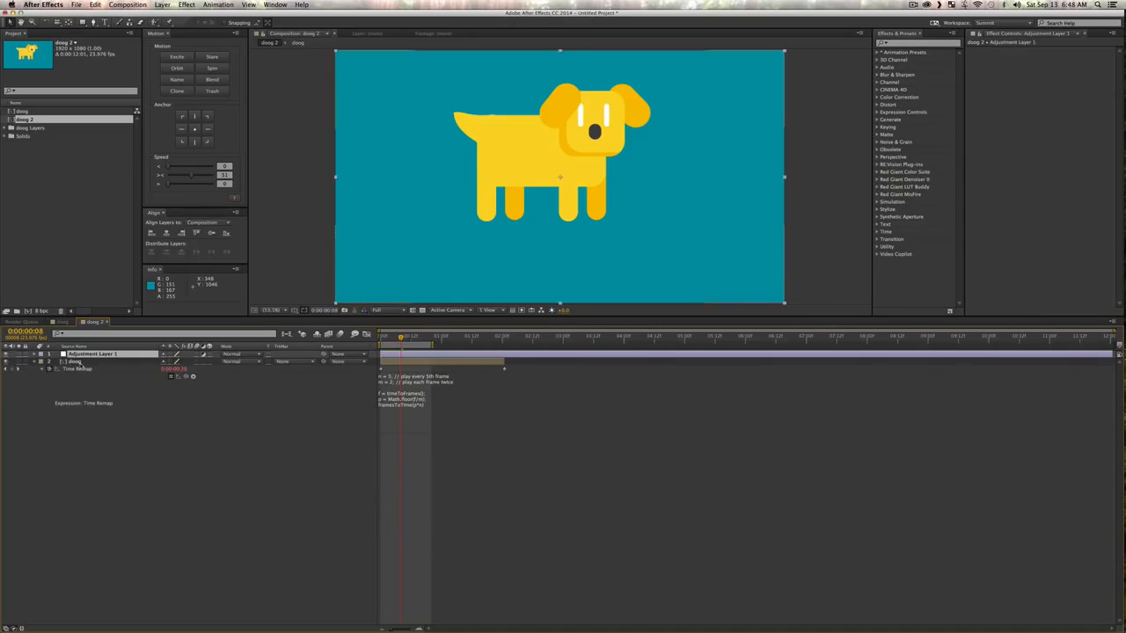
pyautogui.press('Return')
pyautogui.write('S')
pyautogui.press('BackSpace')
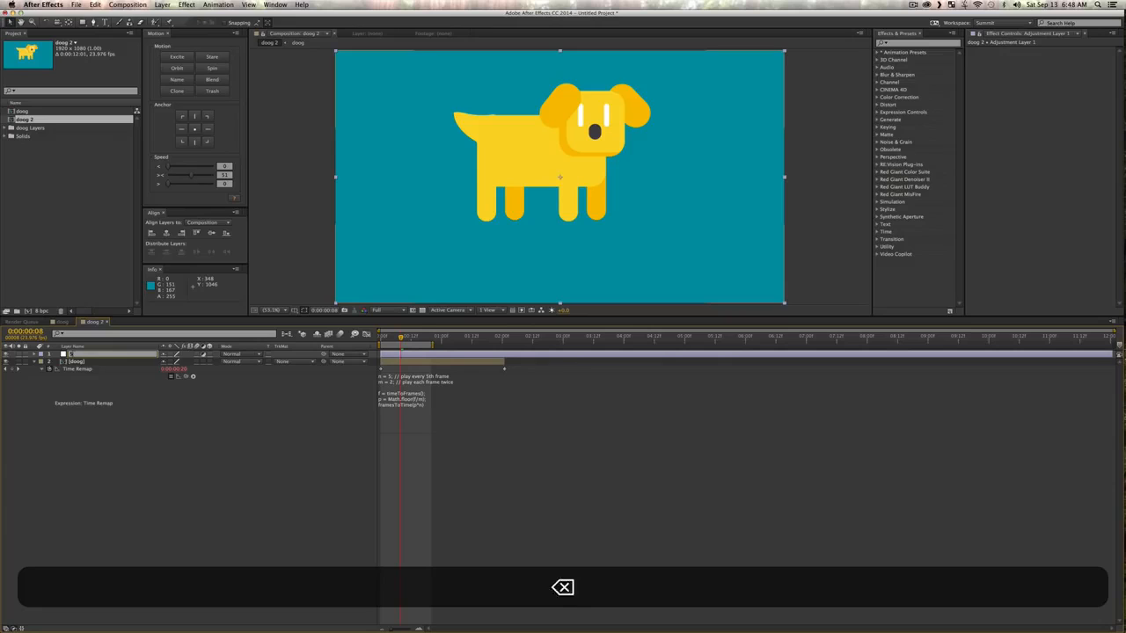
pyautogui.write('Sketchy')
pyautogui.press('Return')
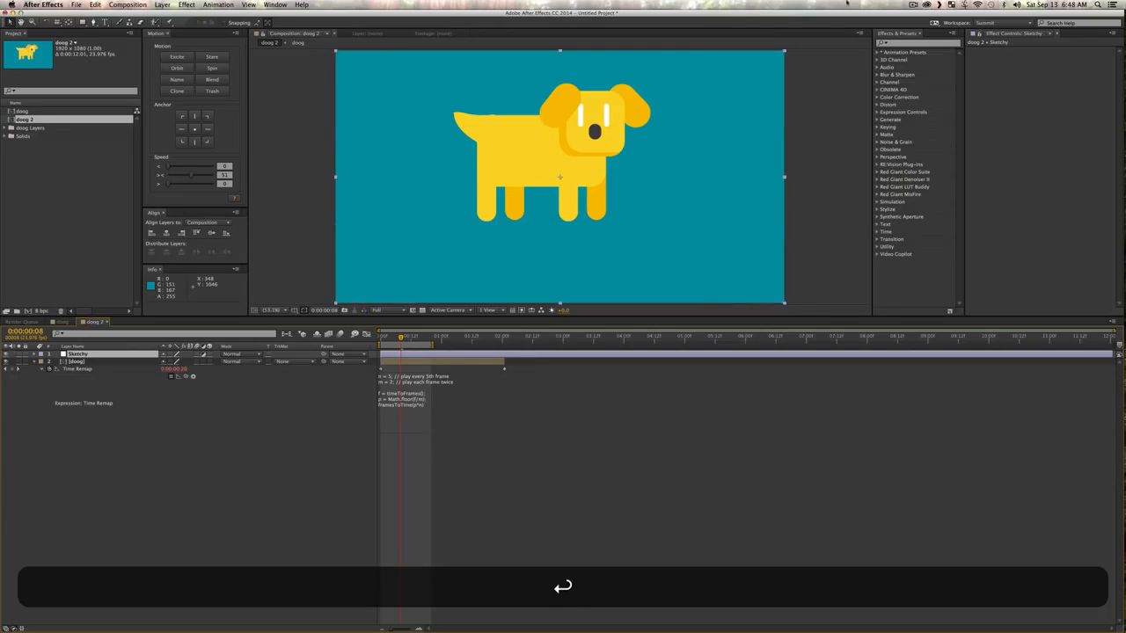
# Step: Apply Turbulent Displace to the Sketchy layer, raising its Complexity and reducing its Size to 8
pyautogui.click(908, 43)
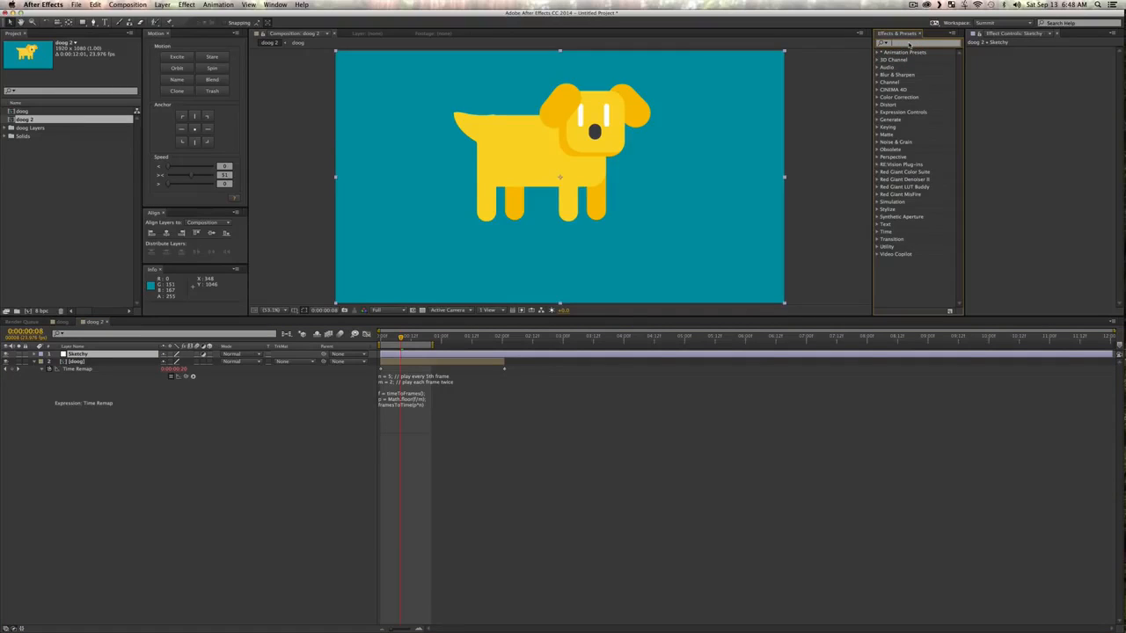
pyautogui.write('turb')
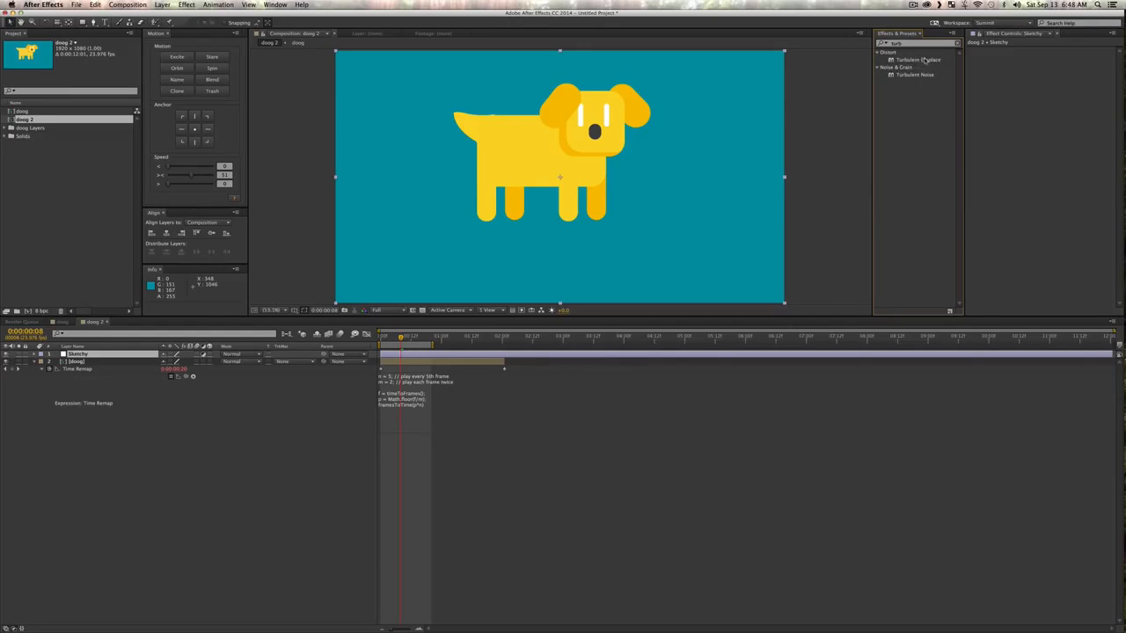
pyautogui.moveTo(924, 60); pyautogui.dragTo(424, 270)
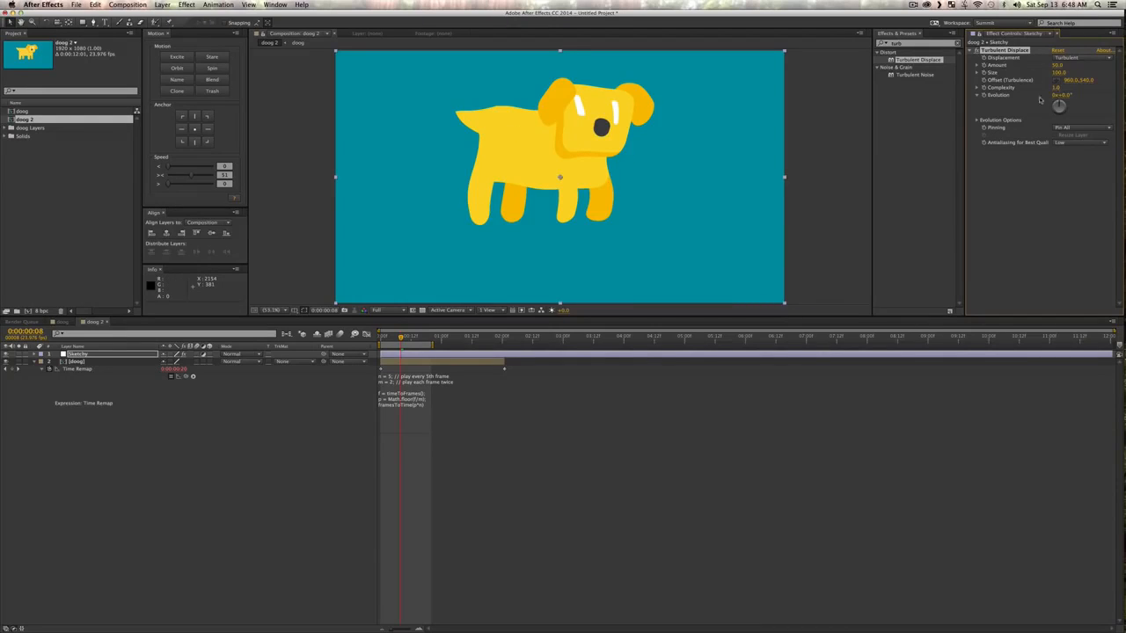
pyautogui.moveTo(1057, 90); pyautogui.dragTo(1124, 87)
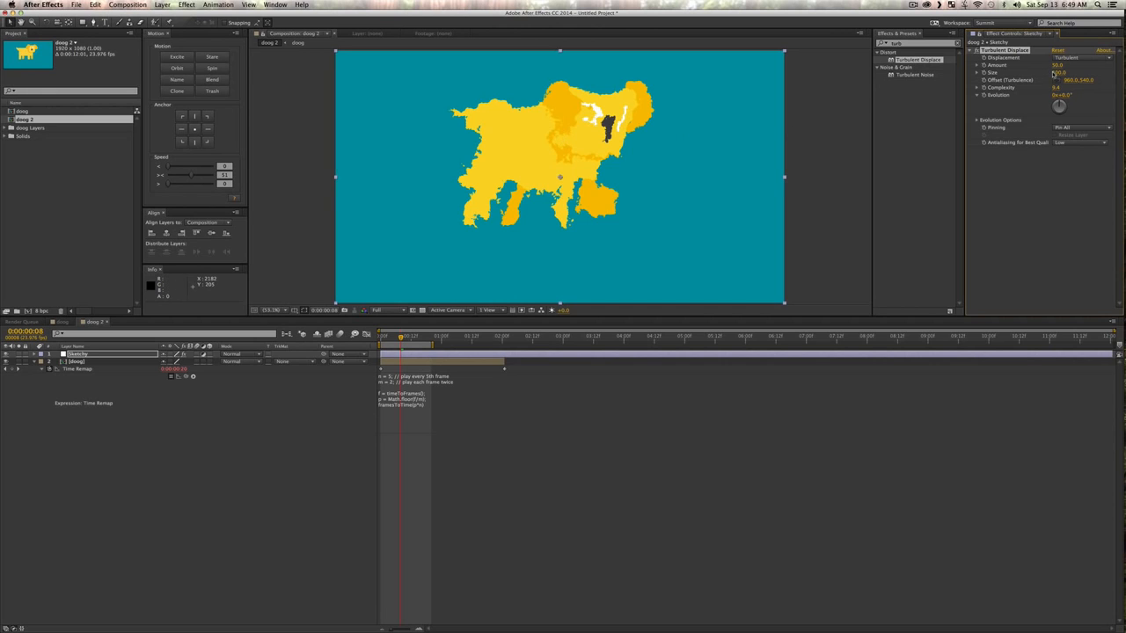
pyautogui.moveTo(1060, 75); pyautogui.dragTo(1024, 77)
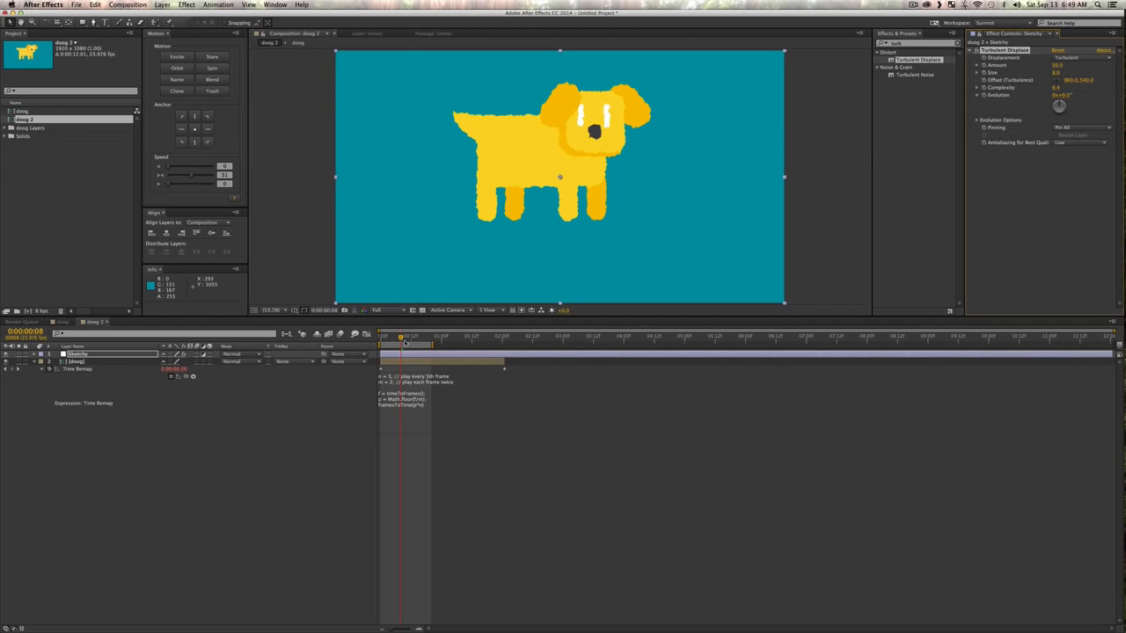
# Step: Refine Turbulent Displace against a close view of the dog's edges, setting Complexity to 8.7 and Size to 6
pyautogui.press('KP_0')
pyautogui.press('z')
pyautogui.moveTo(456, 98); pyautogui.dragTo(550, 166)
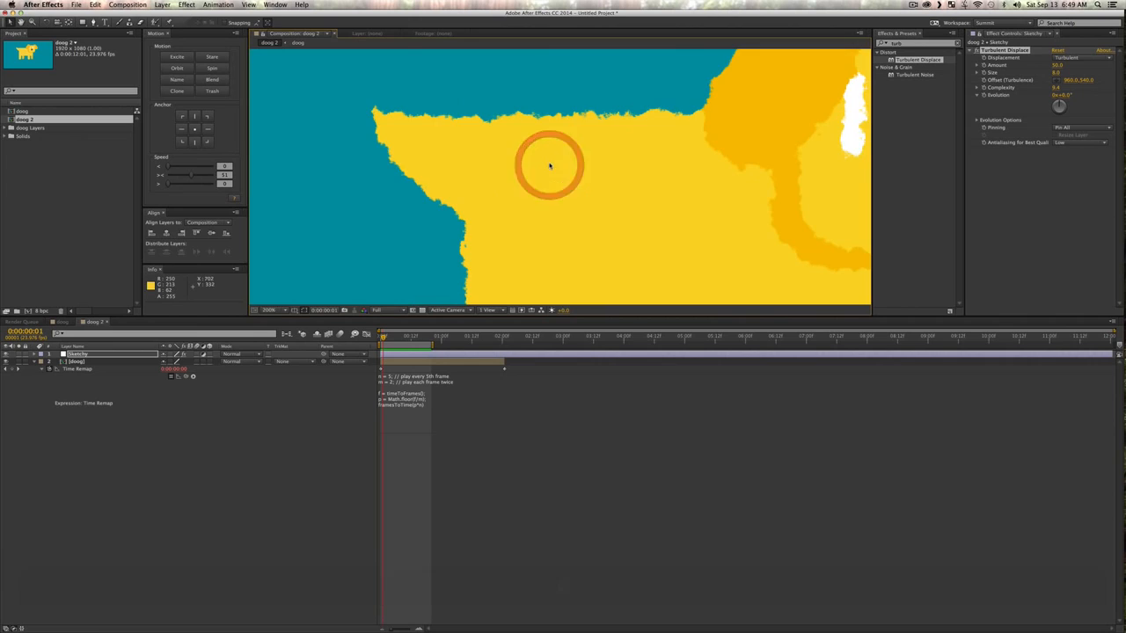
pyautogui.click(1075, 145)
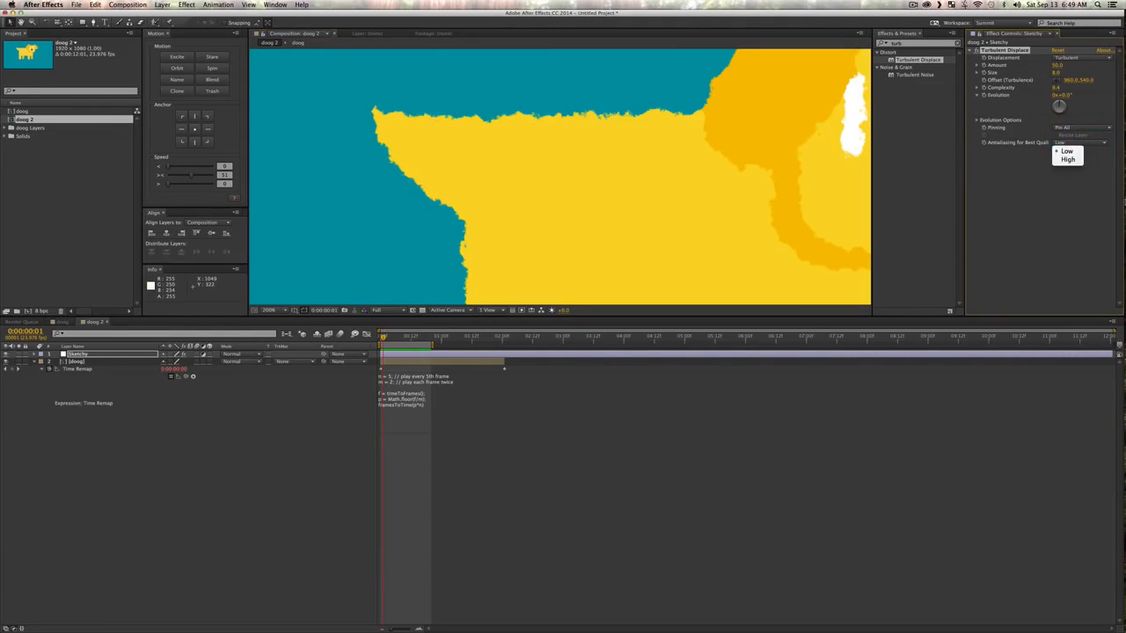
pyautogui.click(1087, 233)
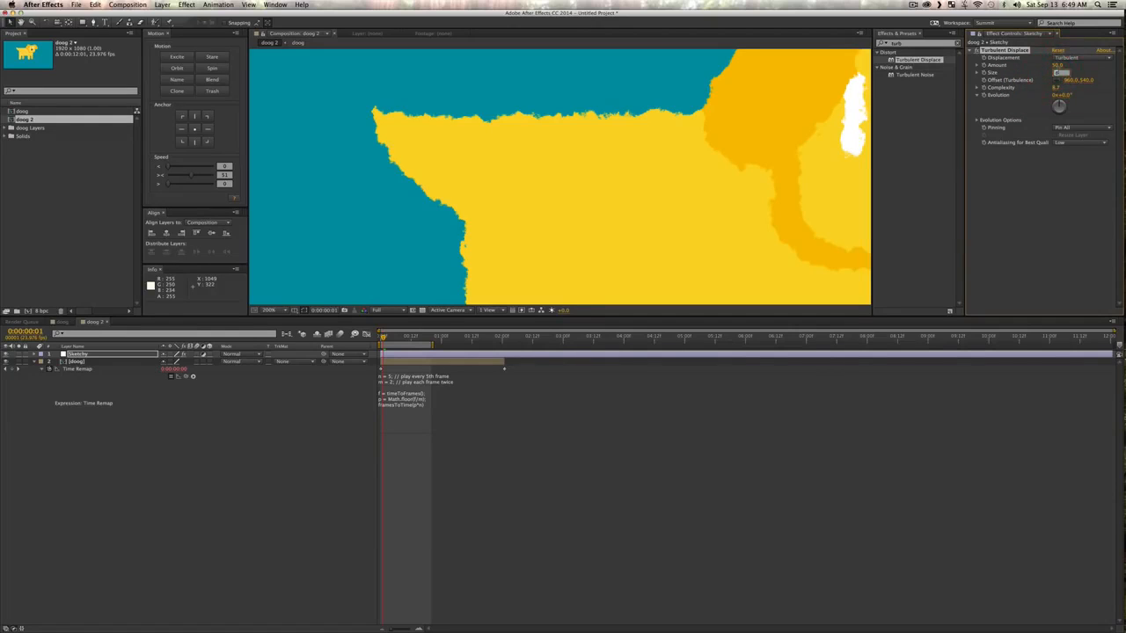
pyautogui.write('6')
pyautogui.press('Return')
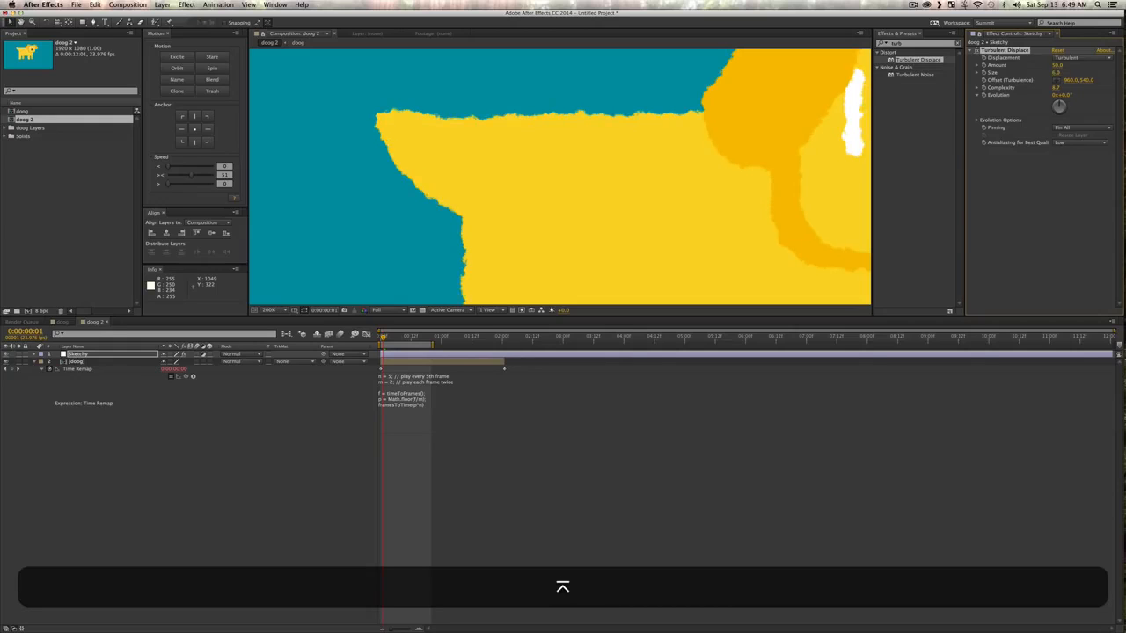
# Step: Examine the roughened outline on the whole dog and scrub through the first frames of the work area
pyautogui.press('v')
pyautogui.press('z')
pyautogui.keyDown('alt'); pyautogui.click(538, 249); pyautogui.keyUp('alt')
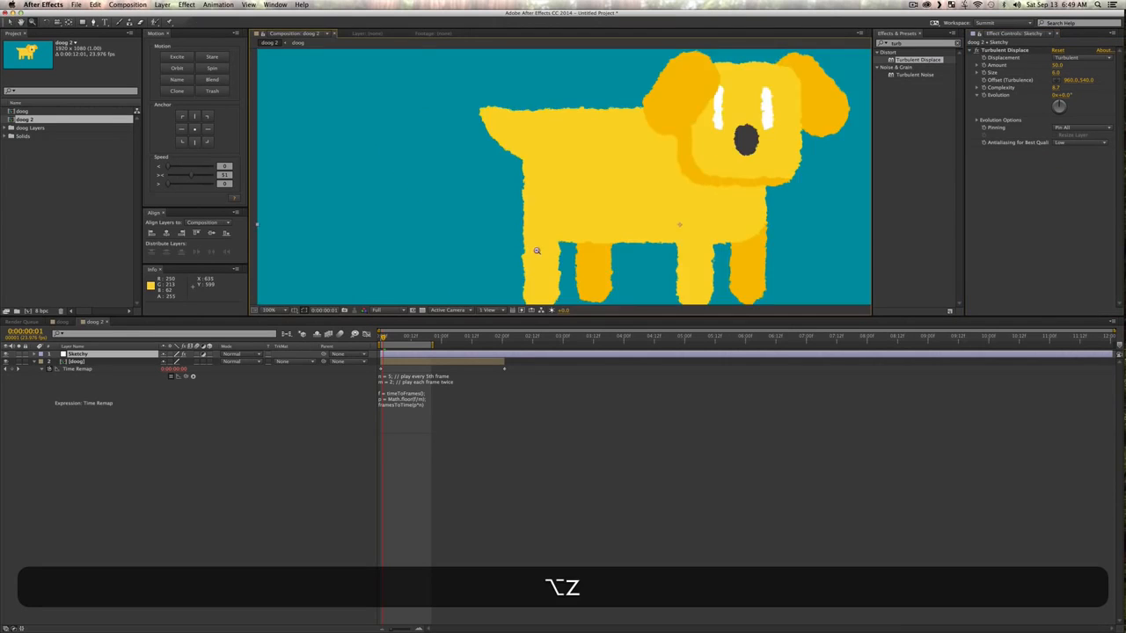
pyautogui.keyDown('alt'); pyautogui.click(537, 251); pyautogui.keyUp('alt')
pyautogui.press('space')
pyautogui.press('z')
pyautogui.moveTo(646, 179); pyautogui.dragTo(619, 124)
pyautogui.click(590, 142)
pyautogui.press('space')
pyautogui.press('v')
pyautogui.moveTo(383, 339)
pyautogui.mouseDown()
pyautogui.moveTo(427, 341)
pyautogui.moveTo(408, 343)
pyautogui.mouseUp()
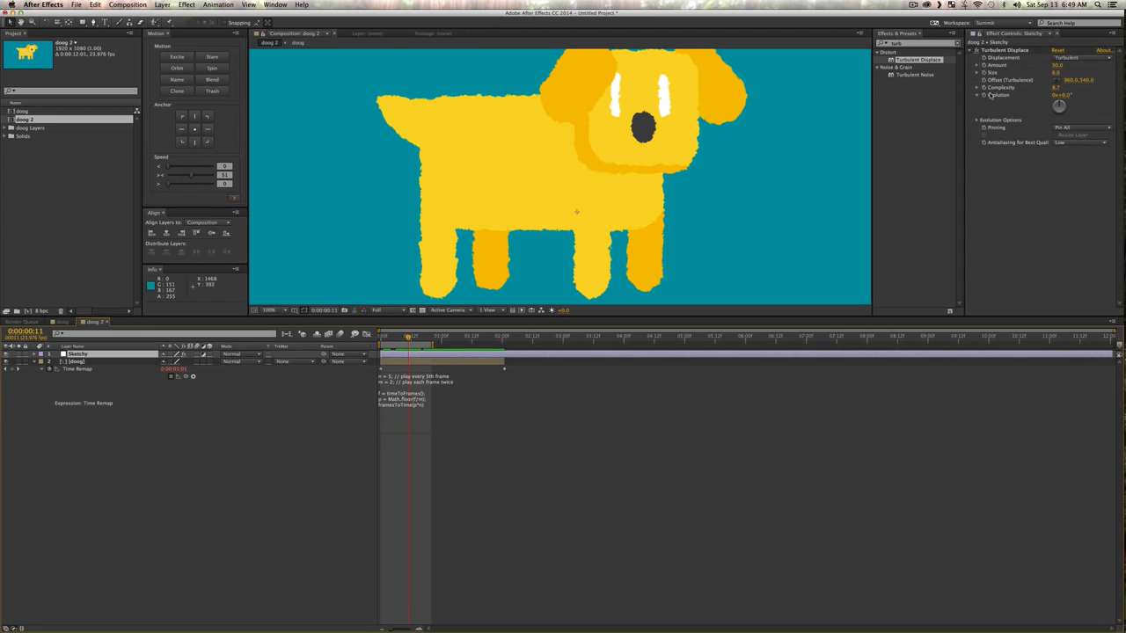
# Step: Add the expression time*150 to the Evolution property of Turbulent Displace on the Sketchy layer
pyautogui.press('alt')
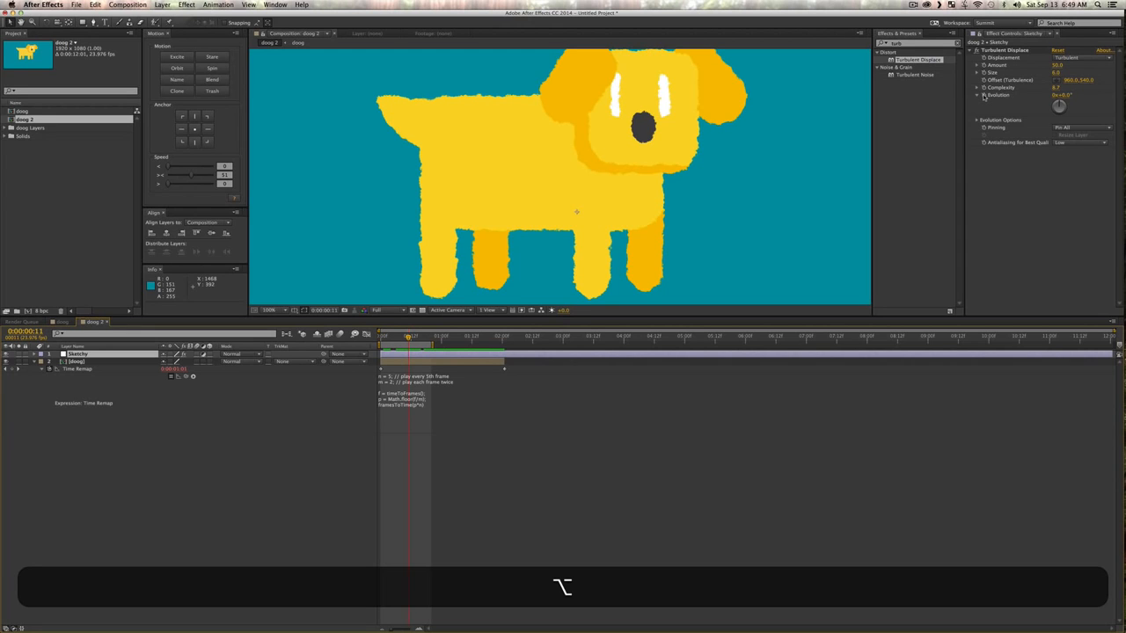
pyautogui.keyDown('alt'); pyautogui.click(983, 97); pyautogui.keyUp('alt')
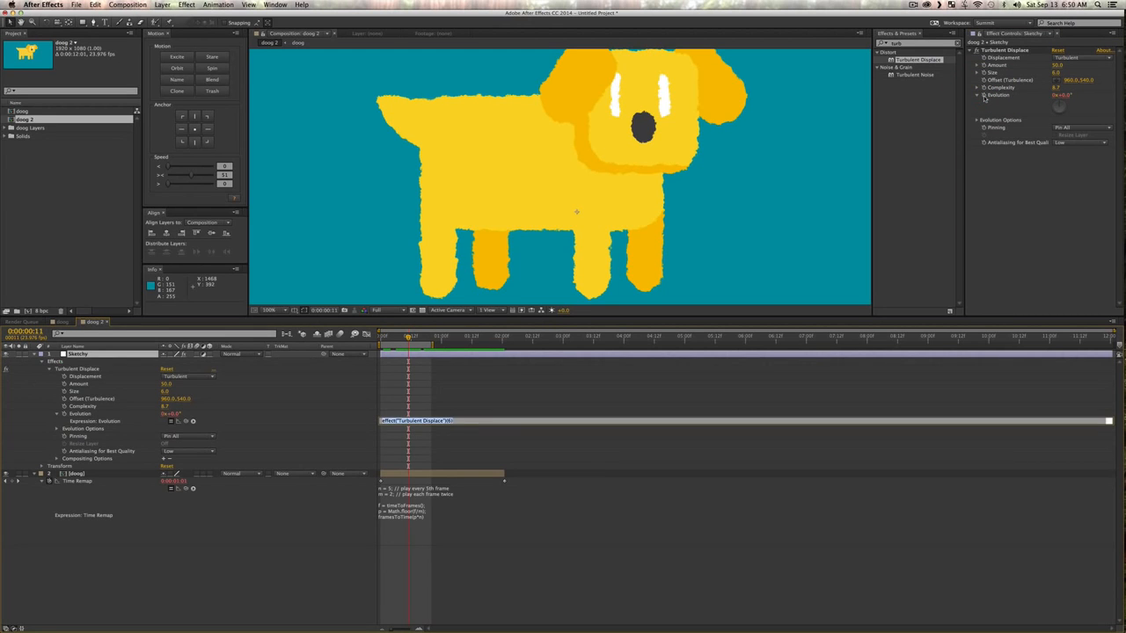
pyautogui.write('time')
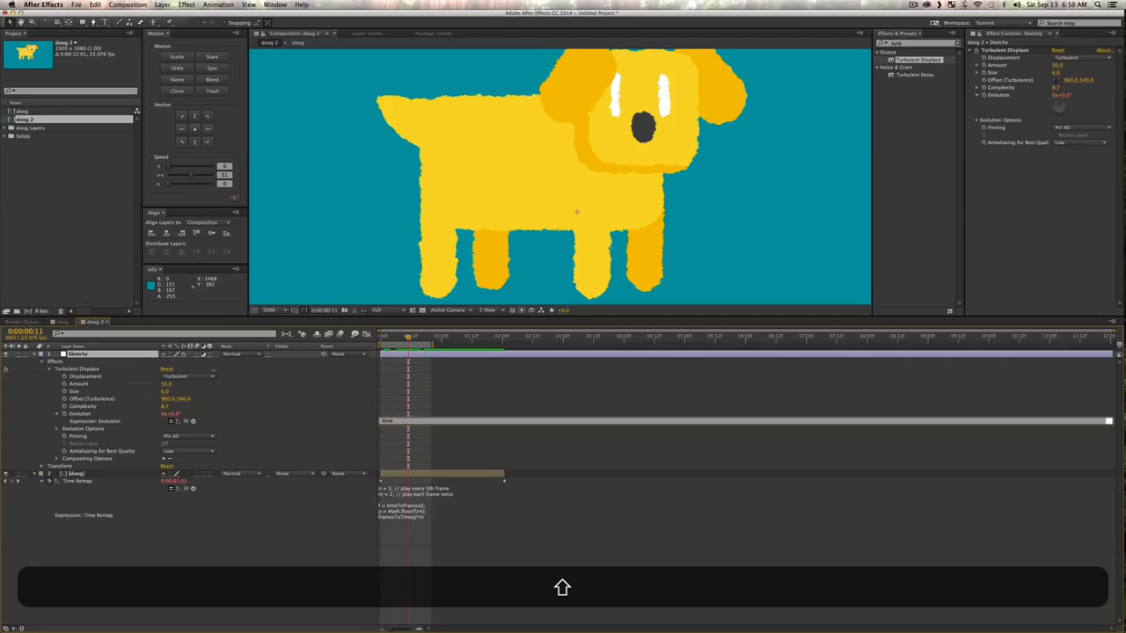
pyautogui.write('*150')
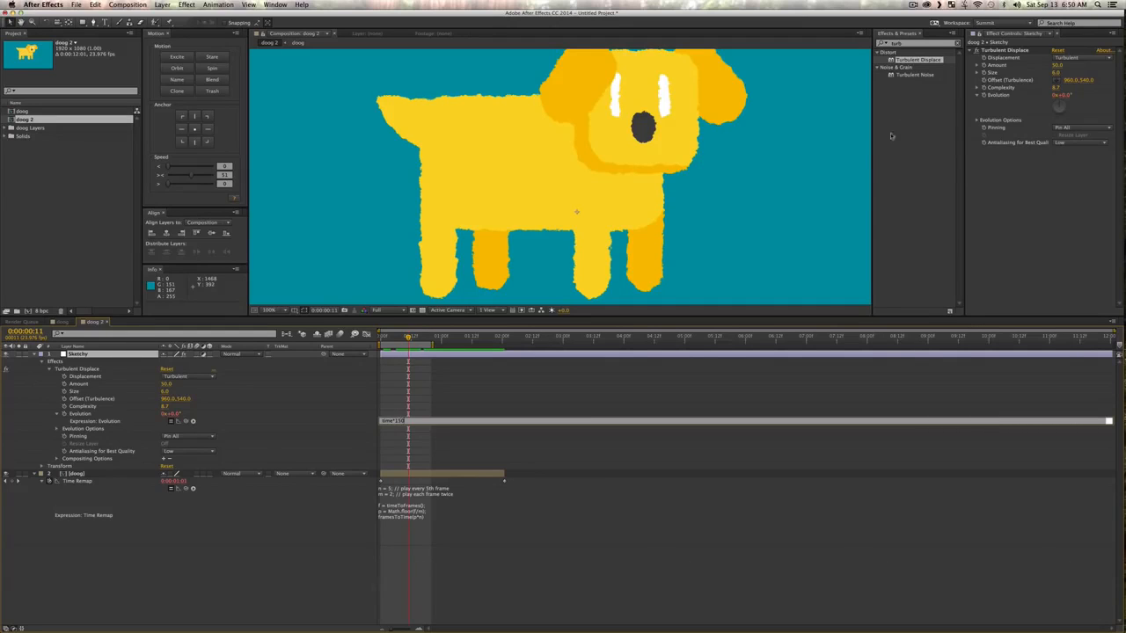
pyautogui.click(373, 550)
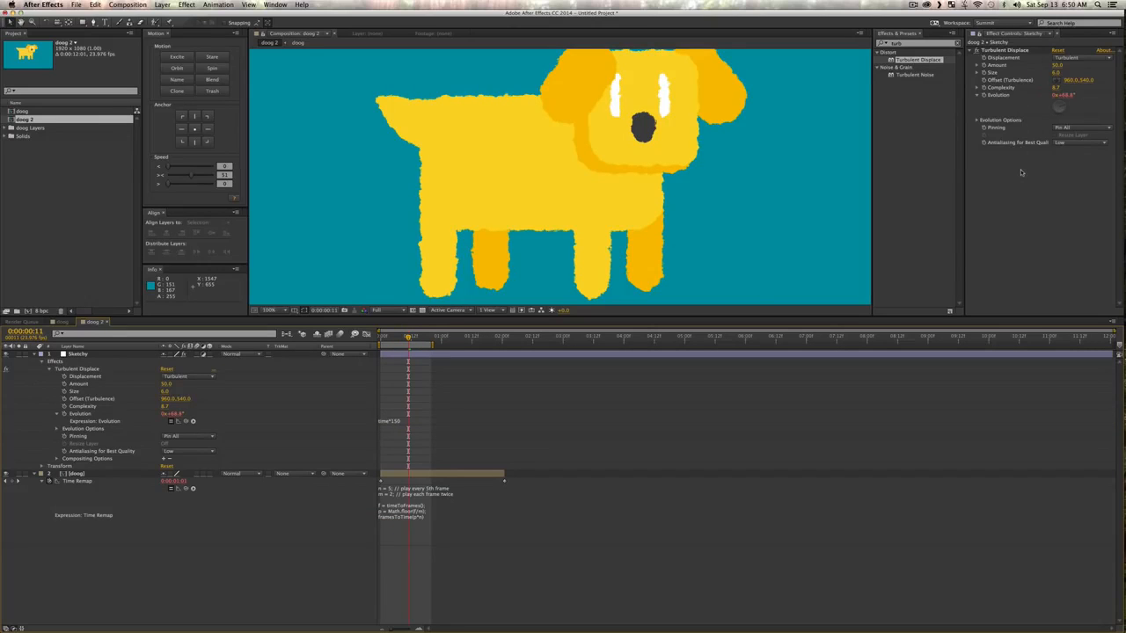
# Step: Preview the evolving displacement and examine the rough edges around the dog's legs in close-up
pyautogui.press('KP_0')
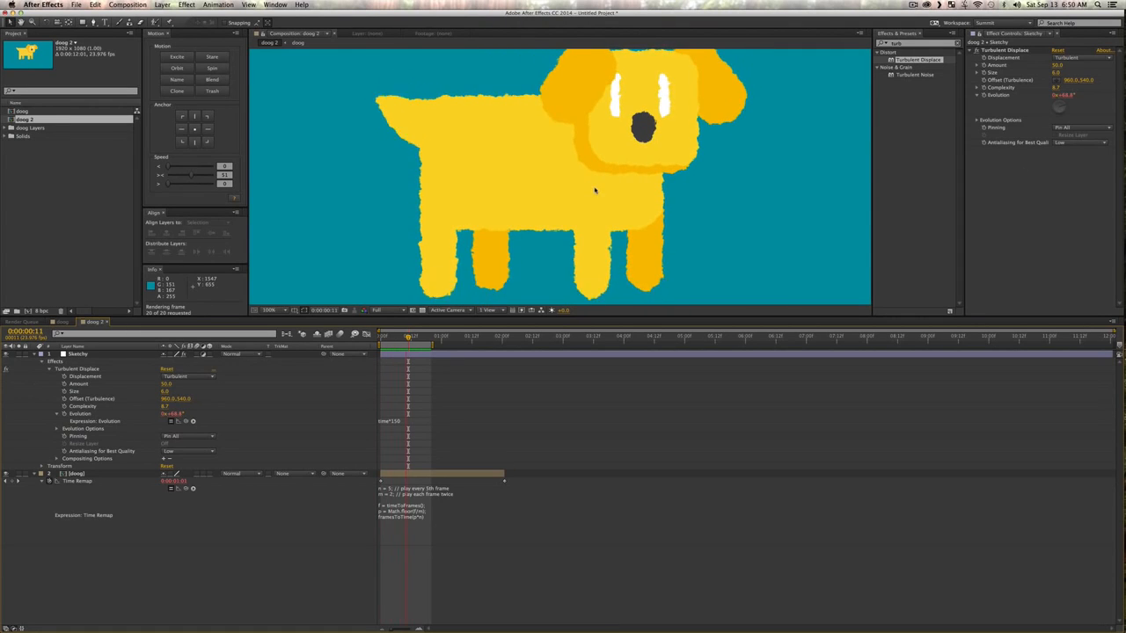
pyautogui.press('z')
pyautogui.click(525, 247)
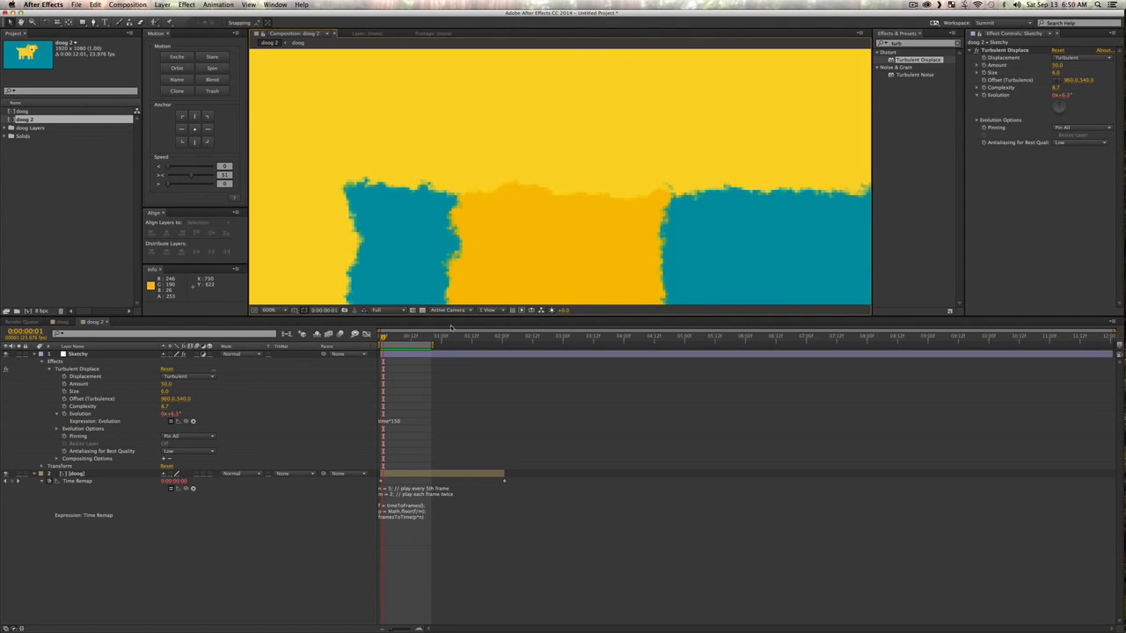
pyautogui.press('space')
pyautogui.press('space')
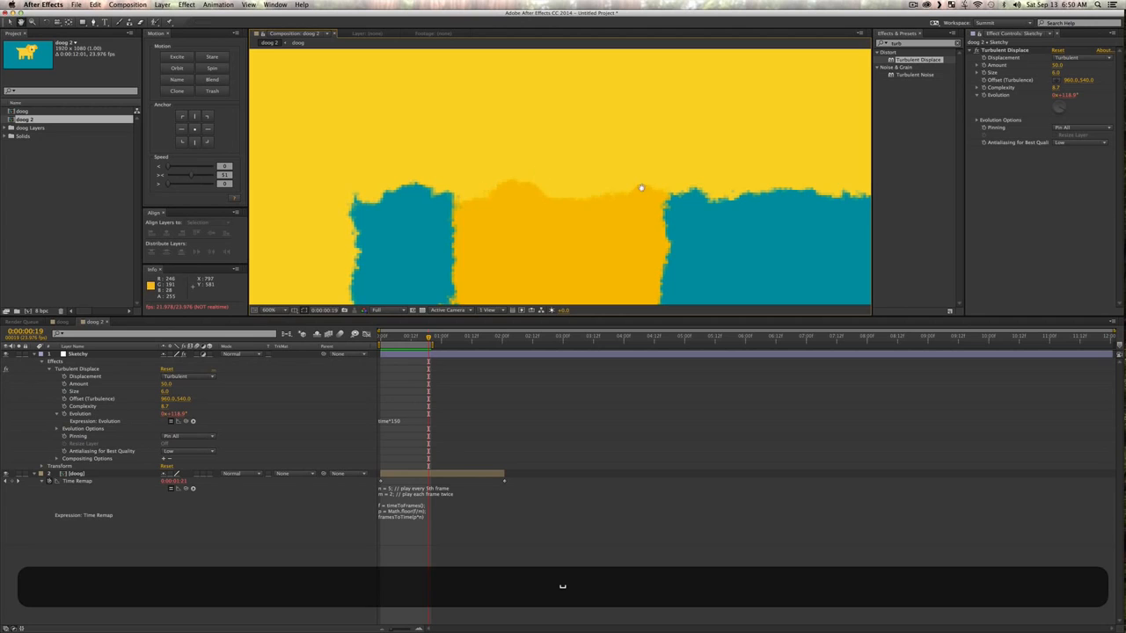
pyautogui.press('space')
pyautogui.hotkey('alt', 'z')
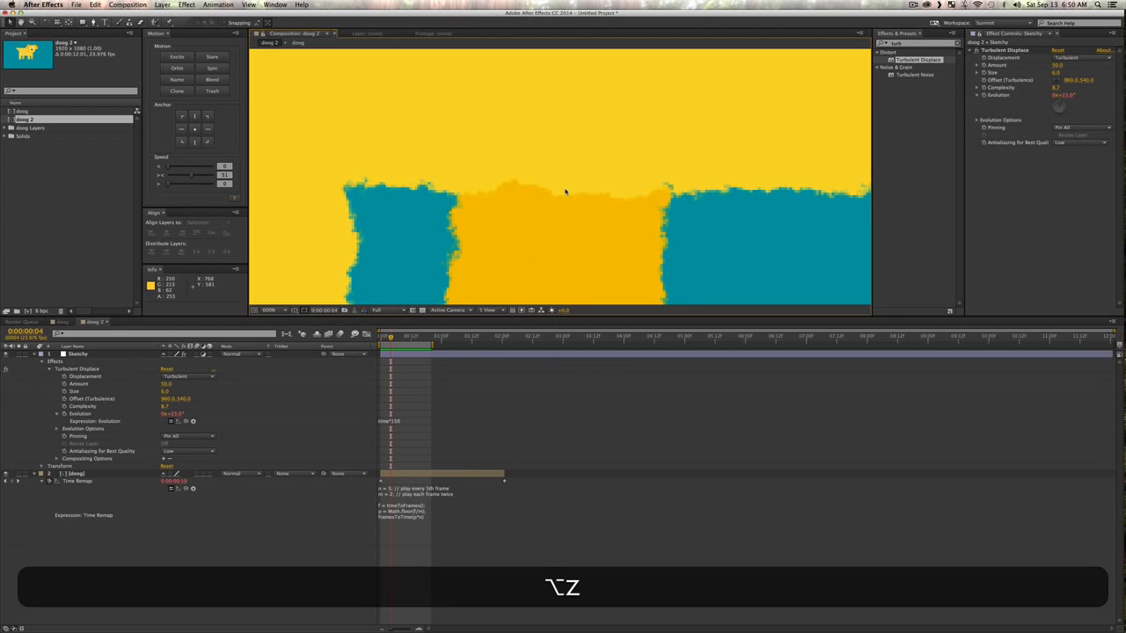
pyautogui.click(394, 341)
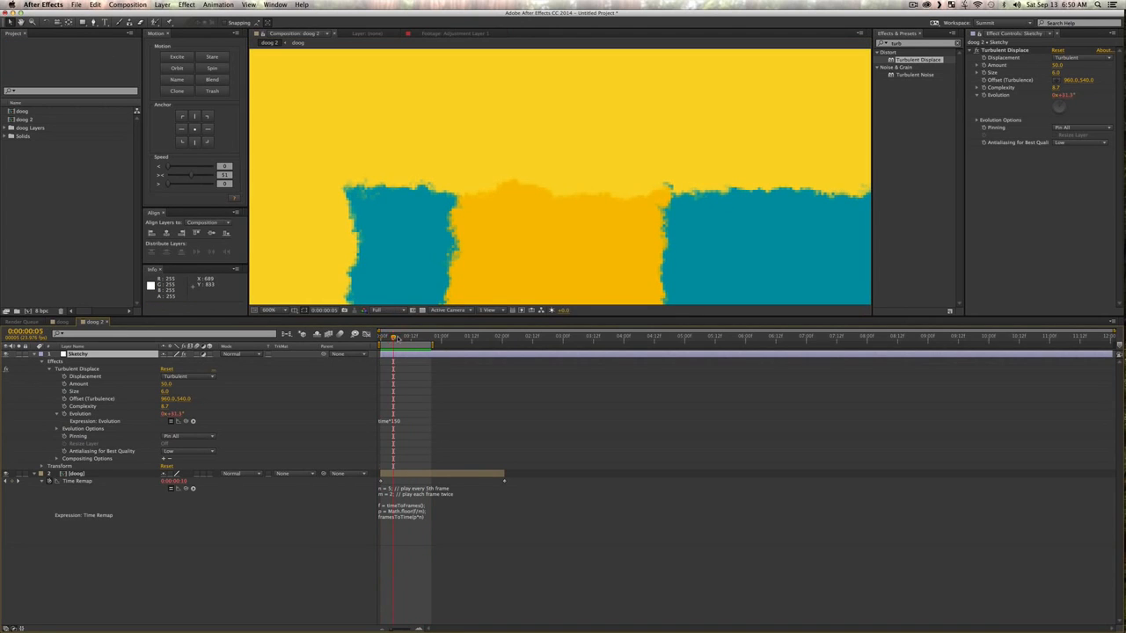
# Step: Show the full doog 2 frame and play the work area to check the dog's wobbling edges
pyautogui.hotkey('alt', 'z')
pyautogui.keyDown('alt'); pyautogui.click(563, 229); pyautogui.keyUp('alt')
pyautogui.keyDown('alt'); pyautogui.click(563, 229); pyautogui.keyUp('alt')
pyautogui.hotkey('alt', 'shift', '/')
pyautogui.hotkey('shift', 'v')
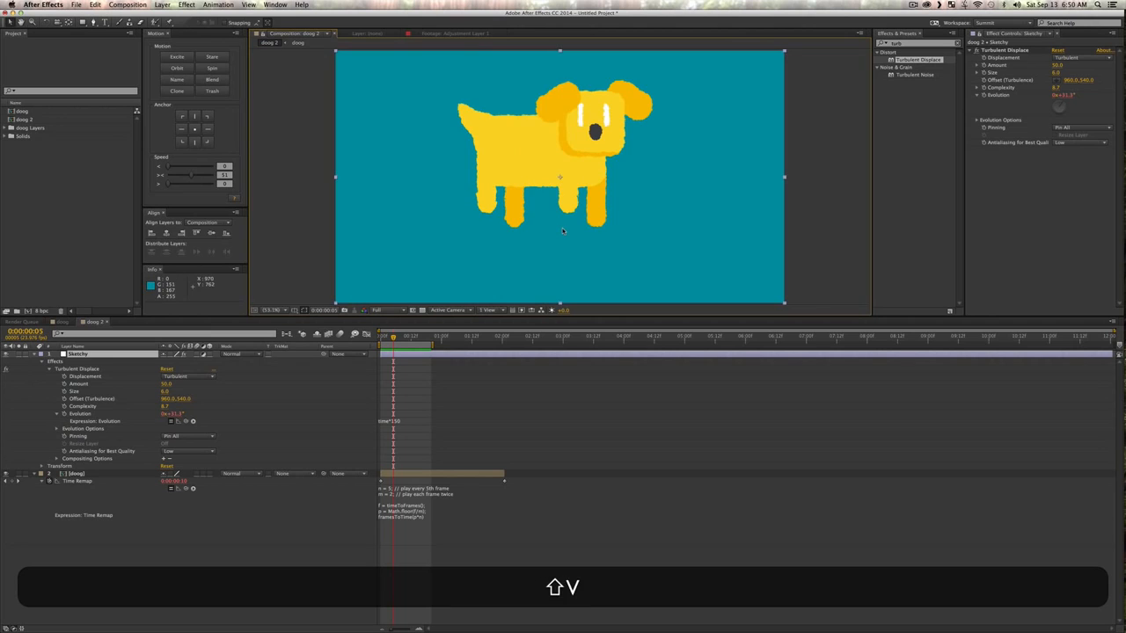
pyautogui.press('0')
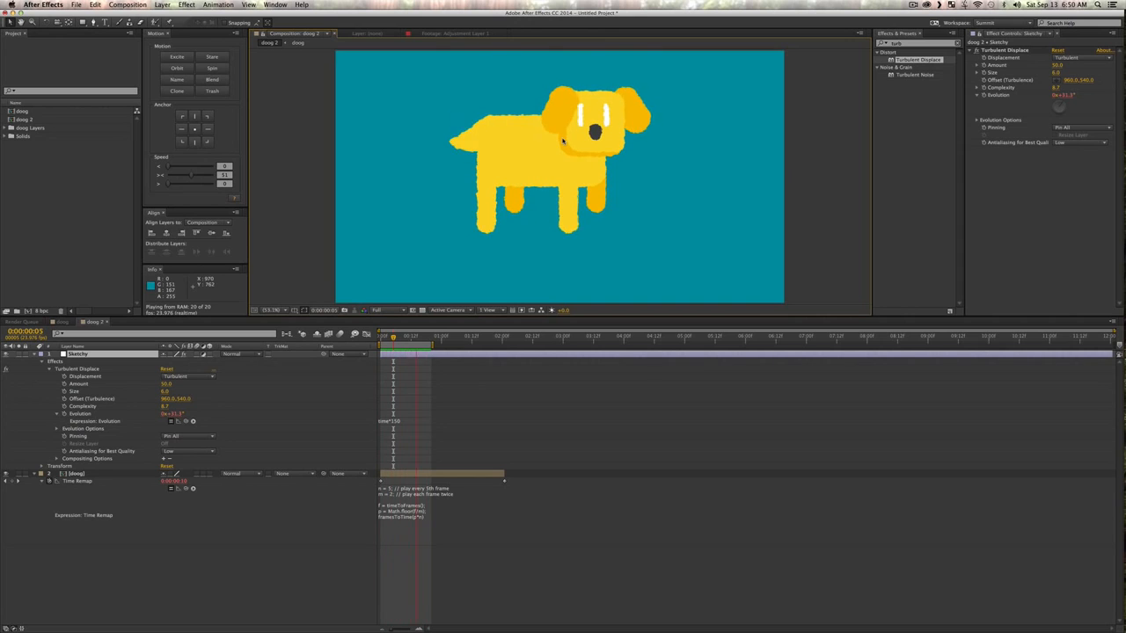
pyautogui.press('space')
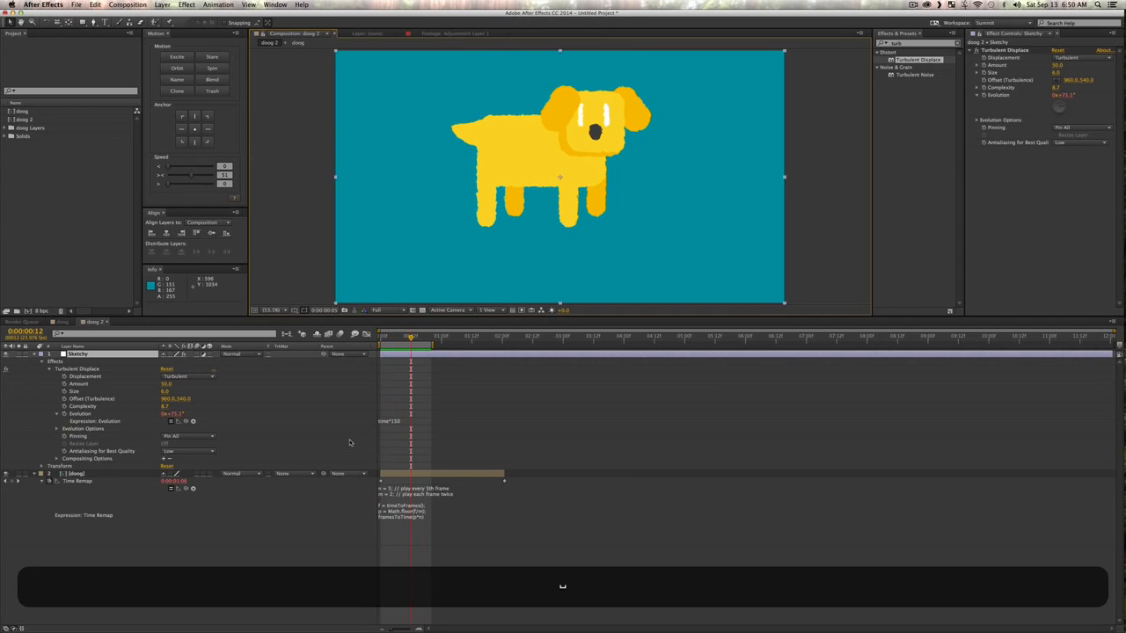
pyautogui.click(192, 579)
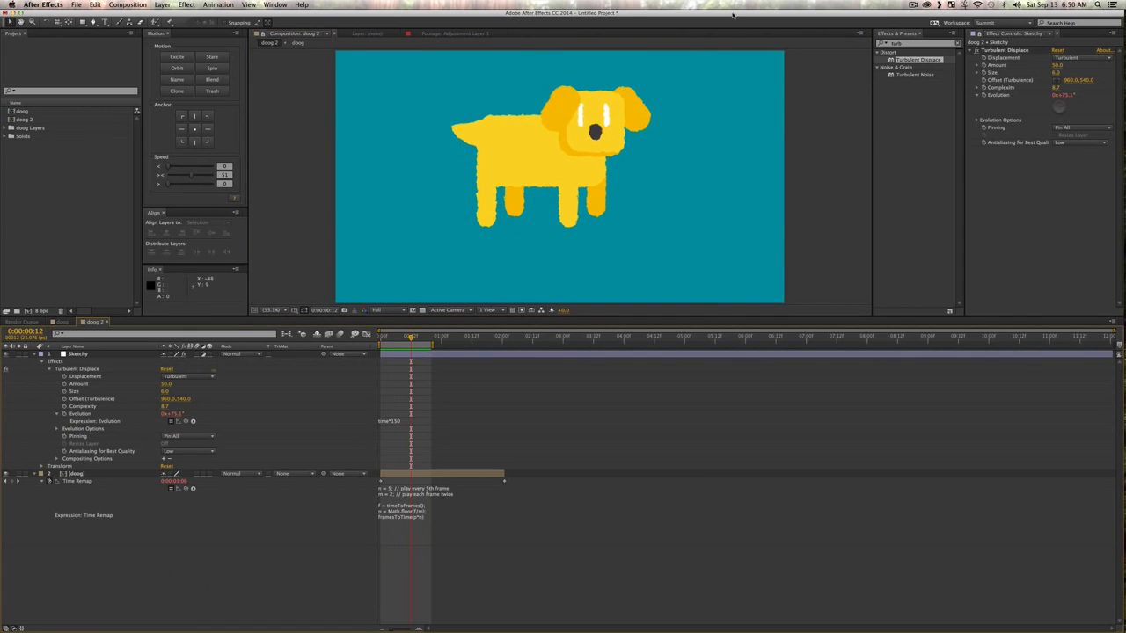
# Step: Uncover the desktop and preview the Vintage_Paper_5.jpg texture image
pyautogui.moveTo(736, 15); pyautogui.dragTo(639, 13)
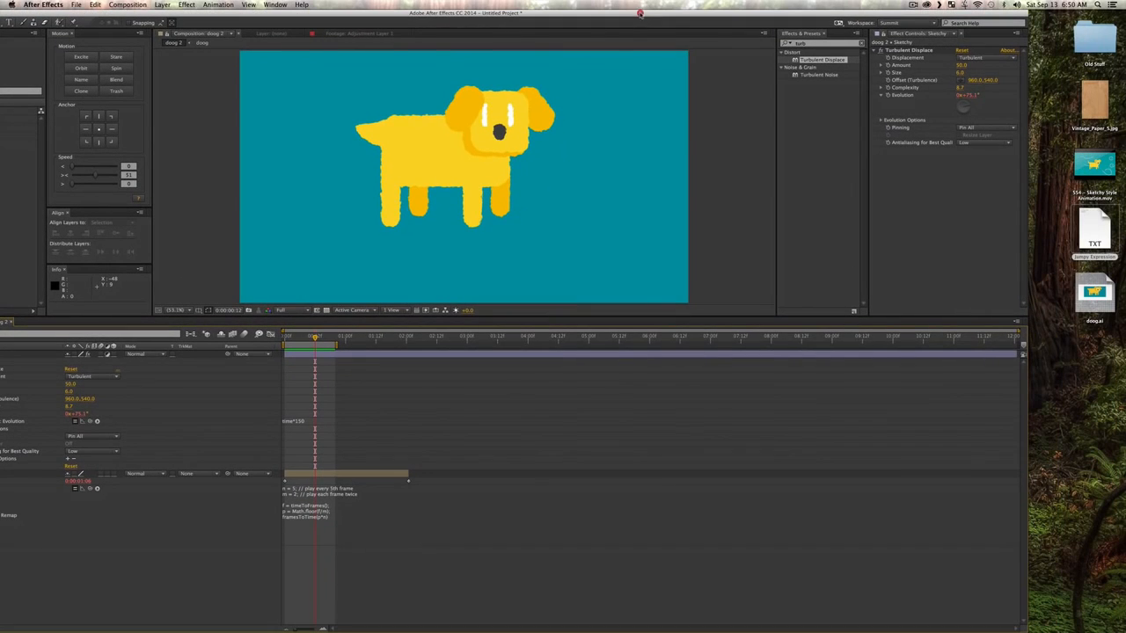
pyautogui.click(1091, 100)
pyautogui.press('space')
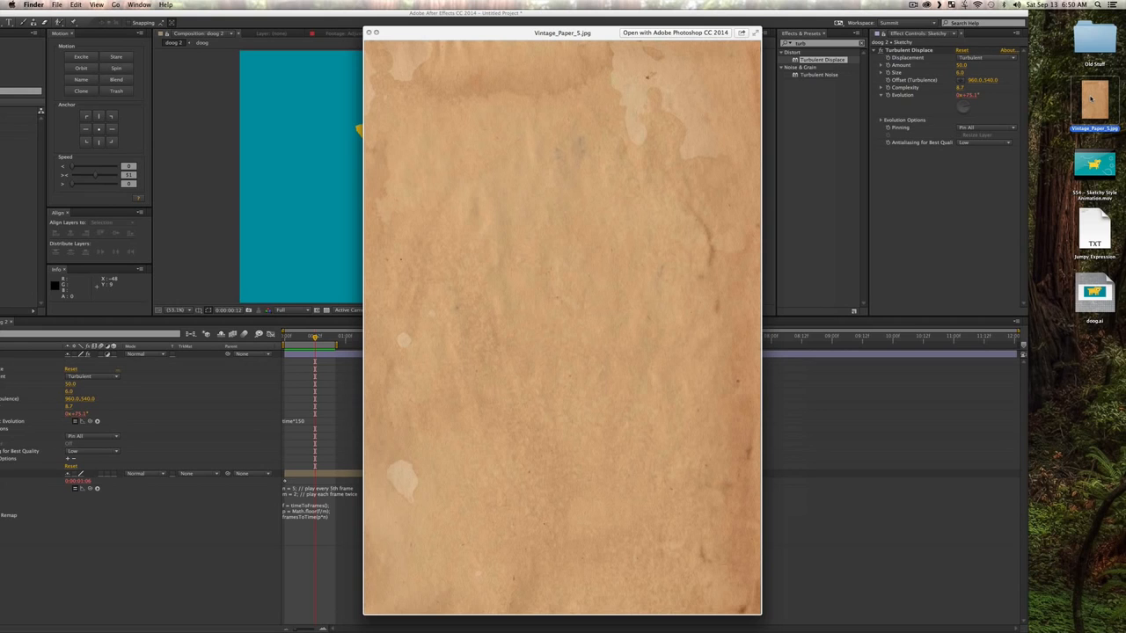
# Step: Import Vintage_Paper_5.jpg from the desktop into the project and place it as the top layer of doog 2
pyautogui.press('space')
pyautogui.moveTo(1093, 100); pyautogui.dragTo(26, 185)
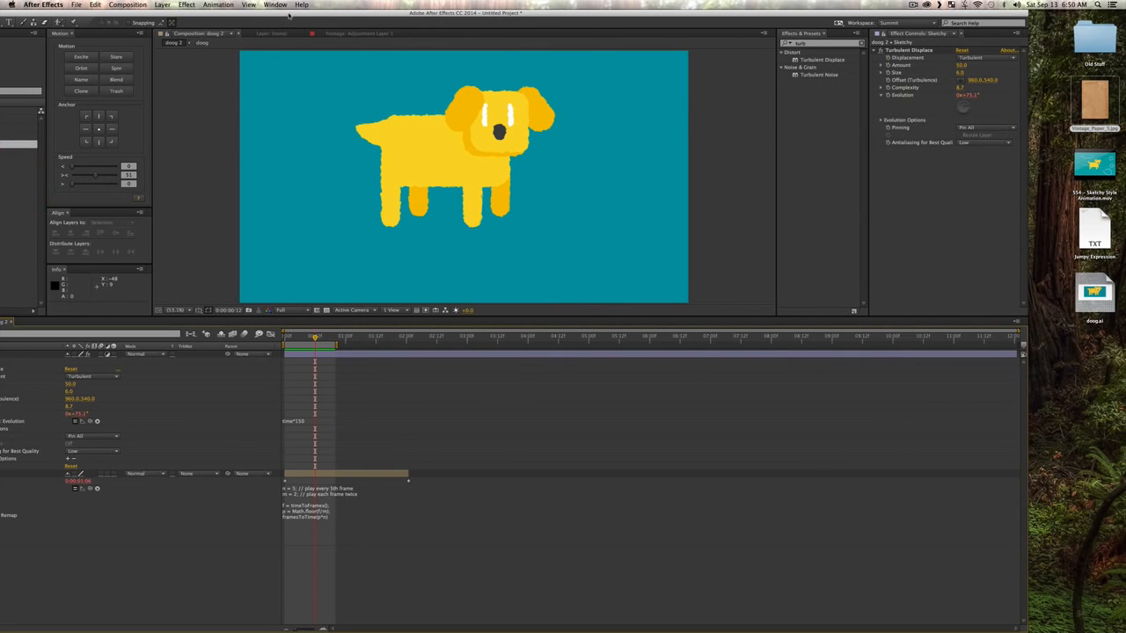
pyautogui.doubleClick(378, 13)
pyautogui.press('super+a')
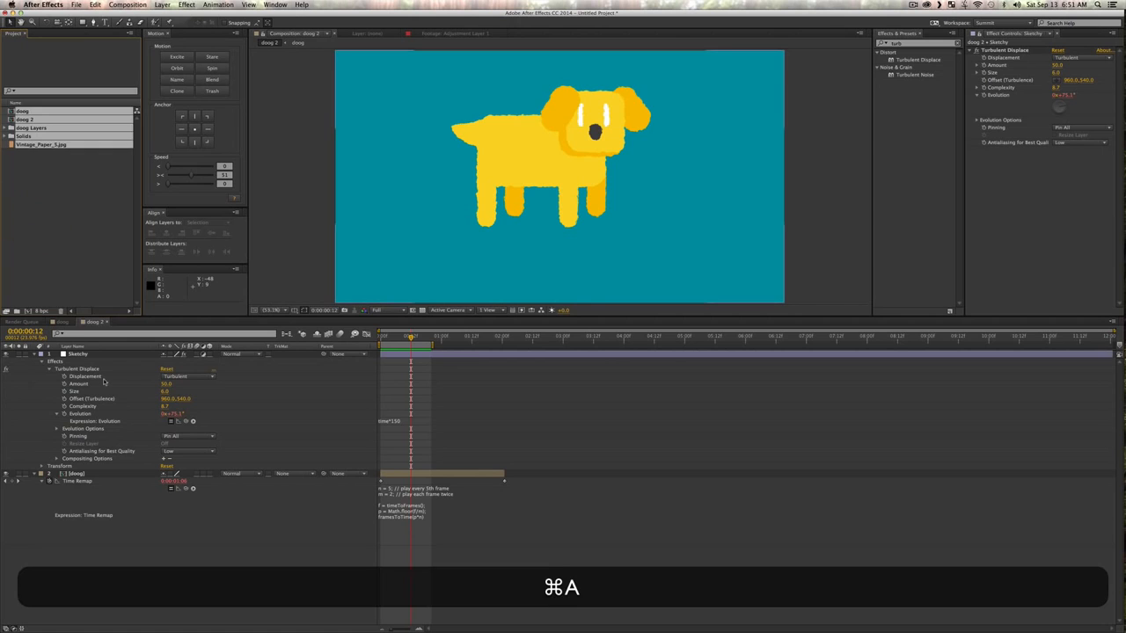
pyautogui.click(62, 193)
pyautogui.moveTo(49, 143)
pyautogui.mouseDown()
pyautogui.moveTo(87, 363)
pyautogui.moveTo(91, 355)
pyautogui.mouseUp()
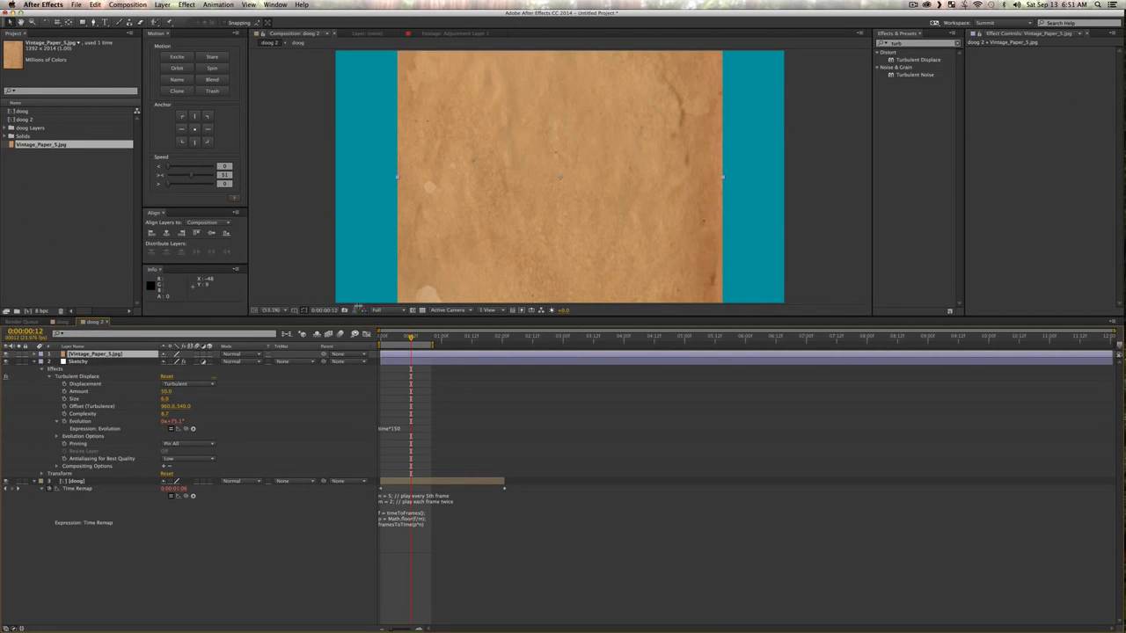
# Step: Rotate the Vintage_Paper_5.jpg layer 90° so the paper covers the whole frame
pyautogui.press('s')
pyautogui.press('z')
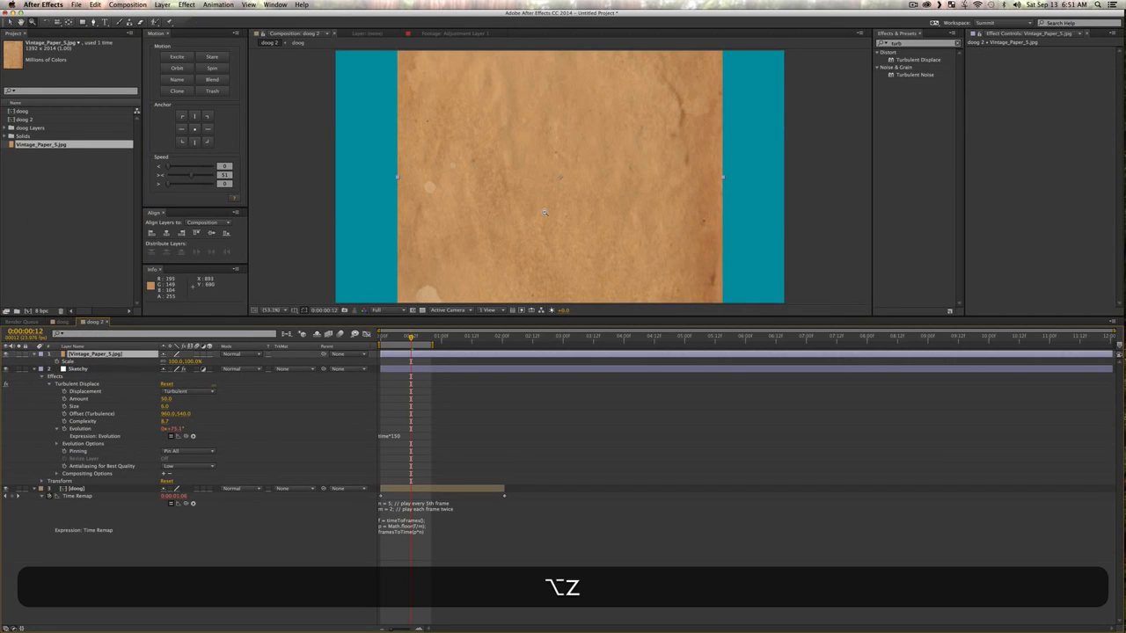
pyautogui.keyDown('alt'); pyautogui.click(543, 212); pyautogui.keyUp('alt')
pyautogui.keyDown('alt'); pyautogui.click(570, 191); pyautogui.keyUp('alt')
pyautogui.keyDown('alt'); pyautogui.click(572, 190); pyautogui.keyUp('alt')
pyautogui.moveTo(576, 192); pyautogui.dragTo(590, 228)
pyautogui.press('v')
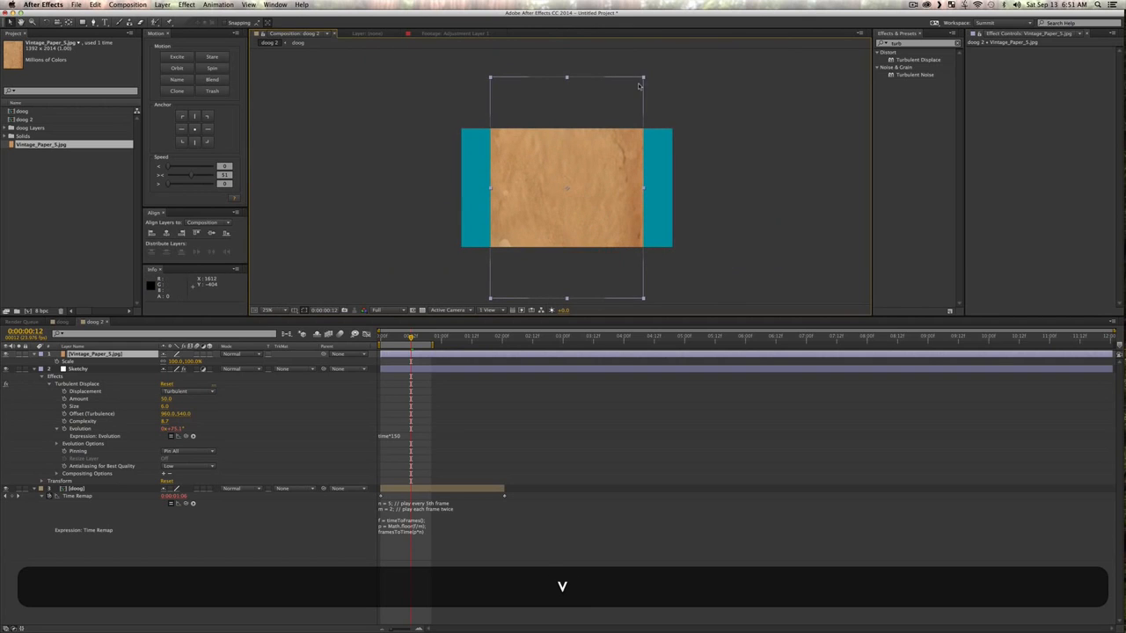
pyautogui.press('w')
pyautogui.moveTo(650, 100); pyautogui.dragTo(722, 244)
pyautogui.hotkey('shift', 'v')
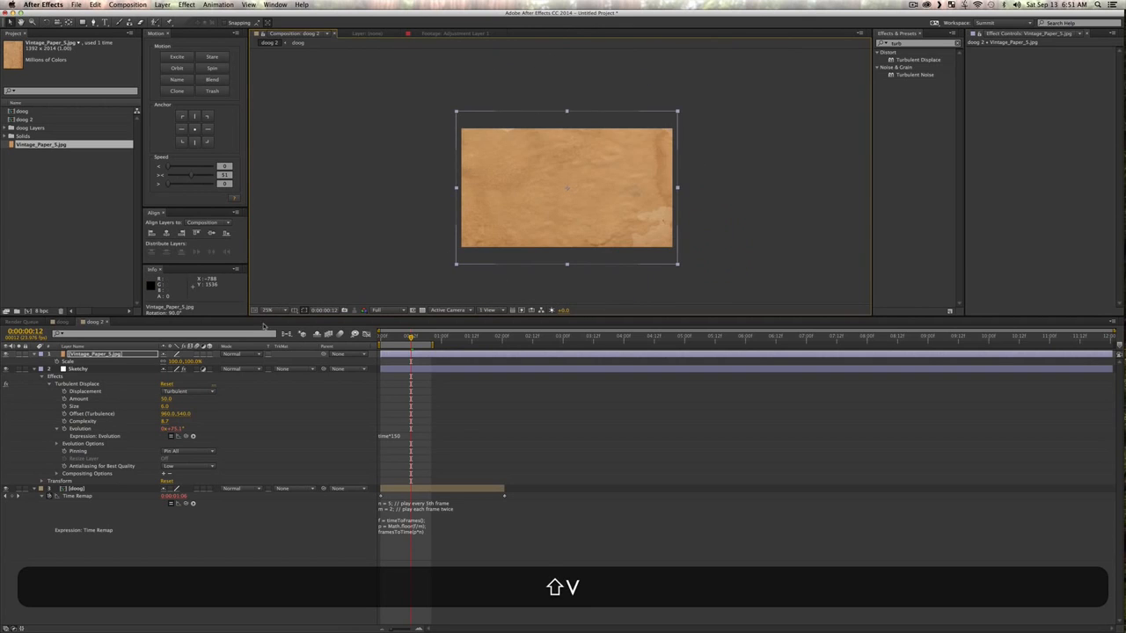
# Step: Pre-compose the paper layer as Vintage_Paper_5.jpg Comp 1, moving all attributes into the new composition
pyautogui.press('super+shift+c')
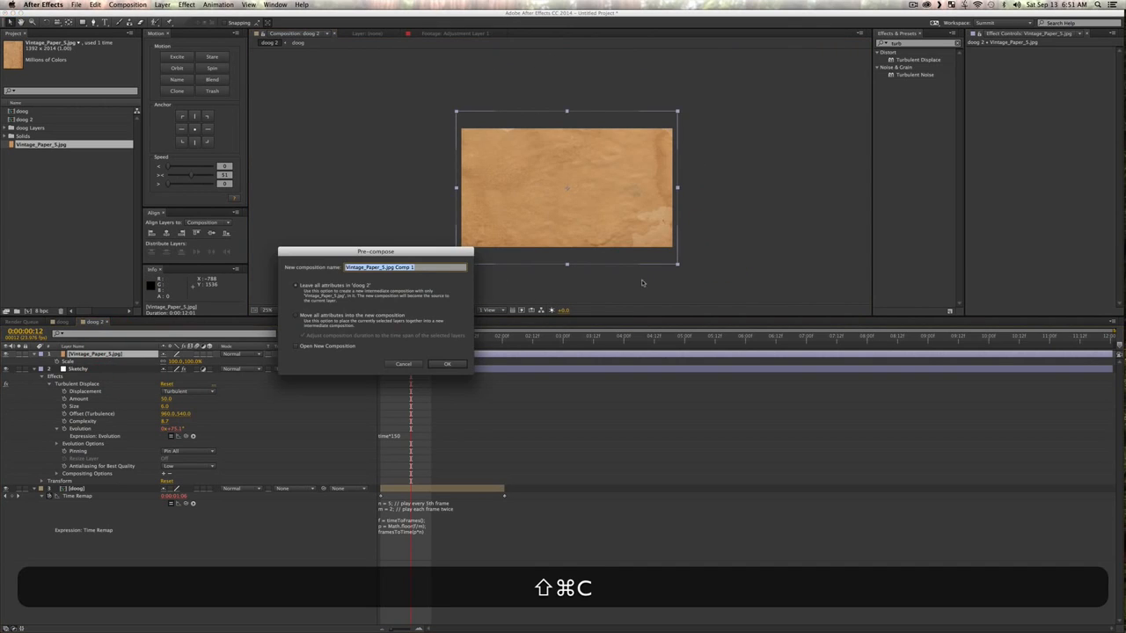
pyautogui.click(370, 314)
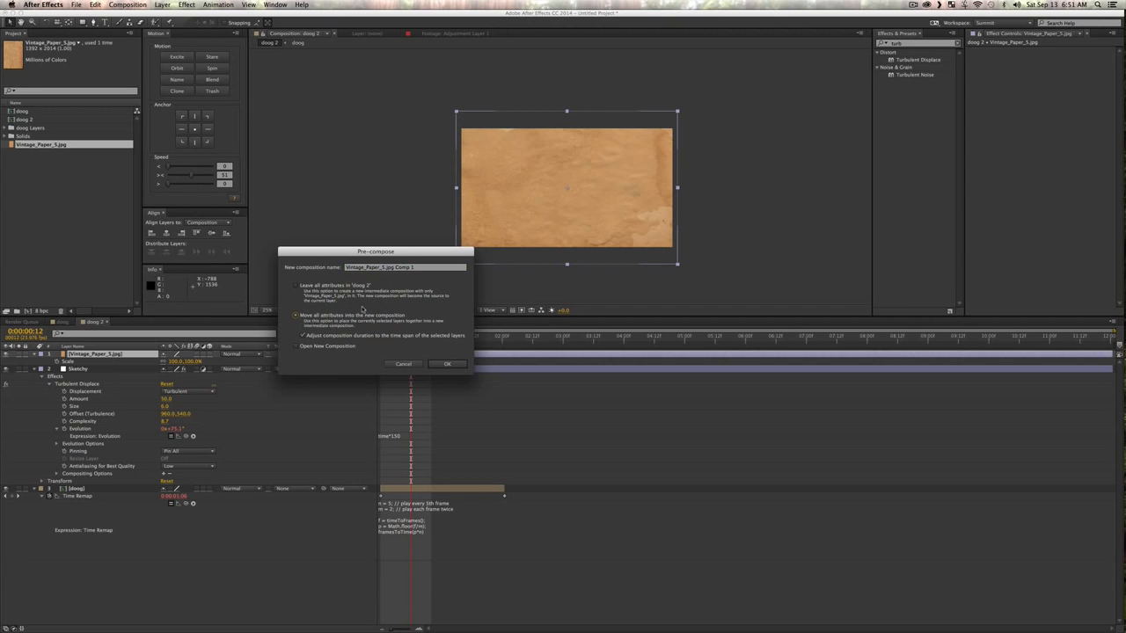
pyautogui.click(449, 364)
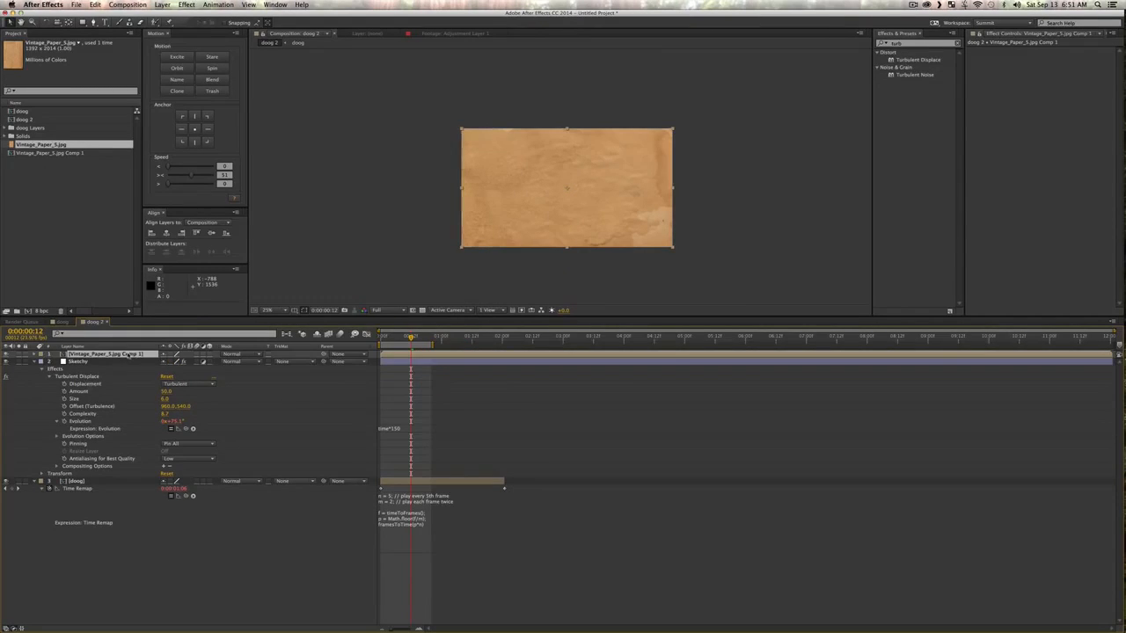
# Step: In the paper pre-comp at the first frame, scale the paper to about 182% and shift it sideways to position 1776, 540
pyautogui.doubleClick(129, 354)
pyautogui.press('v')
pyautogui.click(189, 405)
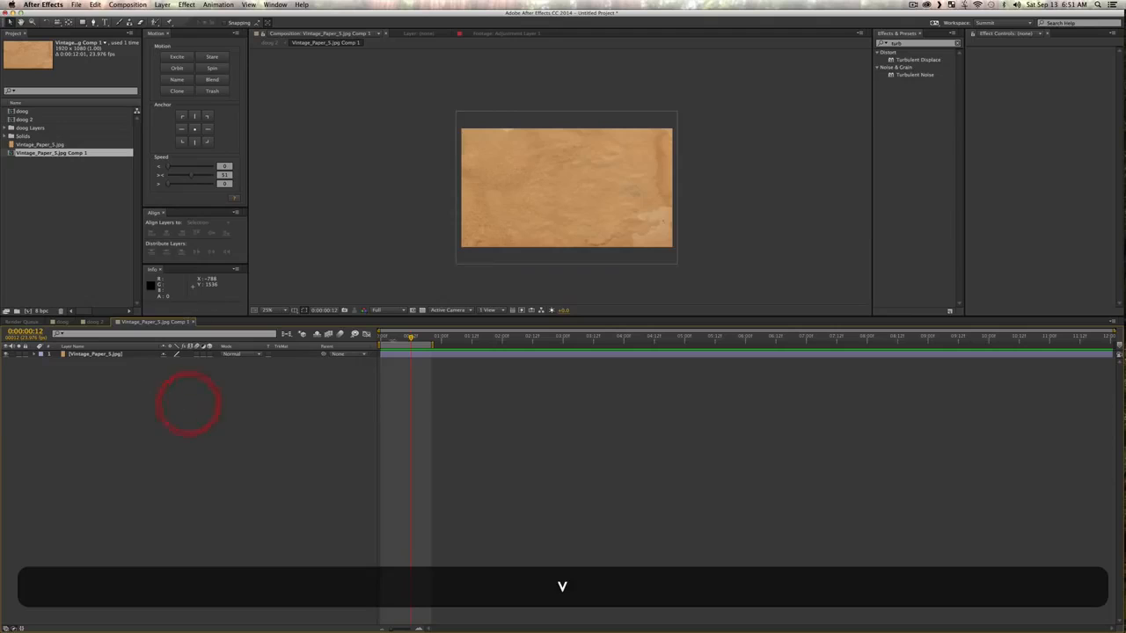
pyautogui.click(381, 337)
pyautogui.press('s')
pyautogui.click(655, 204)
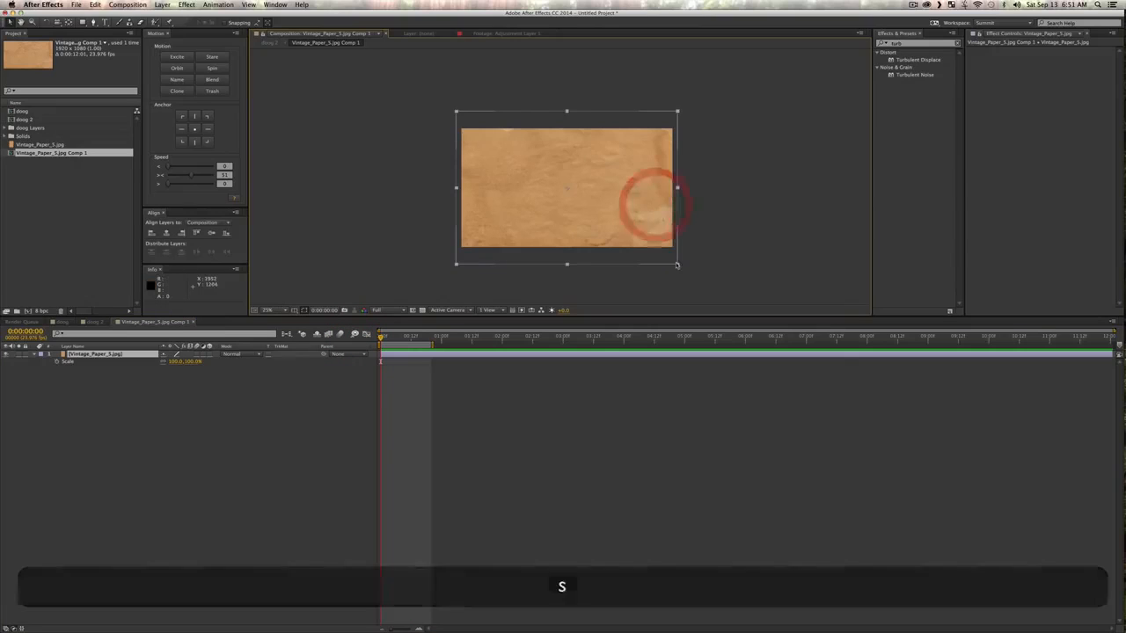
pyautogui.moveTo(677, 265); pyautogui.dragTo(821, 327)
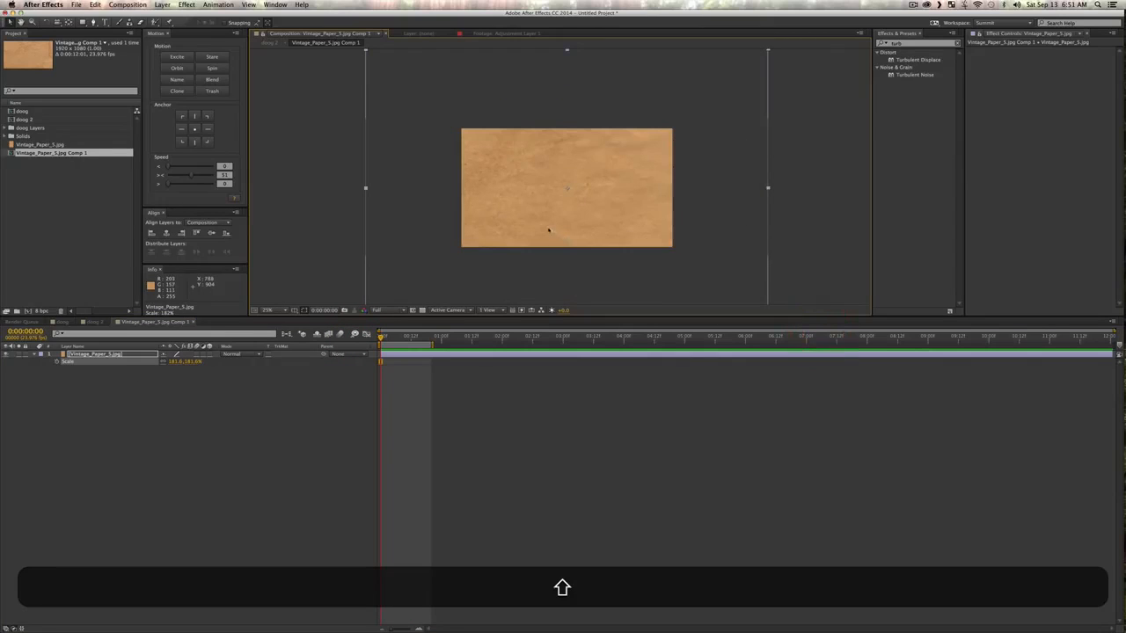
pyautogui.moveTo(548, 231); pyautogui.dragTo(636, 230)
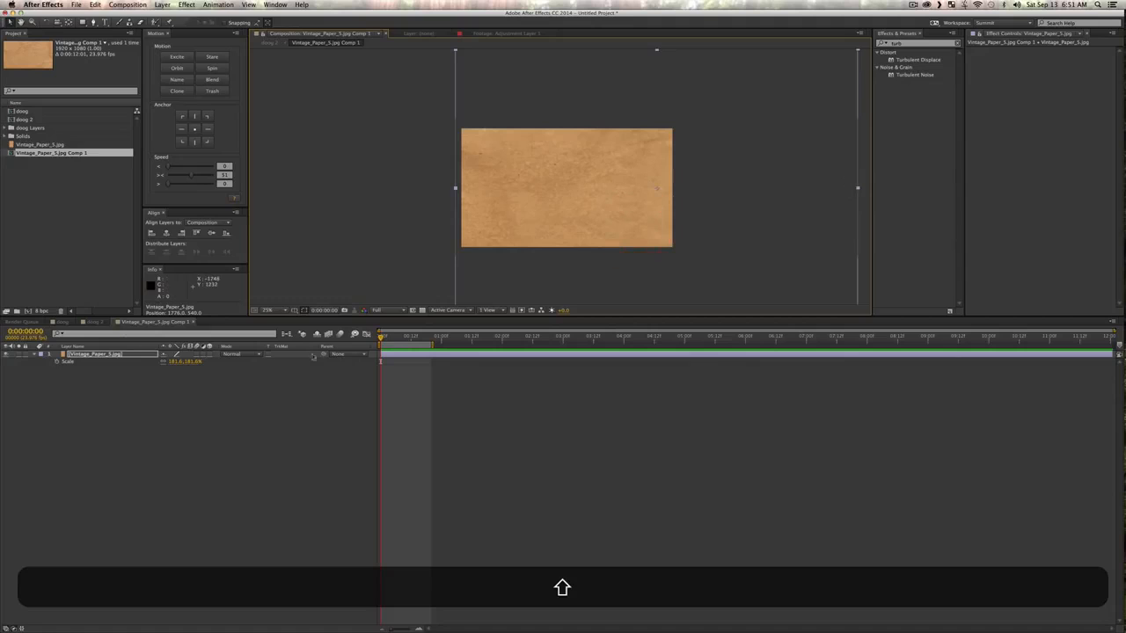
# Step: Extend the work area to about 4 seconds, animate the paper's Position from the first frame to a leftward offset near 4 seconds, and preview it
pyautogui.moveTo(436, 348); pyautogui.dragTo(638, 350)
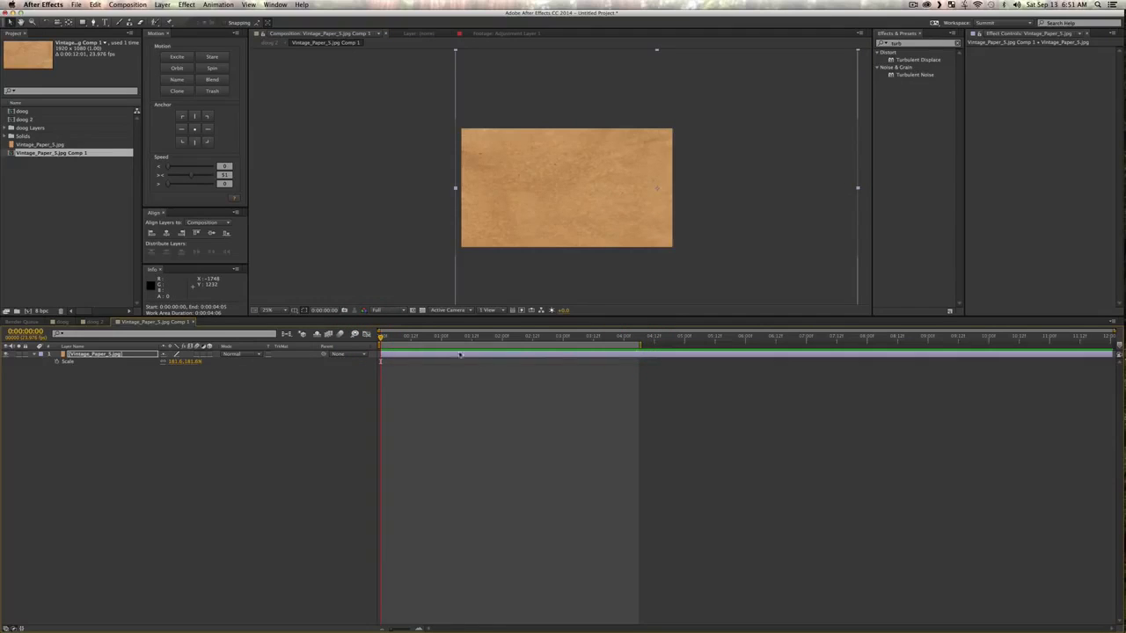
pyautogui.press('p')
pyautogui.click(57, 362)
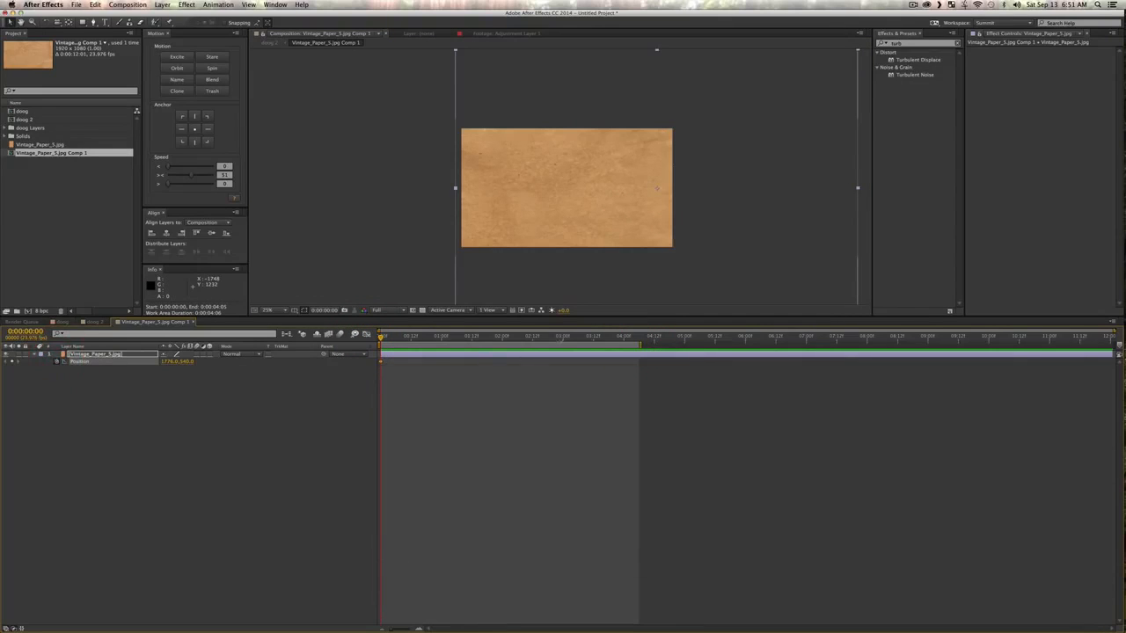
pyautogui.moveTo(491, 346)
pyautogui.mouseDown()
pyautogui.moveTo(524, 347)
pyautogui.moveTo(490, 347)
pyautogui.mouseUp()
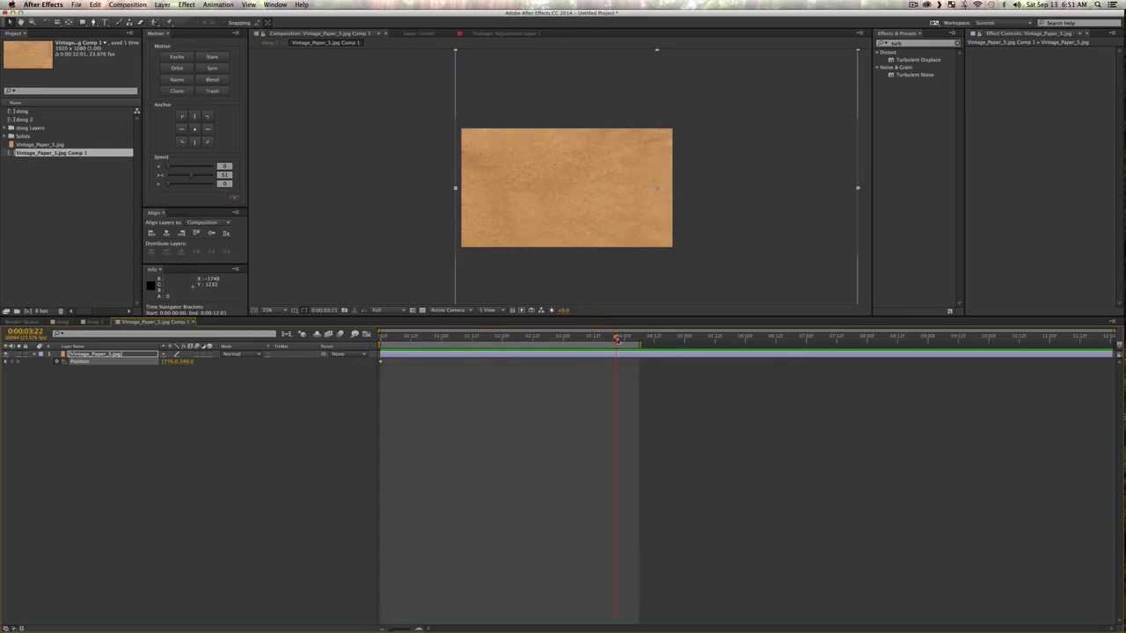
pyautogui.moveTo(619, 339); pyautogui.dragTo(626, 340)
pyautogui.press('v')
pyautogui.moveTo(605, 208); pyautogui.dragTo(437, 214)
pyautogui.moveTo(396, 339); pyautogui.dragTo(312, 337)
pyautogui.press('space')
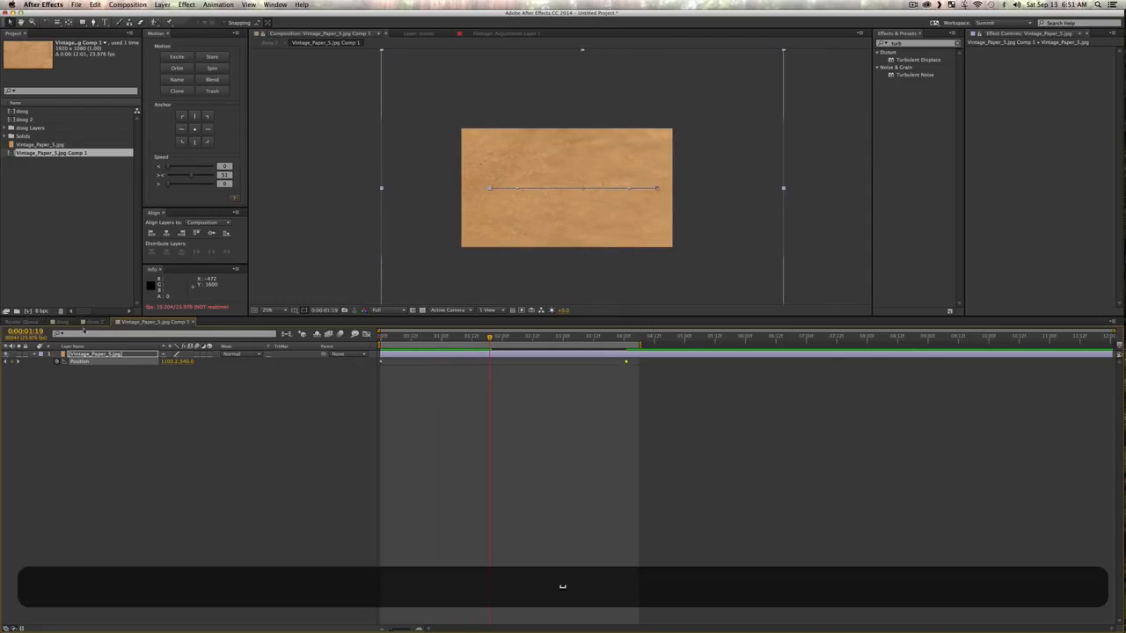
# Step: Return to the doog 2 composition and set the paper pre-comp layer's blending mode to Soft Light
pyautogui.click(93, 322)
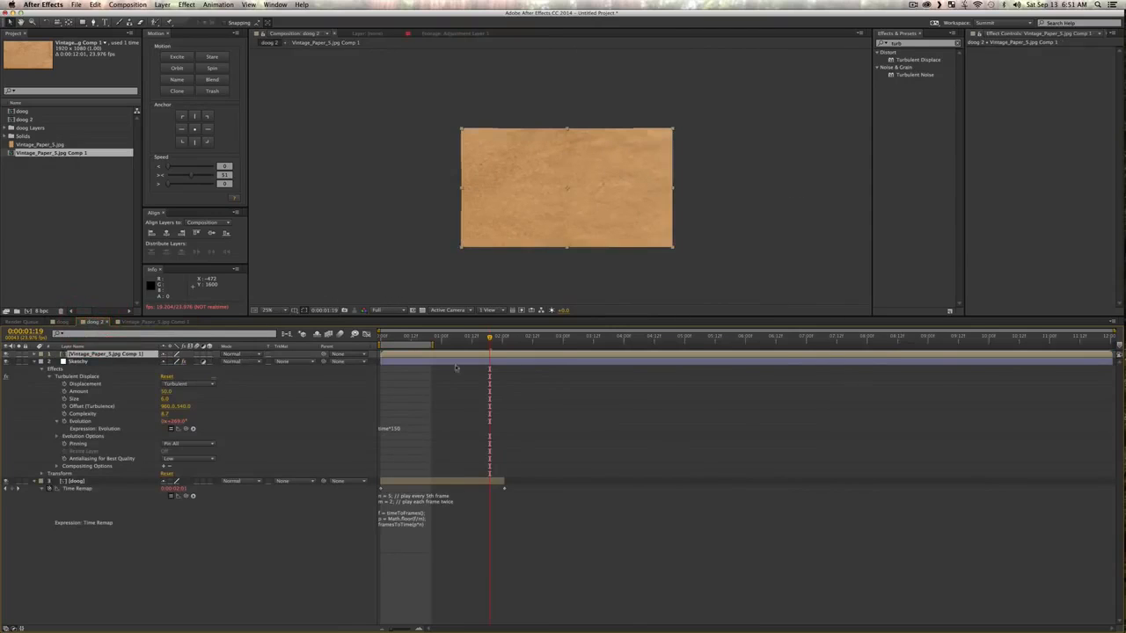
pyautogui.moveTo(411, 340)
pyautogui.mouseDown()
pyautogui.moveTo(380, 339)
pyautogui.moveTo(419, 345)
pyautogui.moveTo(403, 344)
pyautogui.mouseUp()
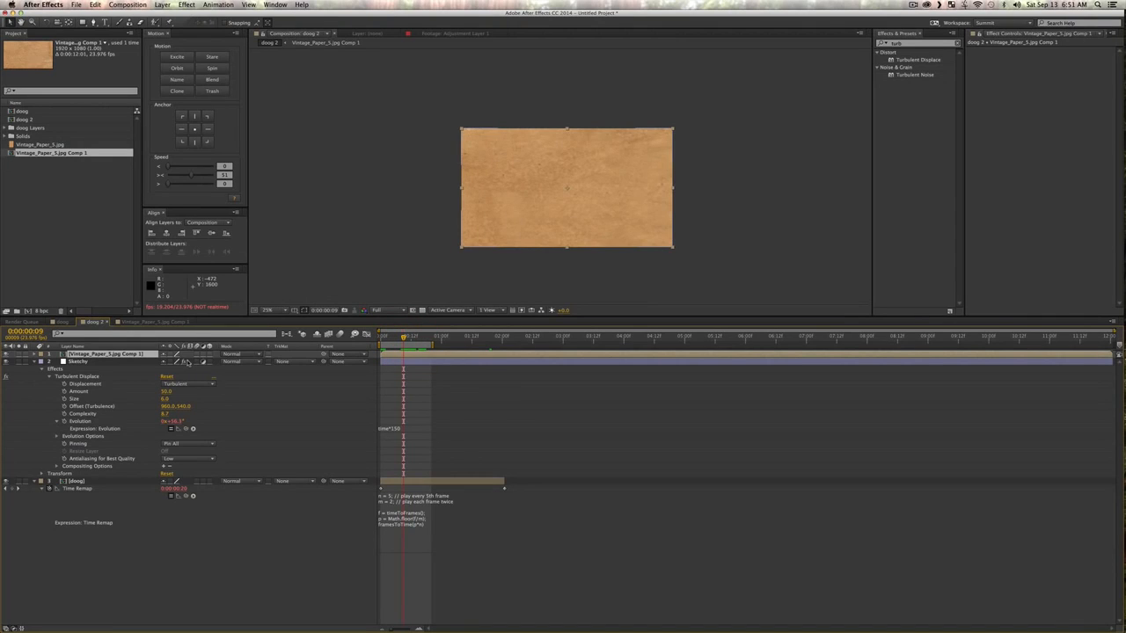
pyautogui.click(235, 354)
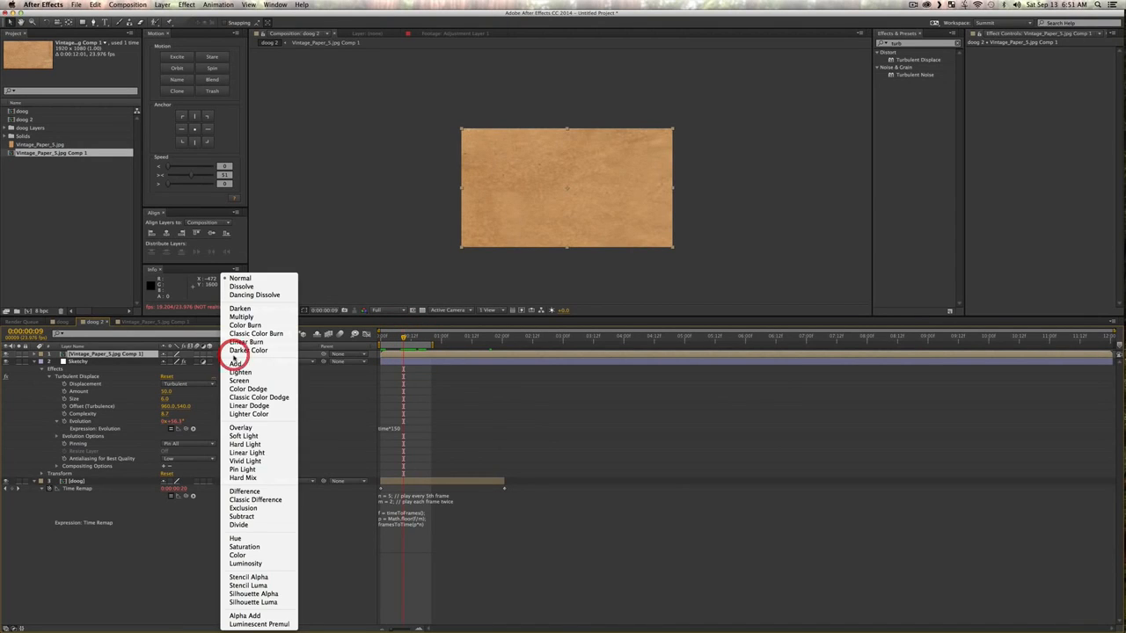
pyautogui.click(249, 436)
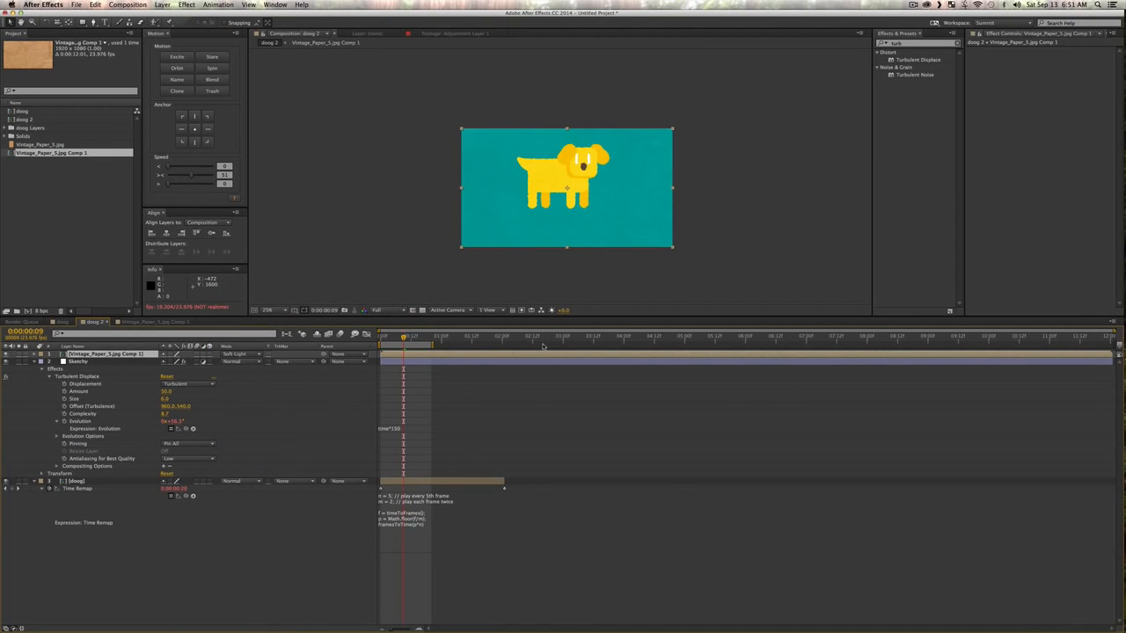
# Step: Lower the paper pre-comp layer's opacity to about 79% and check the textured dog at a larger view
pyautogui.press('t')
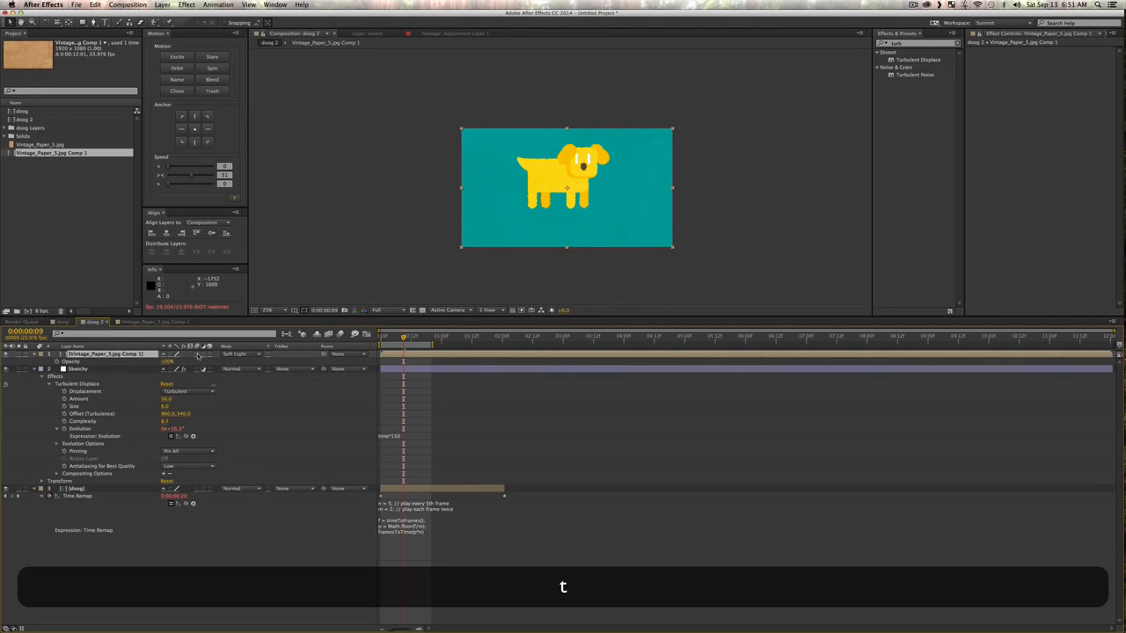
pyautogui.click(165, 361)
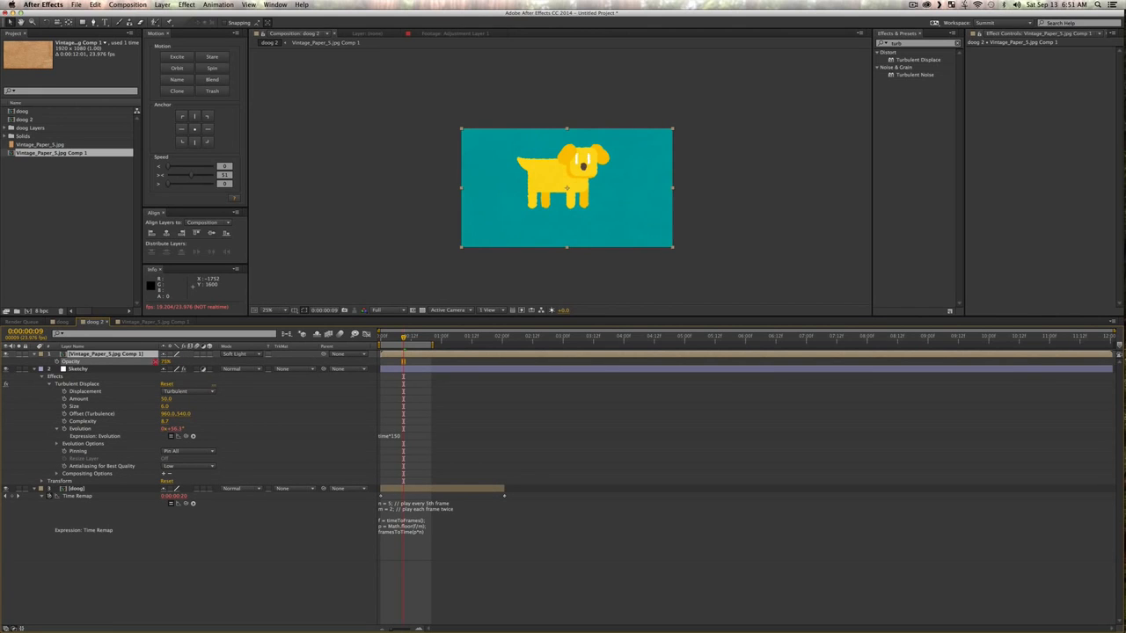
pyautogui.moveTo(156, 361); pyautogui.dragTo(156, 361)
pyautogui.press('z')
pyautogui.click(588, 202)
pyautogui.press('space')
pyautogui.moveTo(607, 195); pyautogui.dragTo(633, 208)
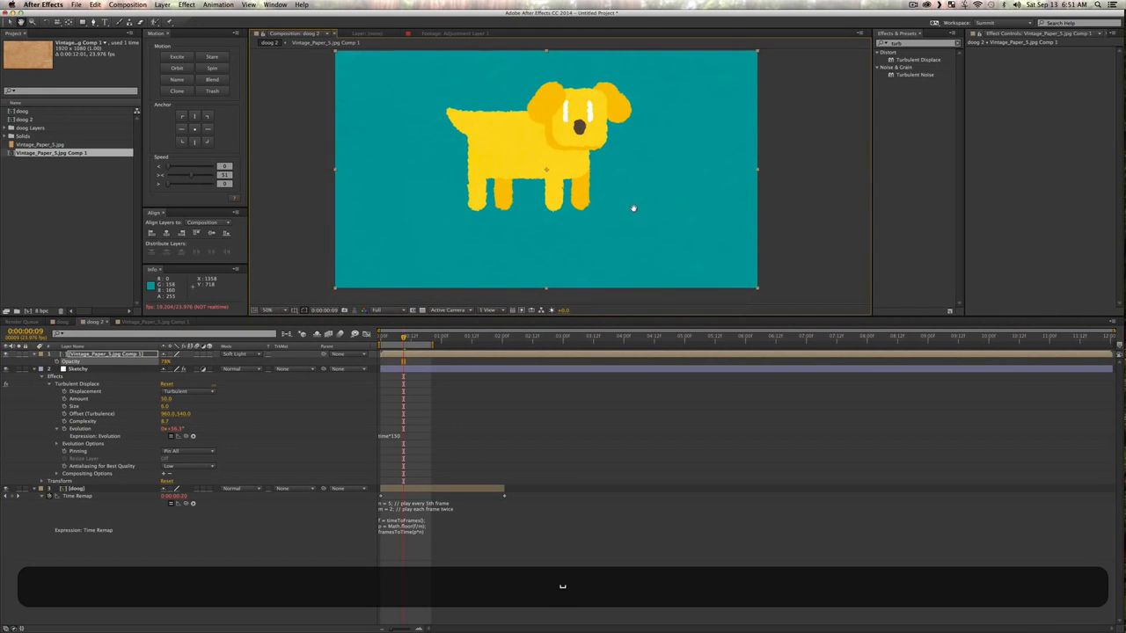
# Step: Collapse the properties of all layers in doog 2 and play the work area to check the moving paper texture
pyautogui.press('super+a')
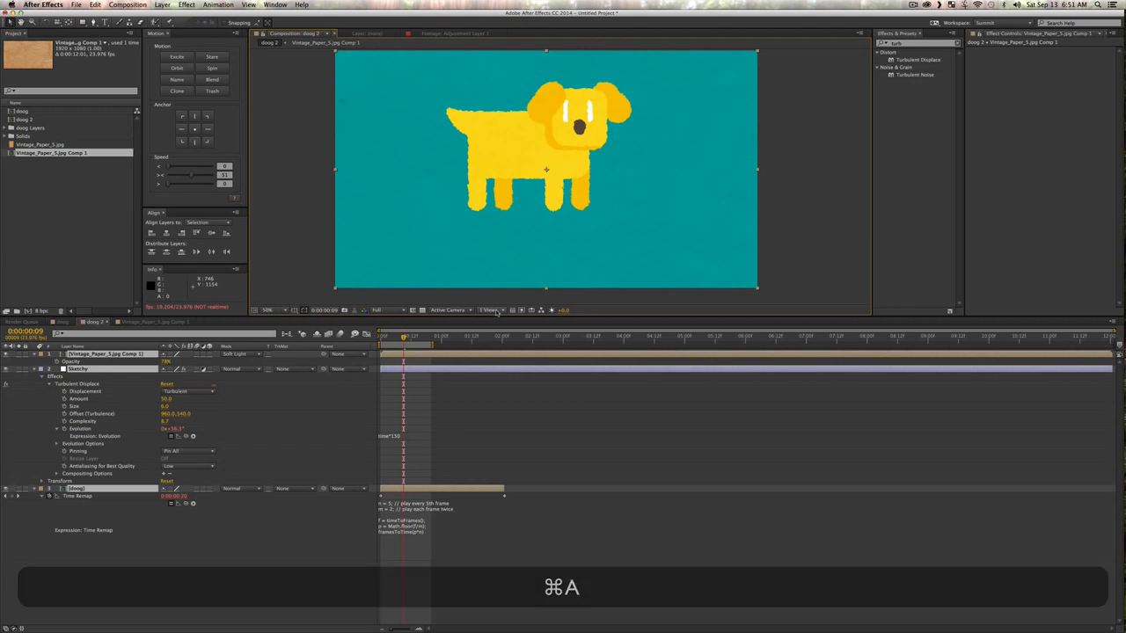
pyautogui.press('u')
pyautogui.click(226, 473)
pyautogui.press('0')
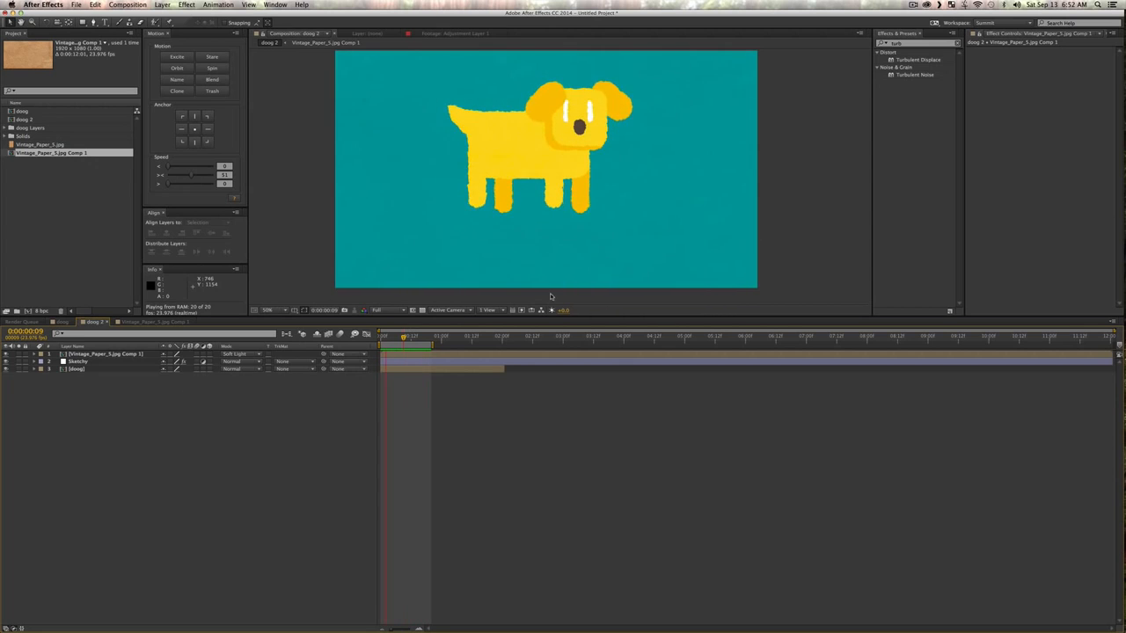
pyautogui.press('space')
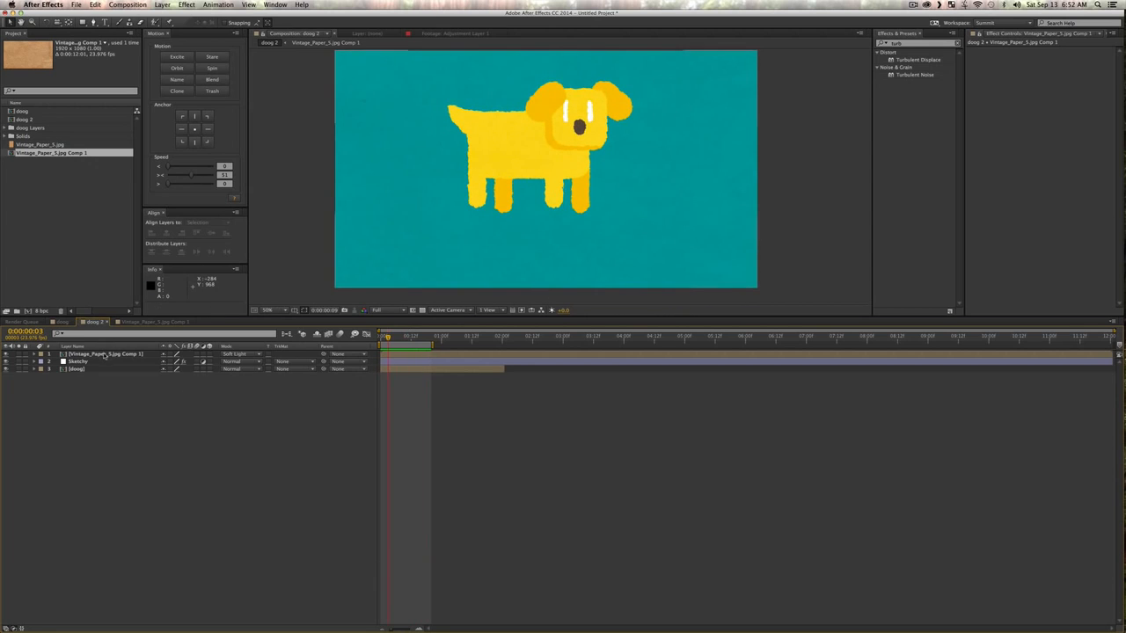
# Step: Enable time remapping on the Vintage_Paper_5.jpg Comp 1 layer
pyautogui.click(103, 353)
pyautogui.rightClick(101, 352)
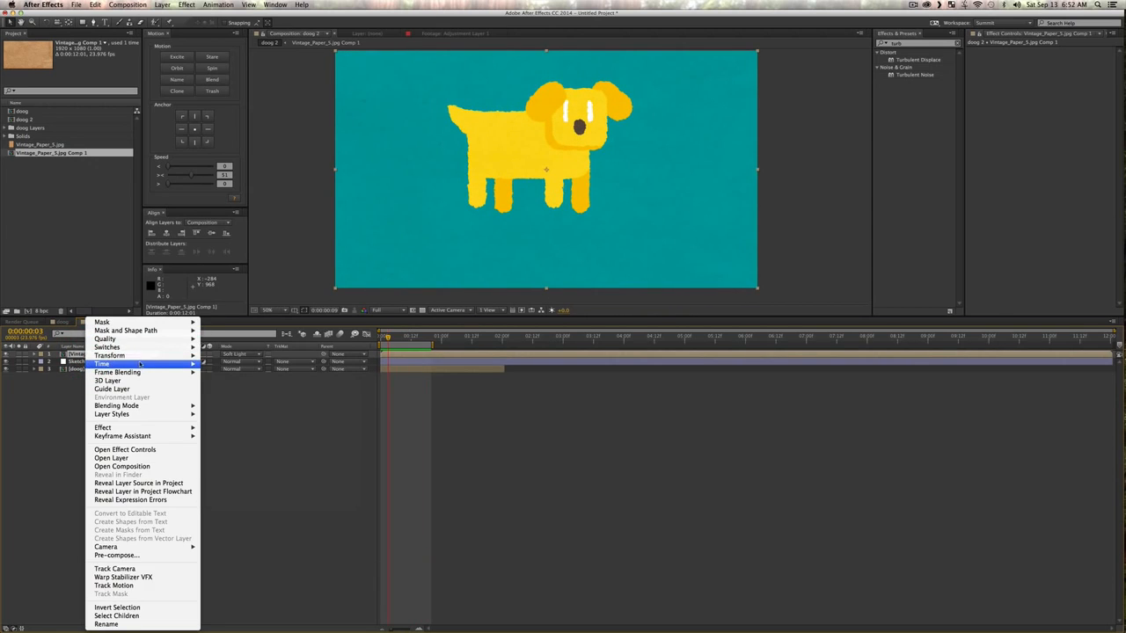
pyautogui.moveTo(185, 363)
pyautogui.click(257, 364)
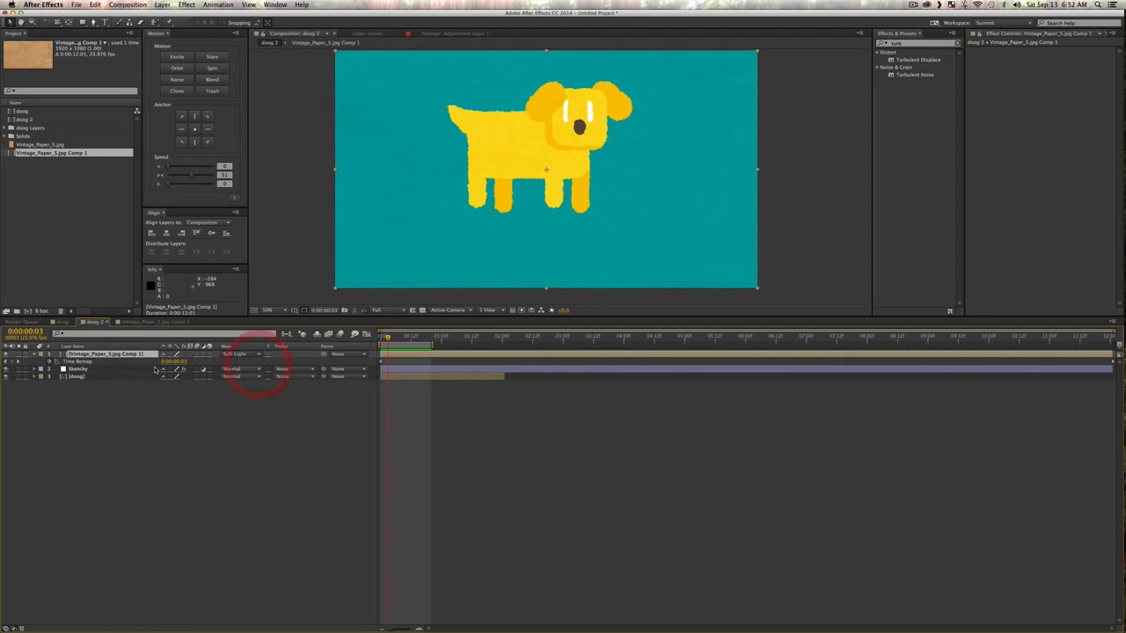
# Step: Reveal the Time Remap expression of the doog layer and copy its full text
pyautogui.click(85, 377)
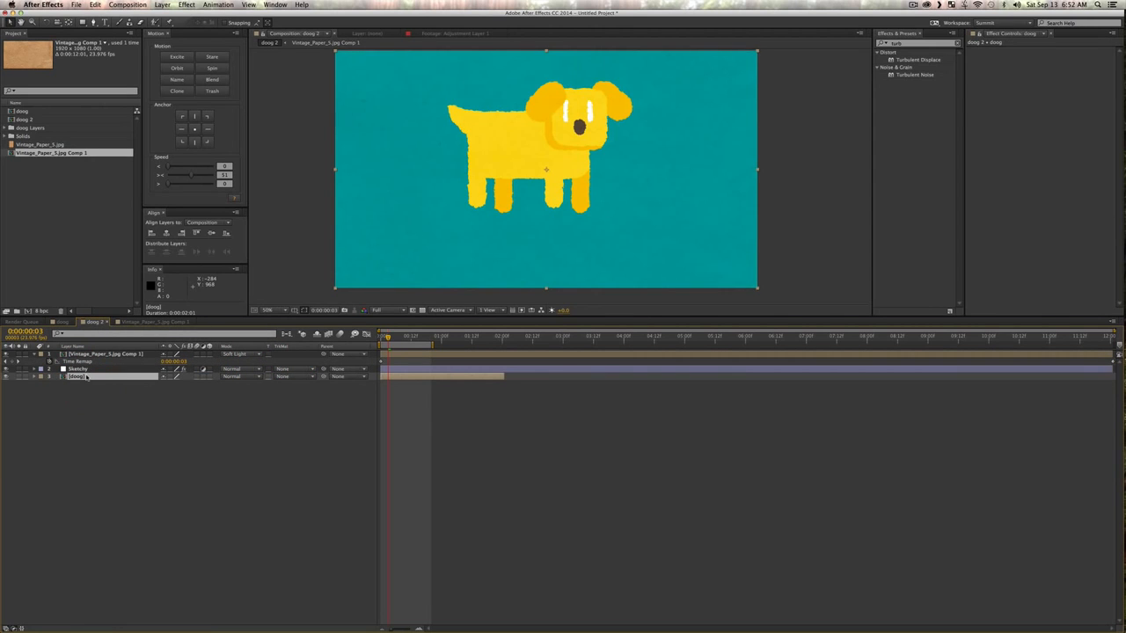
pyautogui.press('e')
pyautogui.press('e')
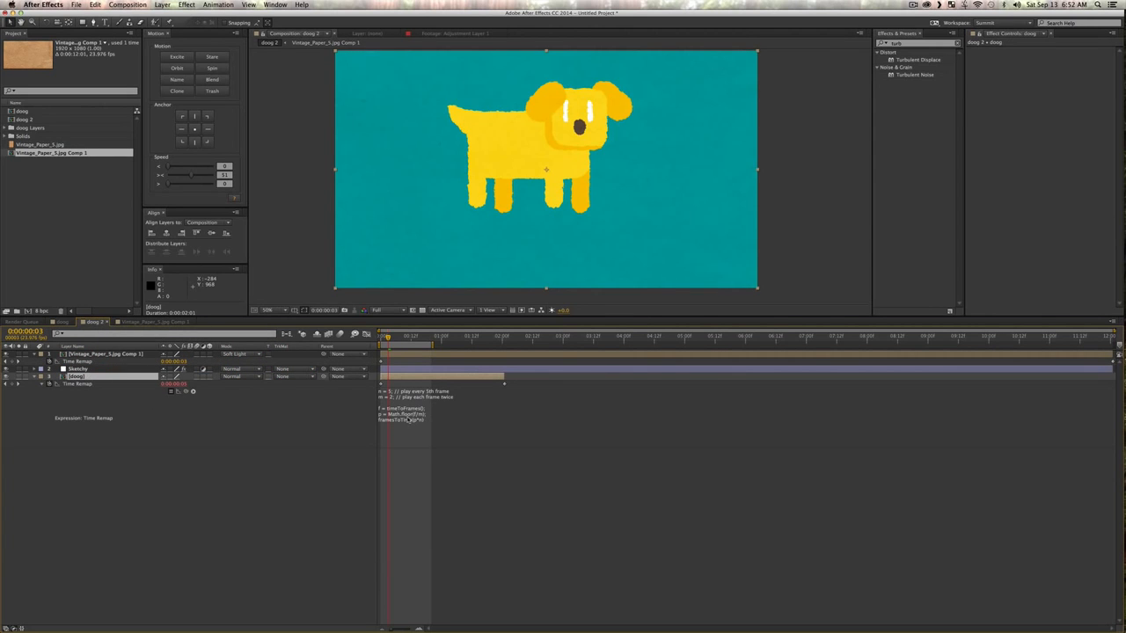
pyautogui.click(407, 420)
pyautogui.press('super+c')
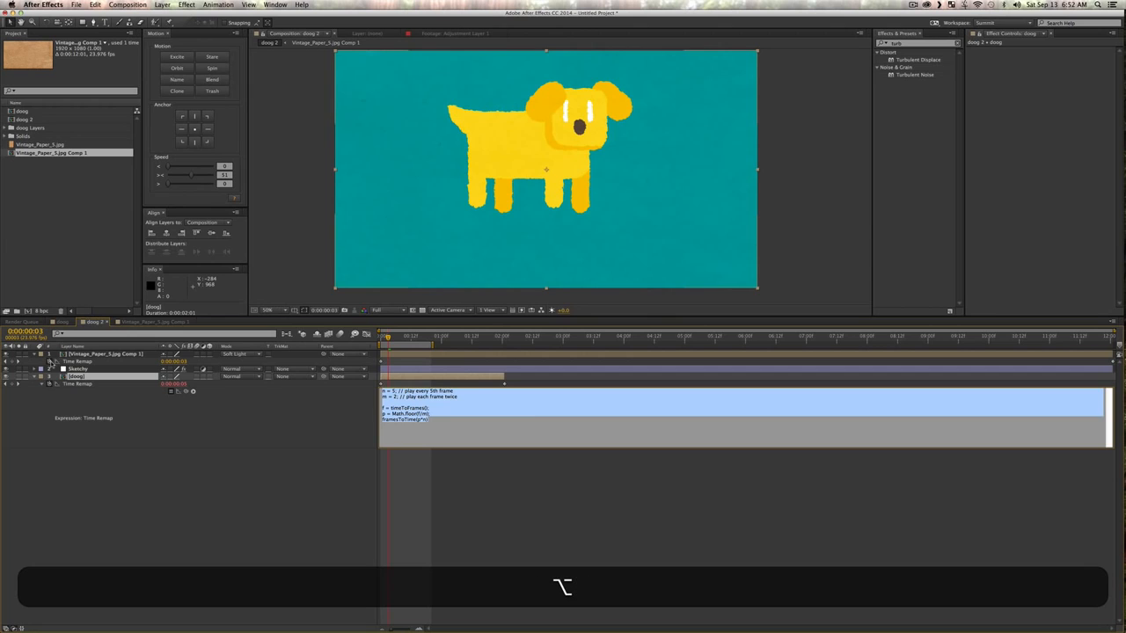
# Step: Paste the copied frame-skipping expression into the paper layer's Time Remap, expand it to show every line, and preview the work area
pyautogui.keyDown('alt'); pyautogui.click(50, 361); pyautogui.keyUp('alt')
pyautogui.press('super+alt+v')
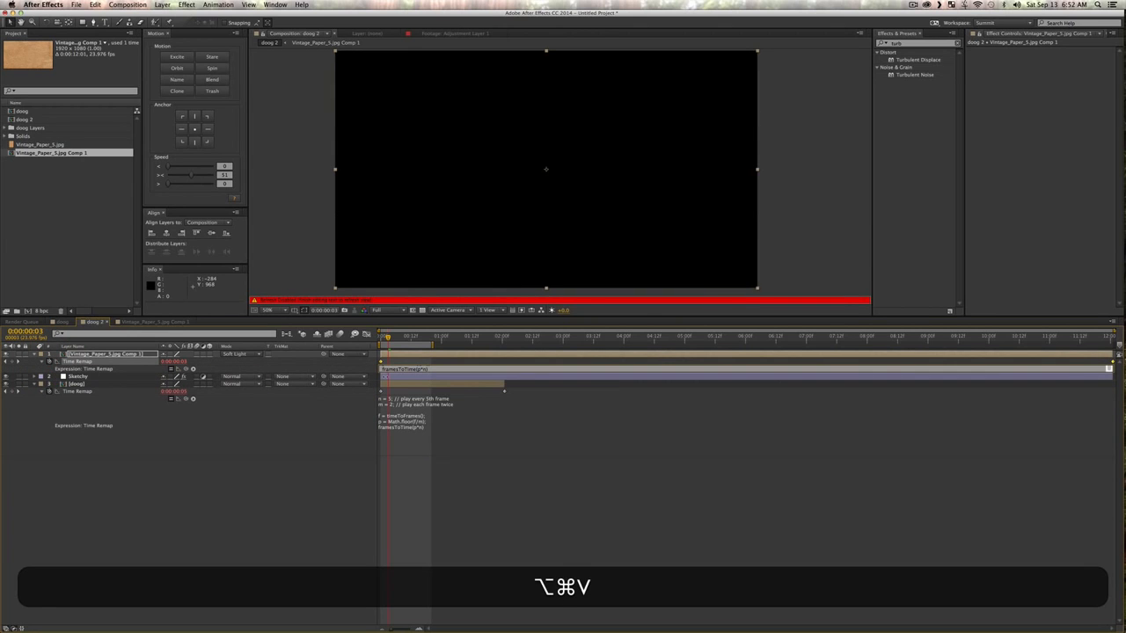
pyautogui.click(465, 373)
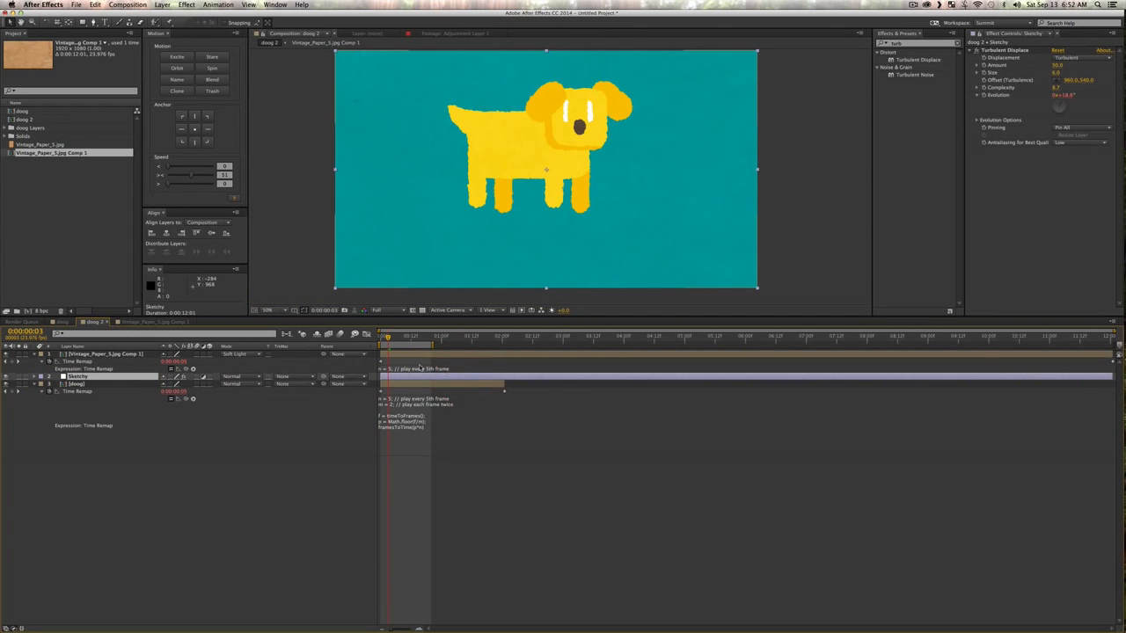
pyautogui.click(419, 368)
pyautogui.click(265, 522)
pyautogui.press('0')
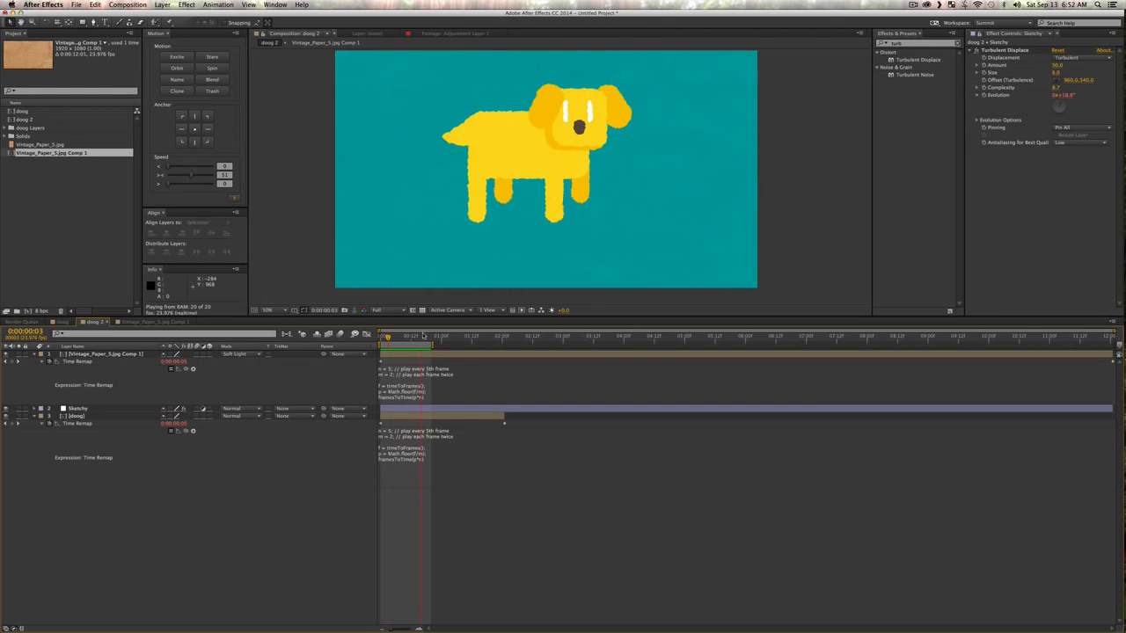
pyautogui.press('space')
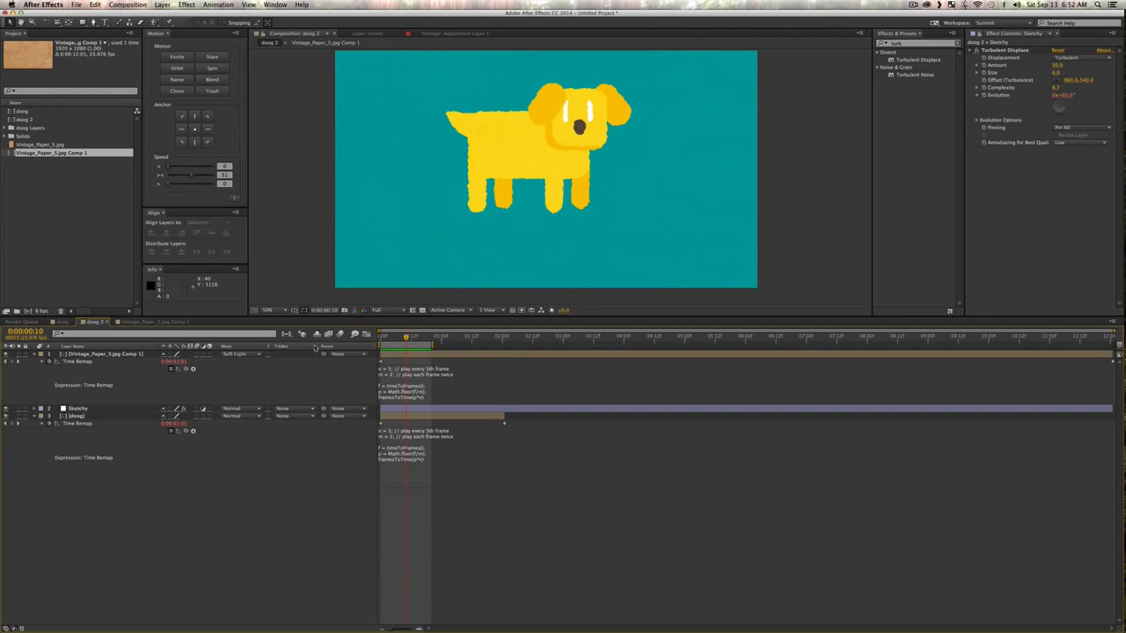
# Step: Scrub through the opening frames of doog 2 and preview the work area to check the jumping paper texture
pyautogui.moveTo(408, 338); pyautogui.dragTo(351, 340)
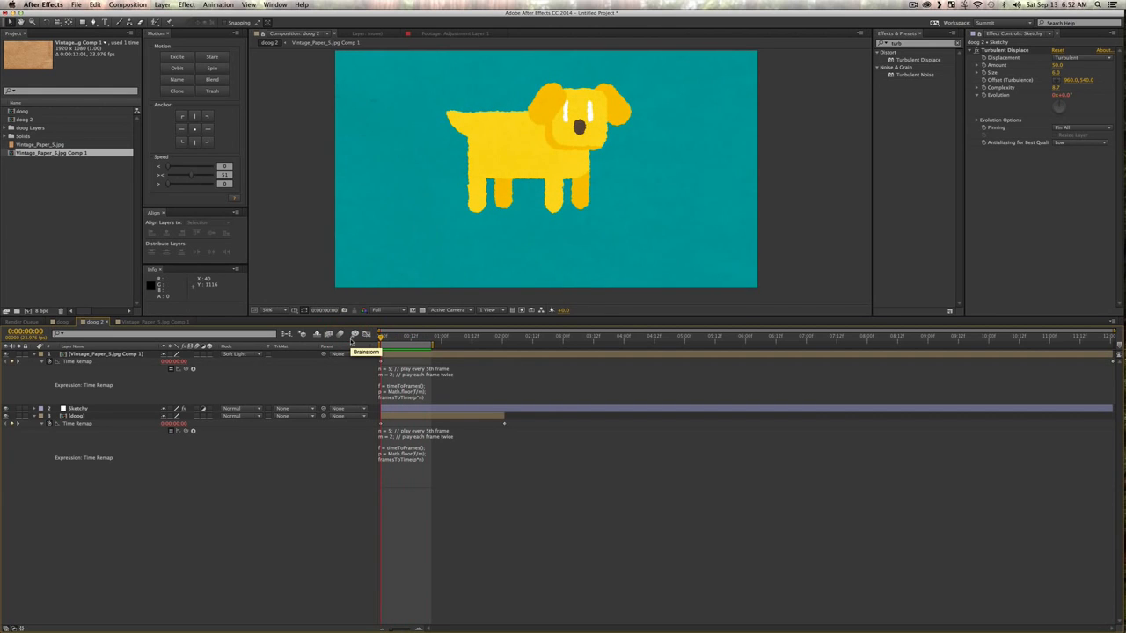
pyautogui.moveTo(383, 339)
pyautogui.mouseDown()
pyautogui.moveTo(416, 340)
pyautogui.moveTo(398, 341)
pyautogui.mouseUp()
pyautogui.press('KP_0')
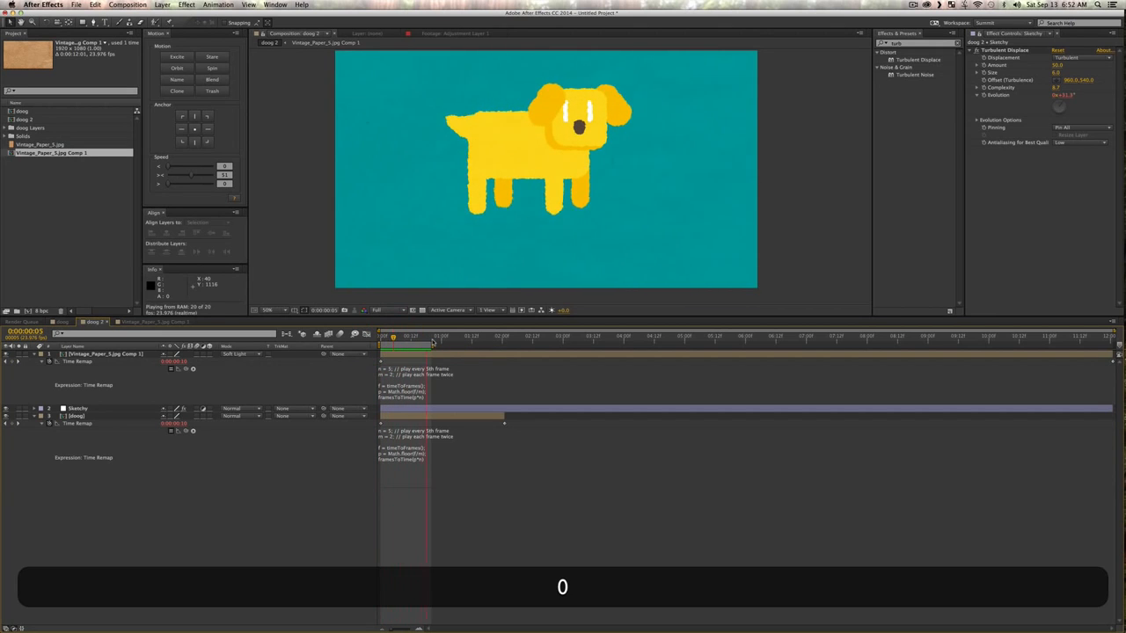
pyautogui.press('space')
pyautogui.click(220, 491)
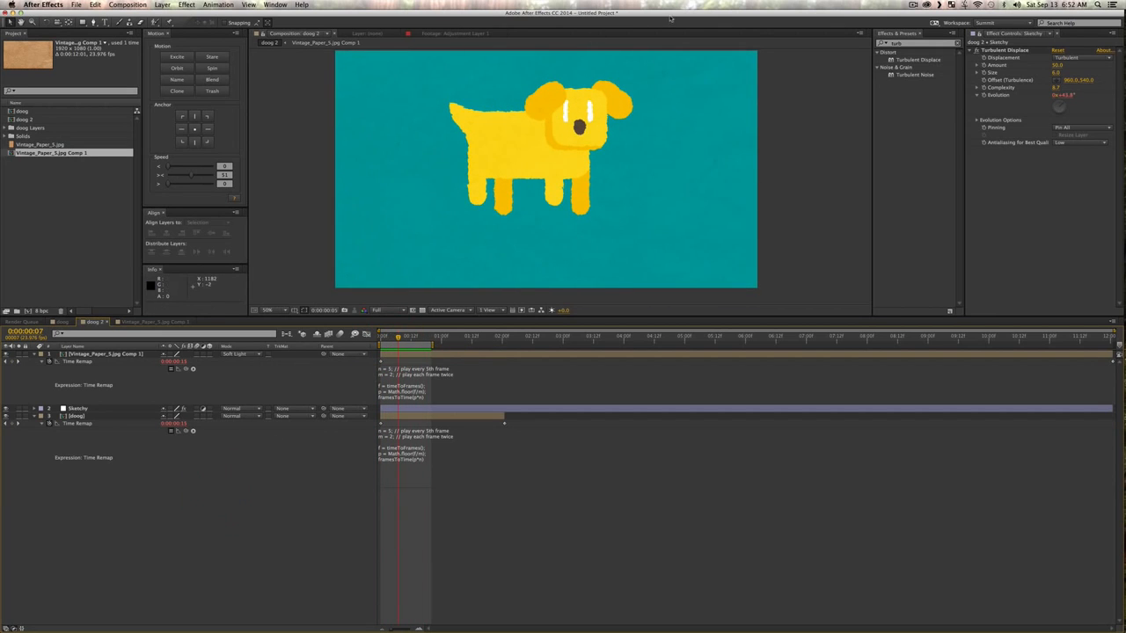
# Step: Preview the finished video 554 – Sketchy Style Animation.mov from the desktop to examine its white sketchy lines
pyautogui.moveTo(670, 17); pyautogui.dragTo(480, 41)
pyautogui.click(1062, 216)
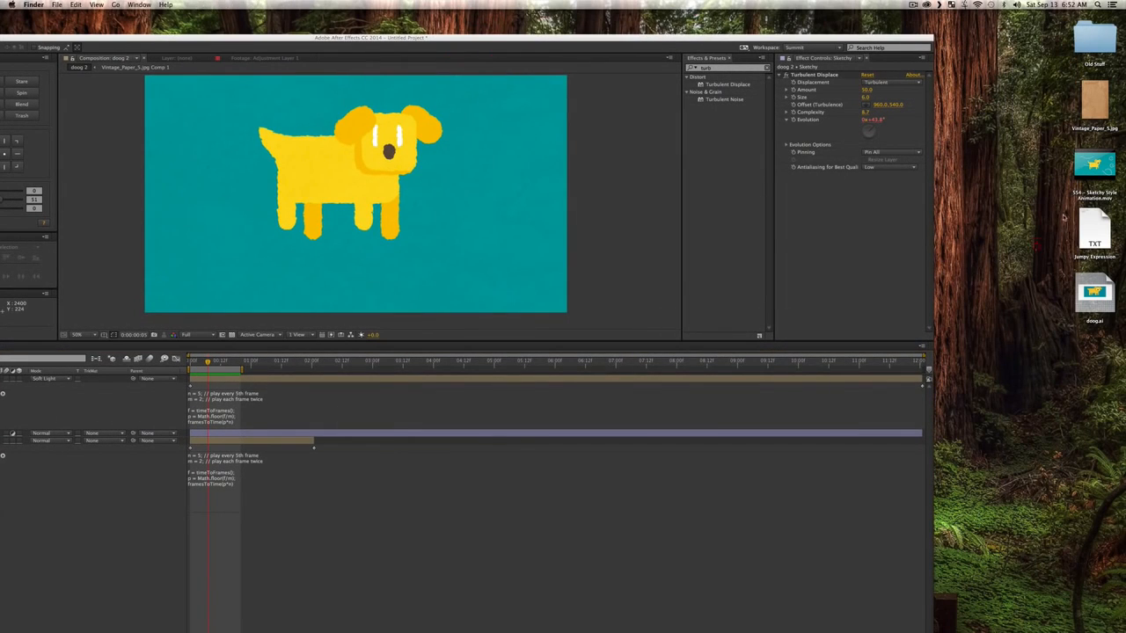
pyautogui.click(1090, 171)
pyautogui.press('space')
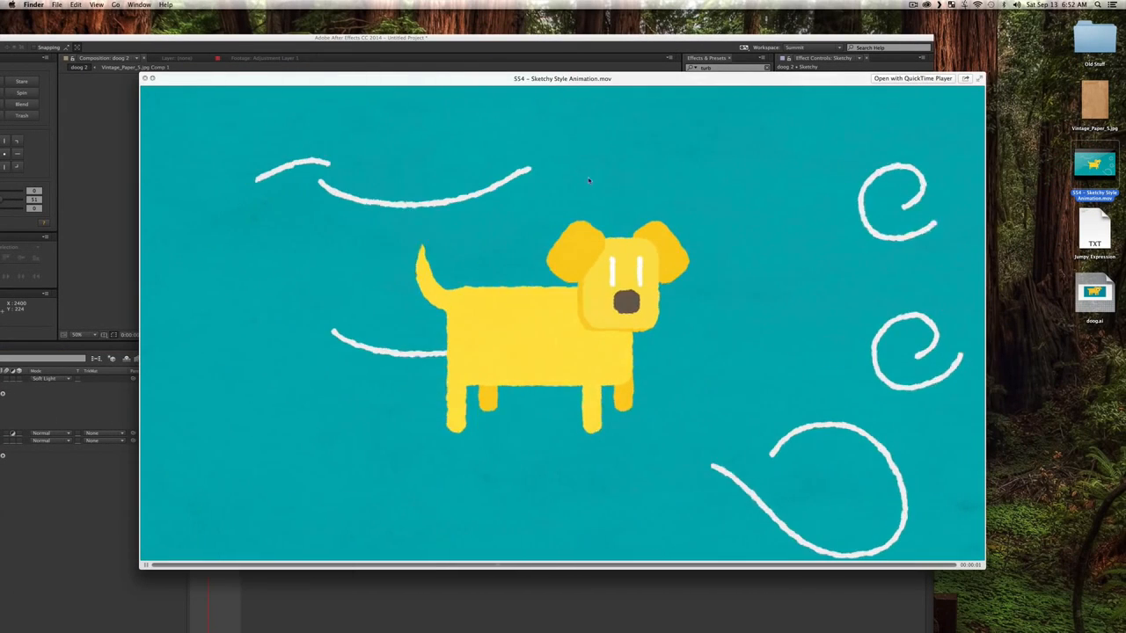
pyautogui.press('space')
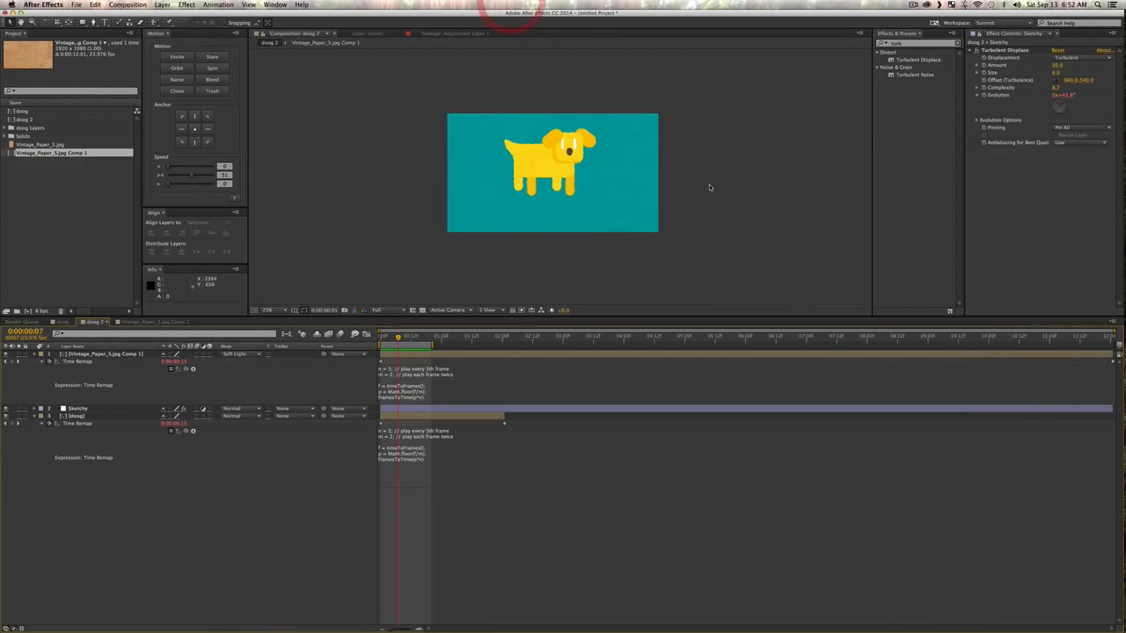
# Step: Switch to Illustrator and create a new blank document beside doog.ai
pyautogui.hotkey('ctrl', 'Up')
pyautogui.hotkey('ctrl', 'Up')
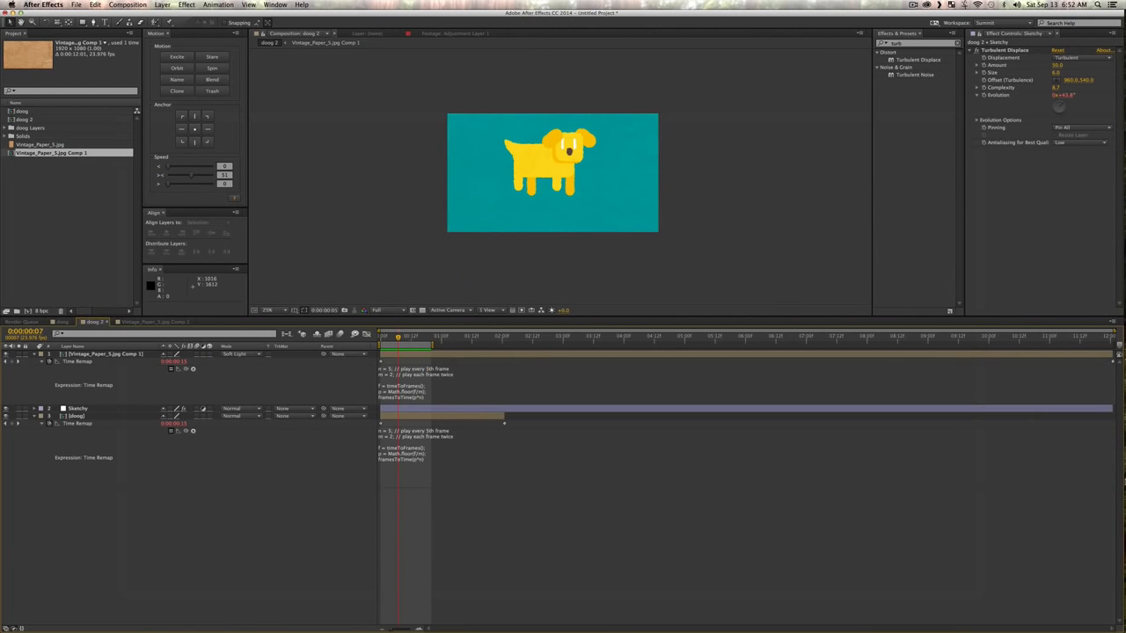
pyautogui.click(1113, 521)
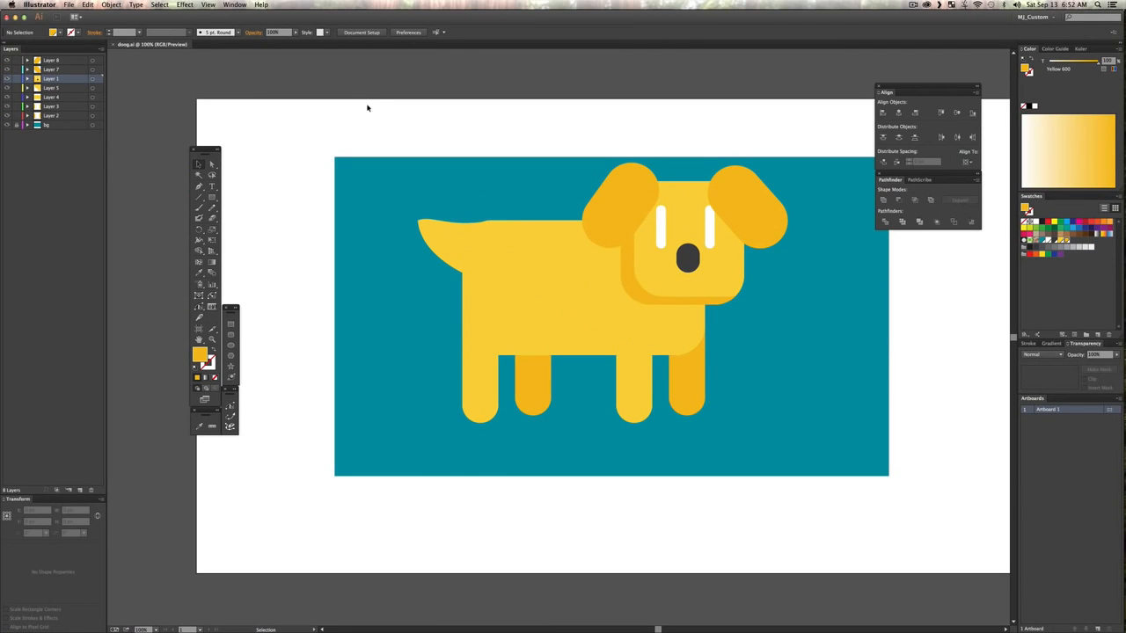
pyautogui.press('alt+super+n')
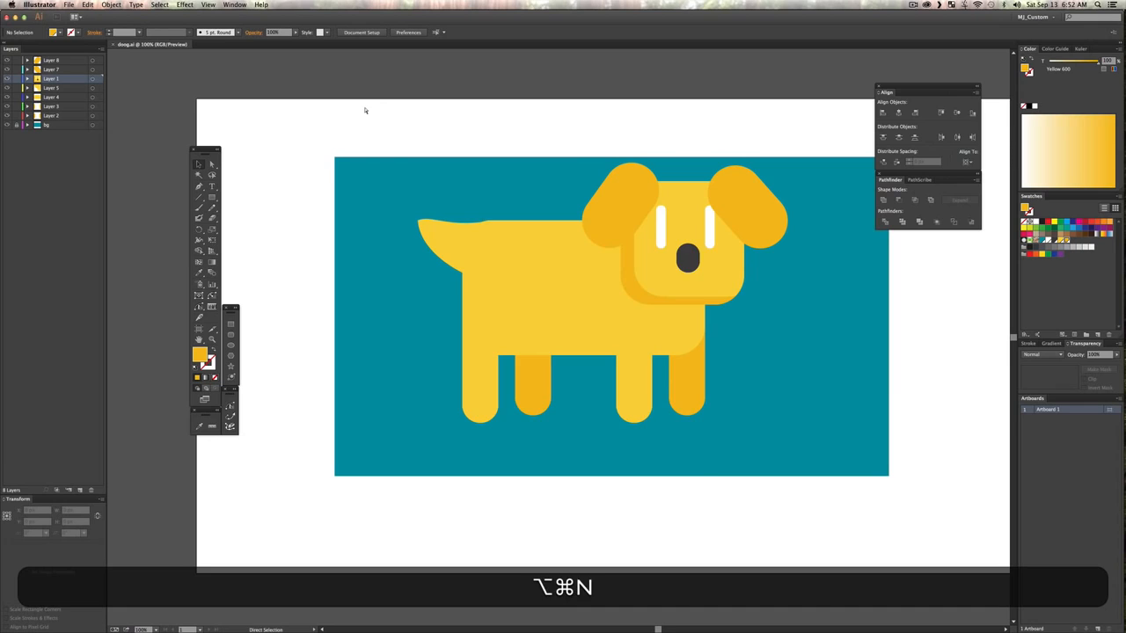
pyautogui.press('super+Return')
pyautogui.press('v')
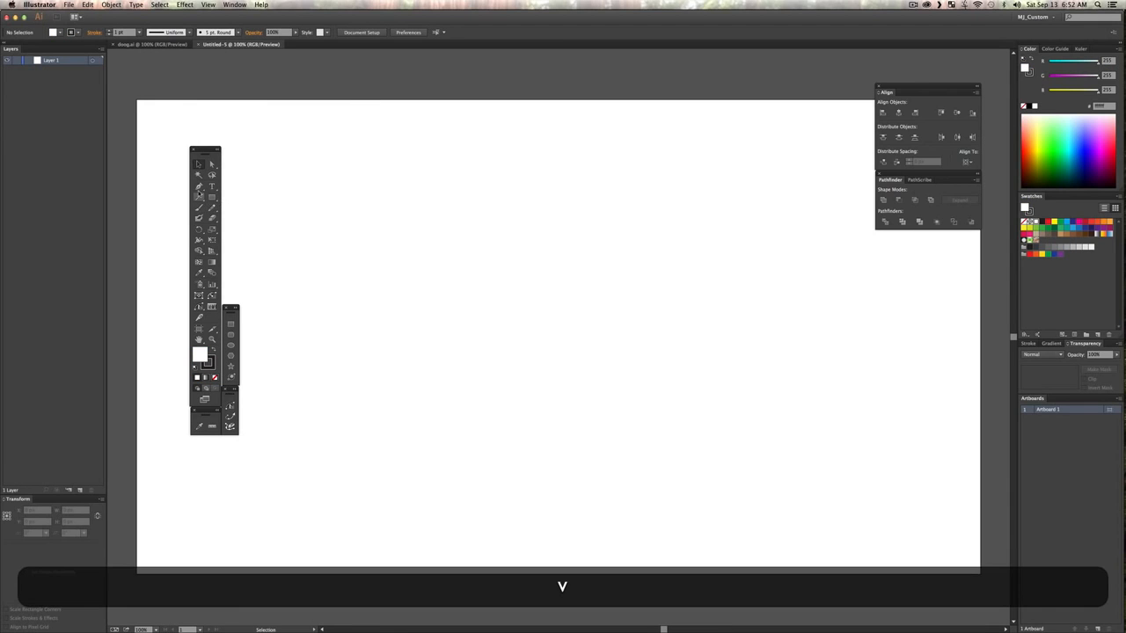
# Step: Draw a wavy open path with the Pen tool that curls inward into a spiral, about 1200 px wide and 615 px high
pyautogui.click(325, 259)
pyautogui.moveTo(449, 204); pyautogui.dragTo(507, 252)
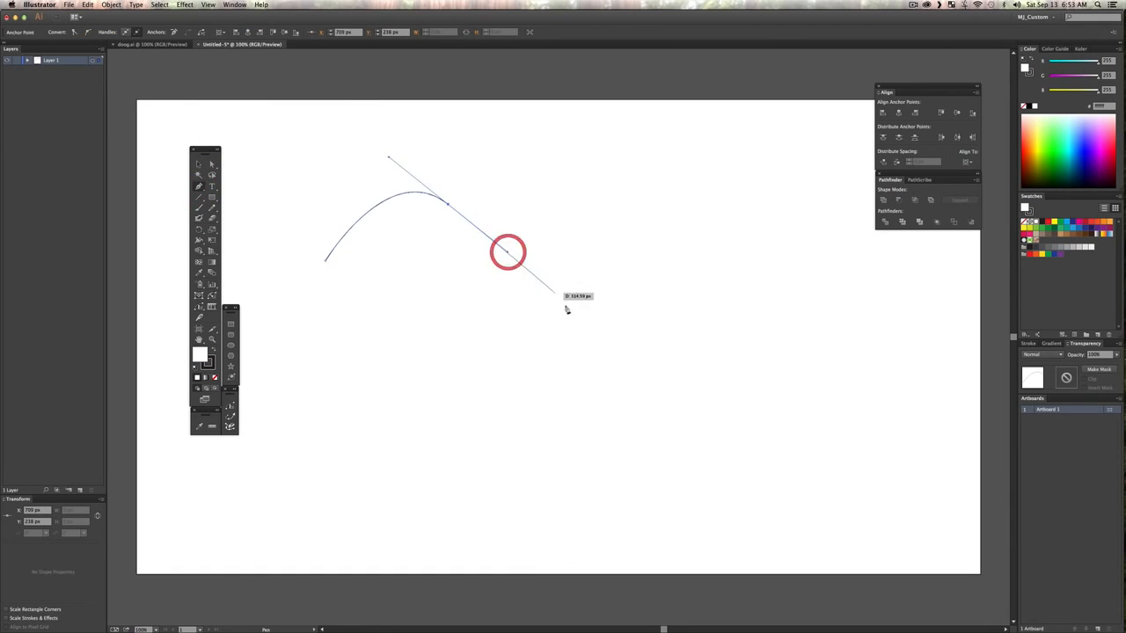
pyautogui.moveTo(564, 305); pyautogui.dragTo(658, 290)
pyautogui.moveTo(706, 216); pyautogui.dragTo(829, 229)
pyautogui.moveTo(851, 324); pyautogui.dragTo(854, 381)
pyautogui.moveTo(740, 449); pyautogui.dragTo(610, 393)
pyautogui.moveTo(650, 316); pyautogui.dragTo(689, 278)
pyautogui.moveTo(793, 366); pyautogui.dragTo(793, 372)
pyautogui.moveTo(739, 422); pyautogui.dragTo(689, 402)
pyautogui.moveTo(674, 341); pyautogui.dragTo(701, 327)
pyautogui.moveTo(754, 354); pyautogui.dragTo(726, 372)
pyautogui.click(724, 374)
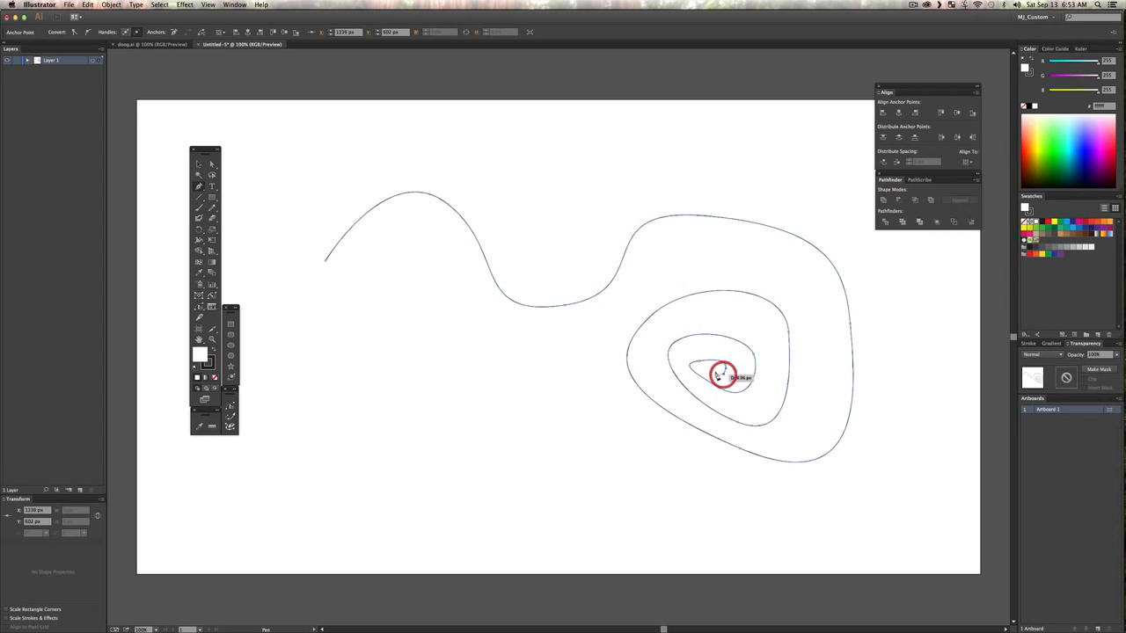
pyautogui.click(712, 370)
pyautogui.press('v')
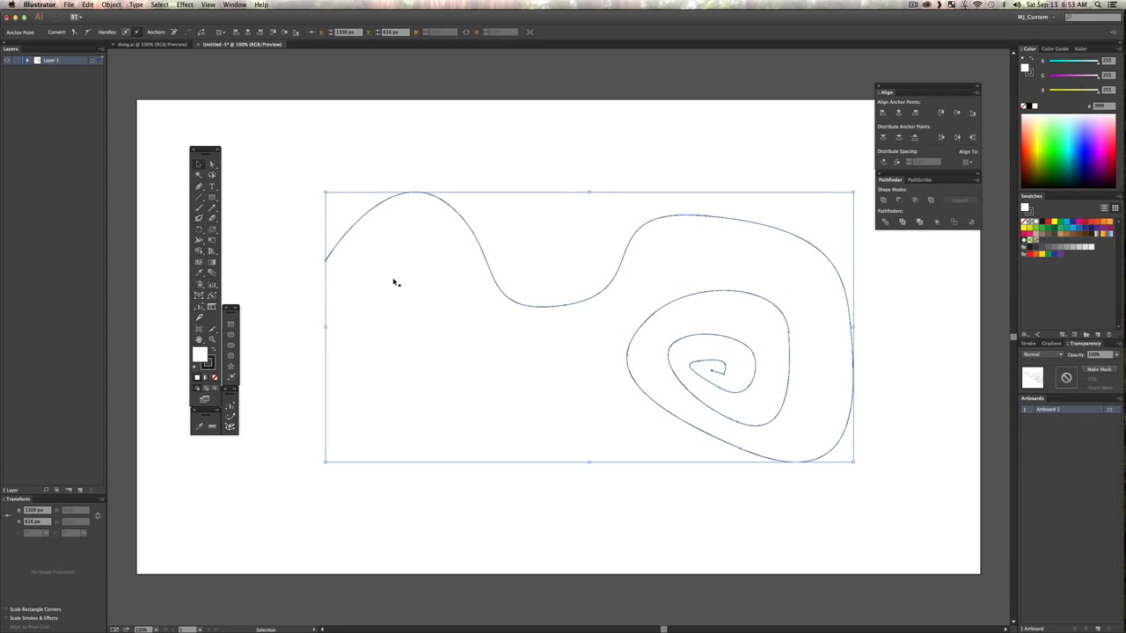
# Step: Undo a trial move of the wavy spiral, select the whole path and copy it
pyautogui.moveTo(394, 279); pyautogui.dragTo(269, 111)
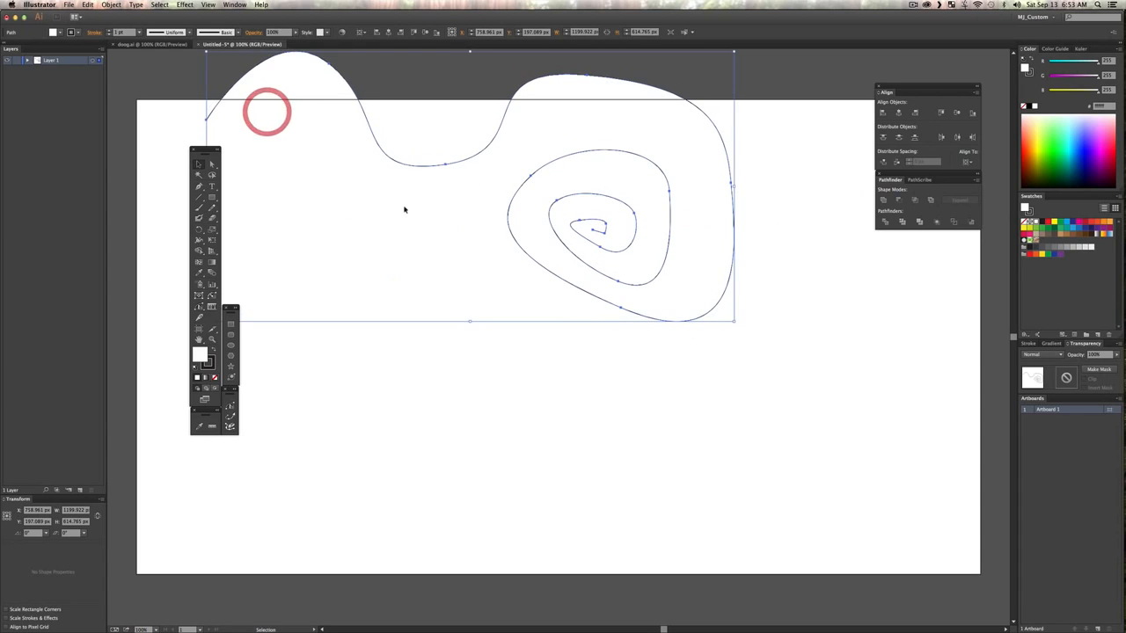
pyautogui.press('super+z')
pyautogui.press('super+a')
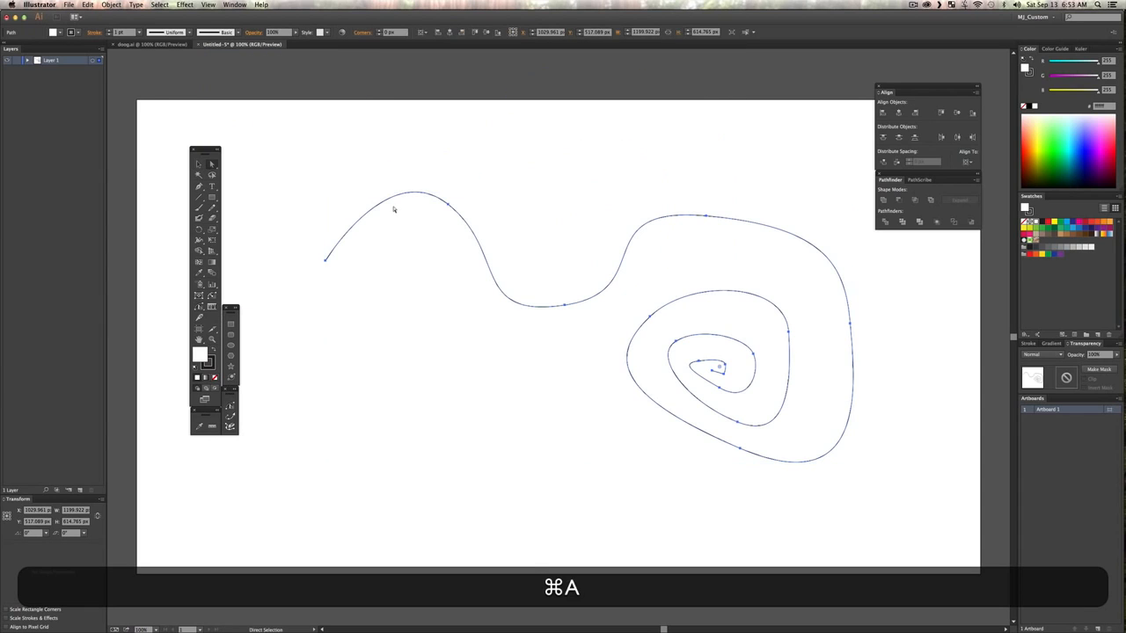
pyautogui.press('v')
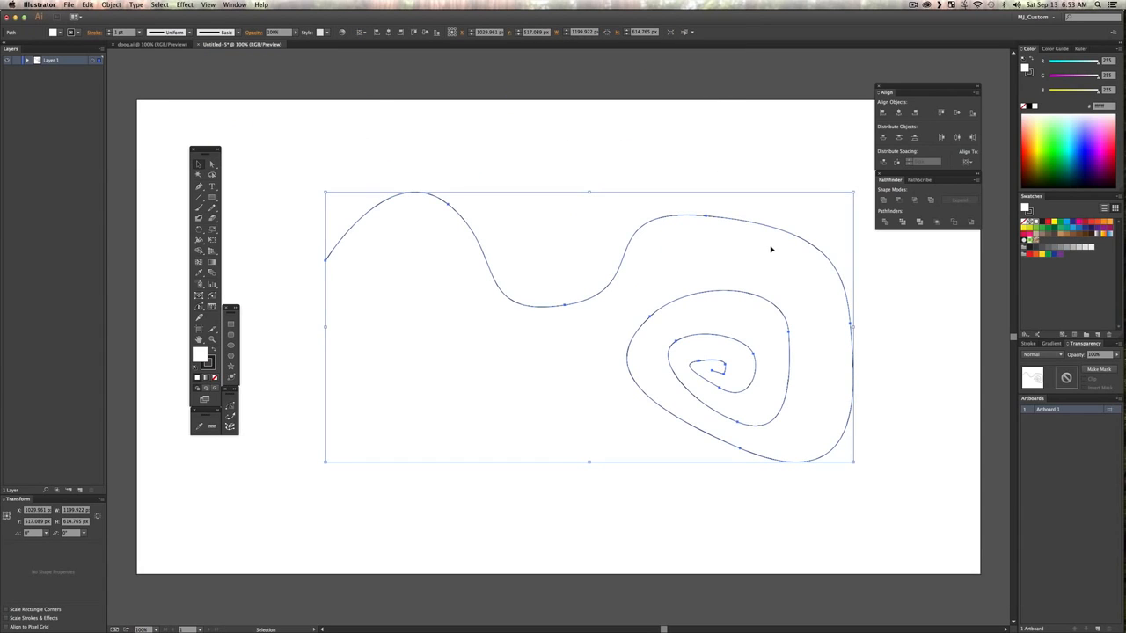
pyautogui.press('super')
pyautogui.press('super+c')
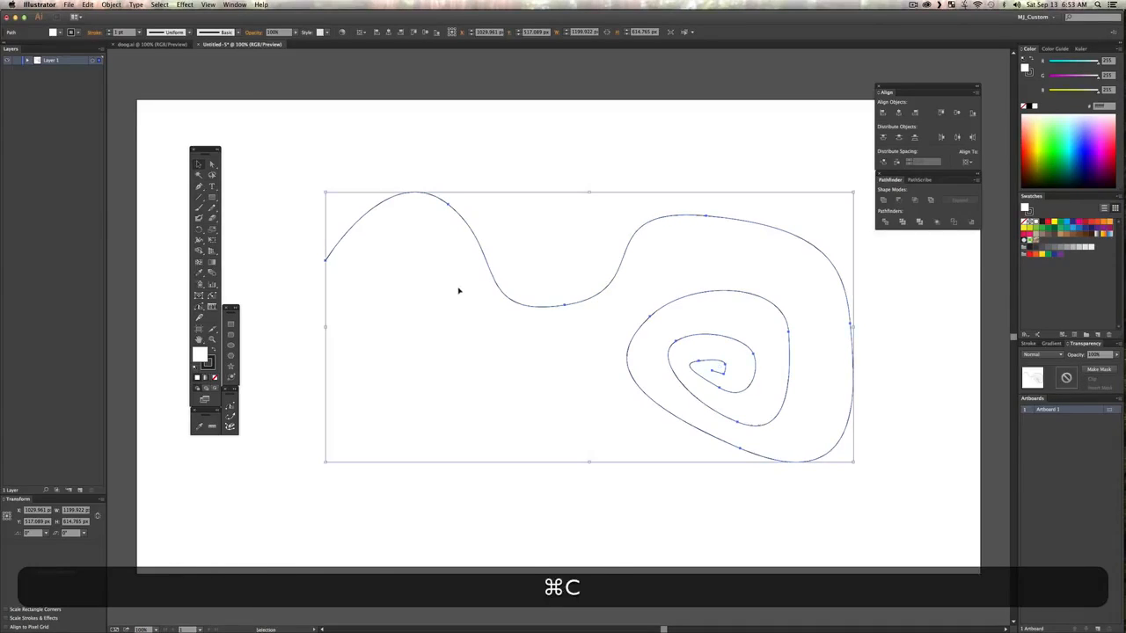
# Step: Switch to After Effects and draw a small four-point open path with a white stroke on a new shape layer beside the dog
pyautogui.press('F3')
pyautogui.click(465, 291)
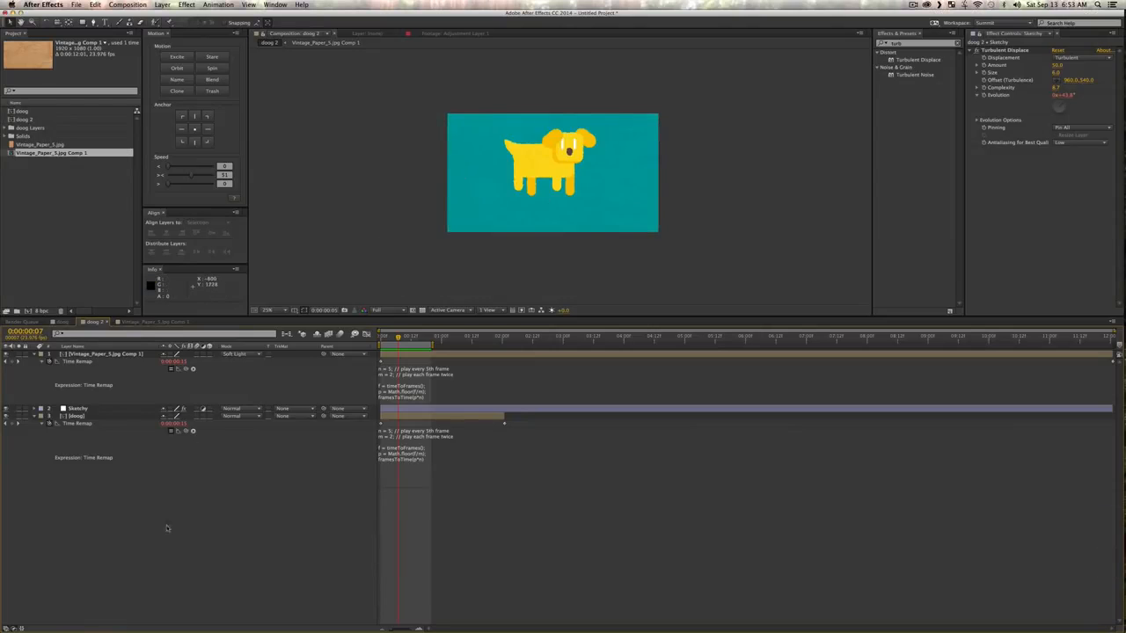
pyautogui.press('super+v')
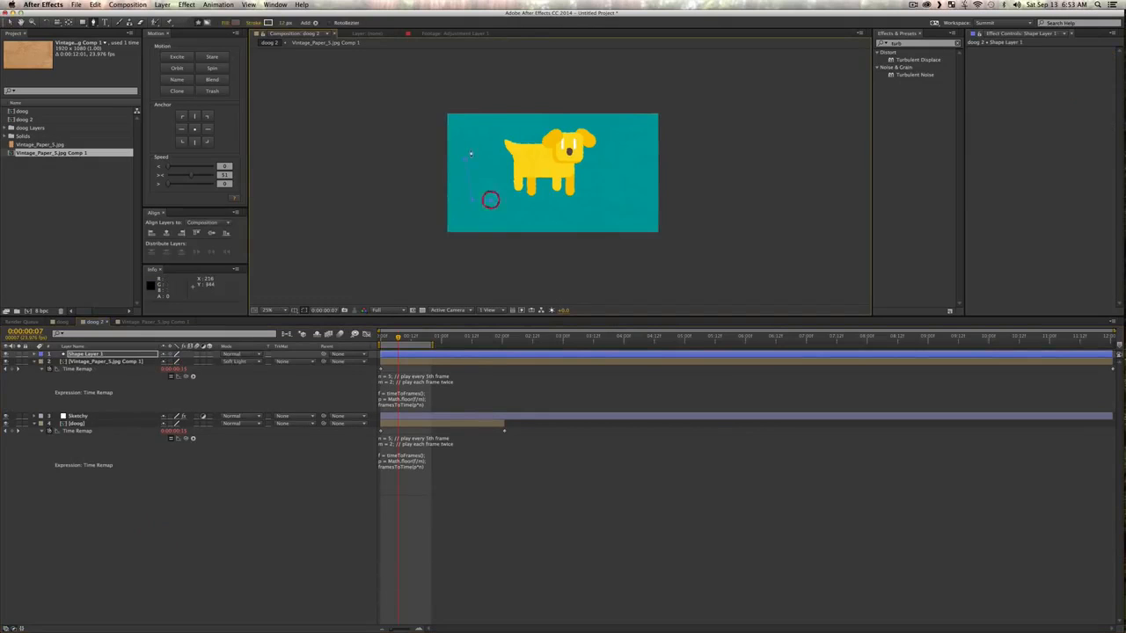
pyautogui.press('v')
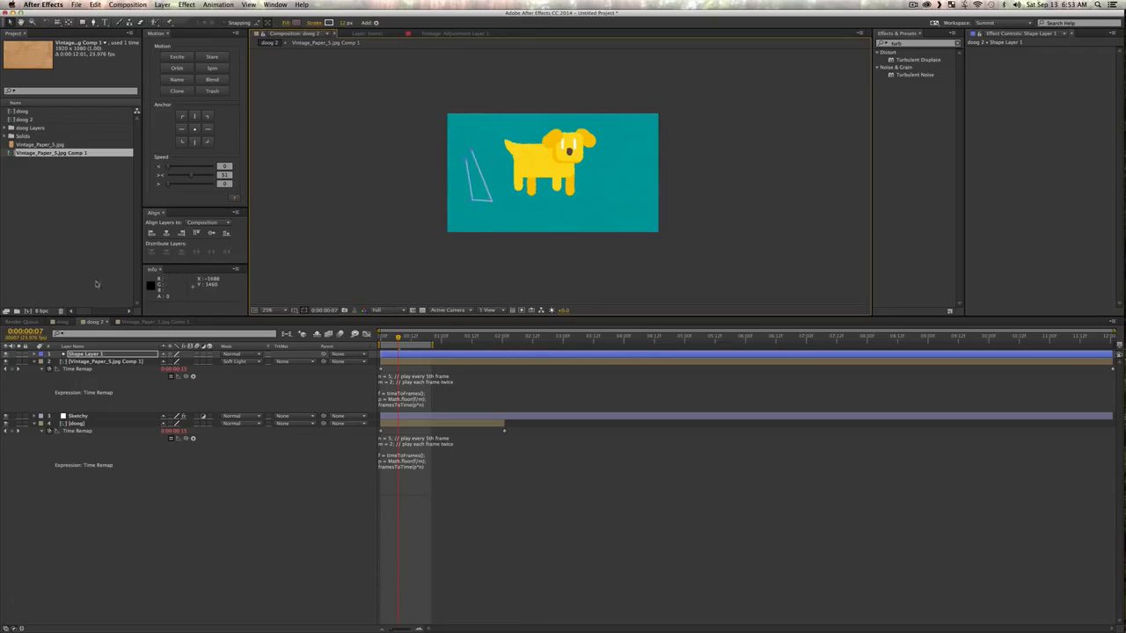
pyautogui.press('super')
# Step: Replace the Path property of Shape Layer 1's Path 1 with the wavy spiral copied from Illustrator
pyautogui.keyDown('super'); pyautogui.click(36, 355); pyautogui.keyUp('super')
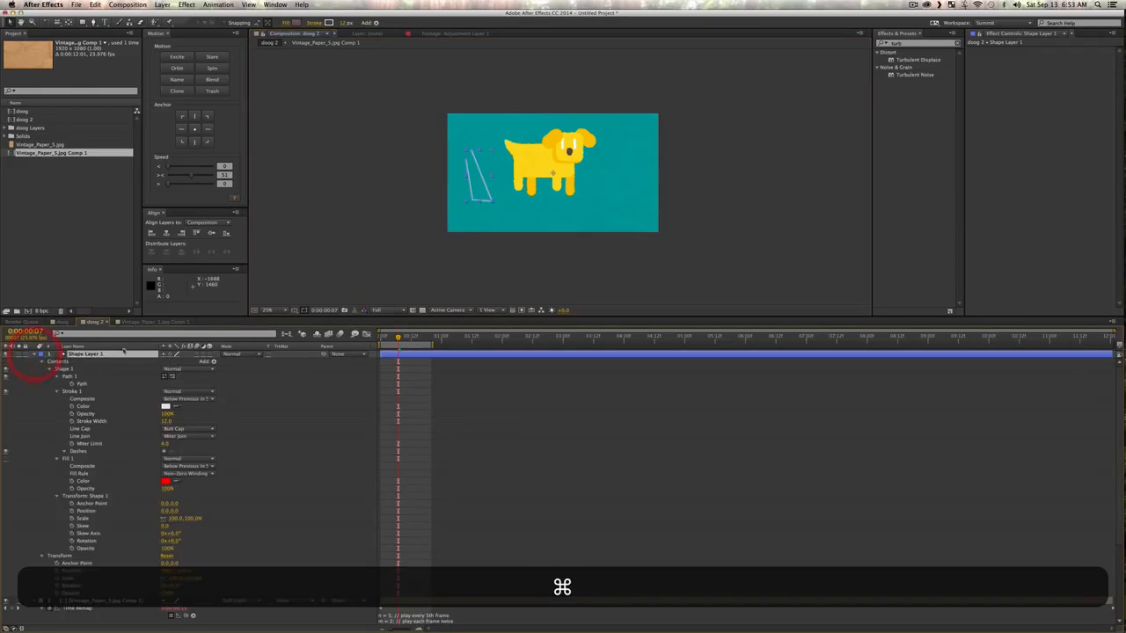
pyautogui.click(80, 385)
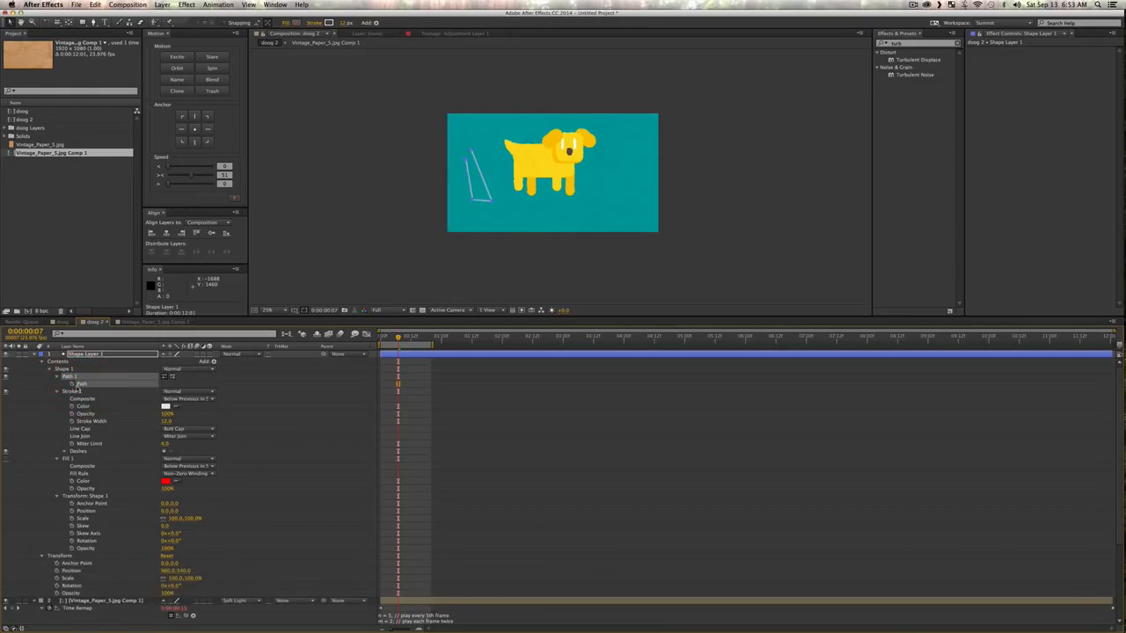
pyautogui.press('super')
pyautogui.press('super+v')
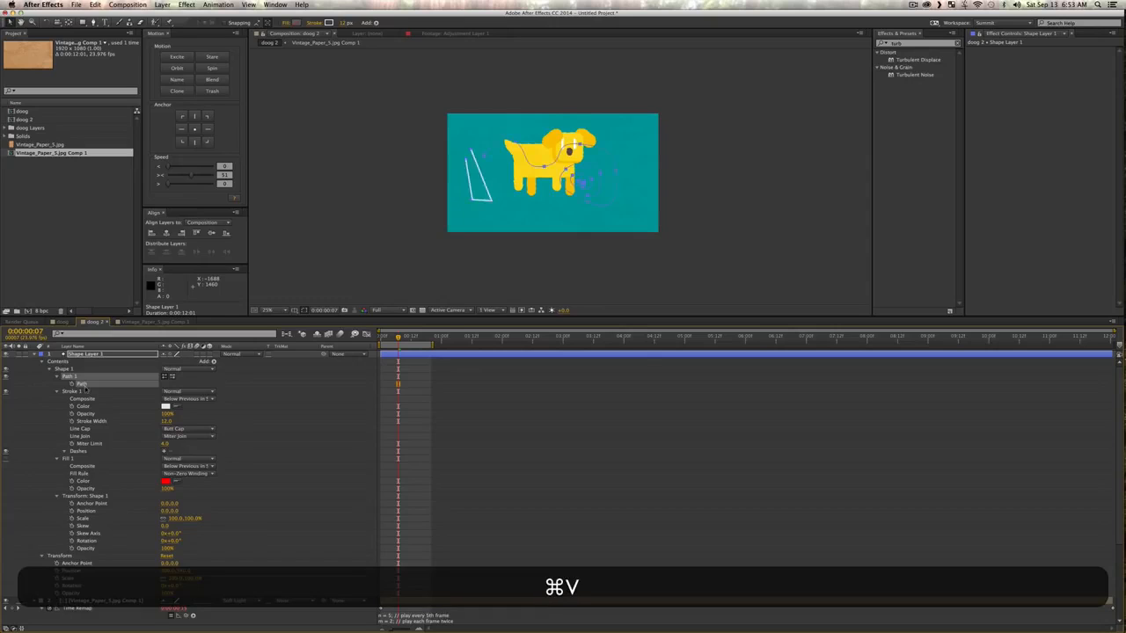
pyautogui.press('z')
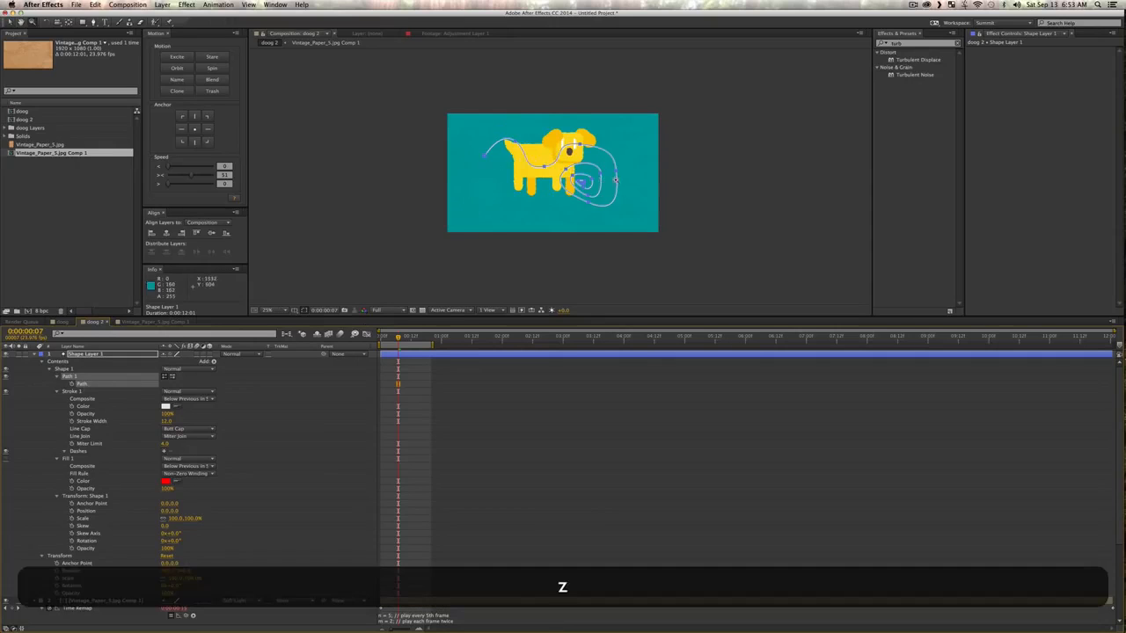
pyautogui.click(616, 181)
pyautogui.press('v')
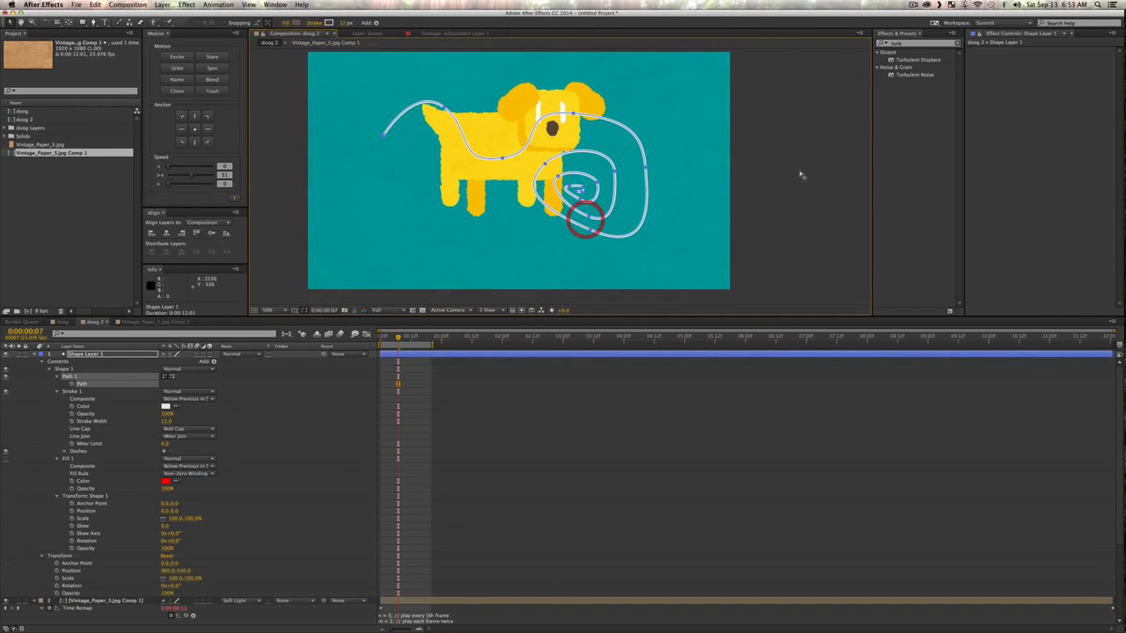
pyautogui.click(584, 219)
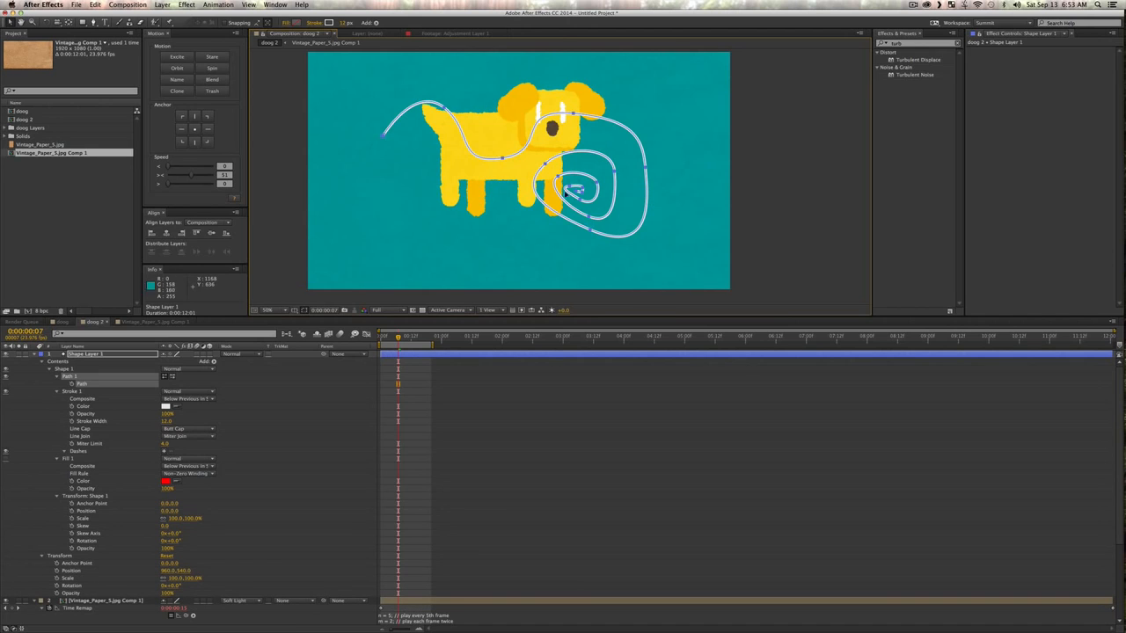
# Step: Add Trim Paths to Shape Layer 1 and try it on the first frame with End at 72% and Offset at 71°
pyautogui.moveTo(397, 338); pyautogui.dragTo(366, 341)
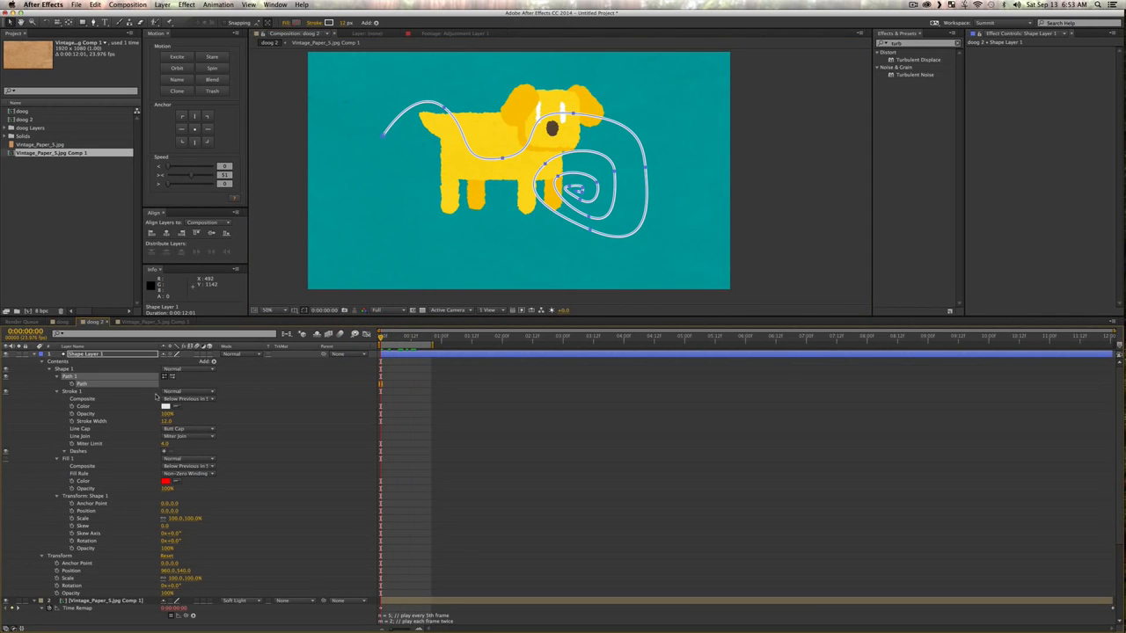
pyautogui.click(212, 361)
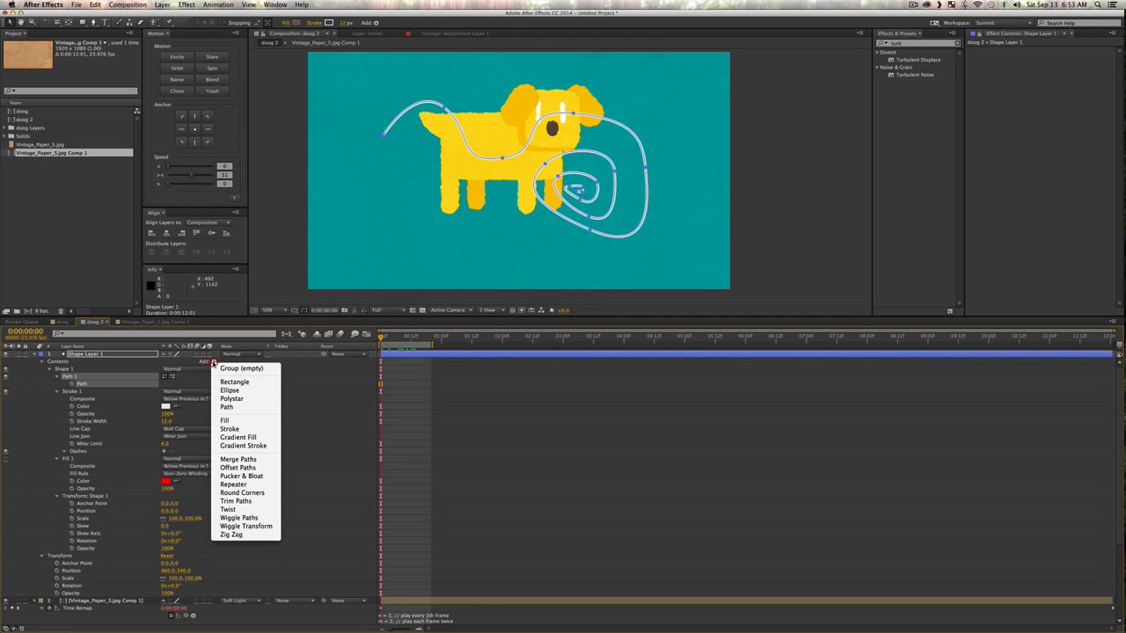
pyautogui.click(236, 501)
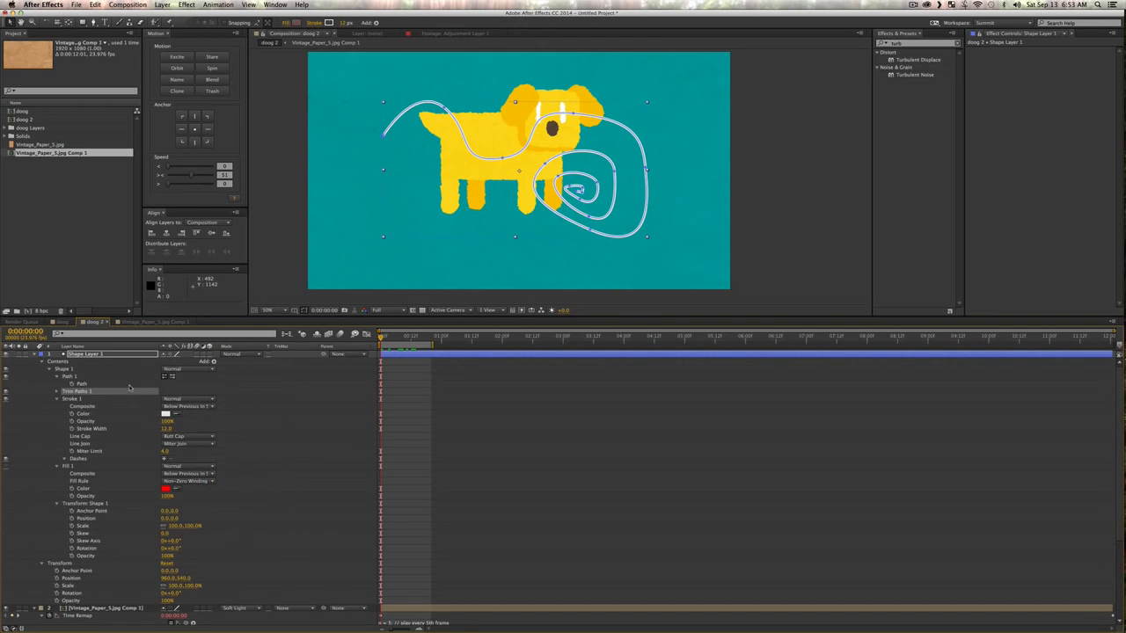
pyautogui.click(57, 393)
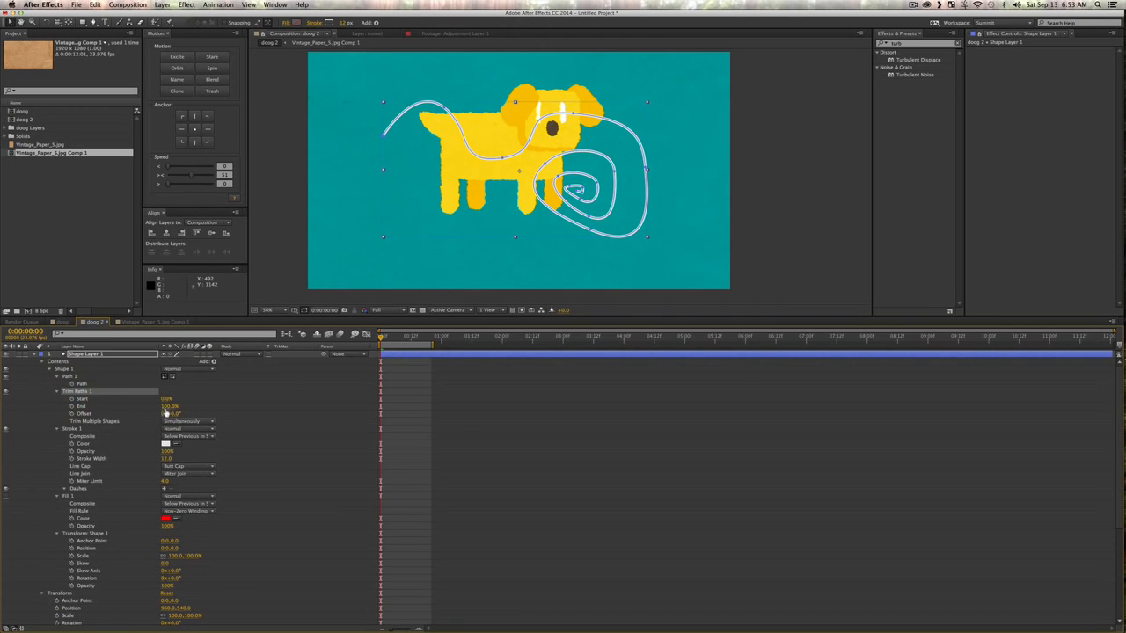
pyautogui.moveTo(165, 410)
pyautogui.mouseDown()
pyautogui.moveTo(270, 424)
pyautogui.moveTo(215, 424)
pyautogui.mouseUp()
pyautogui.click(178, 414)
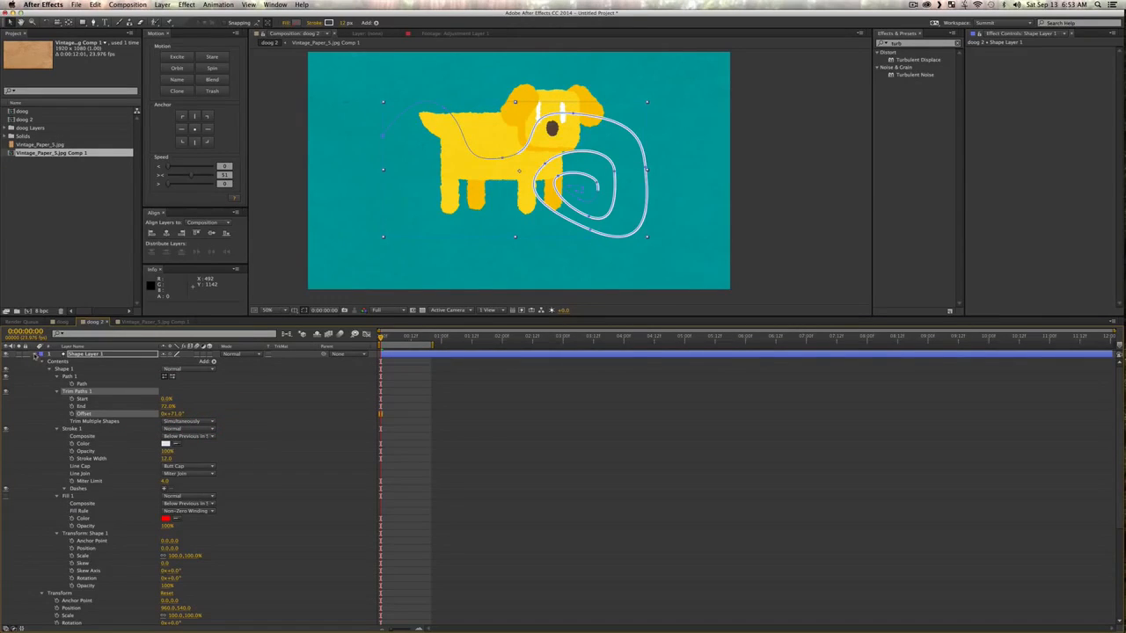
# Step: Collapse Shape Layer 1 and move it beneath the Sketchy adjustment layer, directly above the doog layer
pyautogui.click(35, 355)
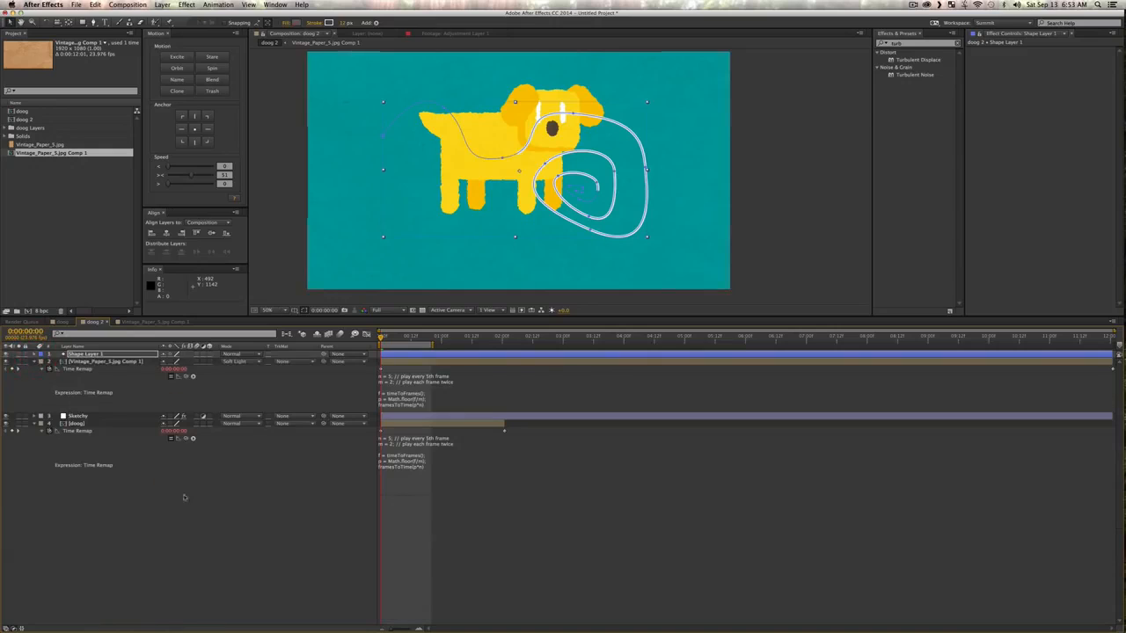
pyautogui.click(195, 504)
pyautogui.moveTo(90, 355); pyautogui.dragTo(89, 421)
pyautogui.click(135, 501)
pyautogui.press('v')
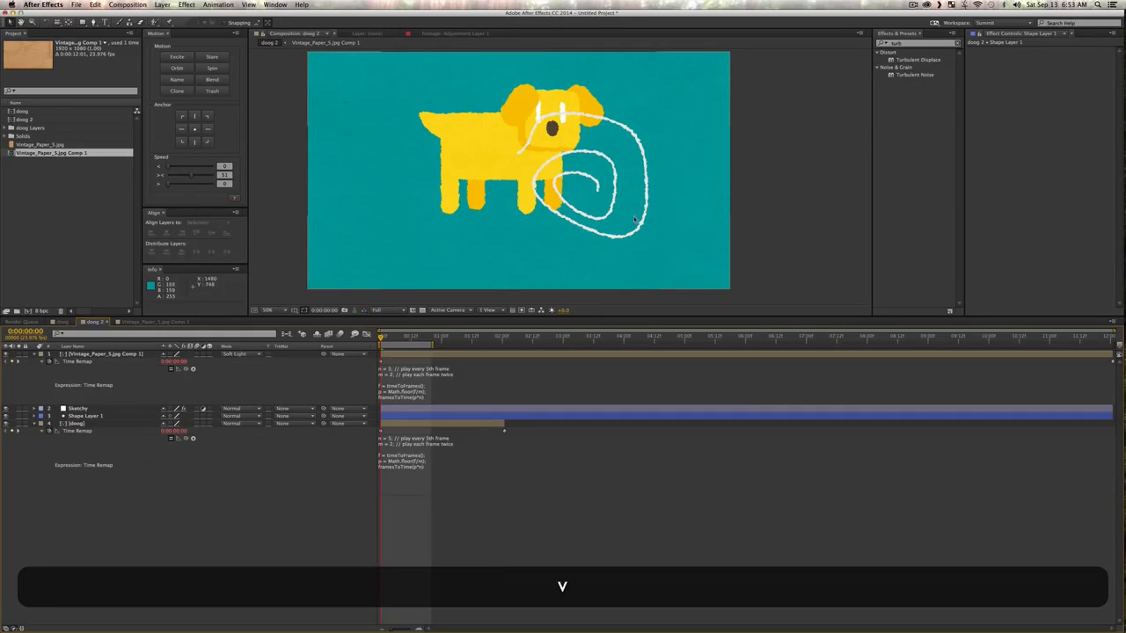
# Step: Move the spiral of Shape Layer 1 to the dog's lower right, clear of its body, and preview the work area
pyautogui.click(88, 415)
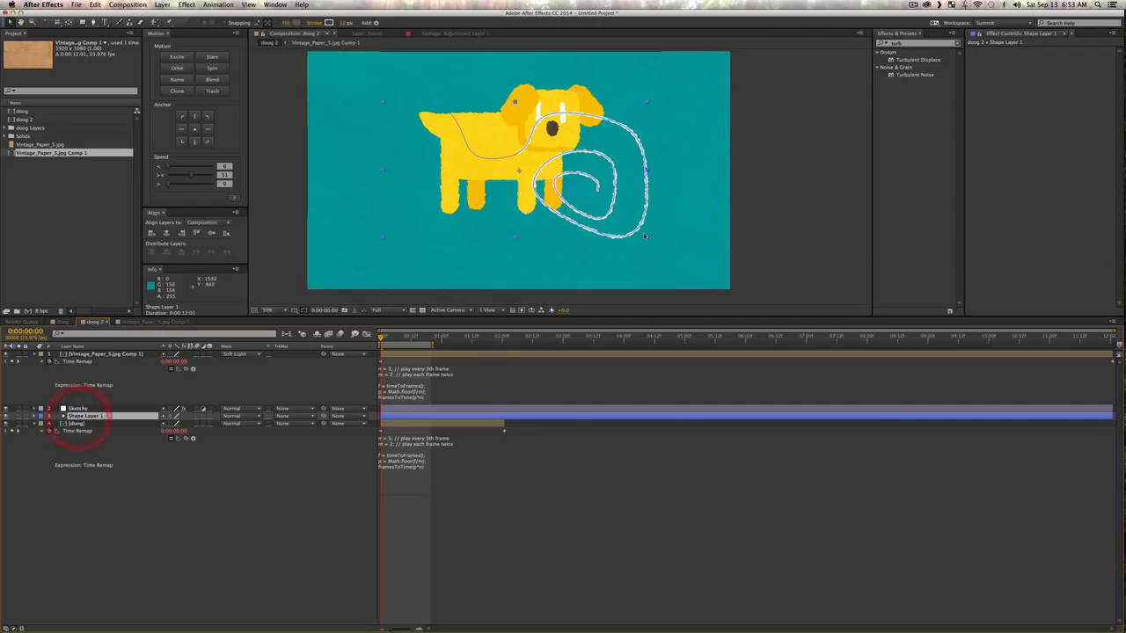
pyautogui.moveTo(651, 218); pyautogui.dragTo(708, 244)
pyautogui.press('v')
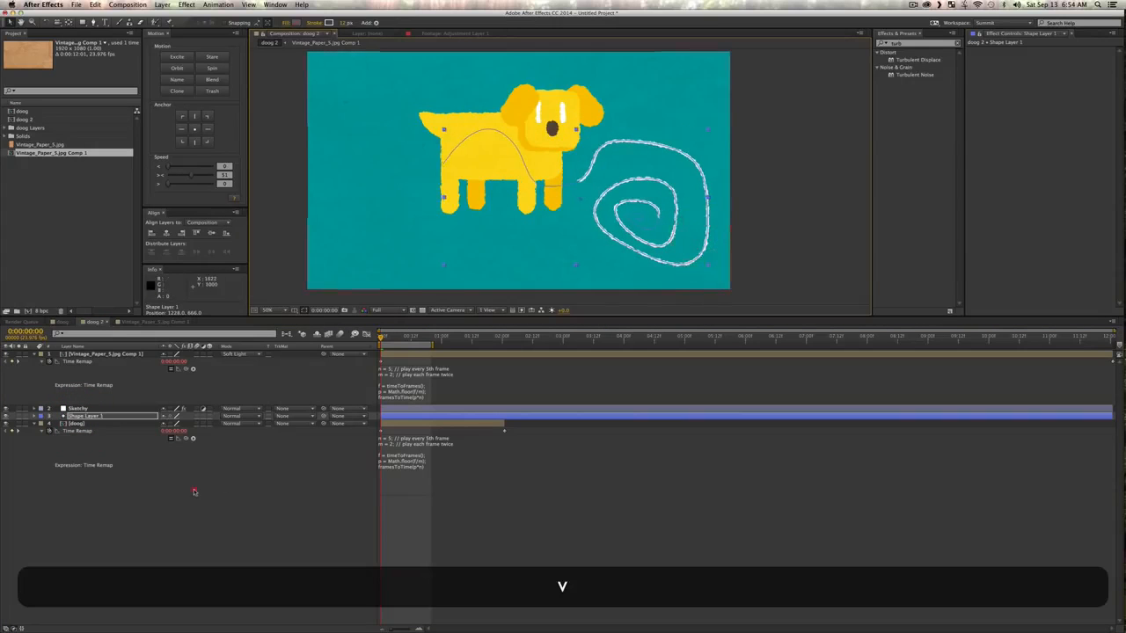
pyautogui.click(208, 490)
pyautogui.press('KP_0')
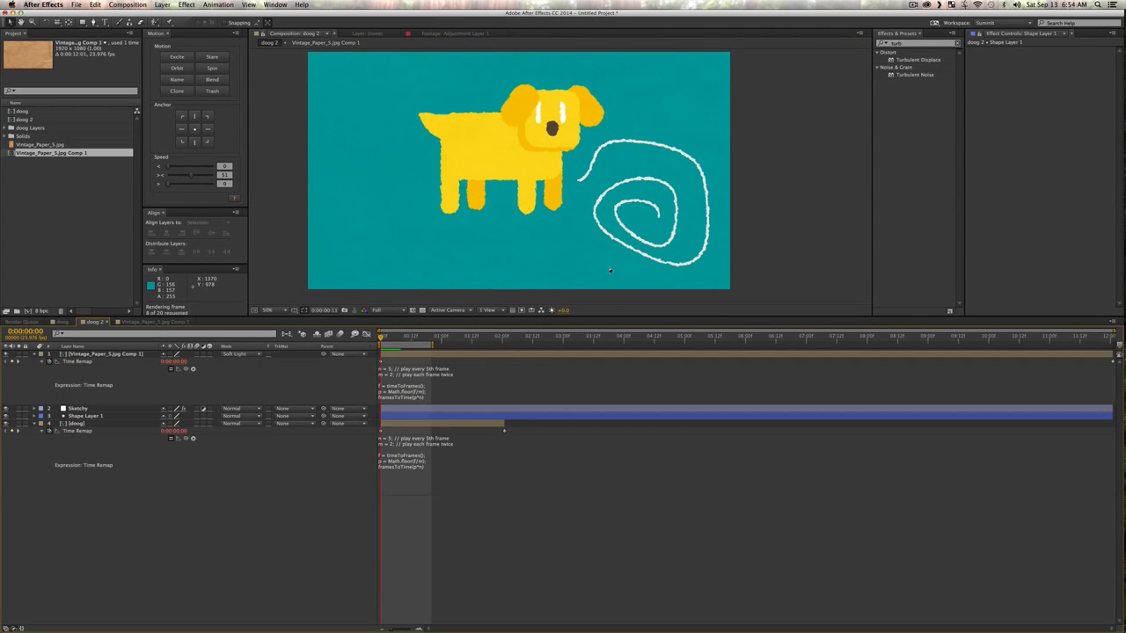